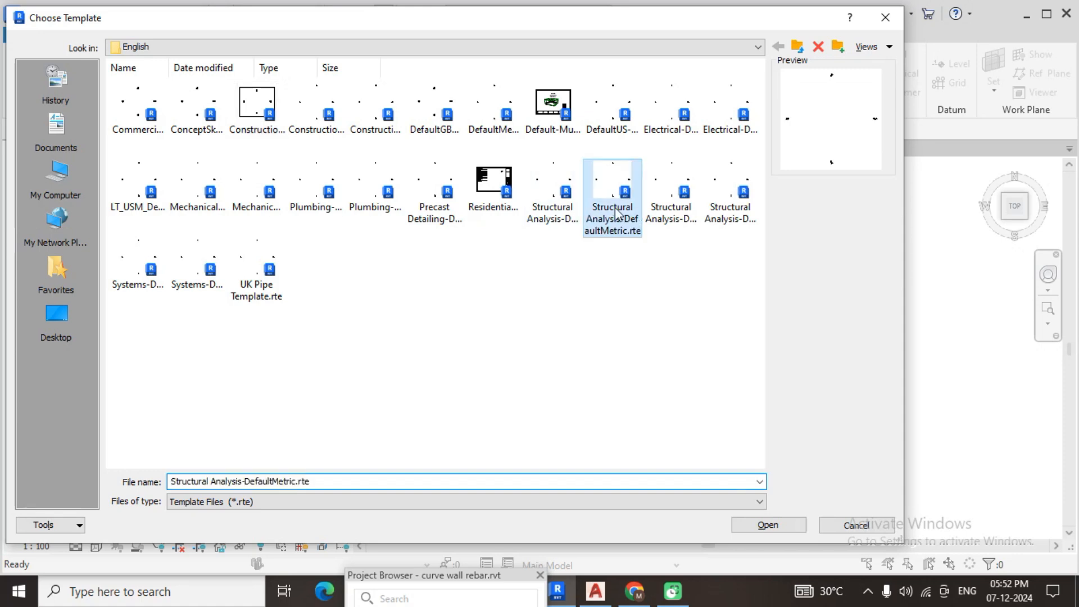
Step: Create a new project from the Structural Analysis-DefaultMetric.rte template
{"action": "left_click", "coordinate": [785, 525]}
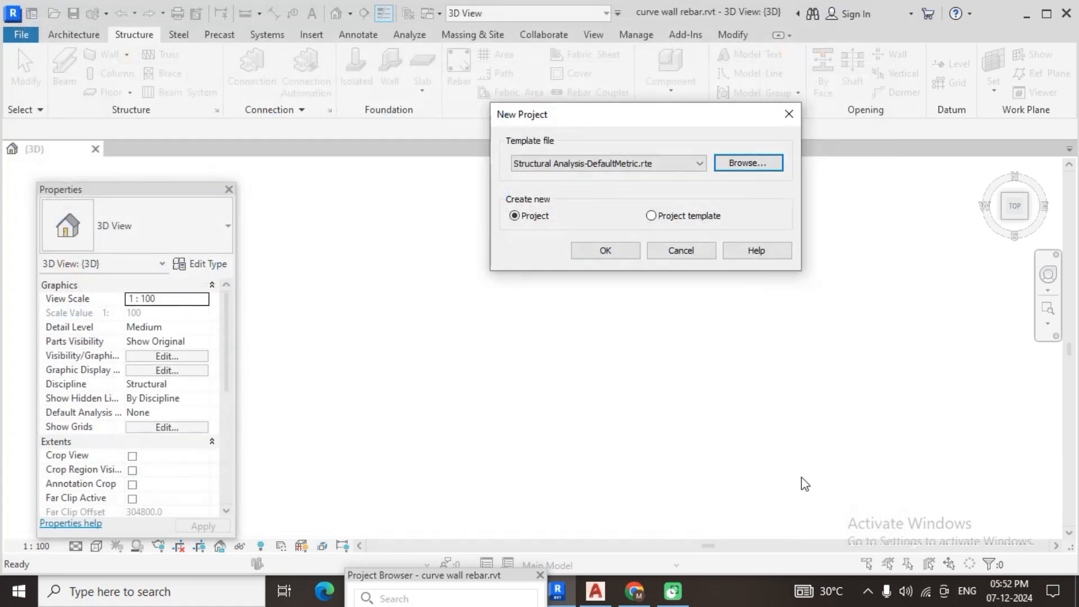
{"action": "left_click", "coordinate": [596, 251]}
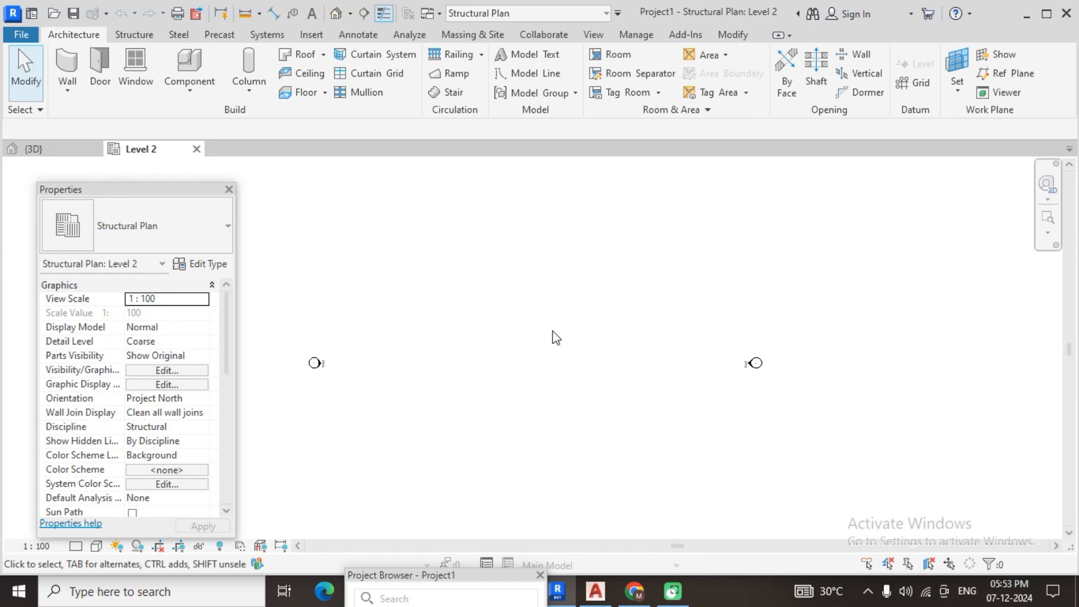
{"action": "left_click", "coordinate": [133, 35]}
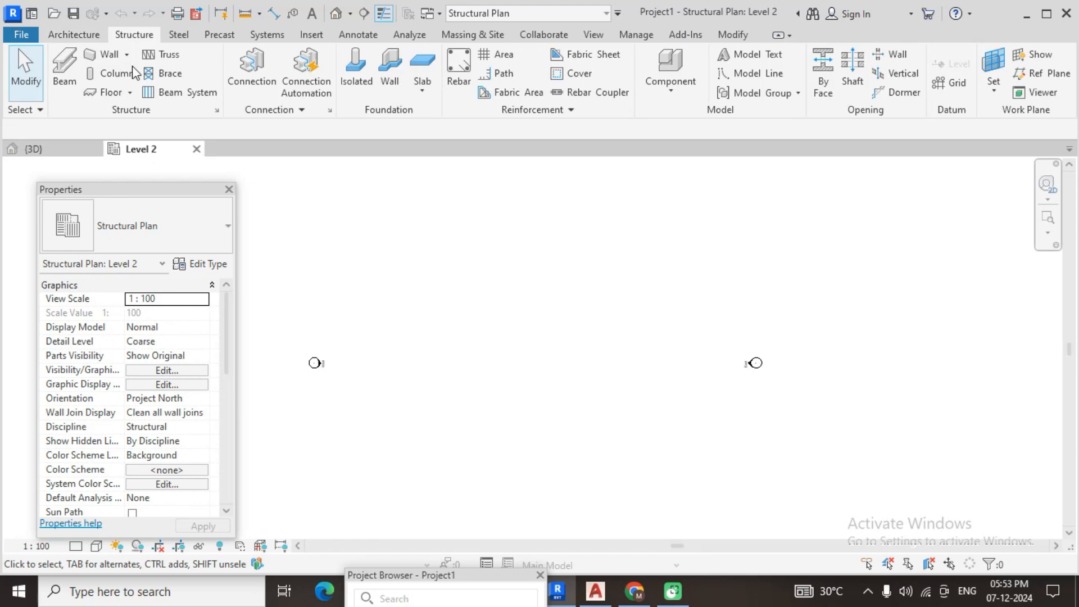
{"action": "left_click", "coordinate": [127, 55]}
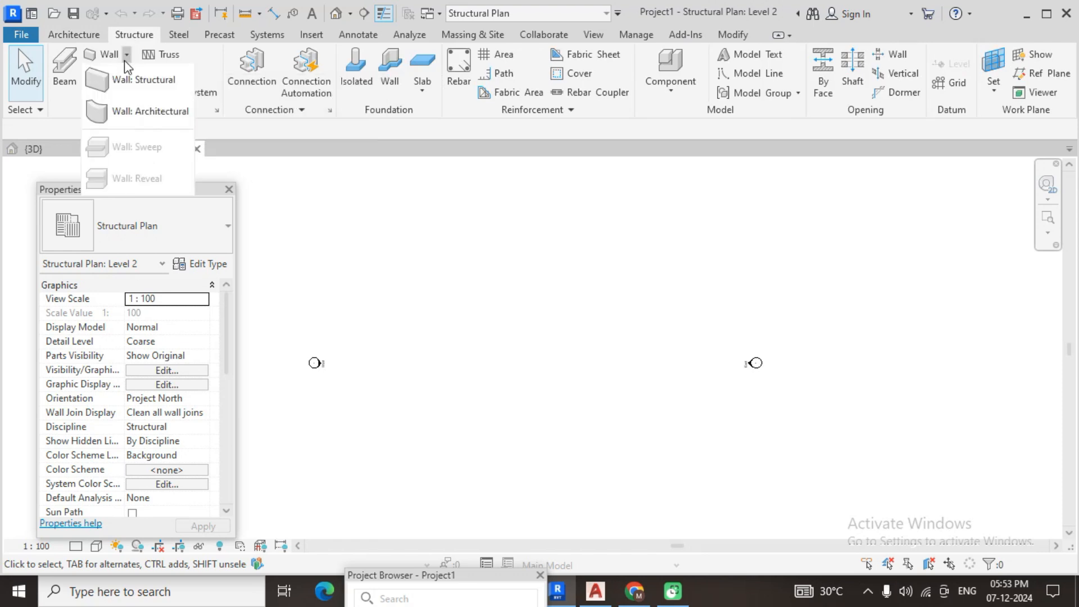
{"action": "left_click", "coordinate": [140, 82]}
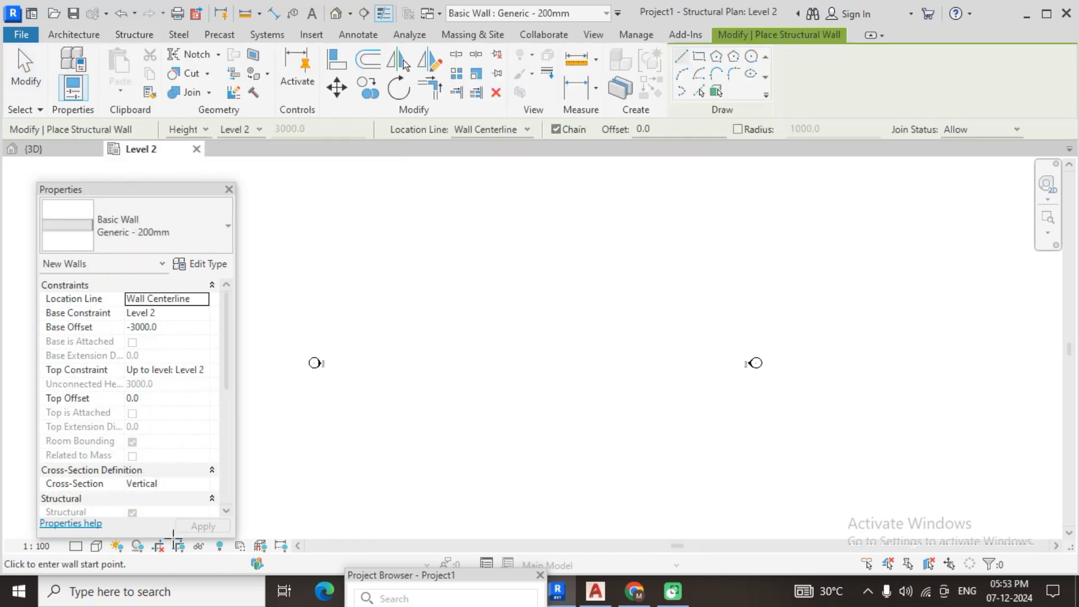
{"action": "right_click", "coordinate": [609, 315]}
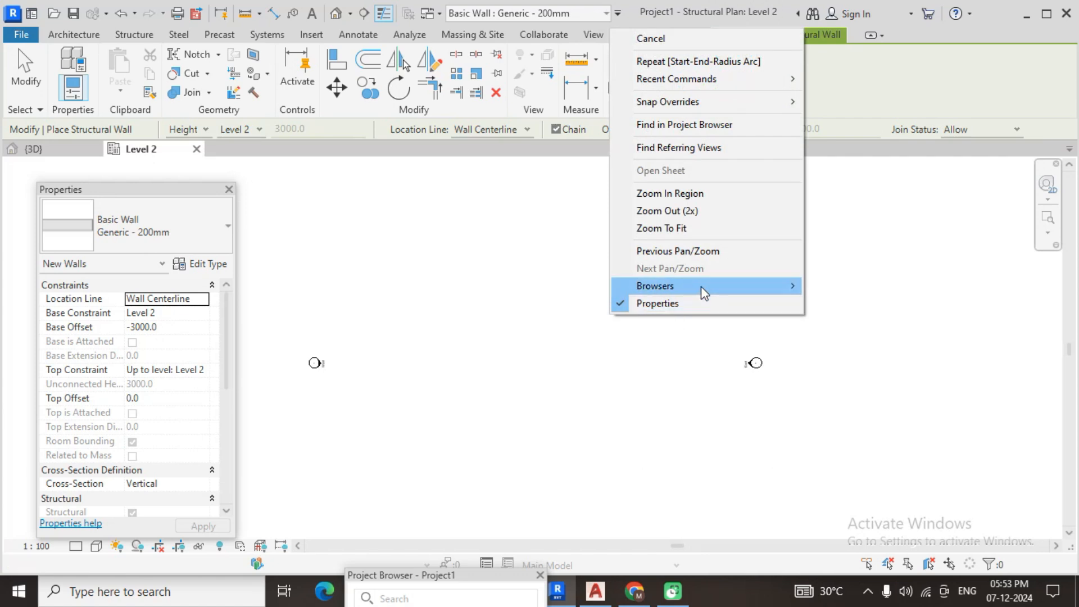
{"action": "mouse_move", "coordinate": [701, 286]}
{"action": "left_click", "coordinate": [605, 438]}
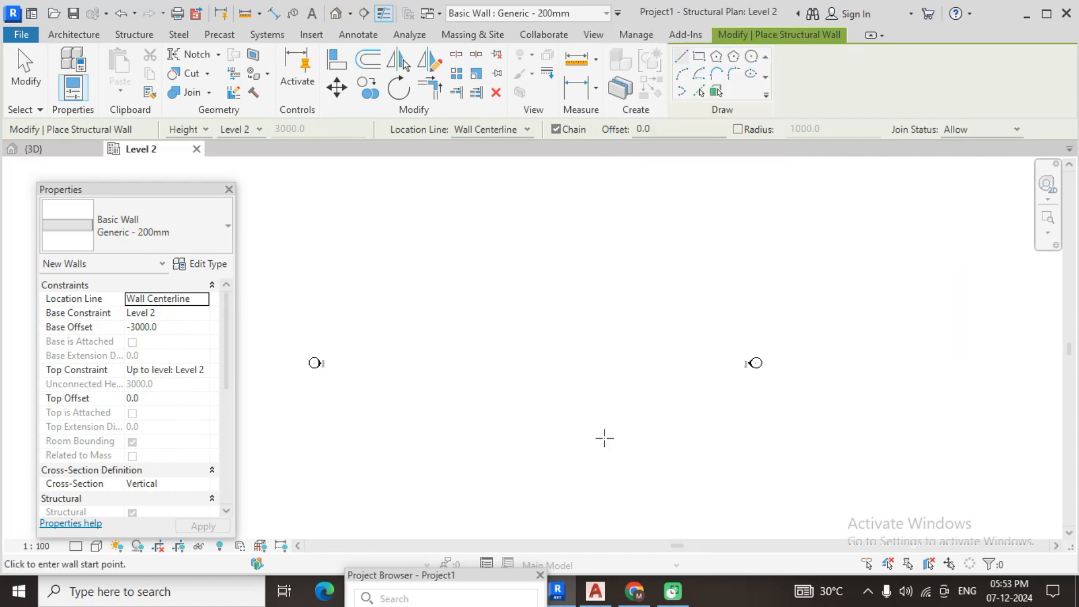
Step: Bring the whole Project Browser into view and open the Level 1 structural plan
{"action": "left_click_drag", "start_coordinate": [426, 575], "coordinate": [882, 210]}
{"action": "left_click", "coordinate": [873, 288]}
{"action": "double_click", "coordinate": [874, 287]}
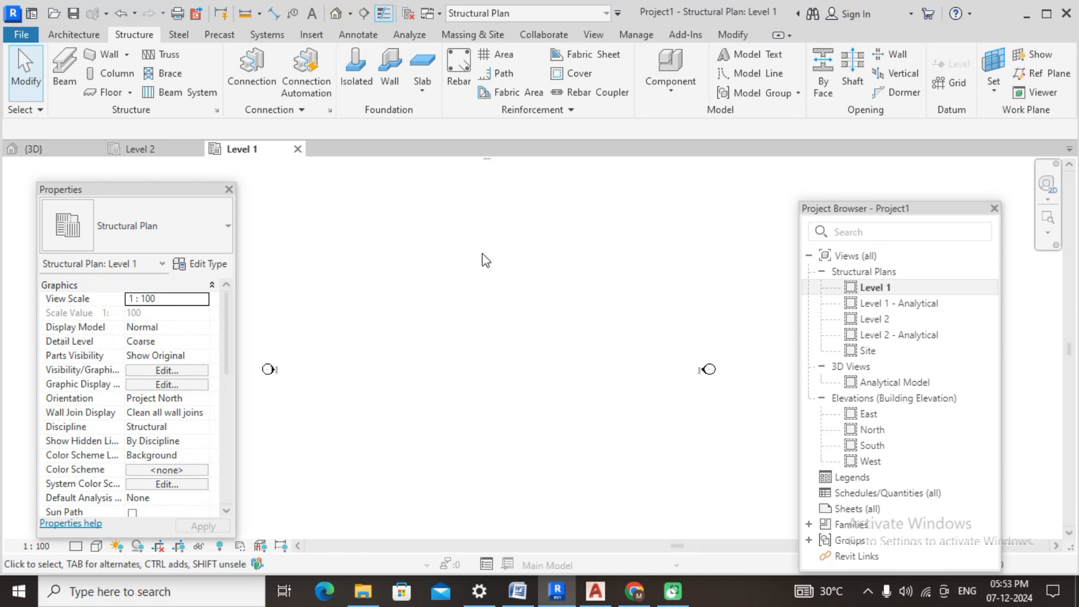
Step: Begin a structural wall on Level 1 and set its base offset to 0
{"action": "left_click", "coordinate": [127, 54]}
{"action": "left_click", "coordinate": [132, 75]}
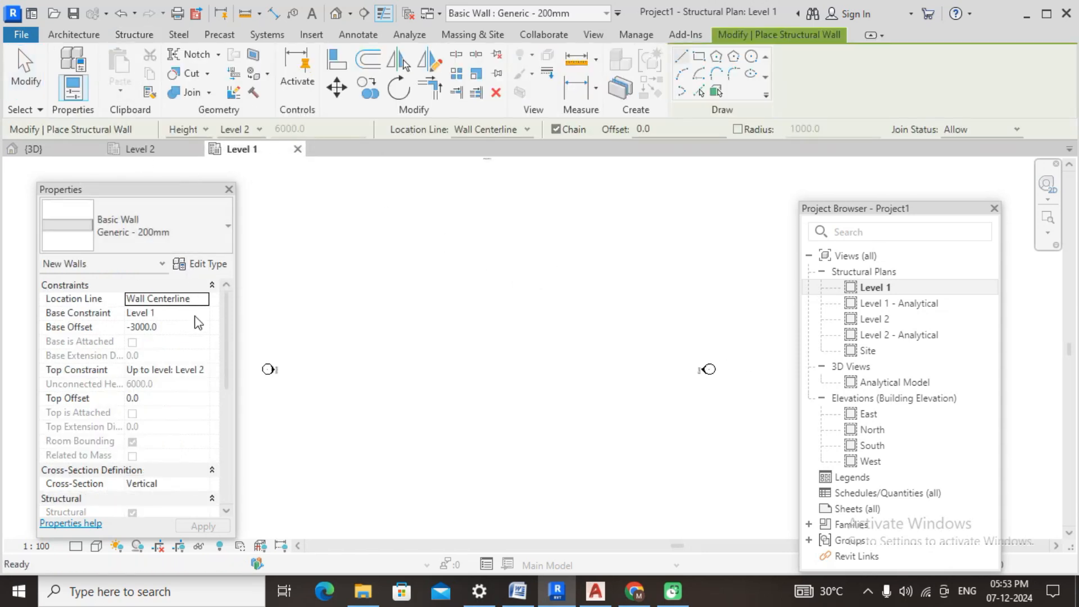
{"action": "left_click", "coordinate": [184, 328]}
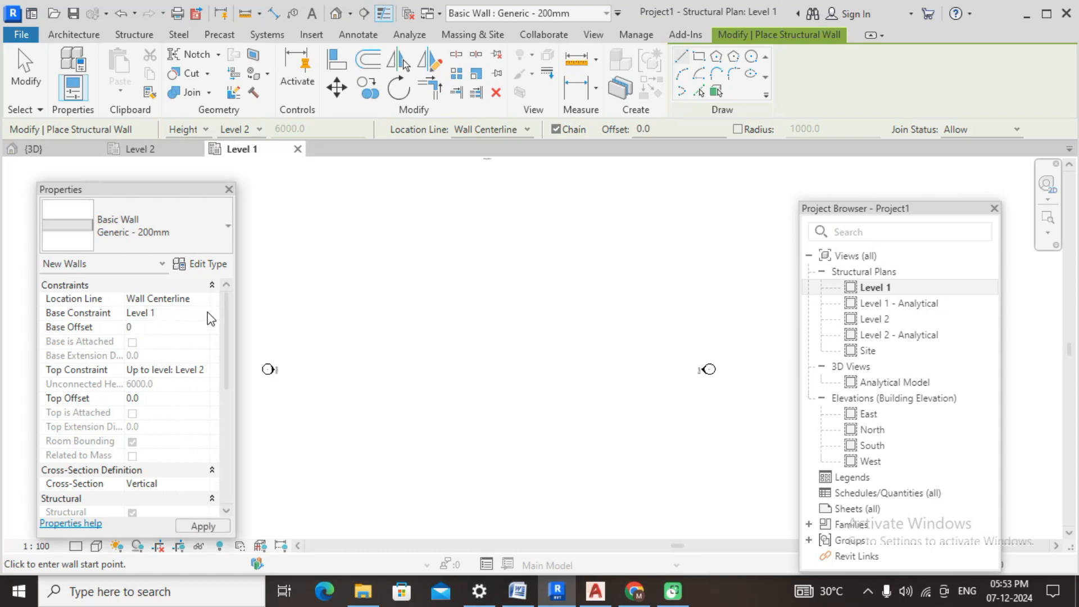
{"action": "left_click", "coordinate": [210, 316]}
{"action": "left_click", "coordinate": [208, 313]}
Step: Draw a curved Generic - 300mm structural wall as a start-end-radius arc, about 2550 mm in radius and spanning about 124°
{"action": "left_click", "coordinate": [682, 74]}
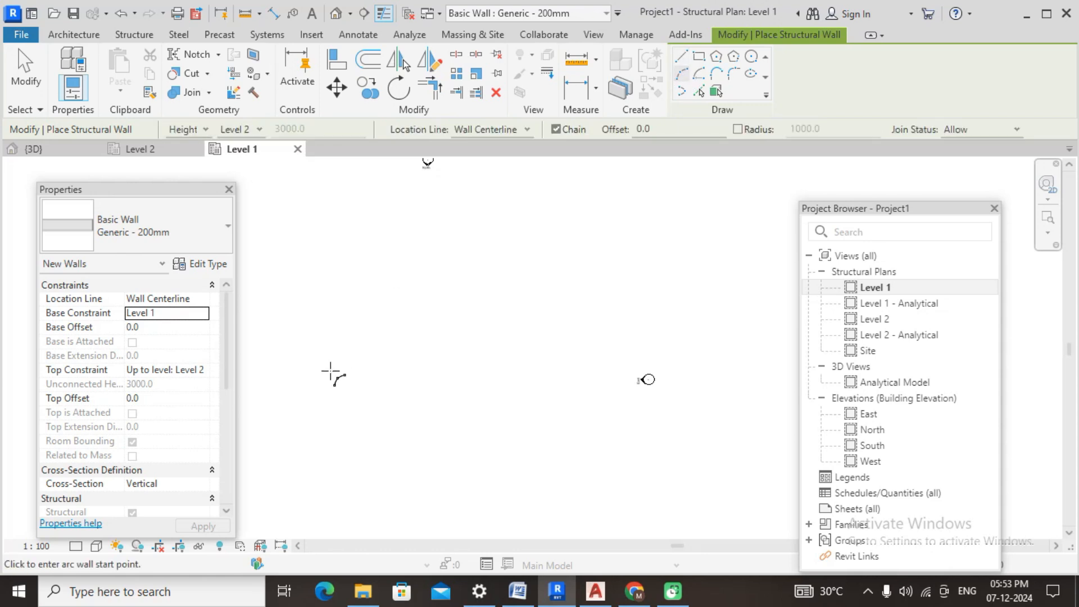
{"action": "left_click", "coordinate": [401, 389]}
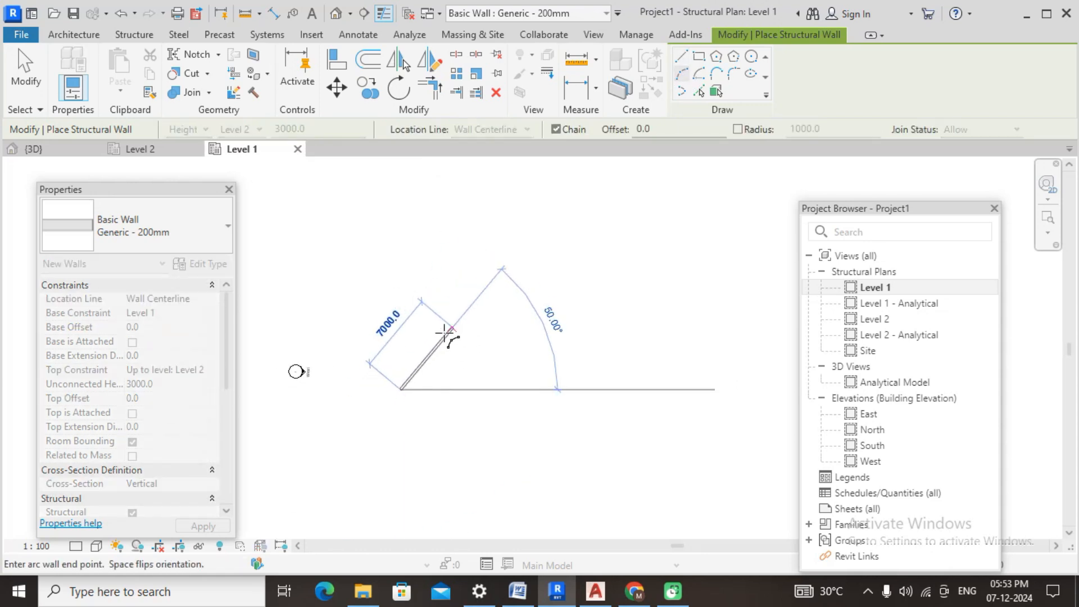
{"action": "key", "text": "Escape"}
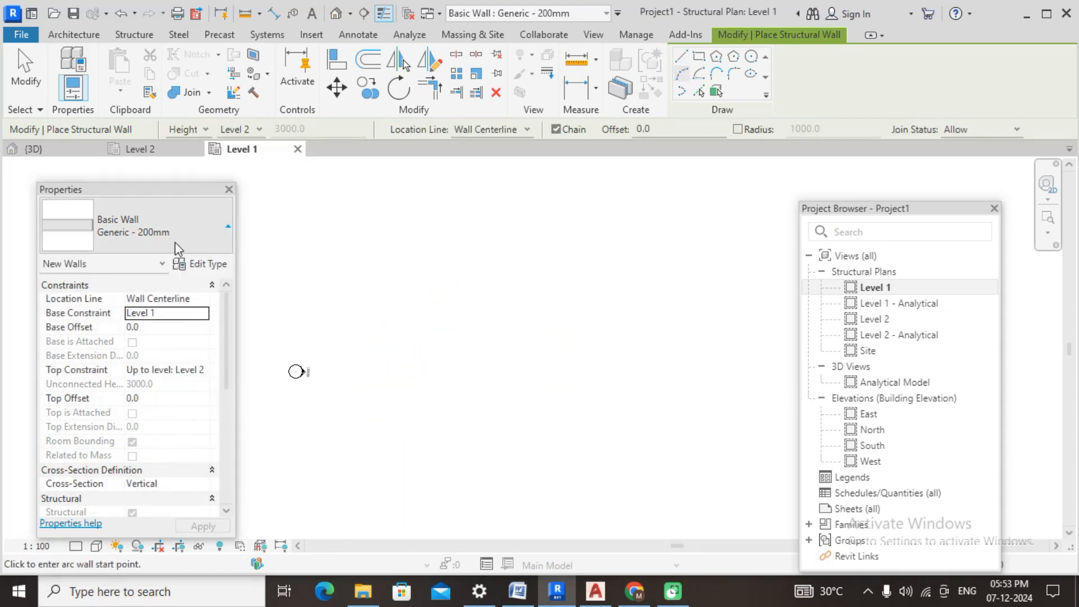
{"action": "left_click", "coordinate": [174, 240]}
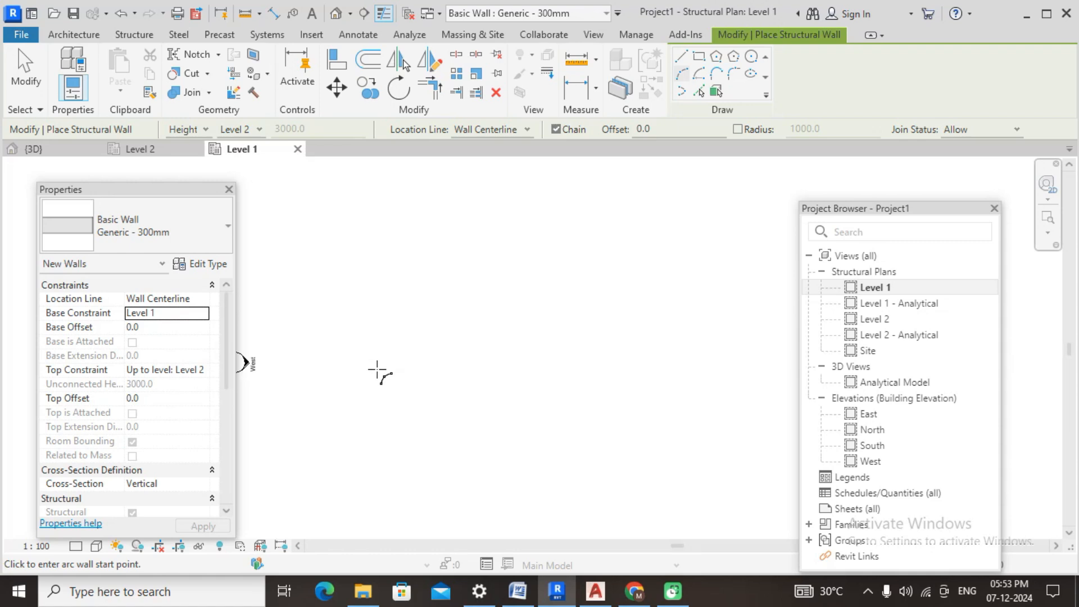
{"action": "left_click", "coordinate": [366, 388]}
{"action": "left_click", "coordinate": [429, 279]}
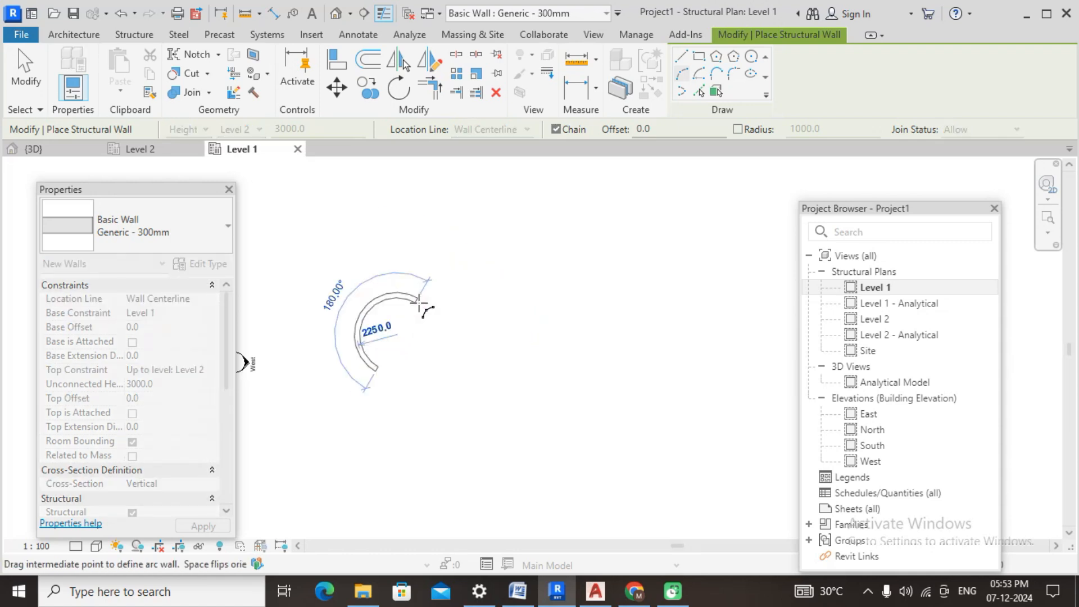
{"action": "left_click", "coordinate": [380, 308]}
{"action": "key", "text": "Escape"}
{"action": "key", "text": "Escape"}
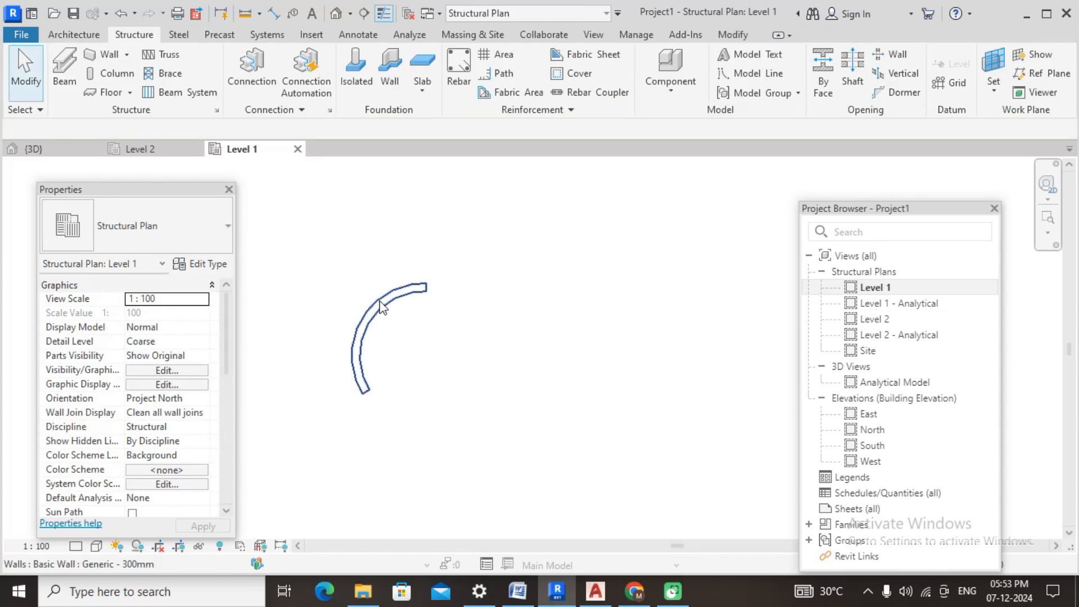
Step: Open the 3D view and examine the curved wall against Level 1 and Level 2, from the front and at an angle
{"action": "middle_click_drag", "start_coordinate": [549, 286], "coordinate": [511, 291]}
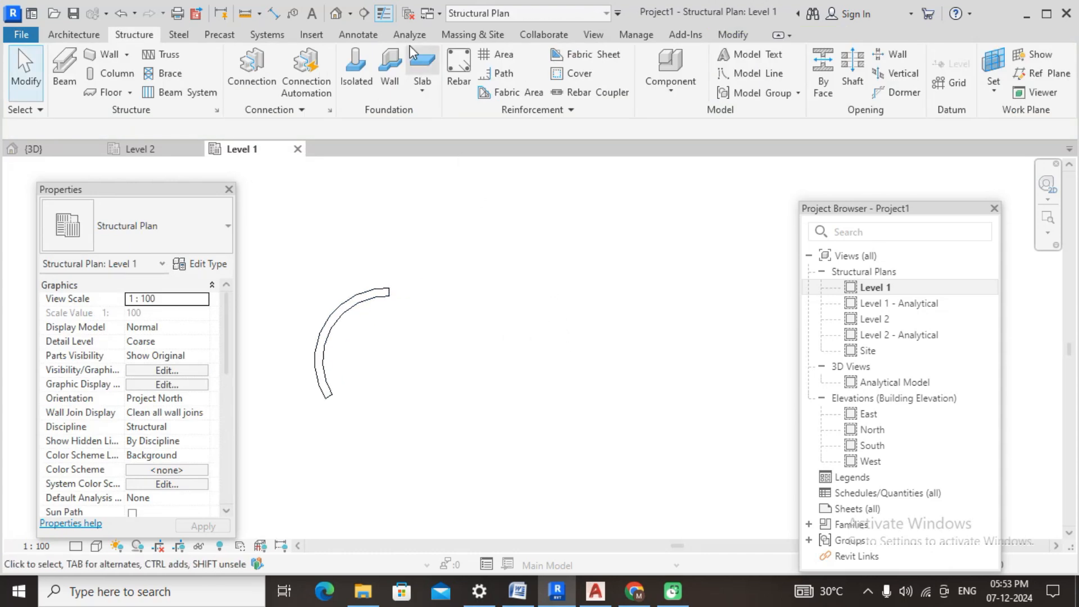
{"action": "left_click", "coordinate": [336, 14]}
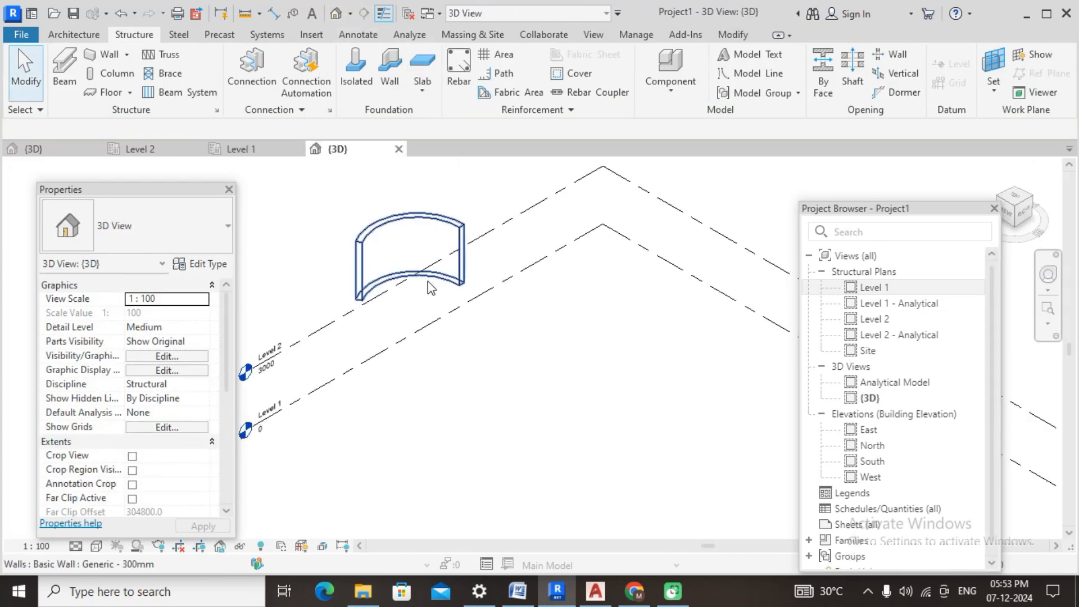
{"action": "left_click", "coordinate": [433, 284]}
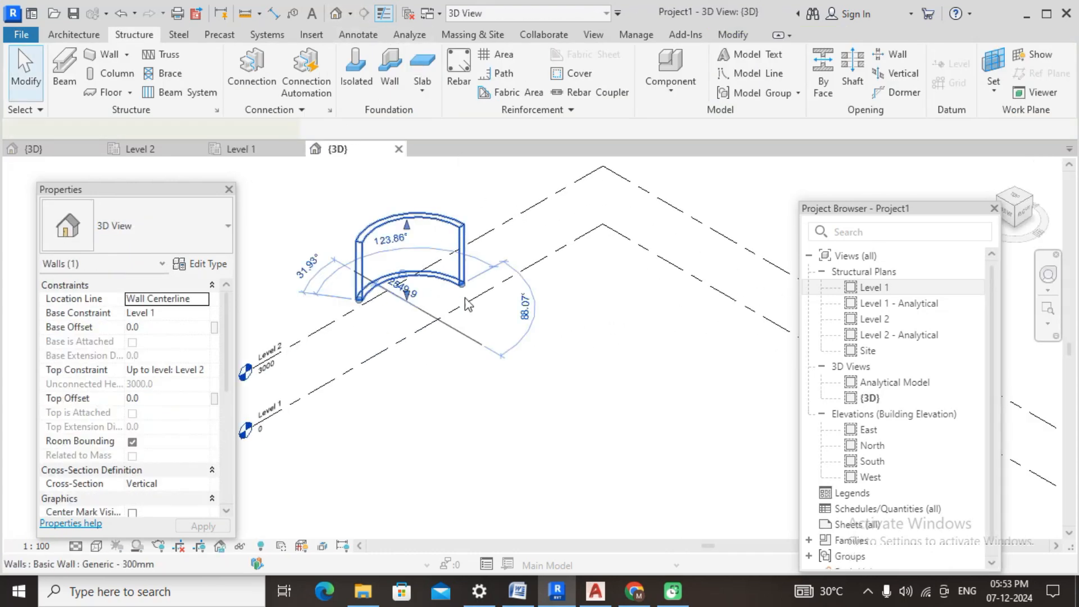
{"action": "left_click", "coordinate": [1007, 220]}
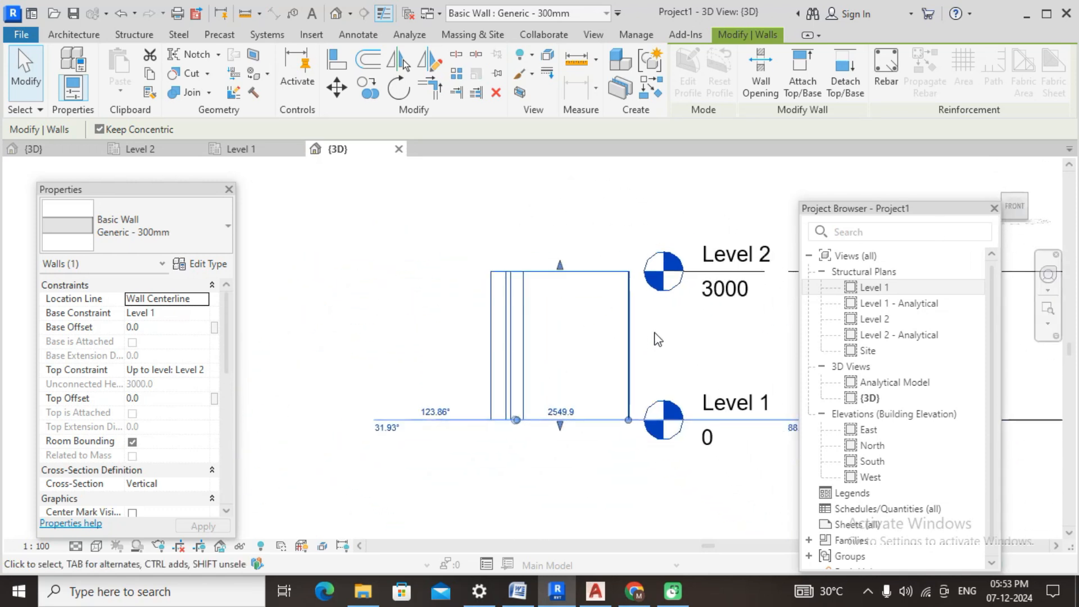
{"action": "middle_click_drag", "start_coordinate": [658, 339], "coordinate": [304, 282]}
{"action": "scroll", "coordinate": [508, 269], "scroll_direction": "down", "scroll_amount": 5}
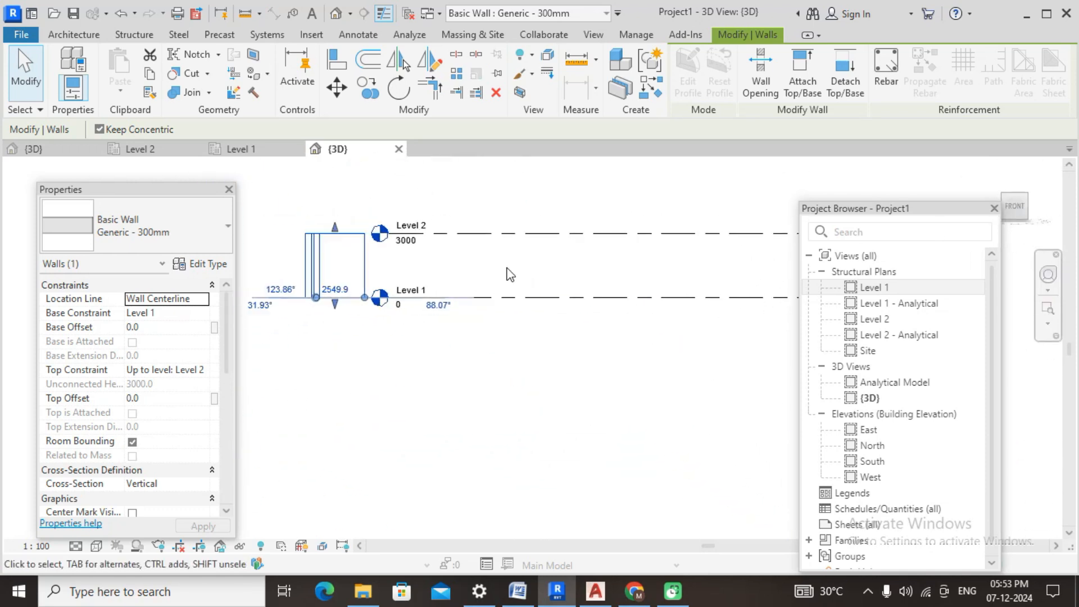
{"action": "middle_click_drag", "start_coordinate": [532, 284], "coordinate": [443, 454], "text": "shift"}
{"action": "left_click", "coordinate": [466, 337]}
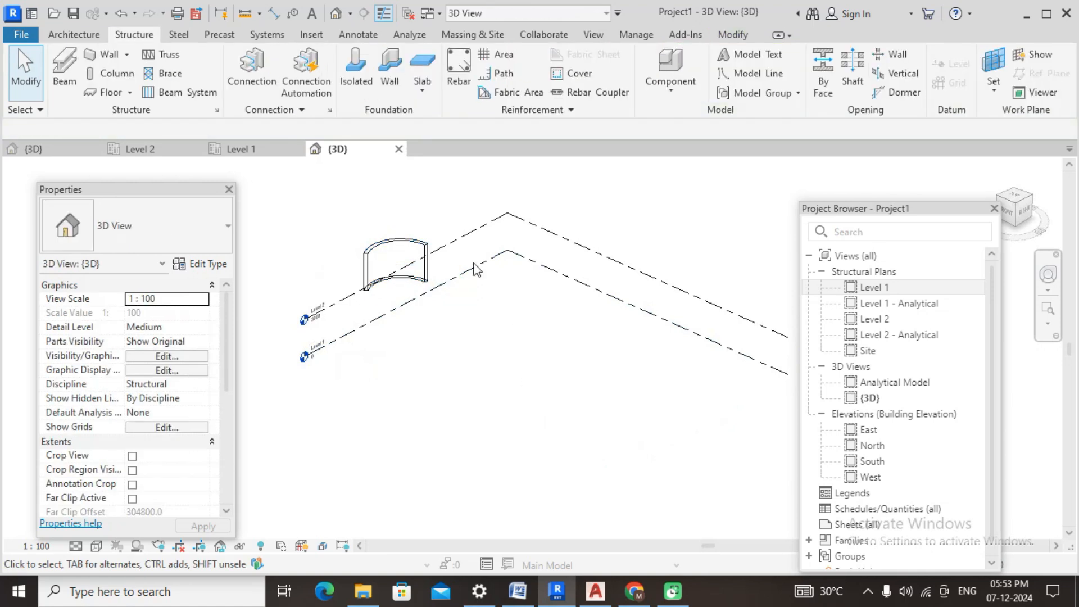
{"action": "scroll", "coordinate": [418, 253], "scroll_direction": "up", "scroll_amount": 1}
Step: Move the curved wall horizontally to the right in the top view
{"action": "left_click", "coordinate": [423, 244]}
{"action": "left_click", "coordinate": [1016, 198]}
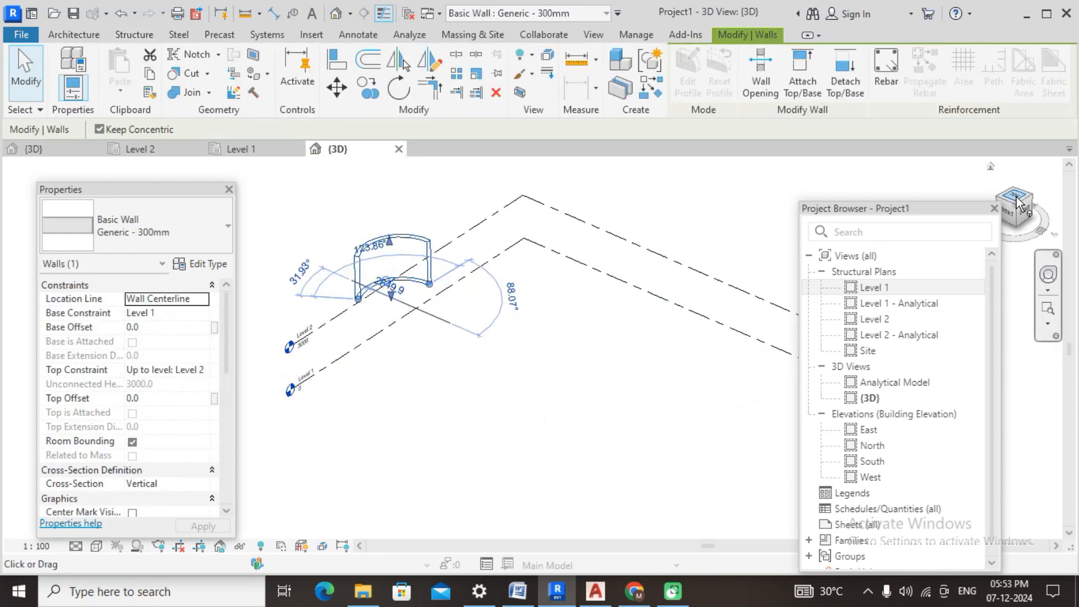
{"action": "left_click", "coordinate": [340, 90]}
{"action": "scroll", "coordinate": [385, 307], "scroll_direction": "down", "scroll_amount": 3}
{"action": "left_click", "coordinate": [407, 317]}
{"action": "left_click", "coordinate": [537, 318]}
{"action": "left_click", "coordinate": [629, 413]}
Step: Create a new in-place model component in the Structural Framing category
{"action": "middle_click_drag", "start_coordinate": [629, 380], "coordinate": [562, 323], "text": "shift"}
{"action": "scroll", "coordinate": [535, 382], "scroll_direction": "up", "scroll_amount": 2}
{"action": "scroll", "coordinate": [551, 399], "scroll_direction": "up", "scroll_amount": 1}
{"action": "scroll", "coordinate": [565, 348], "scroll_direction": "up", "scroll_amount": 2}
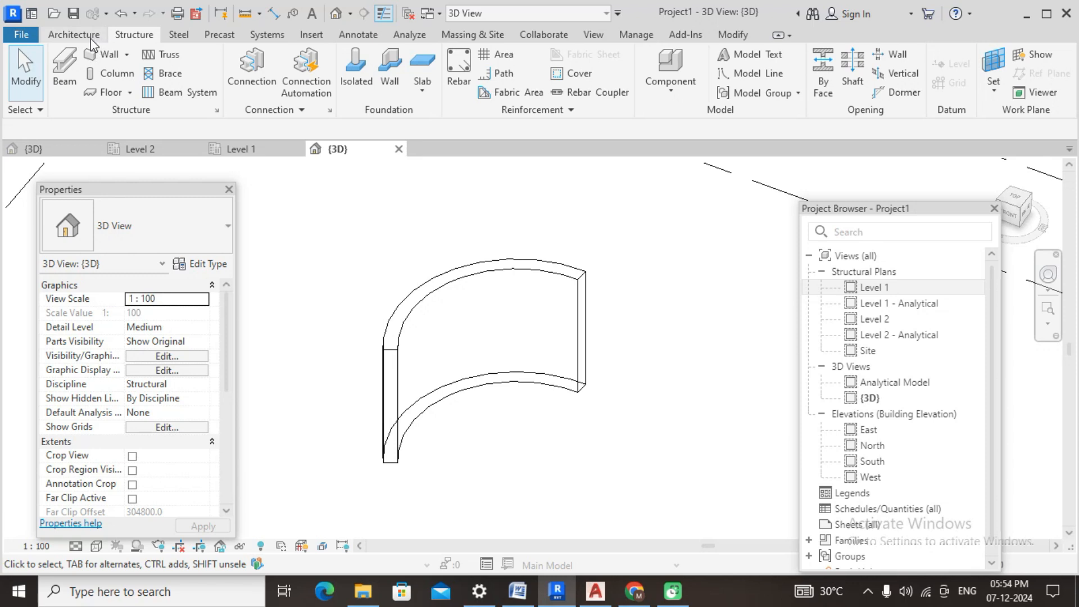
{"action": "left_click", "coordinate": [672, 96]}
{"action": "left_click", "coordinate": [691, 156]}
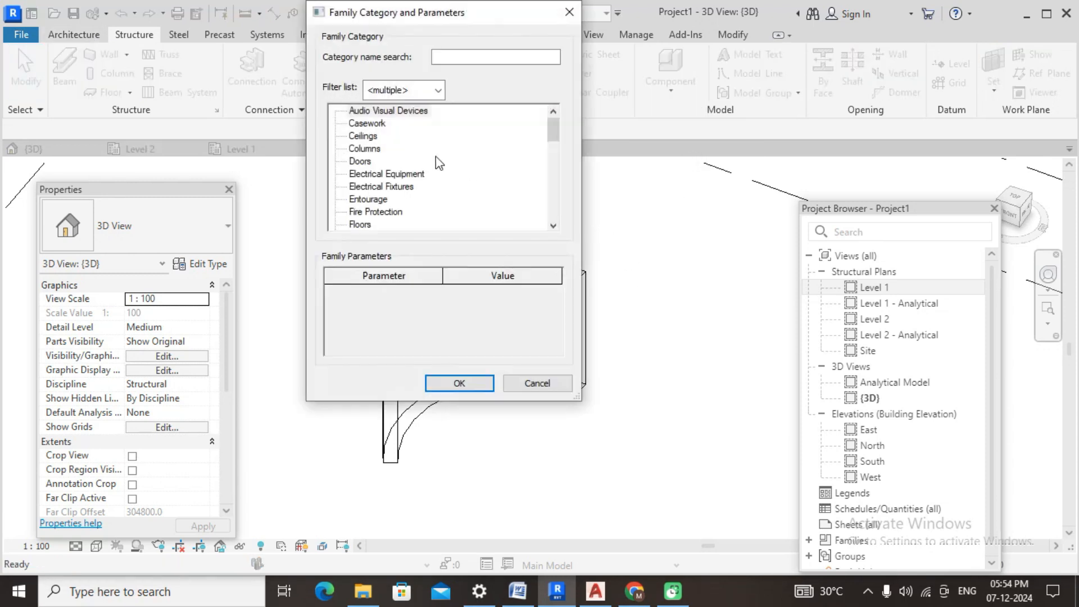
{"action": "scroll", "coordinate": [396, 158], "scroll_direction": "down", "scroll_amount": 2}
{"action": "scroll", "coordinate": [396, 166], "scroll_direction": "up", "scroll_amount": 2}
{"action": "scroll", "coordinate": [398, 174], "scroll_direction": "down", "scroll_amount": 4}
{"action": "scroll", "coordinate": [405, 214], "scroll_direction": "down", "scroll_amount": 5}
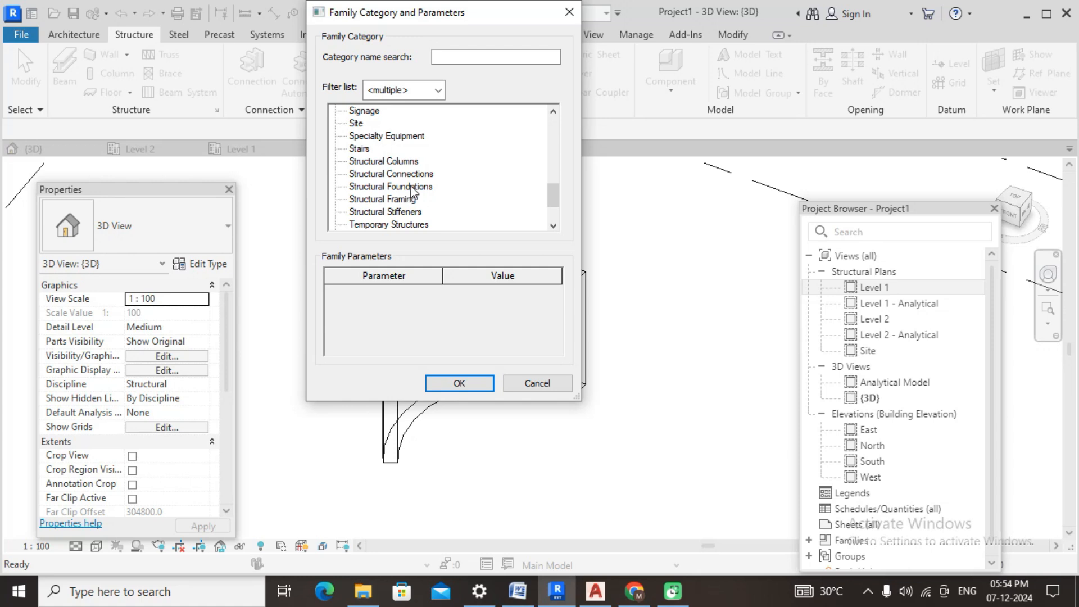
{"action": "left_click", "coordinate": [479, 382]}
{"action": "left_click", "coordinate": [371, 291]}
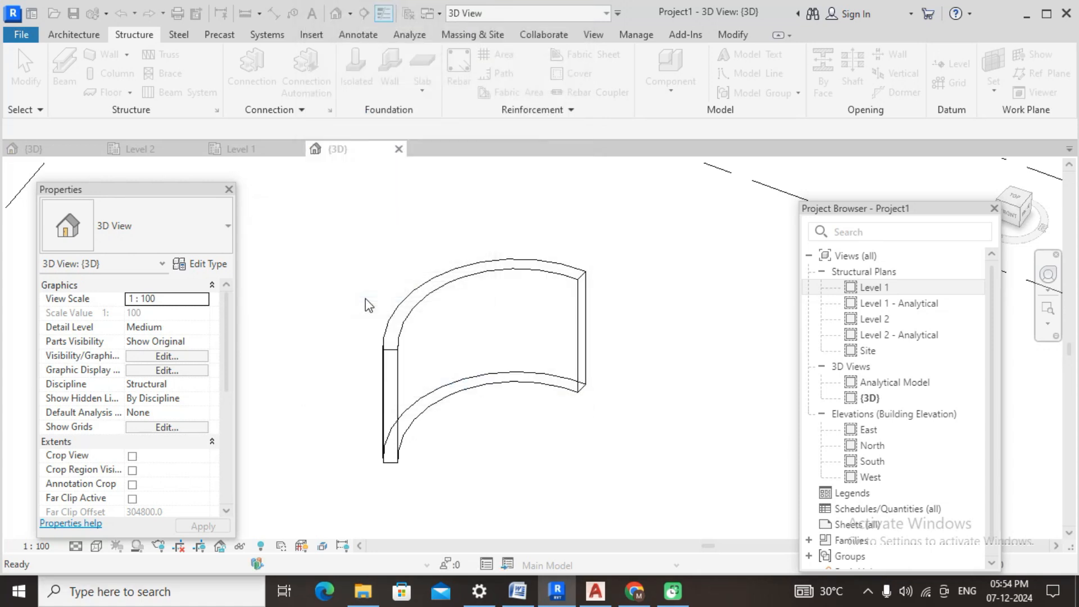
Step: Start a void swept blend and pick the curved wall's outer top edge as its path
{"action": "left_click", "coordinate": [311, 89]}
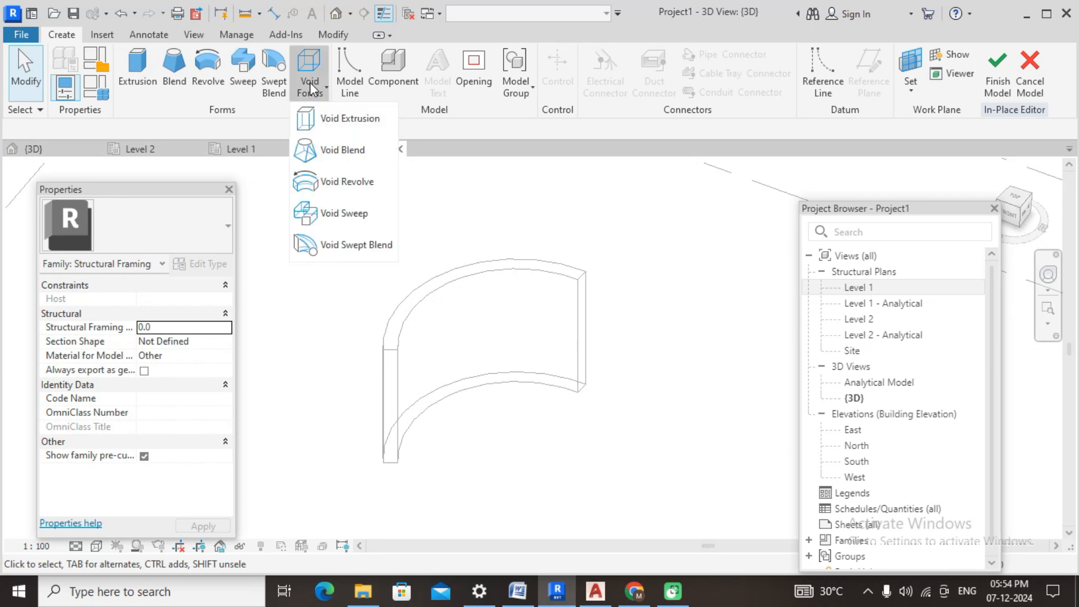
{"action": "left_click", "coordinate": [343, 247]}
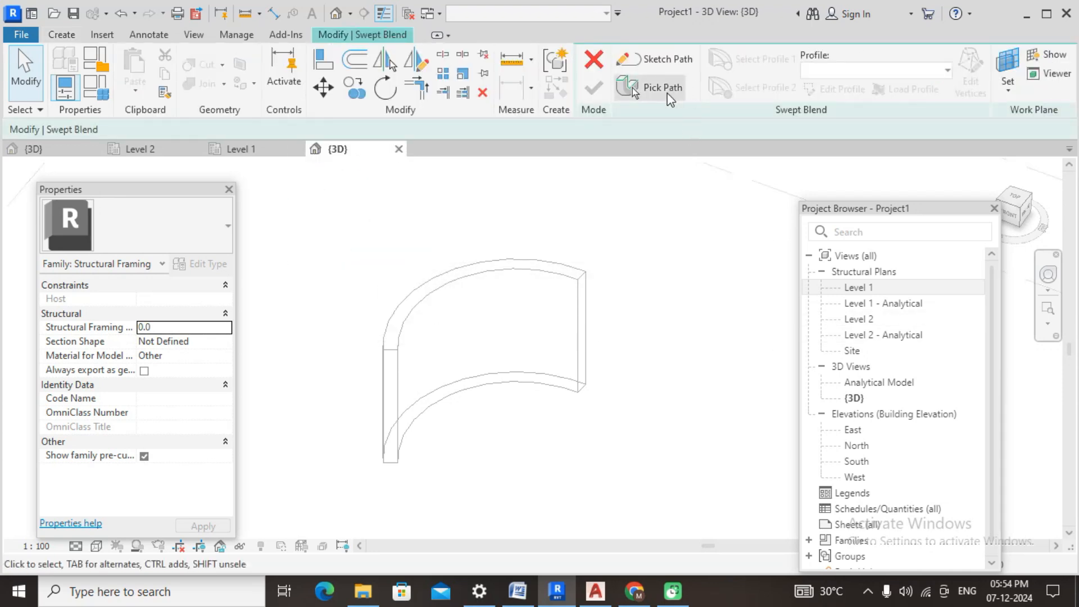
{"action": "left_click", "coordinate": [668, 97]}
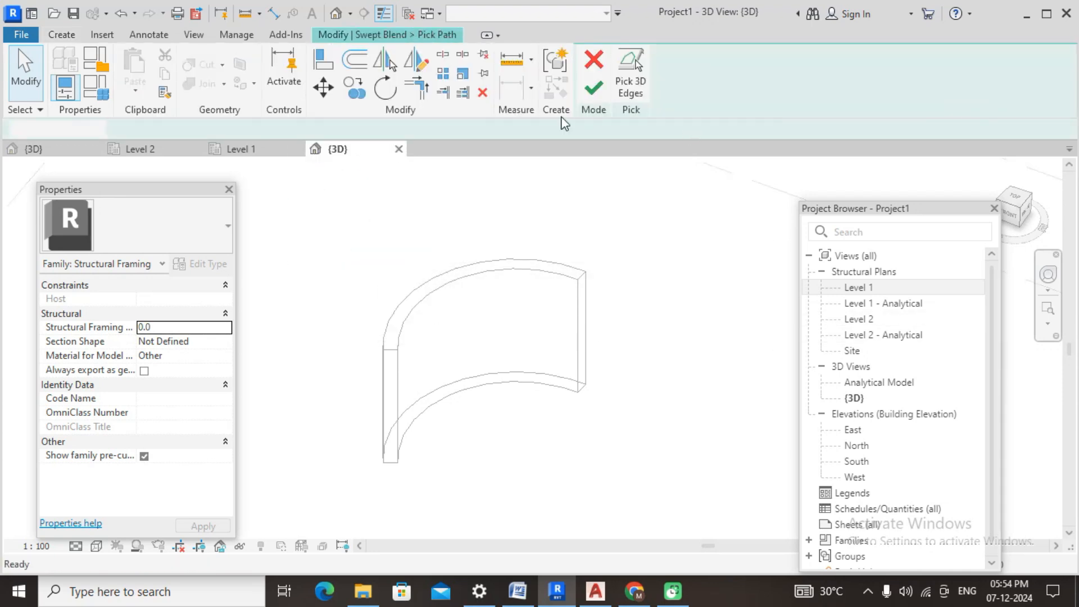
{"action": "left_click", "coordinate": [412, 309]}
{"action": "left_click", "coordinate": [597, 90]}
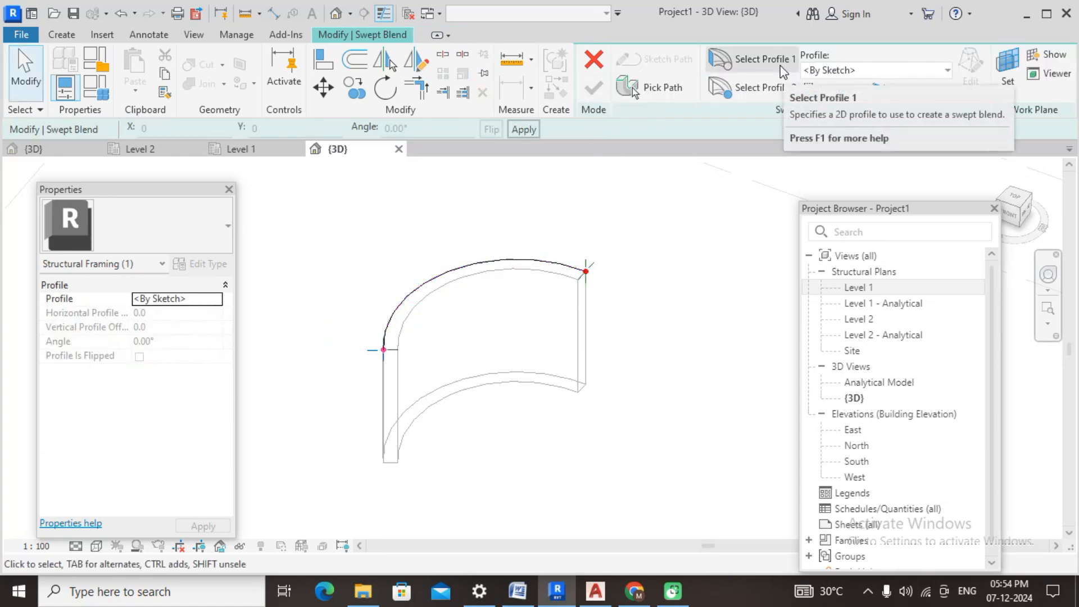
Step: Sketch the first profile on the wall's end face as a rectangle about 300 by 1713 mm, starting at the outer top corner
{"action": "left_click", "coordinate": [837, 94]}
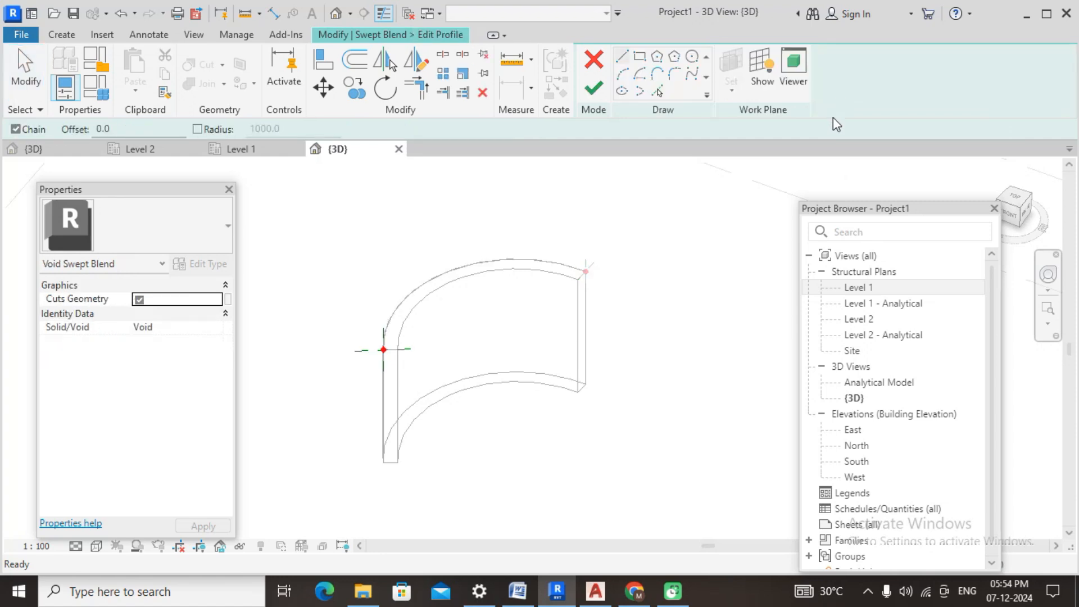
{"action": "left_click", "coordinate": [641, 59]}
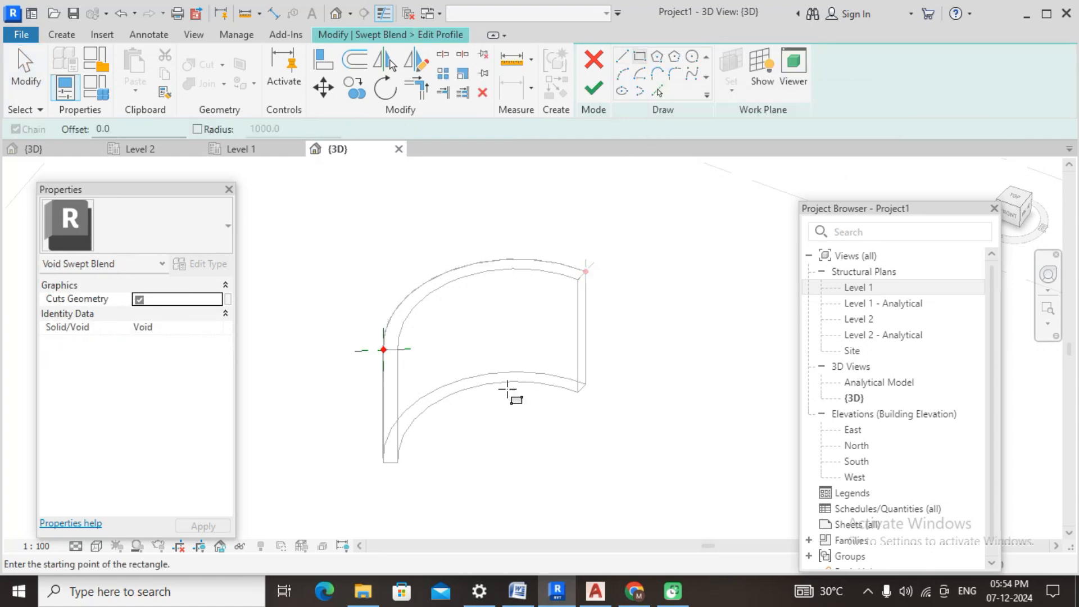
{"action": "scroll", "coordinate": [385, 348], "scroll_direction": "up", "scroll_amount": 4}
{"action": "scroll", "coordinate": [386, 331], "scroll_direction": "down", "scroll_amount": 1}
{"action": "middle_click_drag", "start_coordinate": [397, 334], "coordinate": [406, 282]}
{"action": "left_click", "coordinate": [391, 257]}
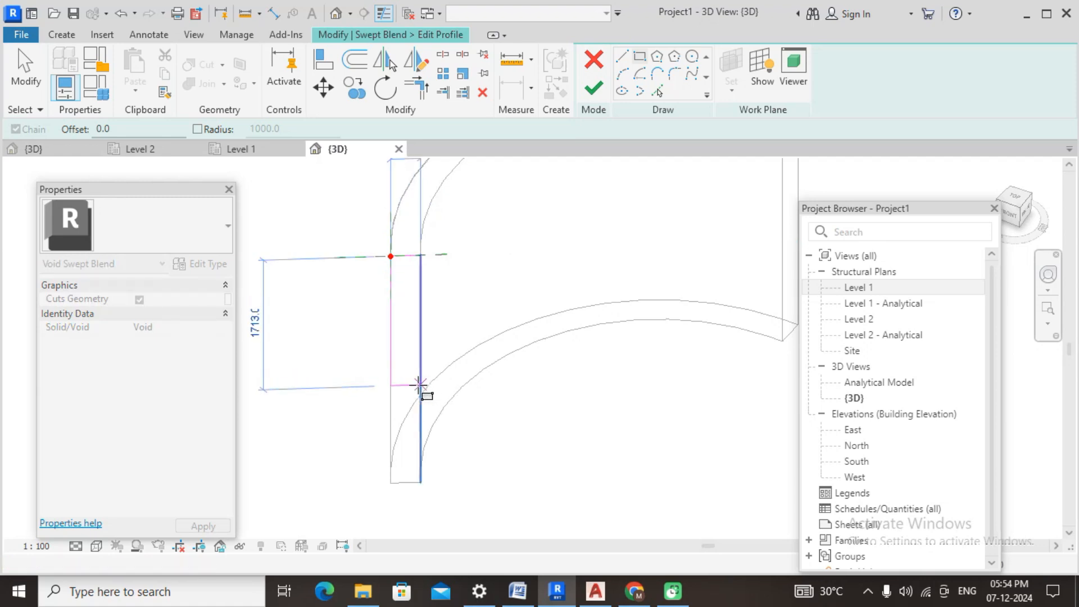
{"action": "left_click", "coordinate": [419, 386]}
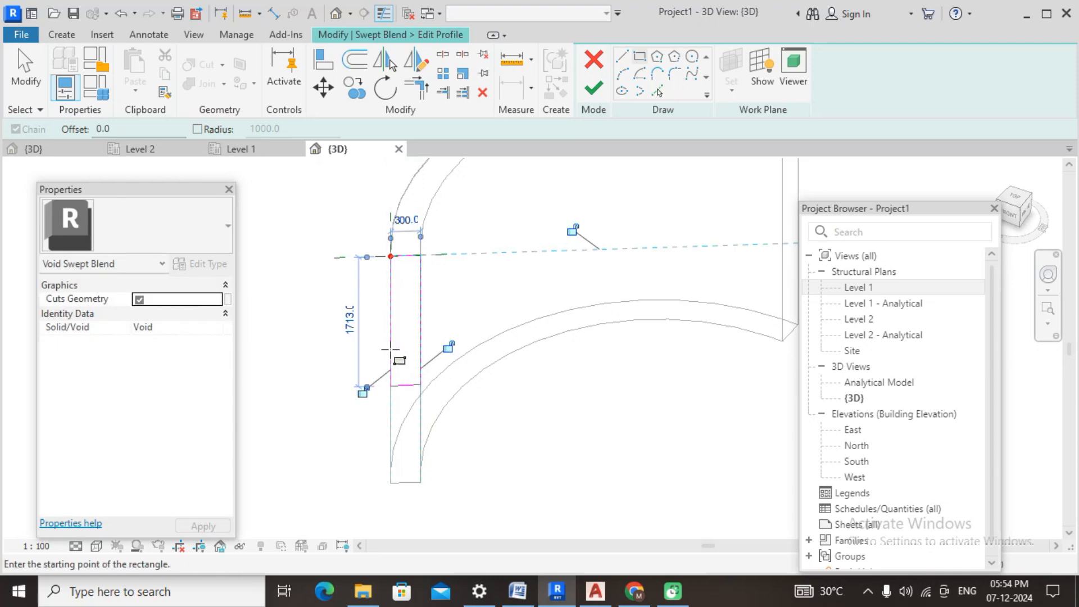
Step: Try to set the height of the first profile rectangle to 1800 mm
{"action": "left_click", "coordinate": [350, 320]}
{"action": "type", "text": "18"}
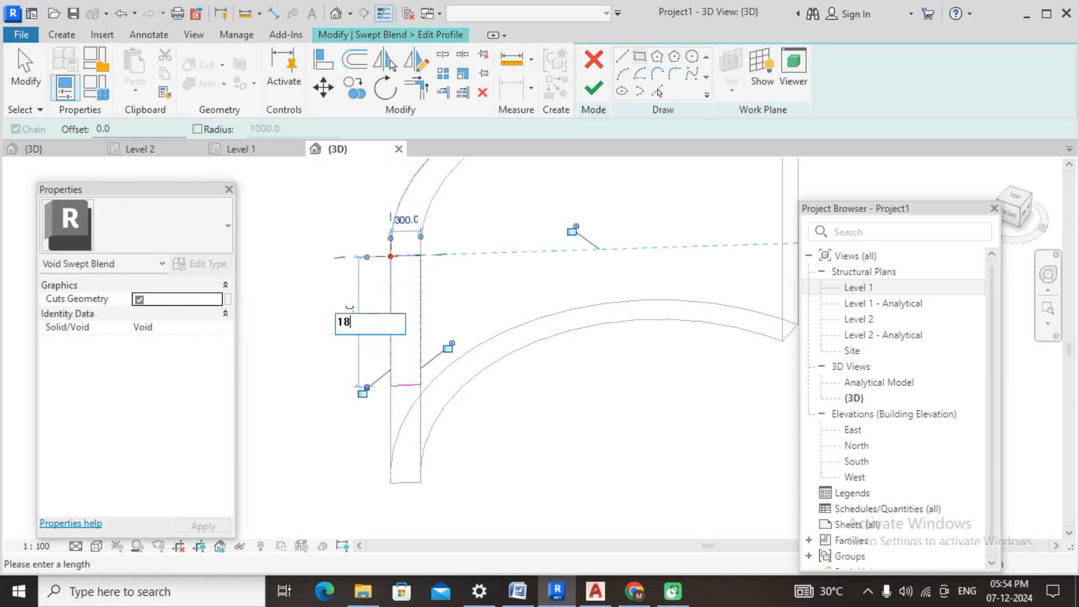
{"action": "type", "text": "00"}
{"action": "key", "text": "Return"}
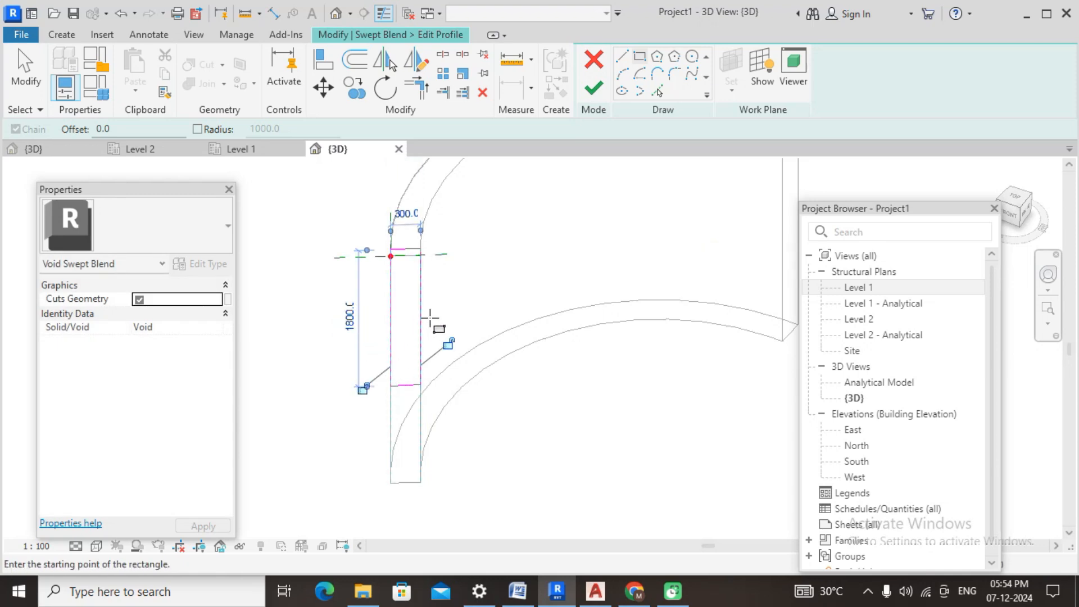
{"action": "right_click", "coordinate": [487, 236]}
{"action": "left_click", "coordinate": [512, 246]}
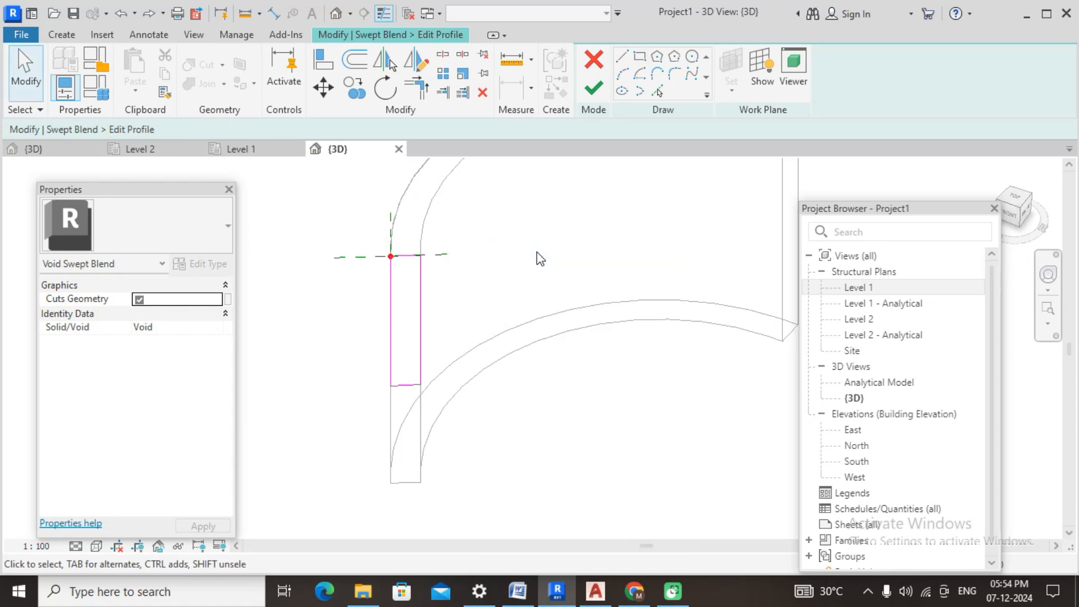
Step: Place the first profile's lower edge 1800 mm below the wall's top edge and finish the profile sketch
{"action": "left_click", "coordinate": [399, 393]}
{"action": "left_click", "coordinate": [447, 319]}
{"action": "type", "text": "1800"}
{"action": "key", "text": "Return"}
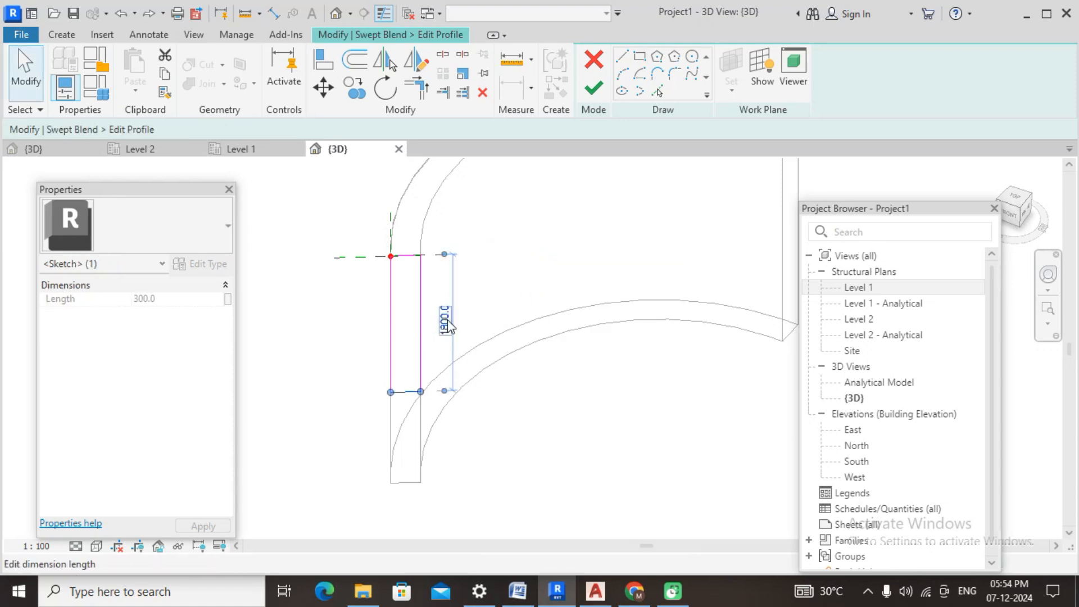
{"action": "left_click", "coordinate": [541, 384]}
{"action": "scroll", "coordinate": [547, 394], "scroll_direction": "down", "scroll_amount": 3}
{"action": "mouse_move", "coordinate": [629, 415]}
{"action": "middle_mouse_down", "text": "shift"}
{"action": "mouse_move", "coordinate": [519, 397]}
{"action": "mouse_move", "coordinate": [692, 202]}
{"action": "middle_mouse_up", "text": "shift"}
{"action": "left_click", "coordinate": [596, 90]}
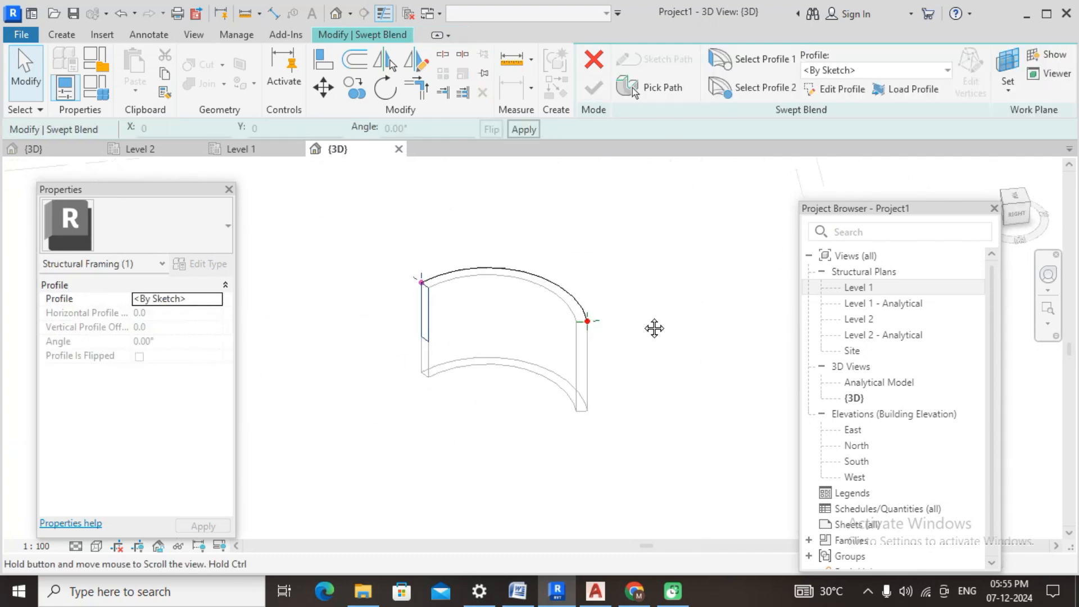
Step: Sketch the second profile on the wall's other end face as a rectangle about 300 by 1372 mm, starting at the outer top corner
{"action": "left_click", "coordinate": [752, 90]}
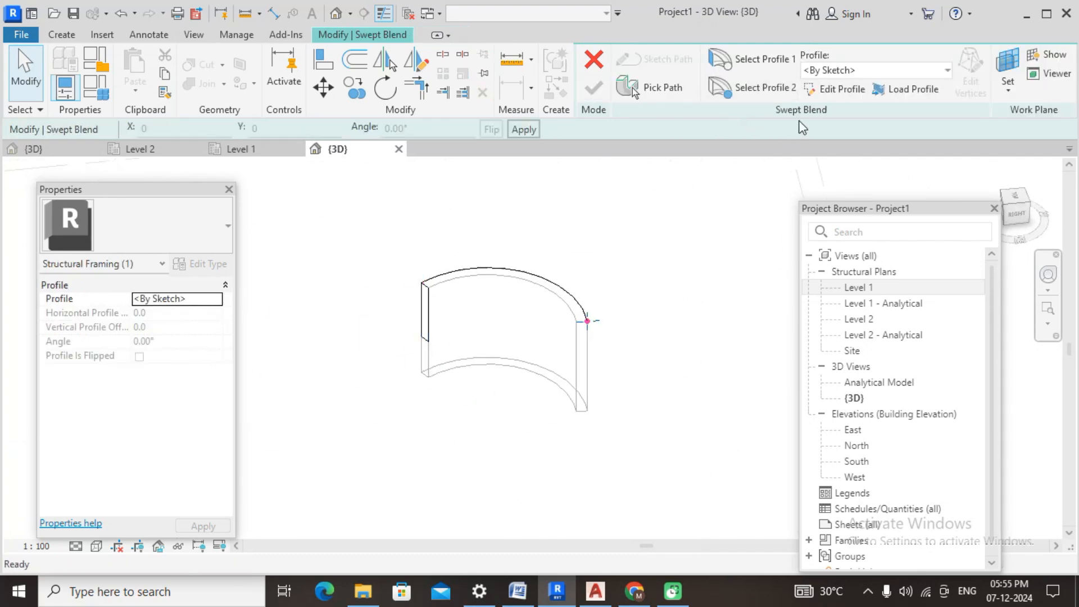
{"action": "left_click", "coordinate": [832, 90]}
{"action": "scroll", "coordinate": [588, 365], "scroll_direction": "up", "scroll_amount": 2}
{"action": "scroll", "coordinate": [587, 302], "scroll_direction": "up", "scroll_amount": 2}
{"action": "left_click", "coordinate": [588, 272]}
{"action": "scroll", "coordinate": [584, 272], "scroll_direction": "up", "scroll_amount": 1}
{"action": "left_click", "coordinate": [556, 396]}
{"action": "scroll", "coordinate": [578, 386], "scroll_direction": "down", "scroll_amount": 3}
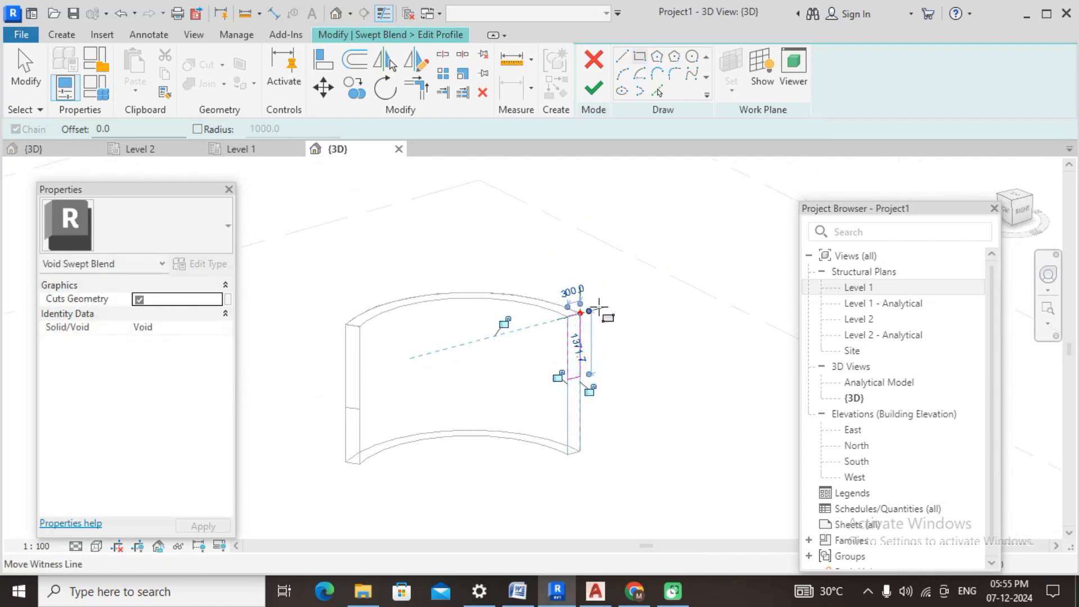
{"action": "right_click", "coordinate": [638, 228]}
{"action": "left_click", "coordinate": [664, 238]}
{"action": "right_click", "coordinate": [670, 235]}
{"action": "left_click", "coordinate": [682, 245]}
{"action": "scroll", "coordinate": [583, 399], "scroll_direction": "up", "scroll_amount": 2}
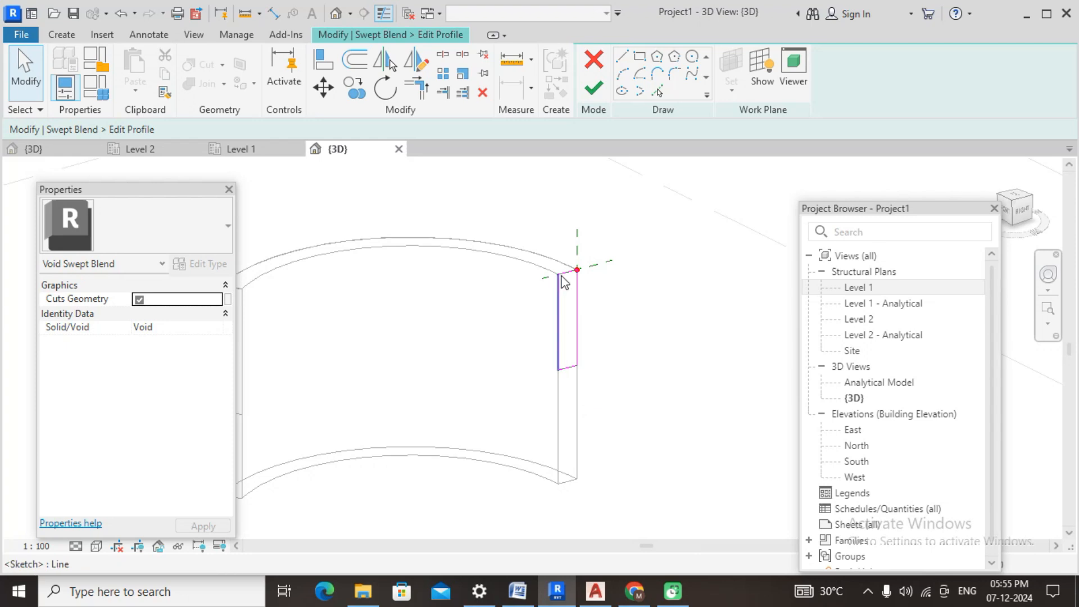
Step: Set the second profile's height to 800 mm and finish the void swept blend
{"action": "left_click", "coordinate": [563, 369]}
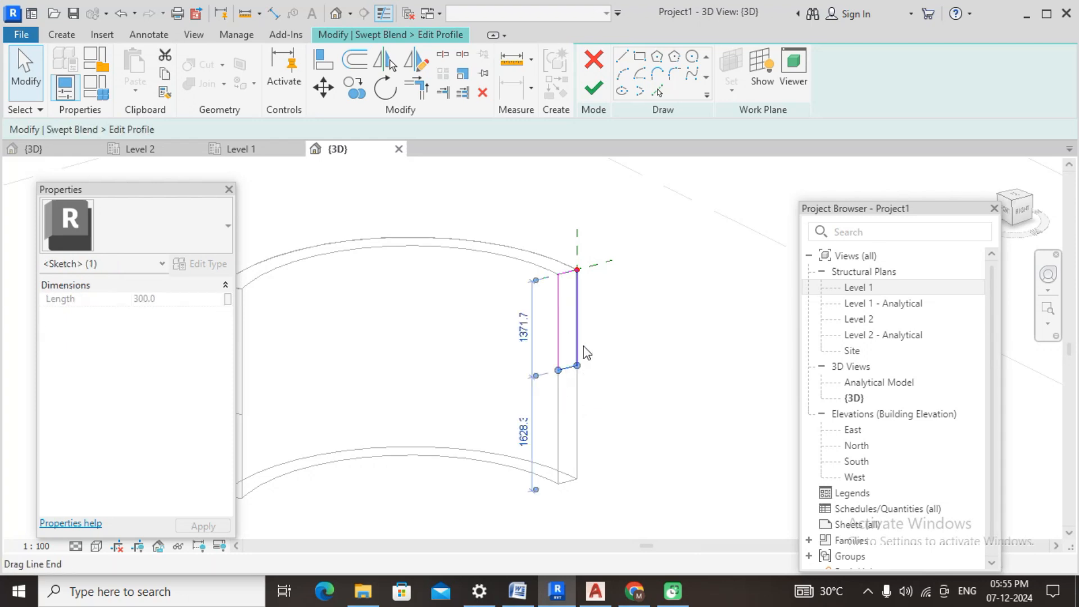
{"action": "left_click", "coordinate": [524, 329]}
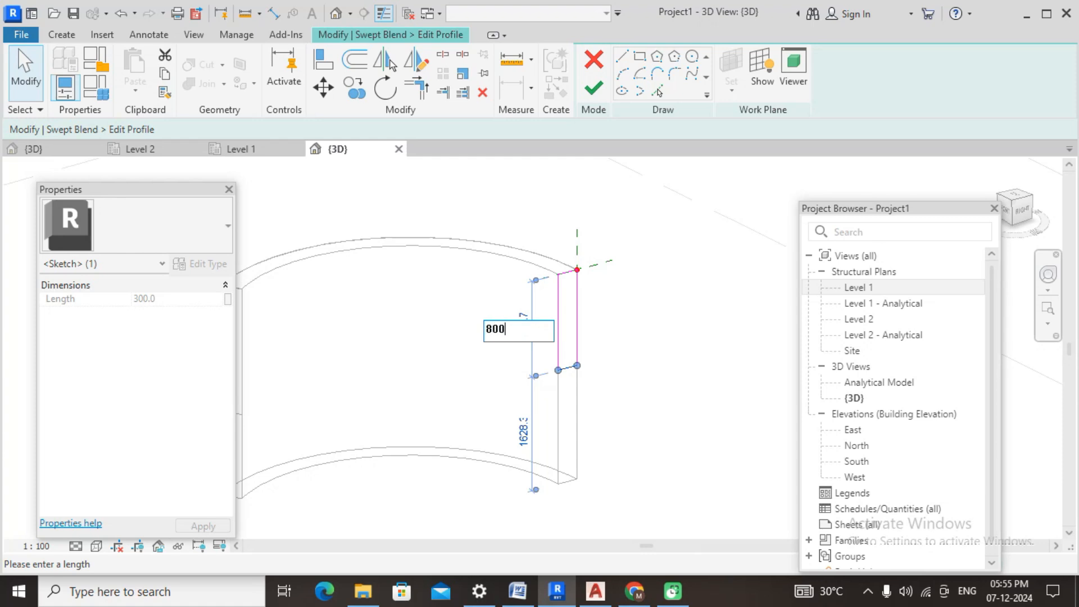
{"action": "key", "text": "Return"}
{"action": "left_click", "coordinate": [663, 309]}
{"action": "scroll", "coordinate": [662, 309], "scroll_direction": "down", "scroll_amount": 2}
{"action": "middle_click_drag", "start_coordinate": [685, 346], "coordinate": [695, 292]}
{"action": "left_click", "coordinate": [598, 89]}
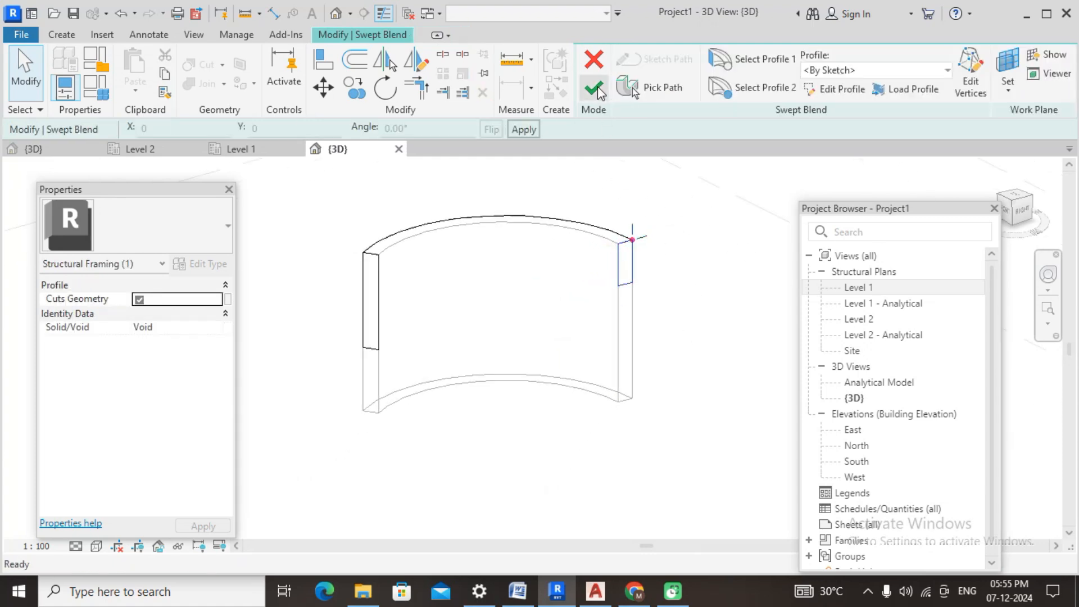
{"action": "left_click", "coordinate": [589, 84]}
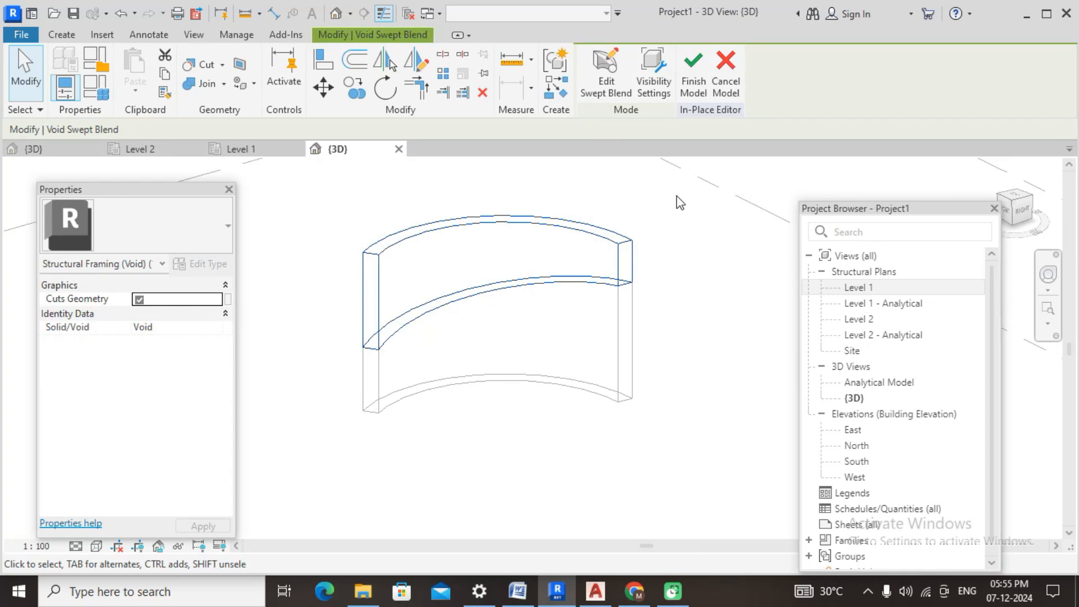
{"action": "left_click", "coordinate": [681, 201]}
{"action": "middle_click_drag", "start_coordinate": [487, 306], "coordinate": [600, 468], "text": "shift"}
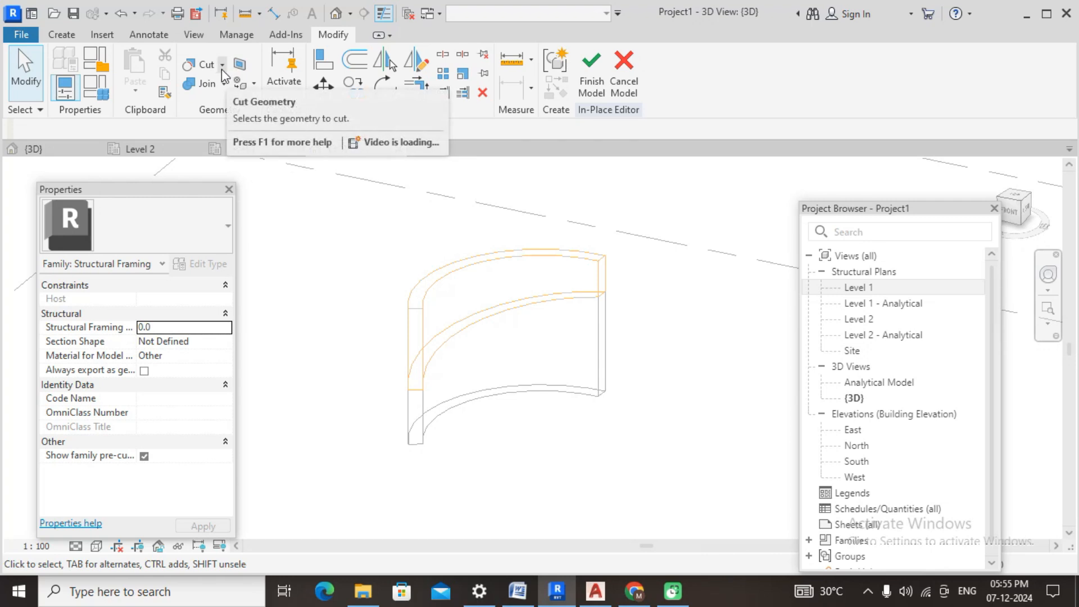
Step: Switch the 3D view to the Realistic visual style
{"action": "left_click", "coordinate": [97, 546]}
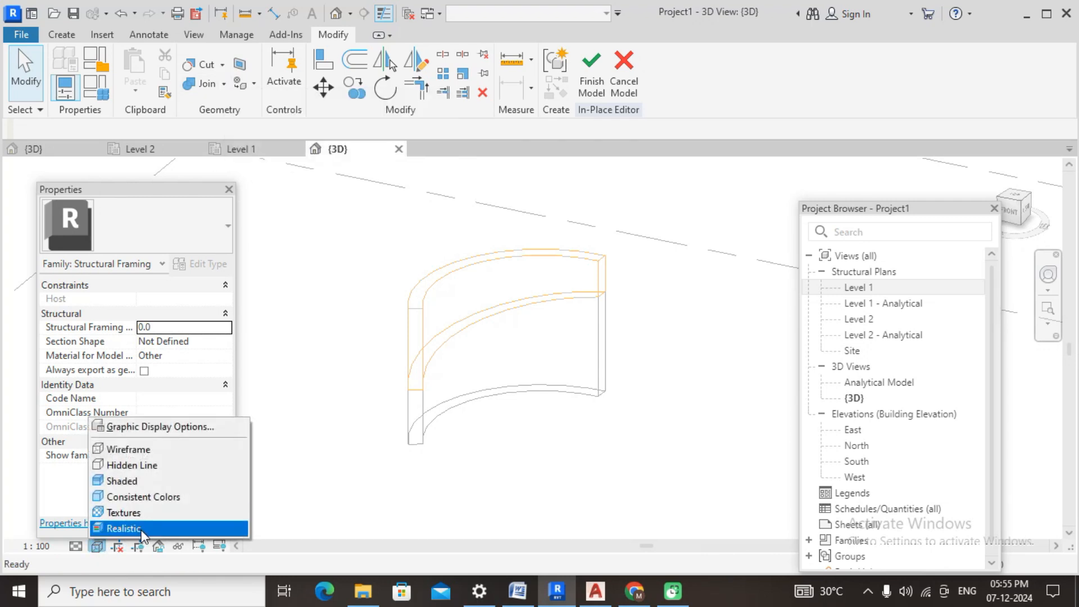
{"action": "left_click", "coordinate": [137, 525]}
{"action": "scroll", "coordinate": [443, 393], "scroll_direction": "up", "scroll_amount": 3}
{"action": "scroll", "coordinate": [444, 396], "scroll_direction": "down", "scroll_amount": 3}
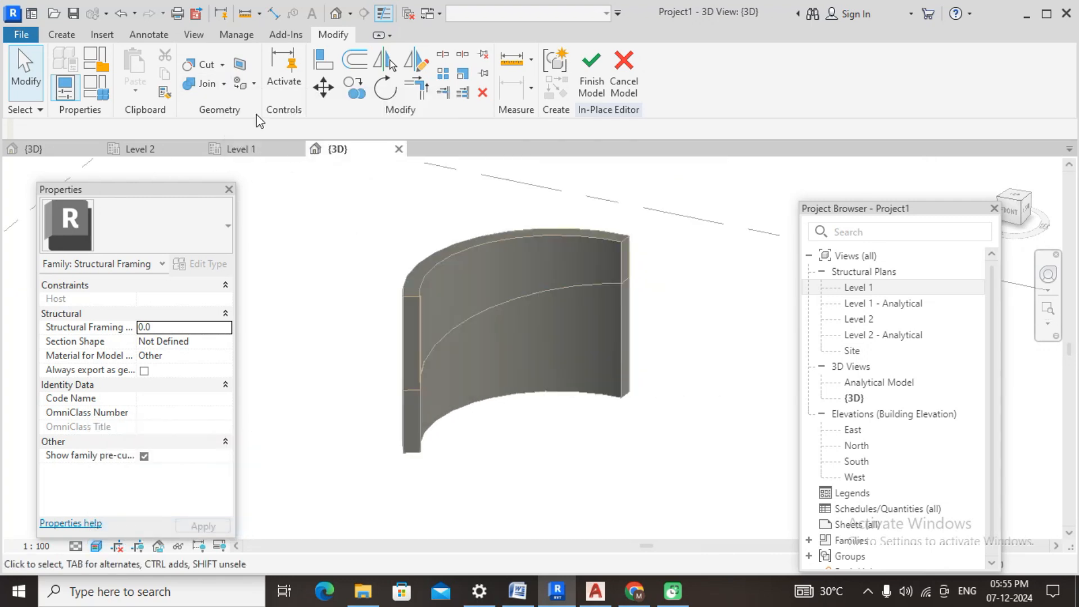
Step: Cut the curved wall with the void swept blend and finish the in-place model
{"action": "left_click", "coordinate": [225, 72]}
{"action": "left_click", "coordinate": [230, 93]}
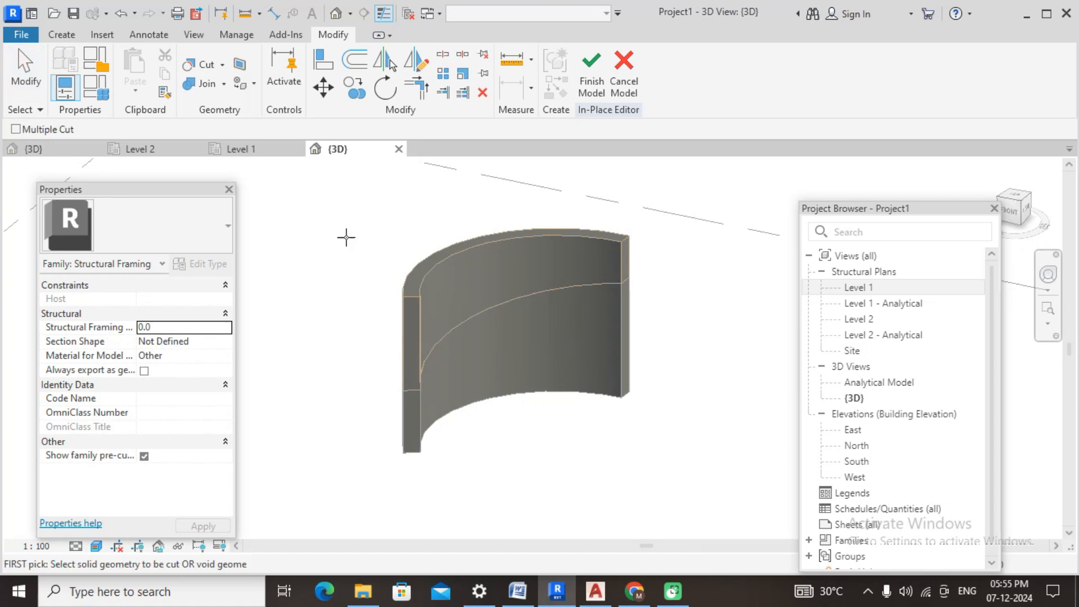
{"action": "left_click", "coordinate": [408, 444]}
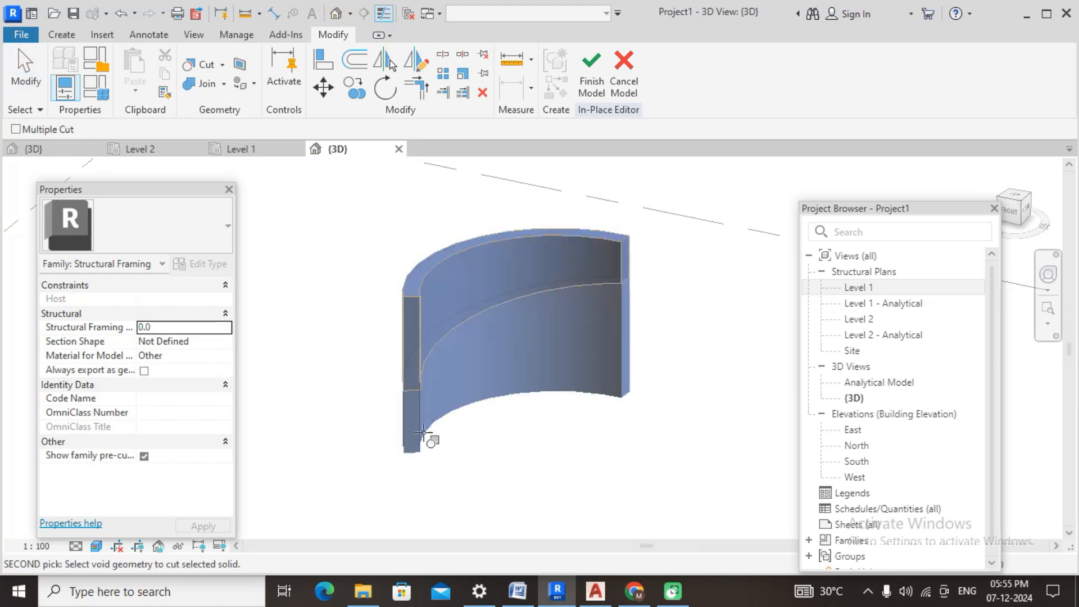
{"action": "left_click", "coordinate": [450, 336]}
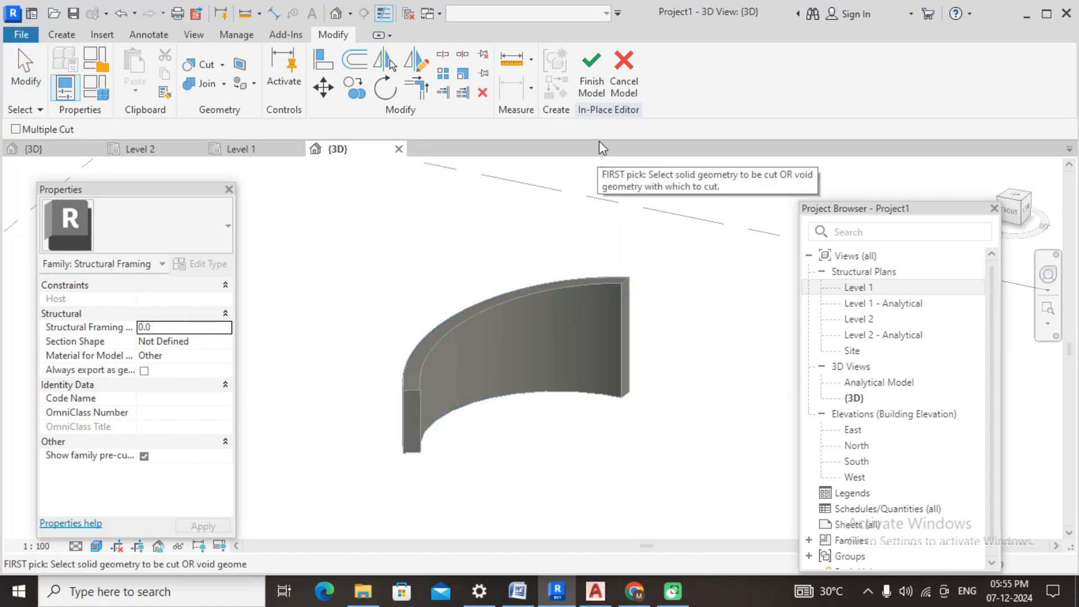
{"action": "left_click", "coordinate": [591, 73]}
{"action": "middle_click_drag", "start_coordinate": [433, 251], "coordinate": [457, 343], "text": "shift"}
{"action": "middle_click_drag", "start_coordinate": [757, 355], "coordinate": [659, 332]}
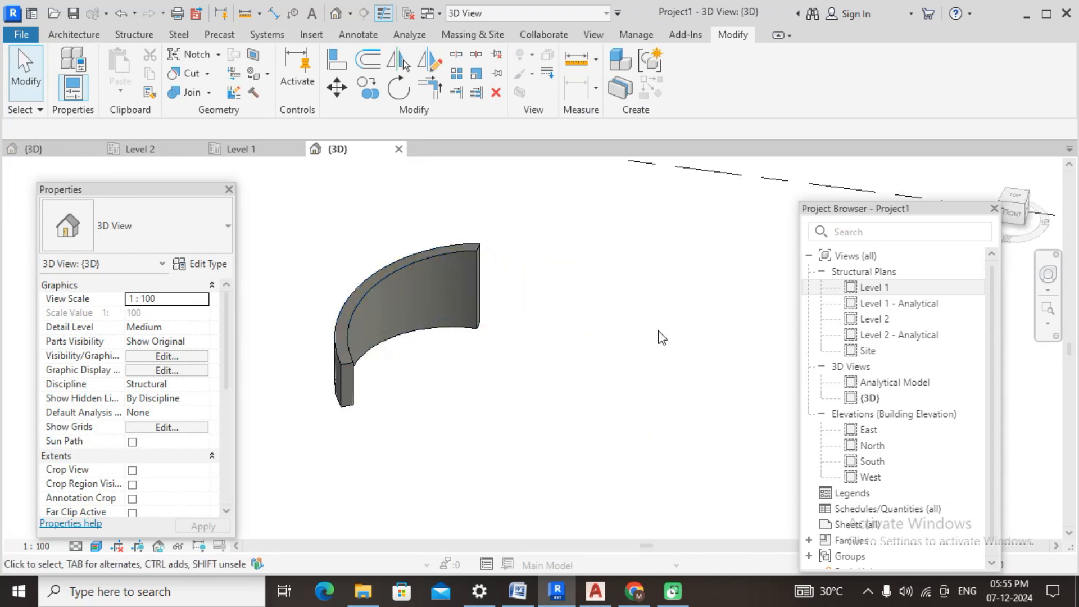
Step: Open the Level 1 structural plan
{"action": "double_click", "coordinate": [875, 287]}
{"action": "middle_click_drag", "start_coordinate": [315, 315], "coordinate": [493, 321]}
{"action": "left_click", "coordinate": [73, 34]}
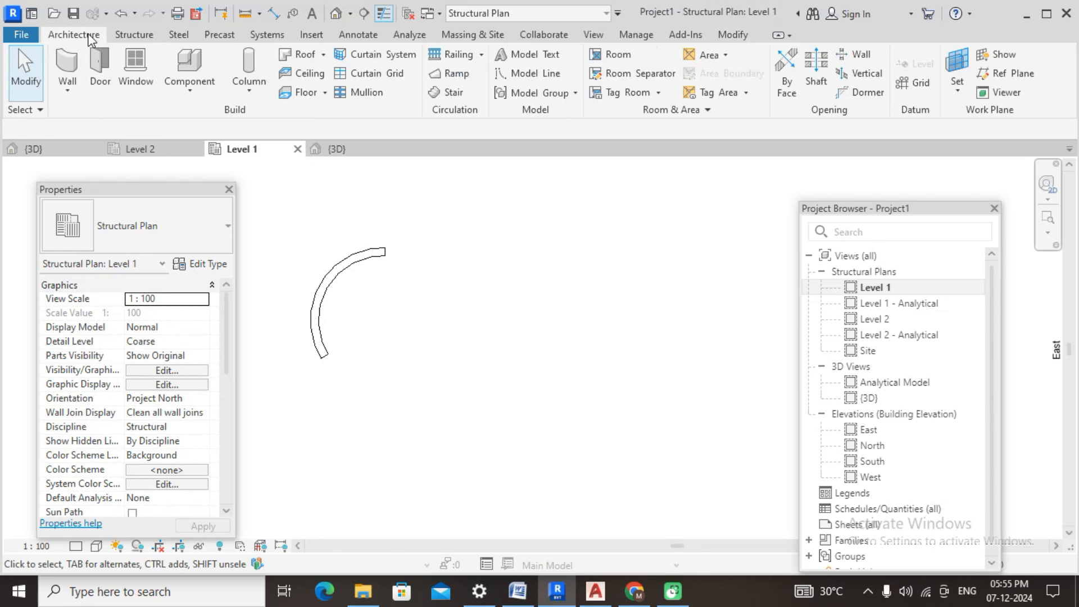
{"action": "middle_click_drag", "start_coordinate": [512, 270], "coordinate": [477, 274]}
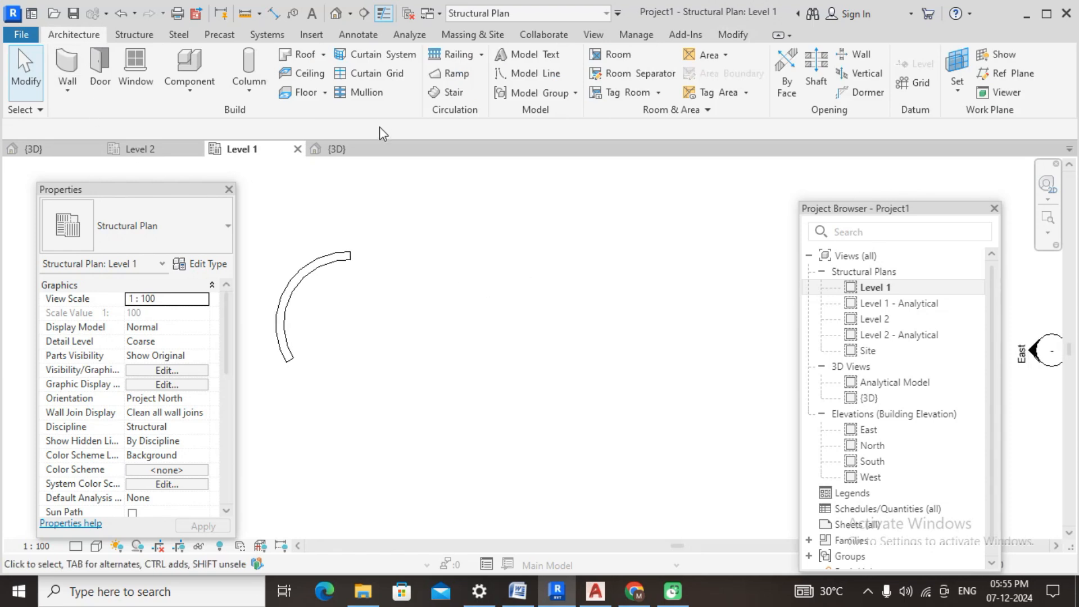
{"action": "left_click", "coordinate": [73, 90]}
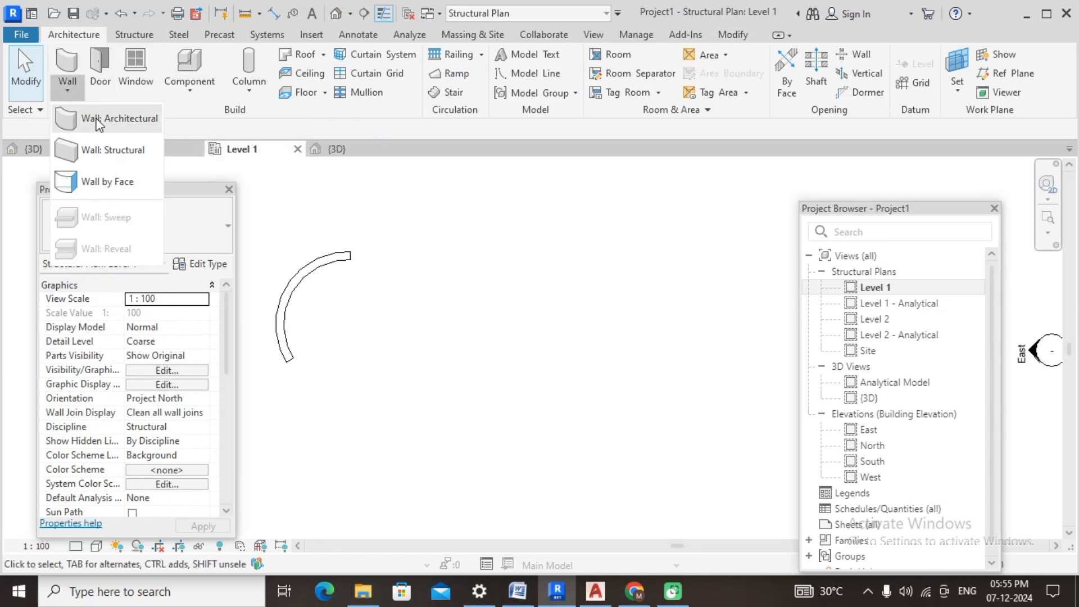
{"action": "left_click", "coordinate": [99, 119]}
{"action": "right_click", "coordinate": [507, 235]}
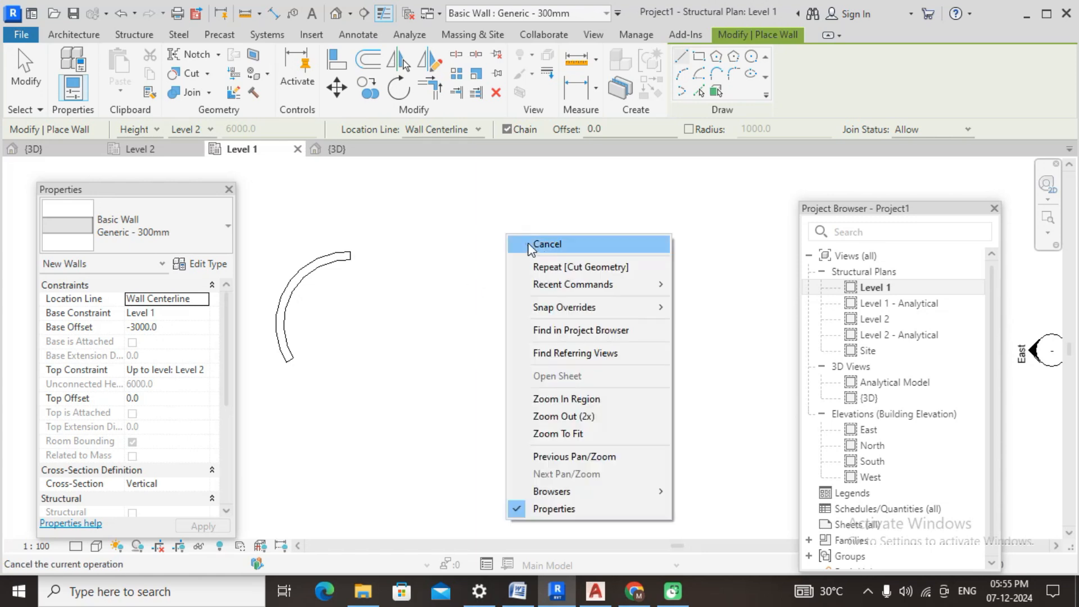
{"action": "left_click", "coordinate": [530, 245]}
Step: Copy the curved wall horizontally to its right in the Level 1 plan and view both walls in 3D
{"action": "left_click", "coordinate": [292, 363]}
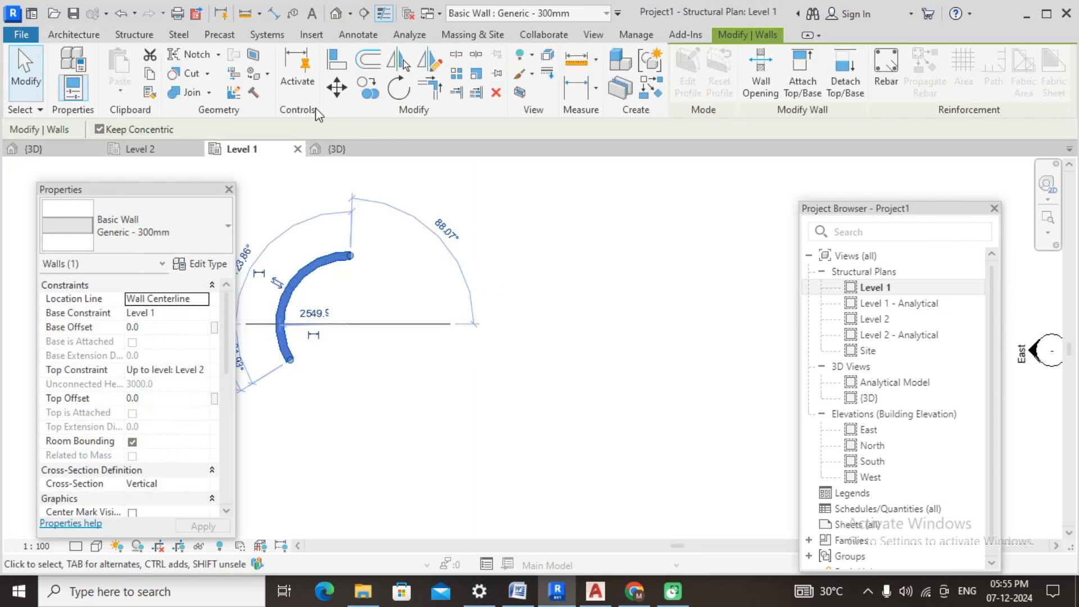
{"action": "left_click", "coordinate": [368, 87]}
{"action": "left_click", "coordinate": [285, 322]}
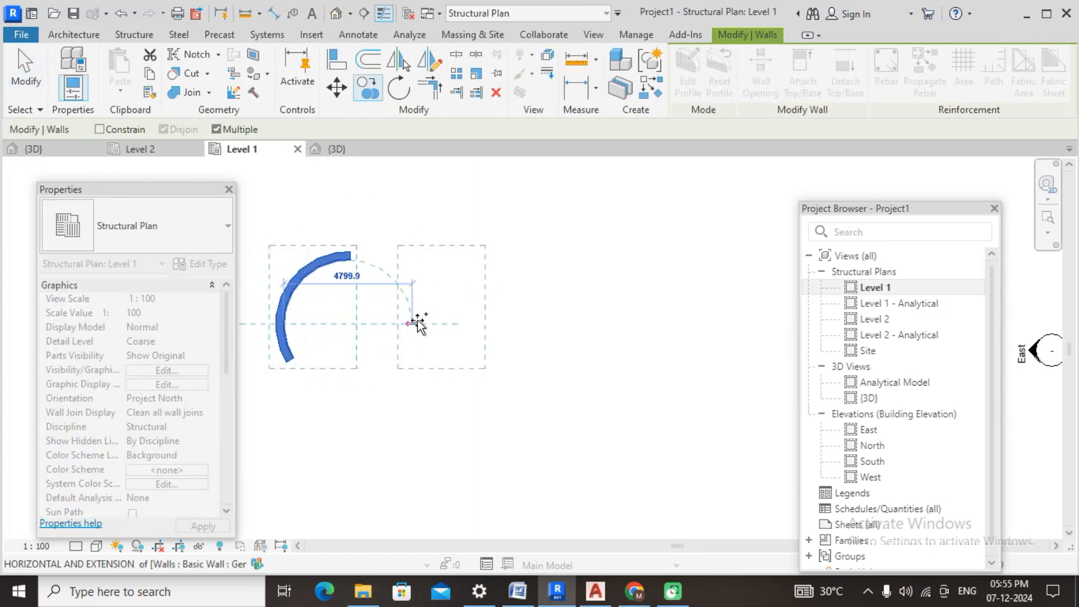
{"action": "left_click", "coordinate": [459, 324]}
{"action": "right_click", "coordinate": [591, 242]}
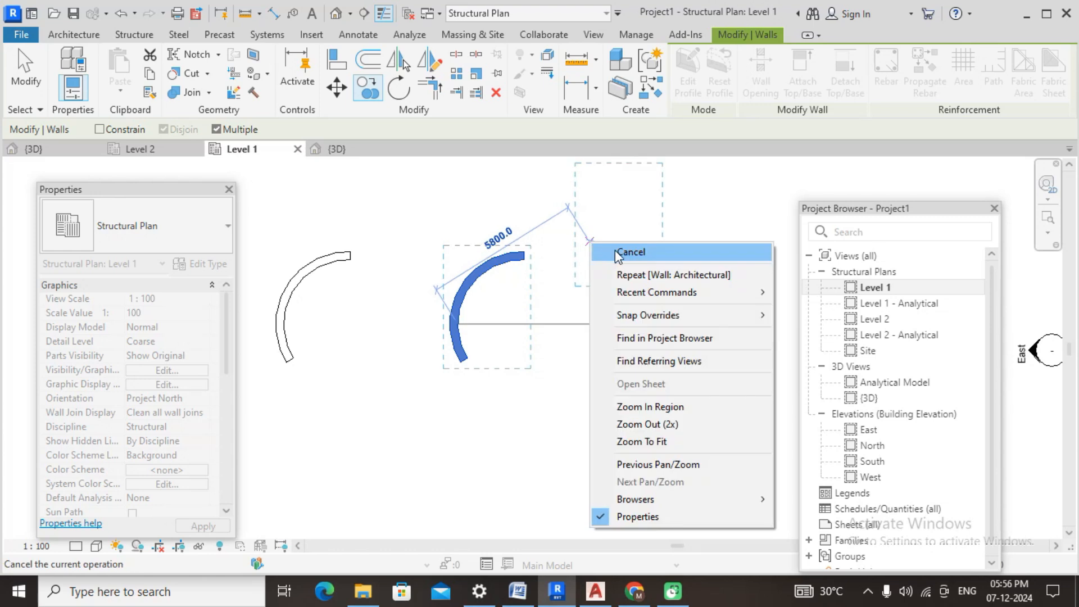
{"action": "left_click", "coordinate": [617, 252]}
{"action": "right_click", "coordinate": [616, 248]}
{"action": "left_click", "coordinate": [653, 126]}
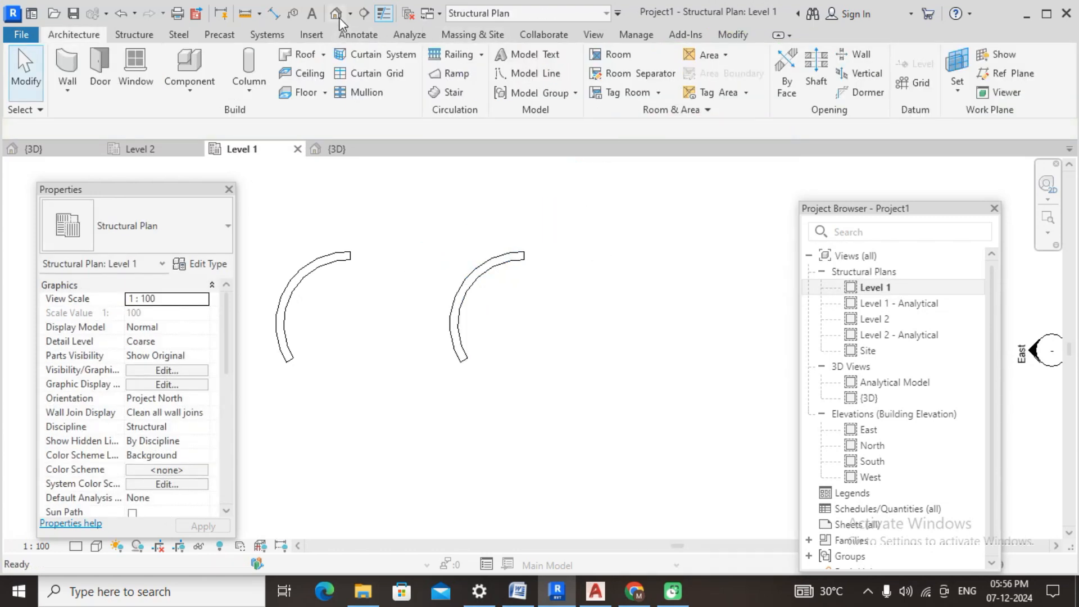
{"action": "left_click", "coordinate": [339, 15]}
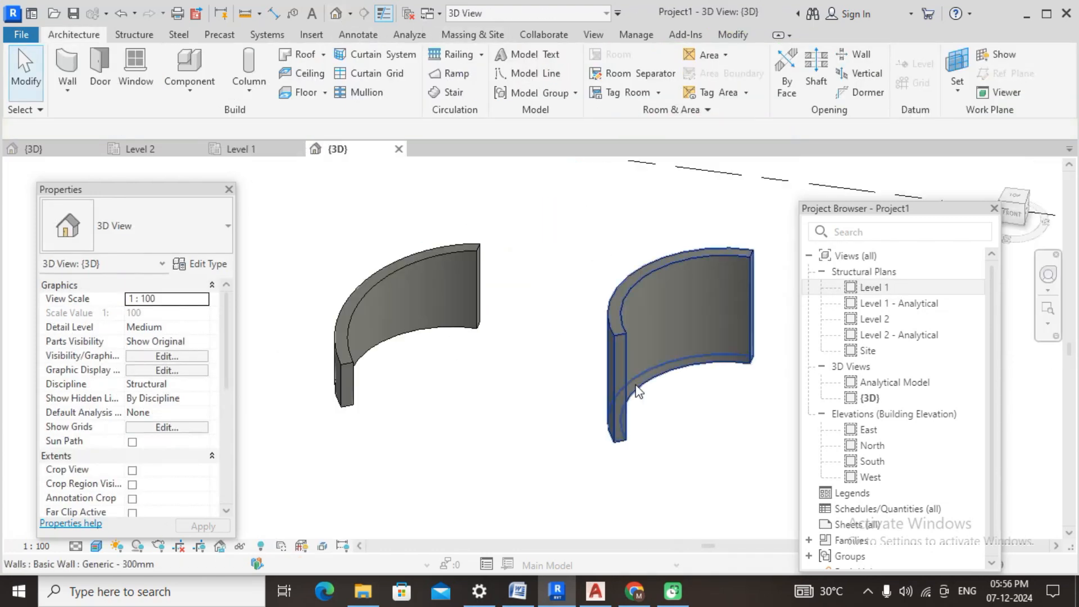
Step: Start a structural floor on Level 1 and pick the copied wall's outer arc as a boundary line
{"action": "double_click", "coordinate": [880, 289]}
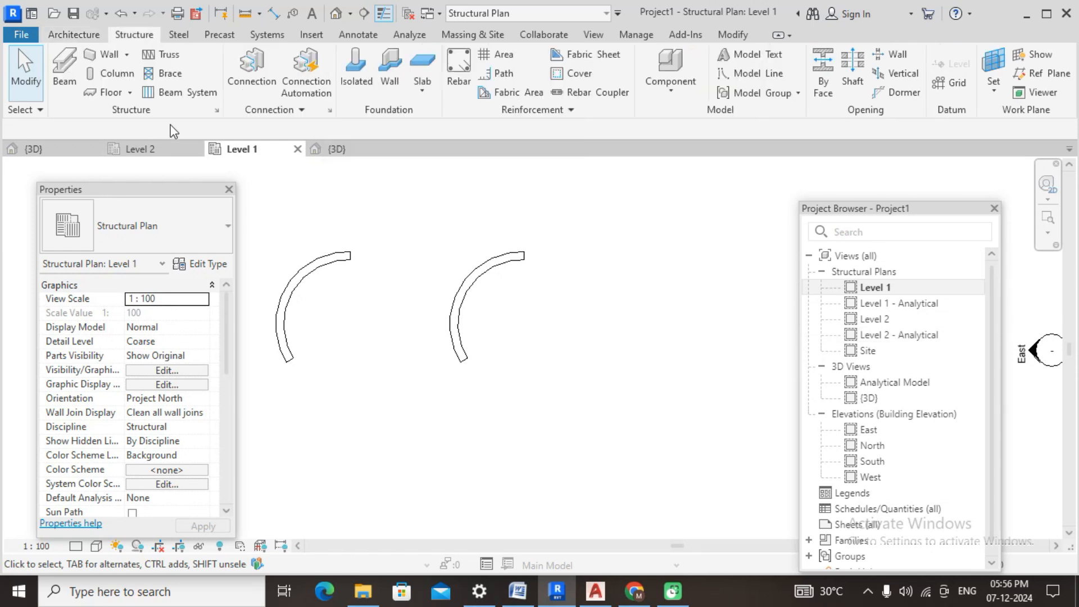
{"action": "left_click", "coordinate": [131, 95]}
{"action": "left_click", "coordinate": [140, 116]}
{"action": "middle_click_drag", "start_coordinate": [700, 269], "coordinate": [701, 309]}
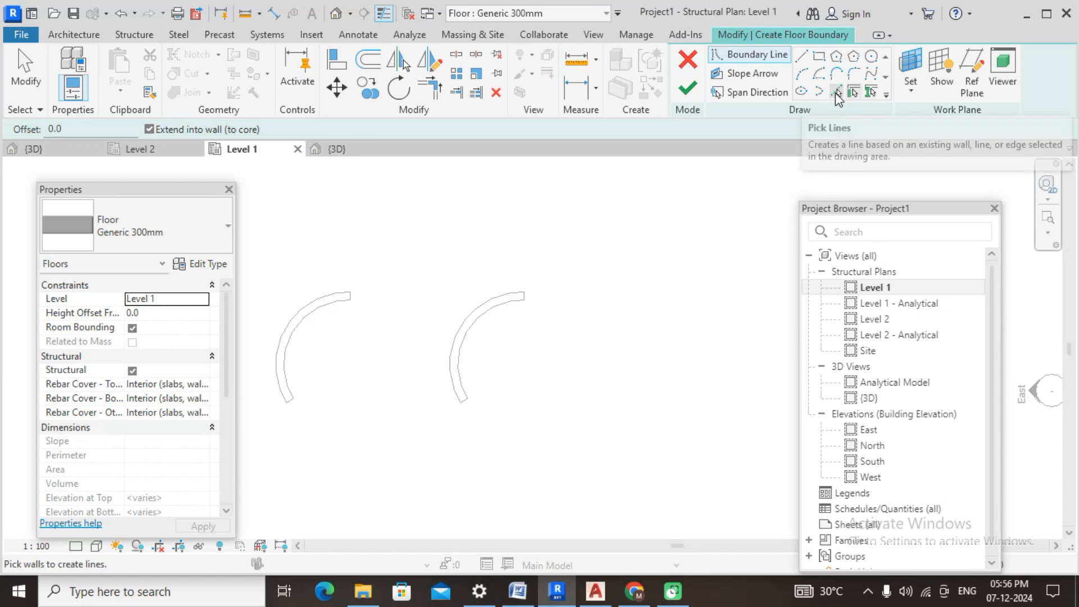
{"action": "left_click", "coordinate": [837, 92]}
{"action": "scroll", "coordinate": [491, 393], "scroll_direction": "up", "scroll_amount": 2}
{"action": "scroll", "coordinate": [440, 317], "scroll_direction": "up", "scroll_amount": 1}
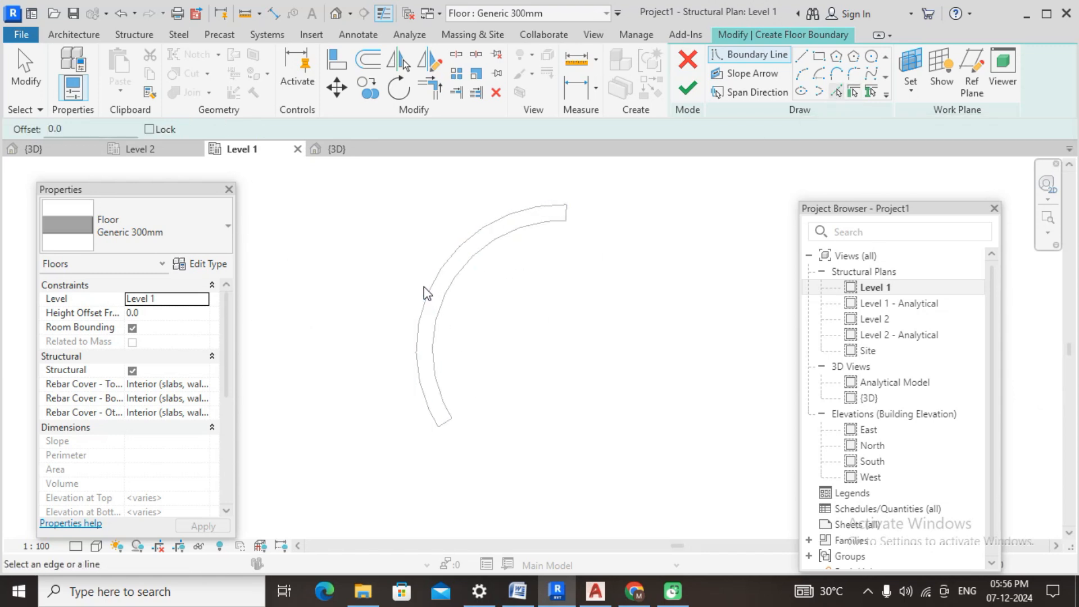
Step: Offset a copy of the boundary arc 1000 mm inward and close the floor boundary with straight lines at both ends
{"action": "left_click", "coordinate": [368, 59]}
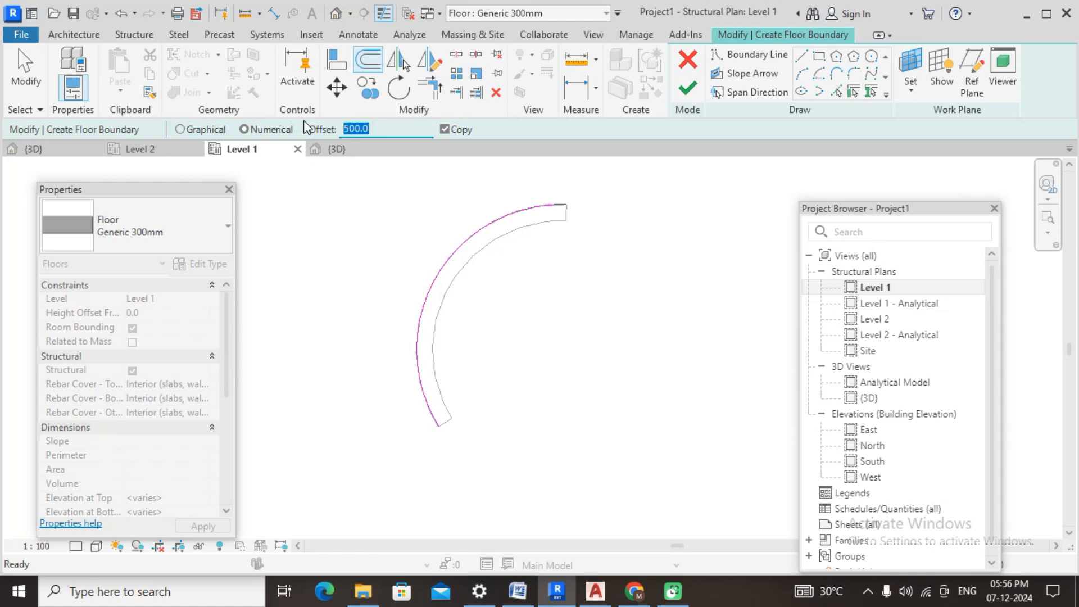
{"action": "left_click", "coordinate": [498, 233]}
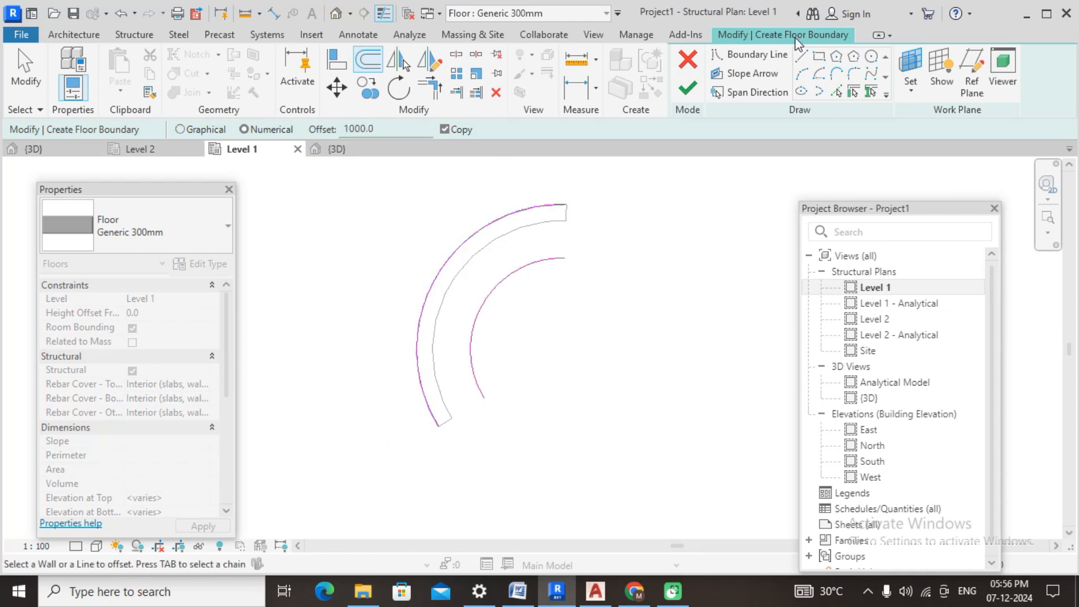
{"action": "left_click", "coordinate": [805, 58]}
{"action": "left_click", "coordinate": [566, 205]}
{"action": "left_click", "coordinate": [566, 259]}
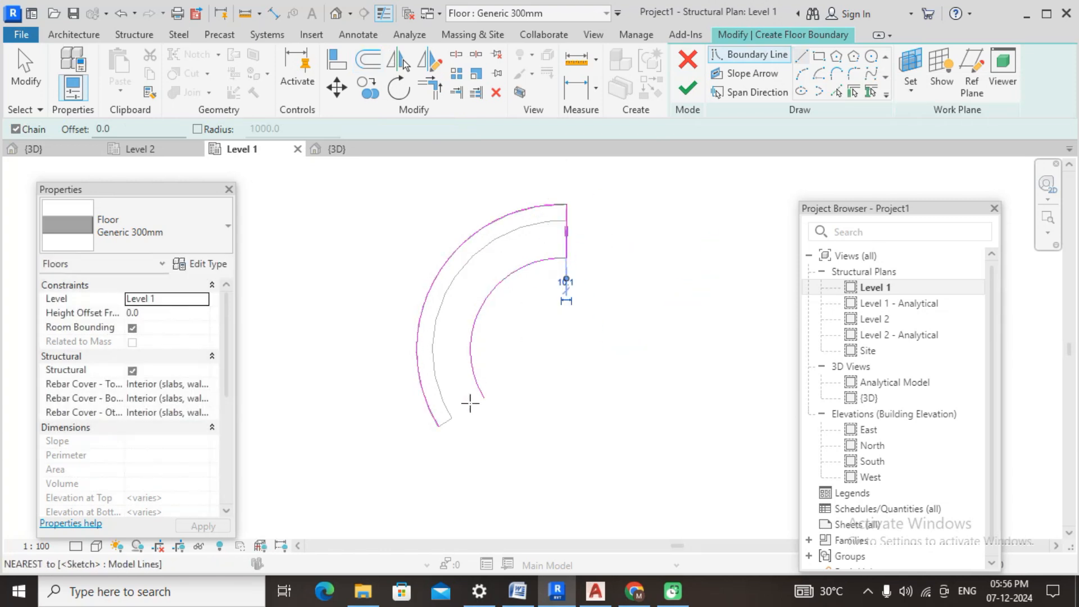
{"action": "left_click", "coordinate": [484, 398]}
{"action": "left_click", "coordinate": [448, 422]}
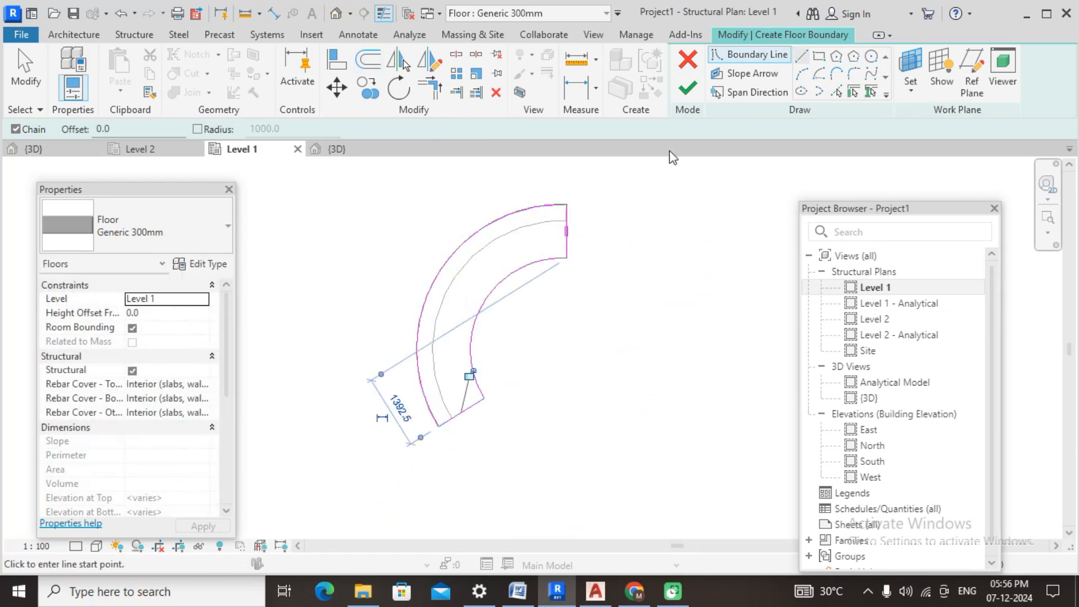
Step: Finish the curved floor sketch and view the floor at the base of the copied wall in 3D
{"action": "left_click", "coordinate": [688, 90]}
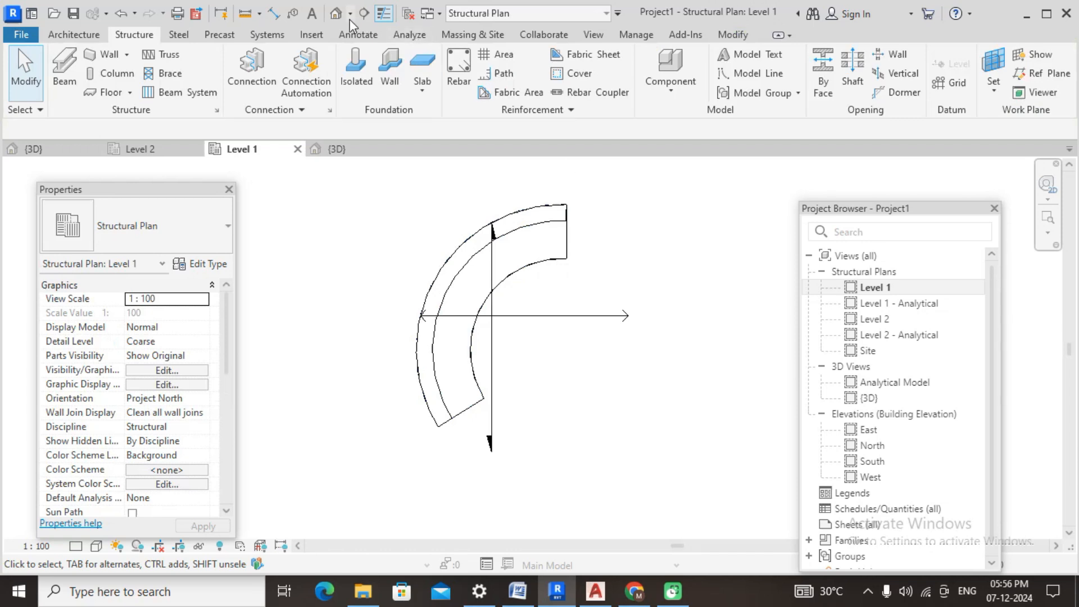
{"action": "left_click", "coordinate": [338, 13]}
{"action": "middle_click_drag", "start_coordinate": [671, 413], "coordinate": [571, 369], "text": "shift"}
{"action": "scroll", "coordinate": [558, 391], "scroll_direction": "up", "scroll_amount": 5}
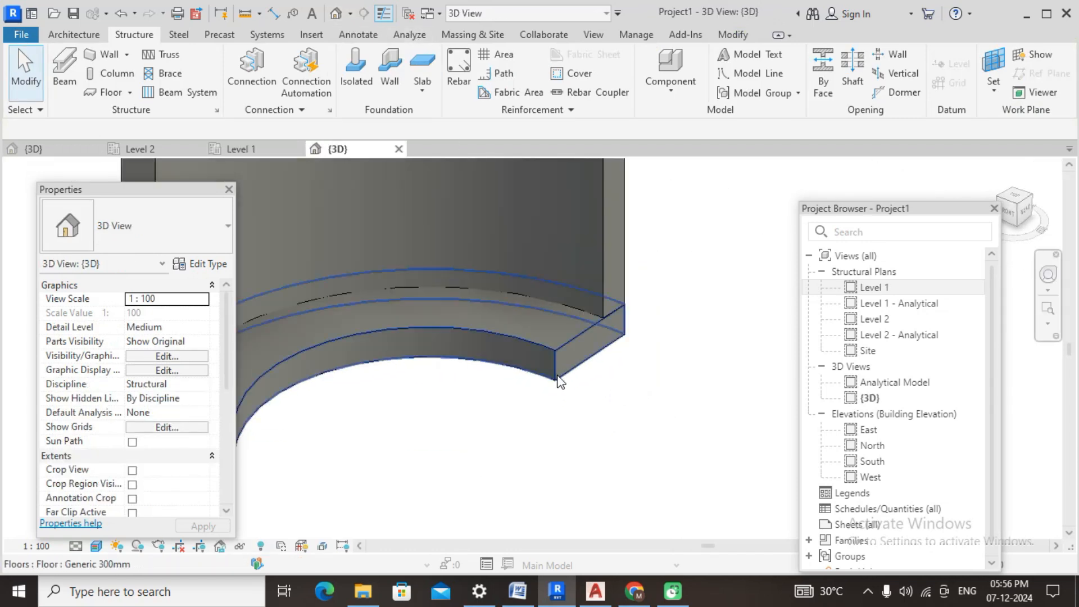
Step: Edit the floor's sub-elements and set the elevation of its far end edge to 3000 mm
{"action": "left_click", "coordinate": [560, 380]}
{"action": "left_click", "coordinate": [755, 79]}
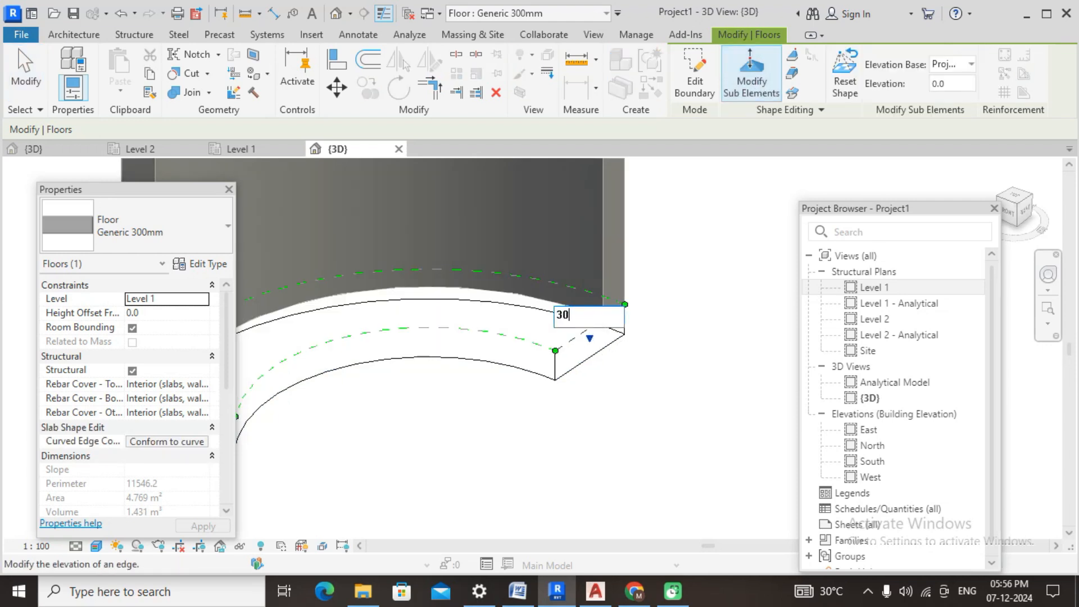
{"action": "key", "text": "Return"}
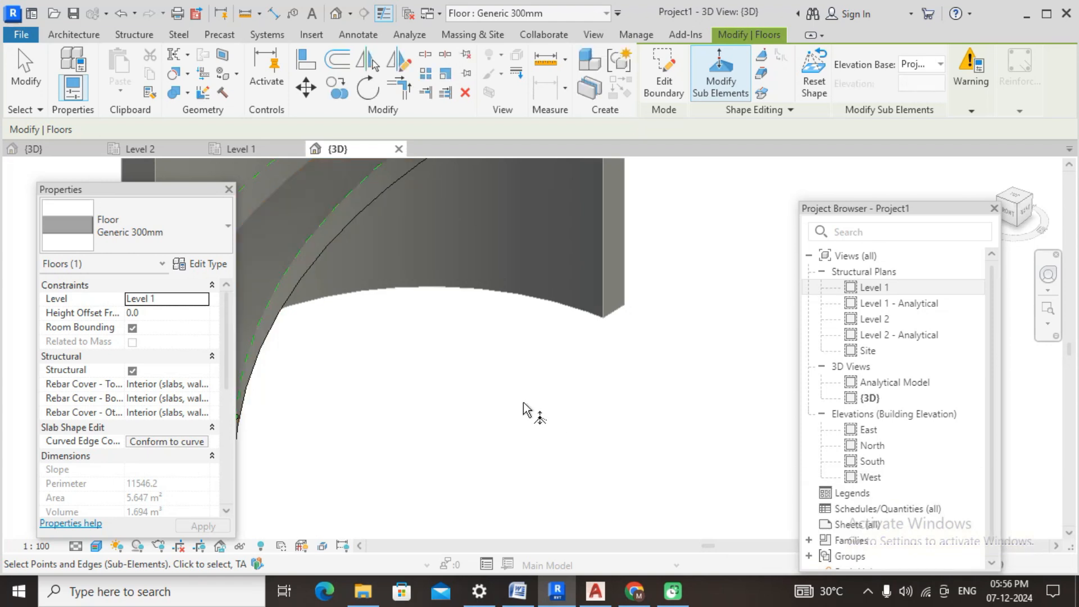
Step: Set the elevation of the floor's near end edge to 1000 mm
{"action": "scroll", "coordinate": [526, 410], "scroll_direction": "down", "scroll_amount": 3}
{"action": "middle_click_drag", "start_coordinate": [525, 410], "coordinate": [570, 434], "text": "shift"}
{"action": "scroll", "coordinate": [393, 411], "scroll_direction": "up", "scroll_amount": 5}
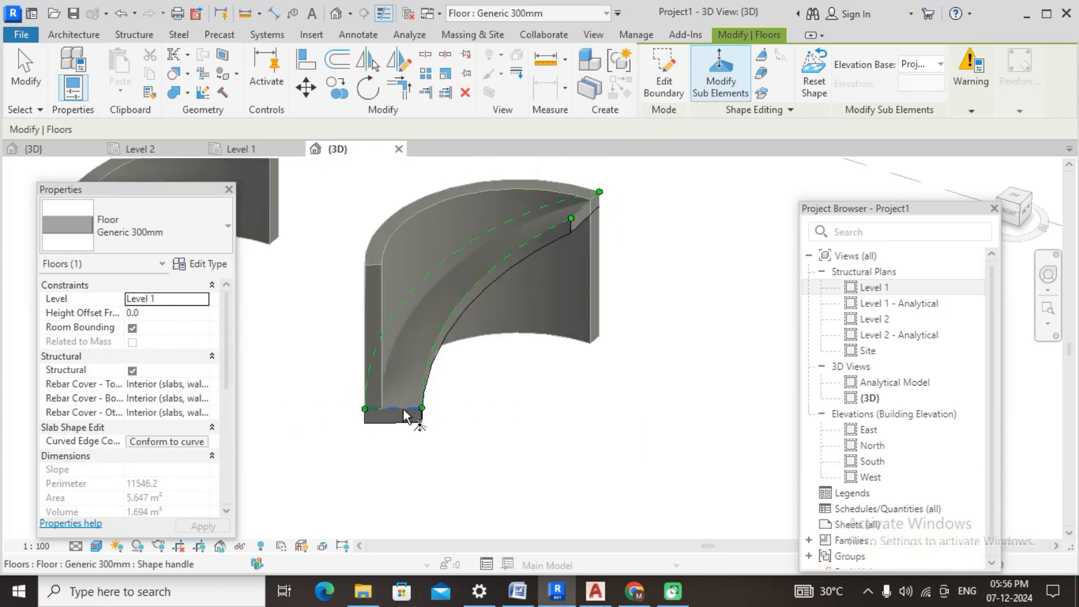
{"action": "left_click", "coordinate": [401, 403]}
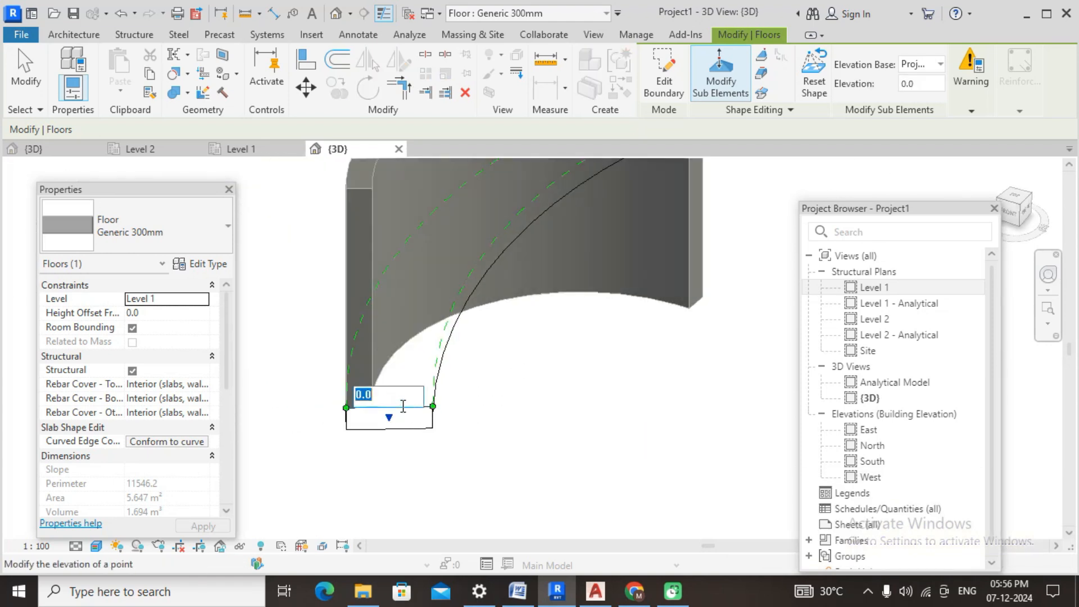
{"action": "key", "text": "Return"}
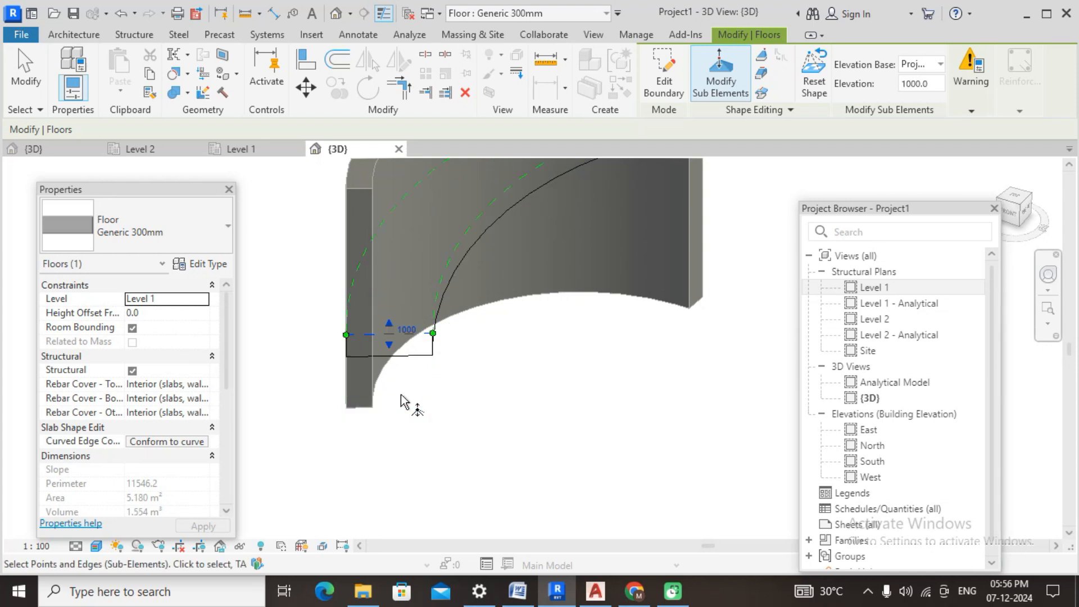
Step: Set the elevation of the floor's near end edge to 1500 mm
{"action": "scroll", "coordinate": [543, 413], "scroll_direction": "down", "scroll_amount": 3}
{"action": "middle_click_drag", "start_coordinate": [549, 420], "coordinate": [638, 345], "text": "shift"}
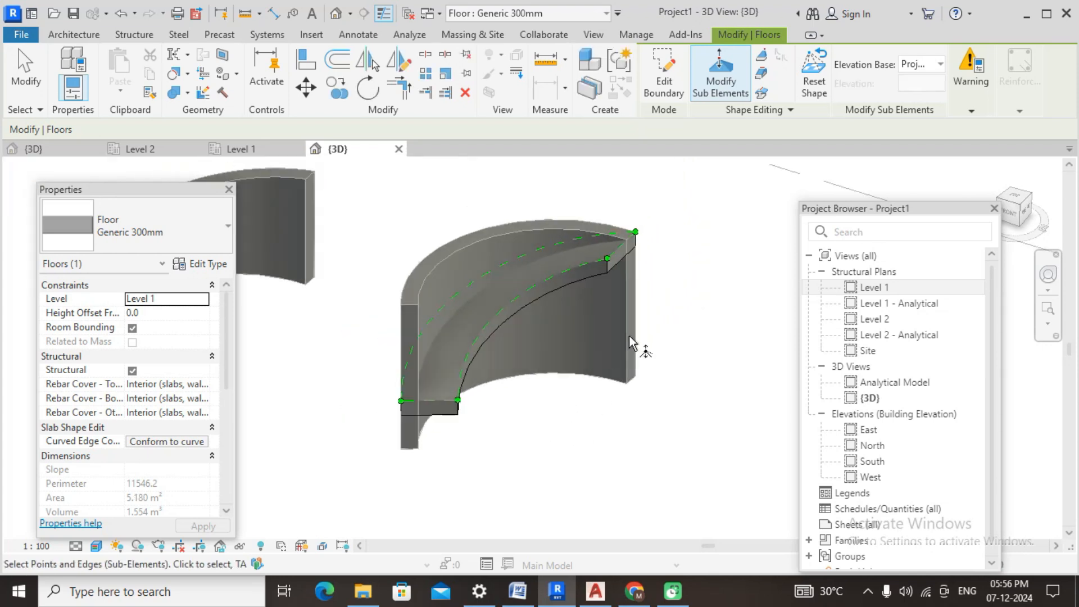
{"action": "left_click", "coordinate": [409, 410]}
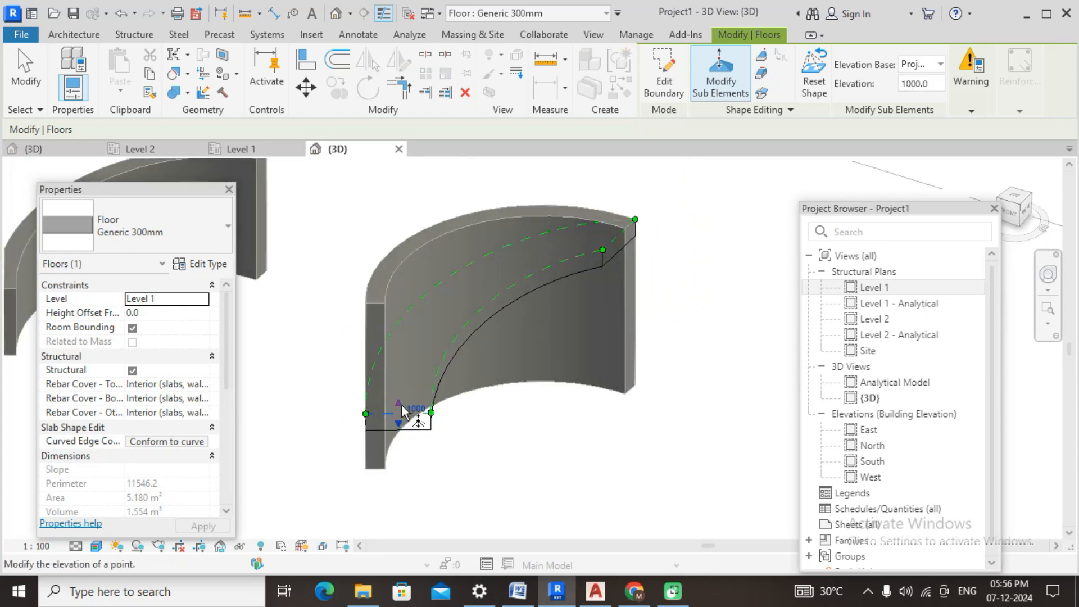
{"action": "left_click", "coordinate": [414, 408]}
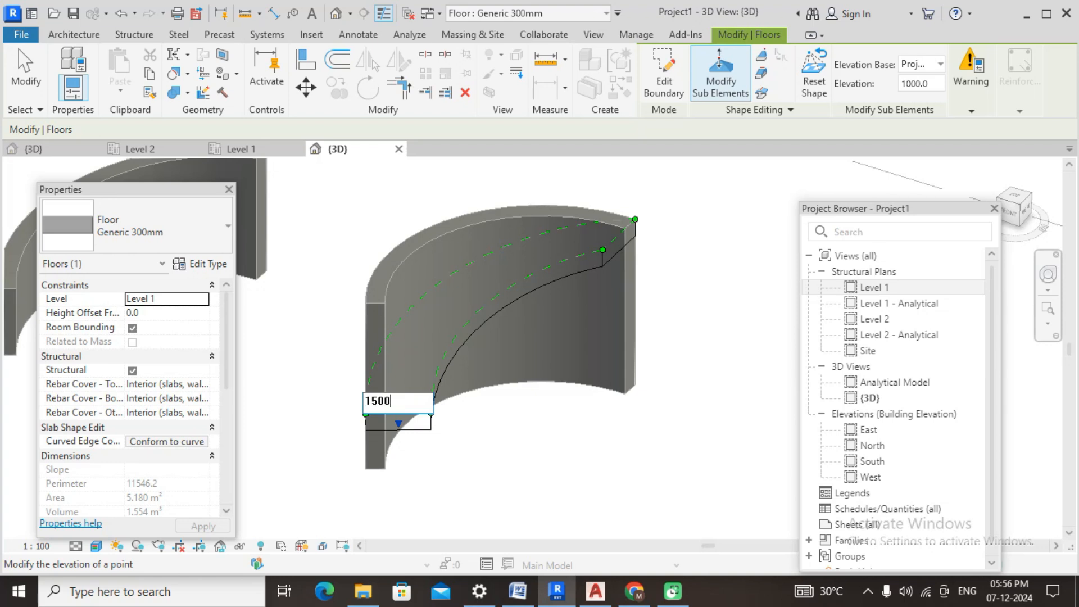
{"action": "key", "text": "Return"}
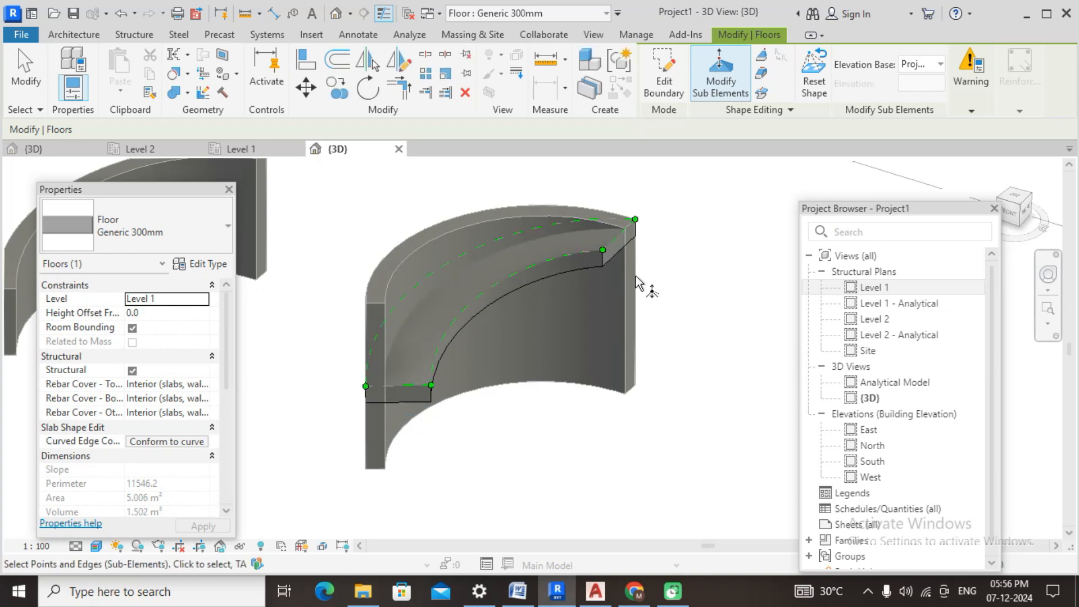
Step: Set the elevation of the floor's far end edge to 2500 mm and leave sub-element editing
{"action": "left_click", "coordinate": [636, 246]}
{"action": "left_click", "coordinate": [635, 230]}
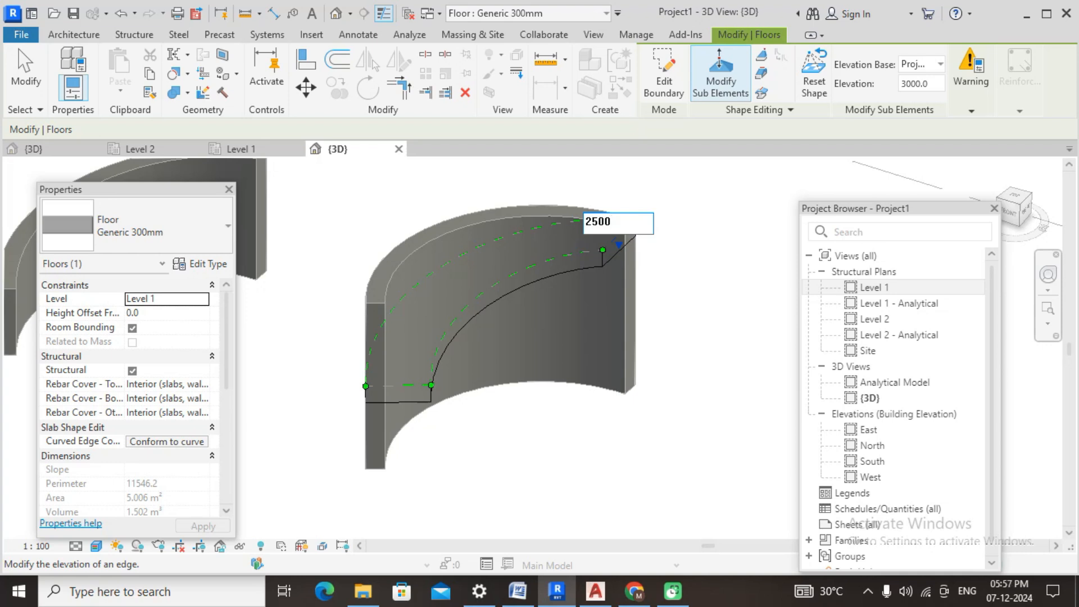
{"action": "key", "text": "Return"}
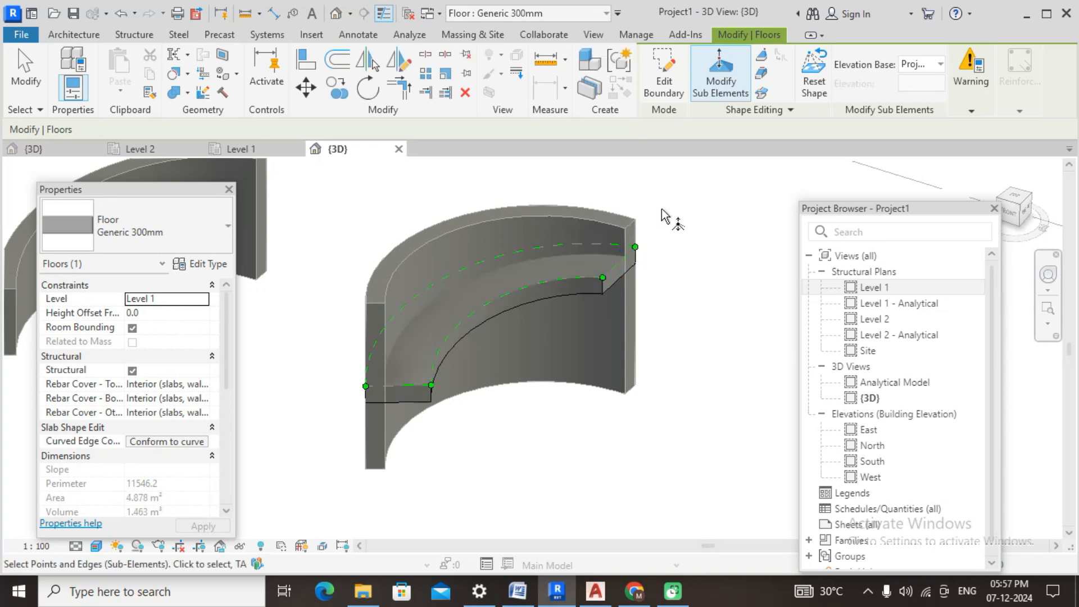
{"action": "right_click", "coordinate": [666, 195]}
{"action": "left_click", "coordinate": [712, 213]}
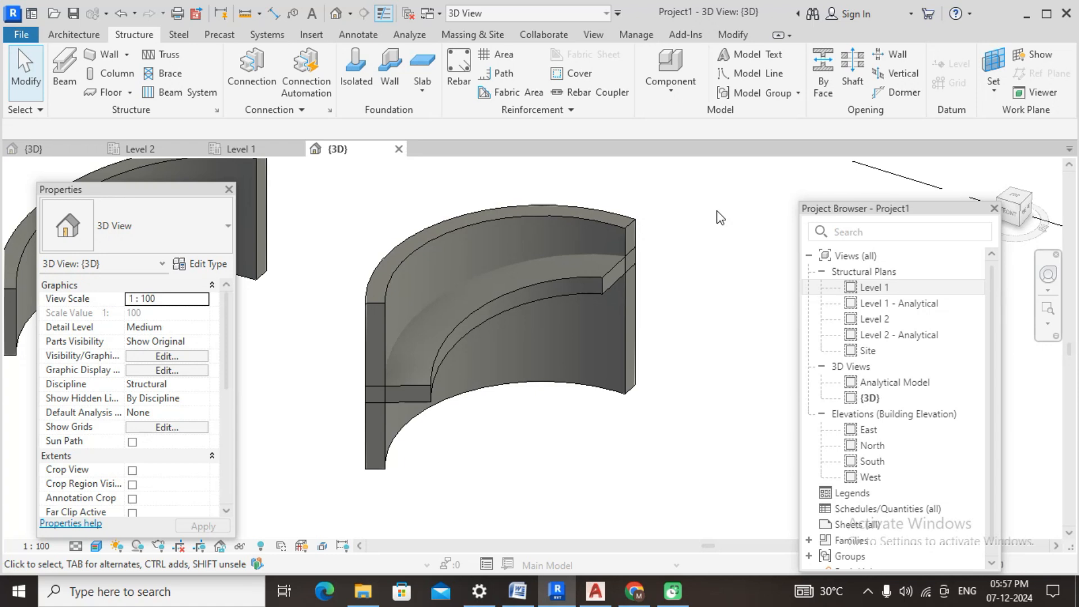
Step: Attach the top of the copied curved wall to the sloped floor
{"action": "left_click", "coordinate": [625, 394]}
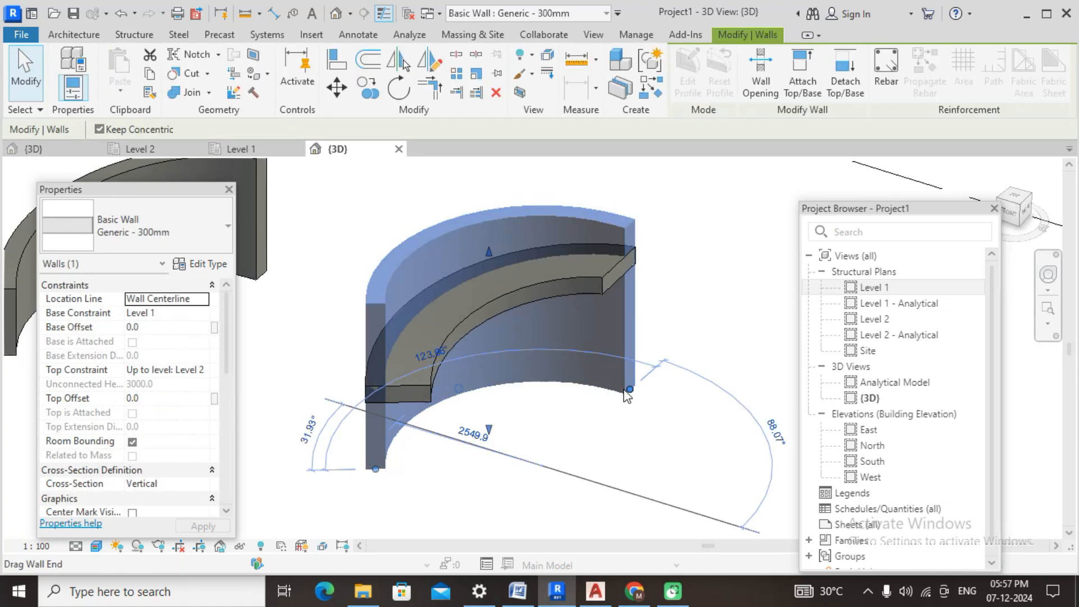
{"action": "left_click", "coordinate": [801, 90]}
{"action": "left_click", "coordinate": [612, 271]}
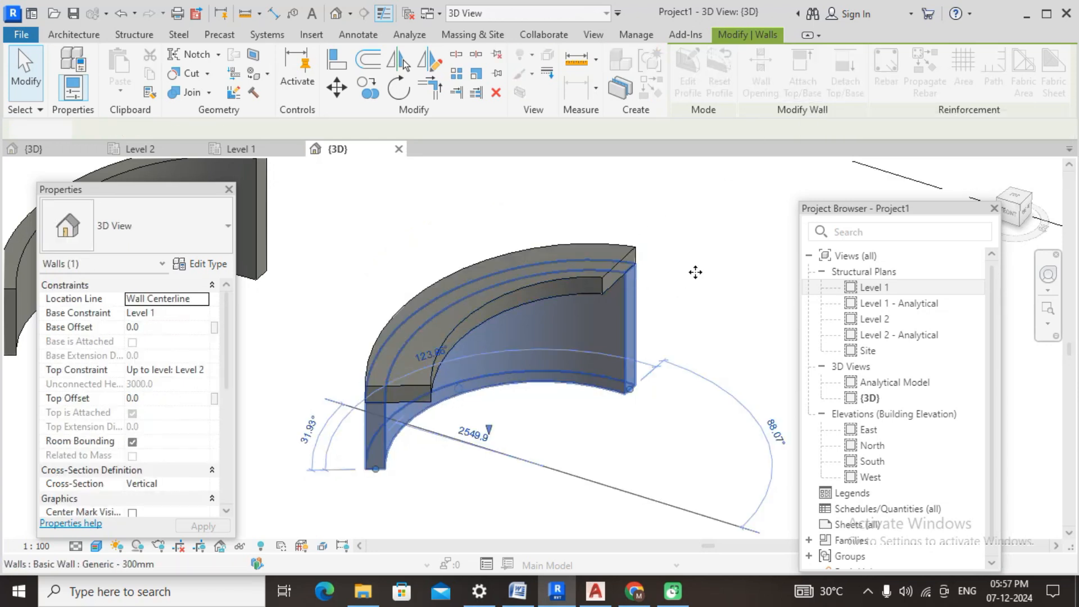
{"action": "key", "text": "Escape"}
Step: Temporarily hide the sloped floor in the 3D view so only the two curved walls are displayed
{"action": "middle_click_drag", "start_coordinate": [585, 360], "coordinate": [535, 386], "text": "shift"}
{"action": "left_click", "coordinate": [500, 362]}
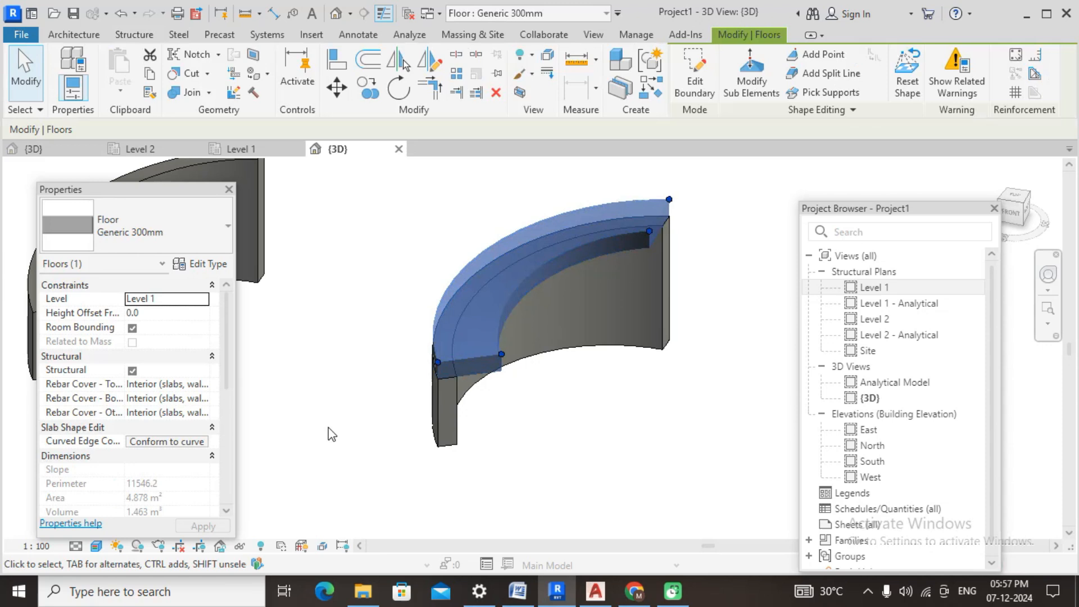
{"action": "left_click", "coordinate": [248, 549]}
{"action": "left_click", "coordinate": [315, 506]}
{"action": "scroll", "coordinate": [618, 436], "scroll_direction": "down", "scroll_amount": 2}
{"action": "middle_click_drag", "start_coordinate": [538, 450], "coordinate": [615, 450]}
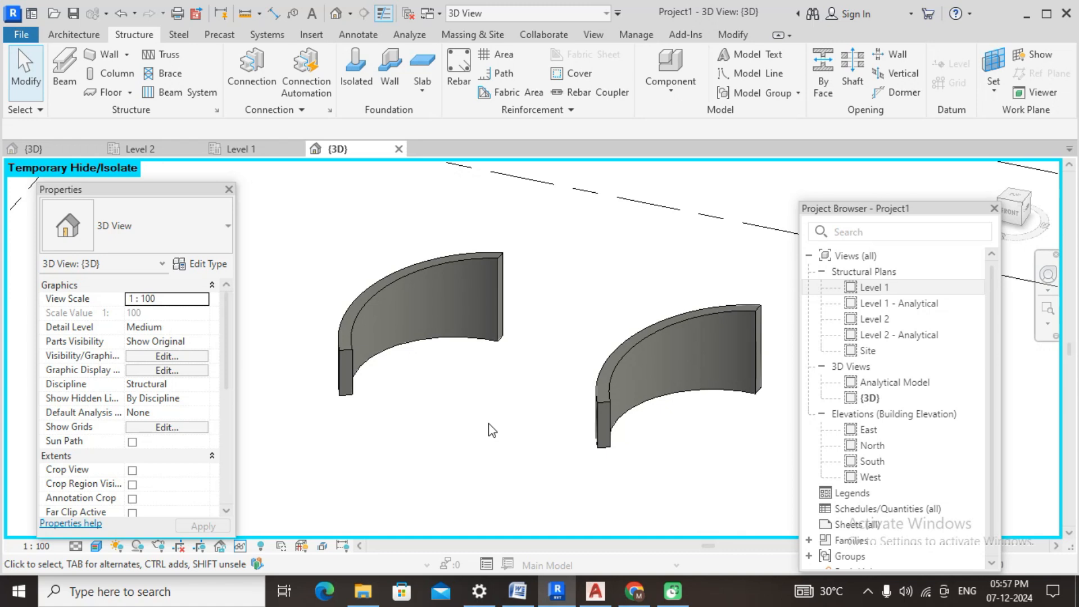
{"action": "scroll", "coordinate": [423, 392], "scroll_direction": "up", "scroll_amount": 1}
{"action": "middle_click_drag", "start_coordinate": [423, 393], "coordinate": [469, 394]}
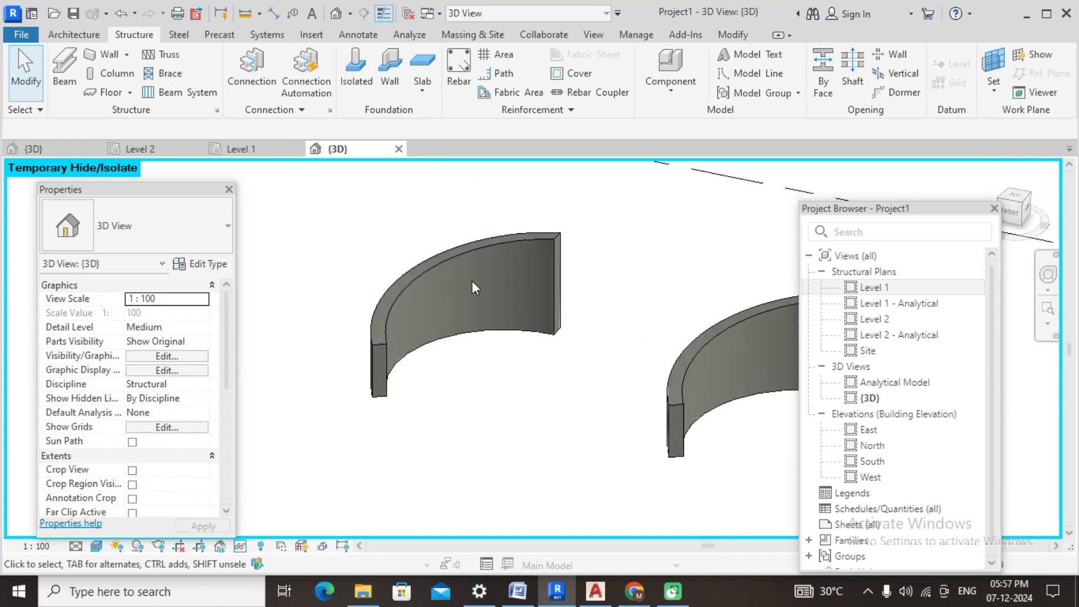
{"action": "left_click", "coordinate": [456, 72]}
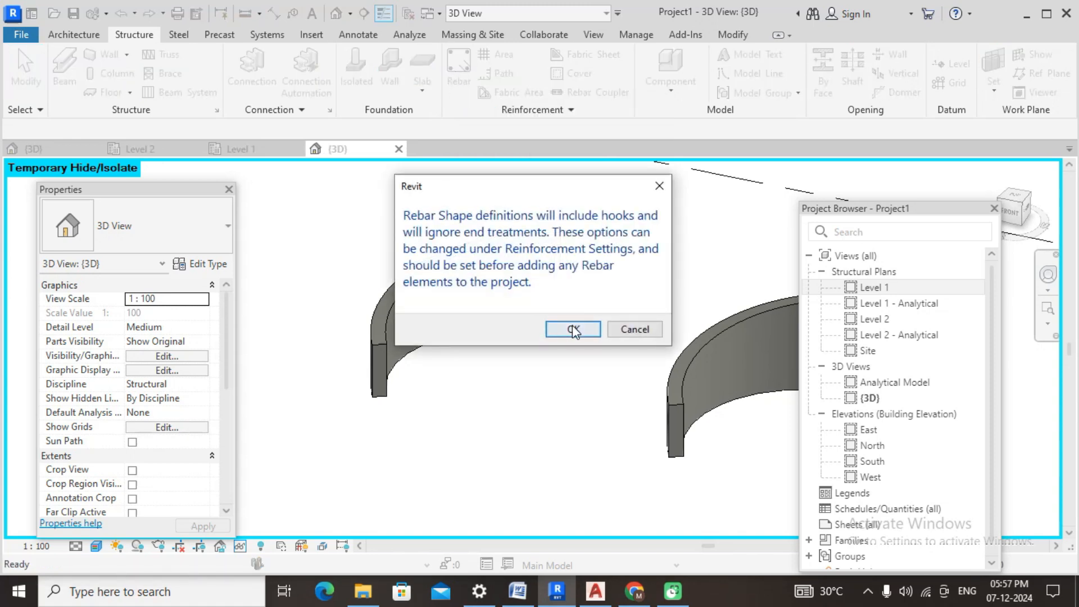
{"action": "left_click", "coordinate": [573, 330]}
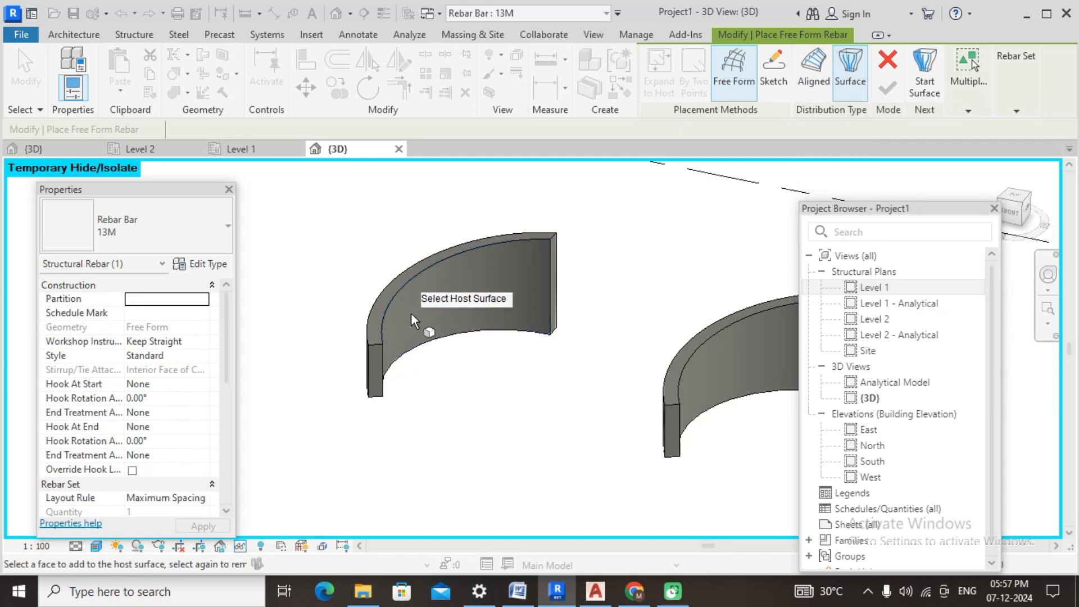
{"action": "left_click", "coordinate": [97, 546]}
{"action": "left_click", "coordinate": [376, 471]}
{"action": "right_click", "coordinate": [312, 264]}
{"action": "left_click", "coordinate": [335, 271]}
Step: Set the 3D view's visual style to Wireframe
{"action": "left_click", "coordinate": [97, 547]}
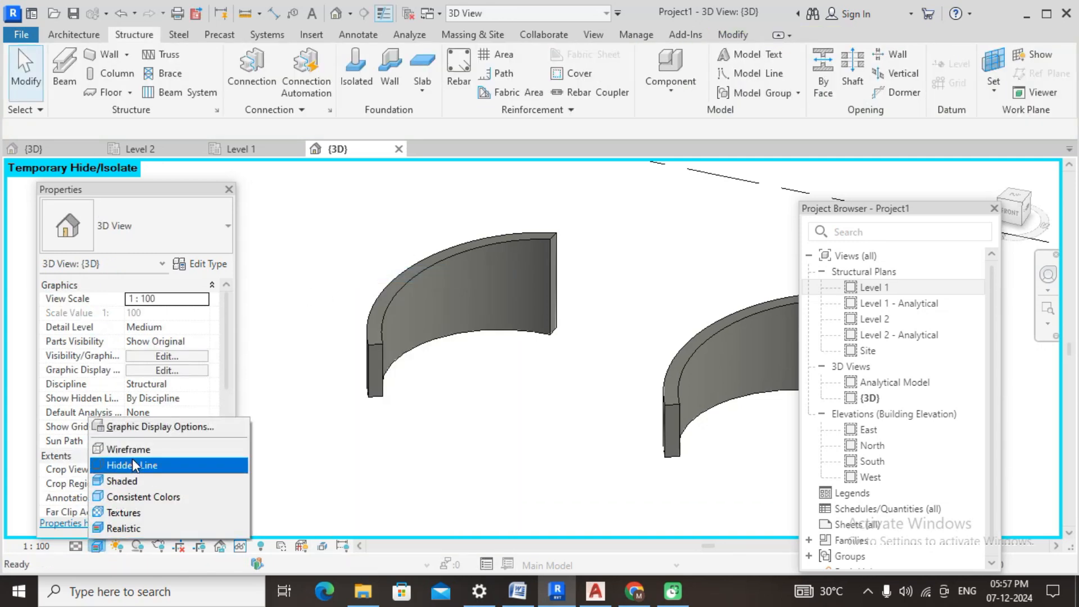
{"action": "left_click", "coordinate": [133, 465]}
{"action": "middle_click_drag", "start_coordinate": [464, 420], "coordinate": [502, 441]}
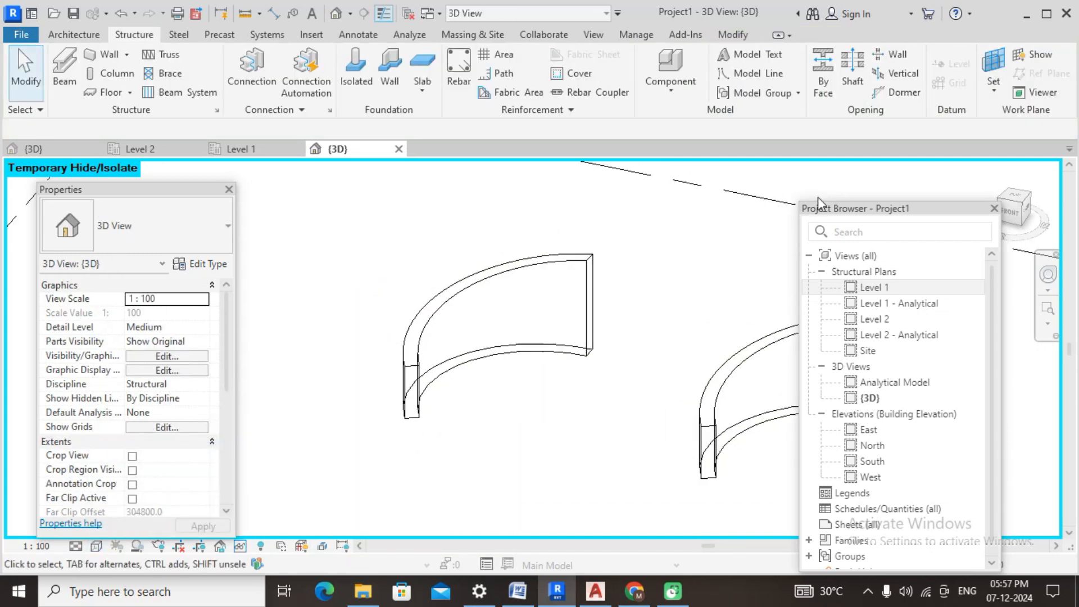
Step: Start a 13M free form rebar set with Aligned distribution and select the original curved wall's faces as host surfaces
{"action": "left_click", "coordinate": [459, 69]}
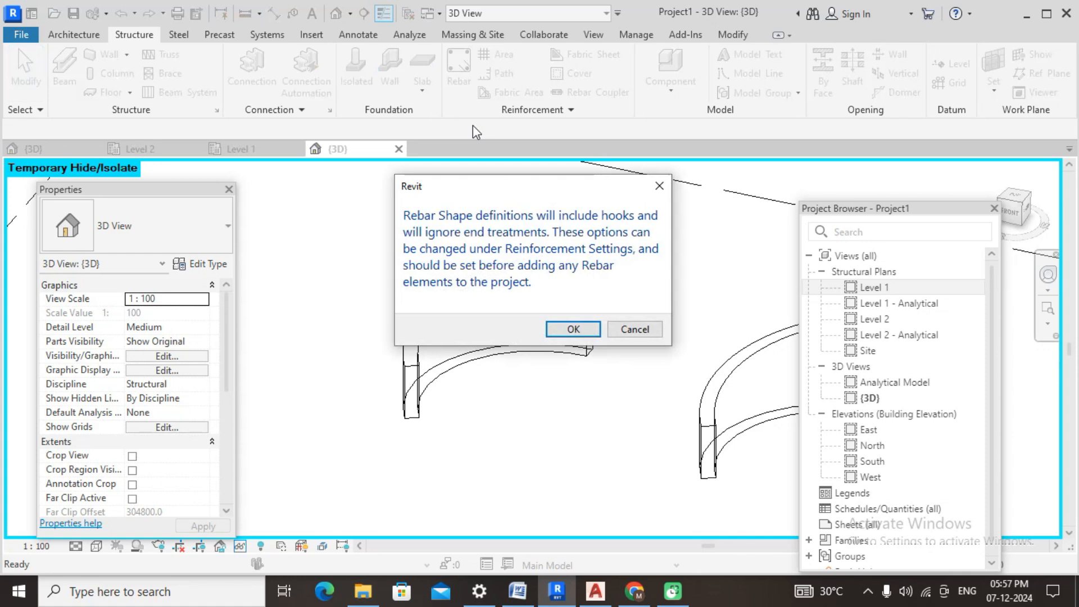
{"action": "left_click", "coordinate": [573, 329]}
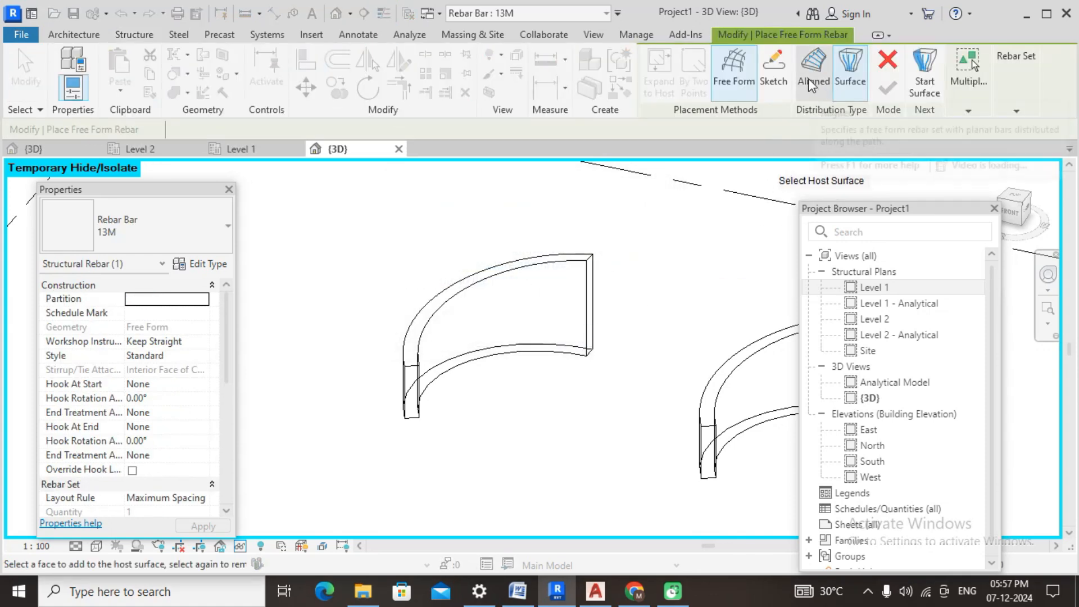
{"action": "left_click", "coordinate": [809, 78]}
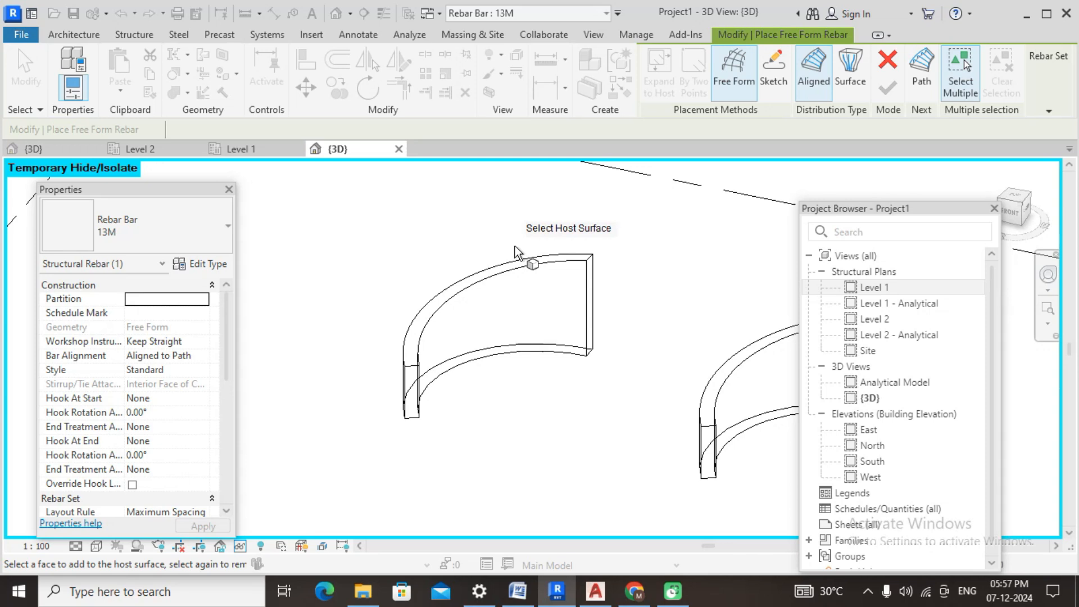
{"action": "left_click", "coordinate": [536, 267]}
{"action": "scroll", "coordinate": [397, 360], "scroll_direction": "up", "scroll_amount": 1}
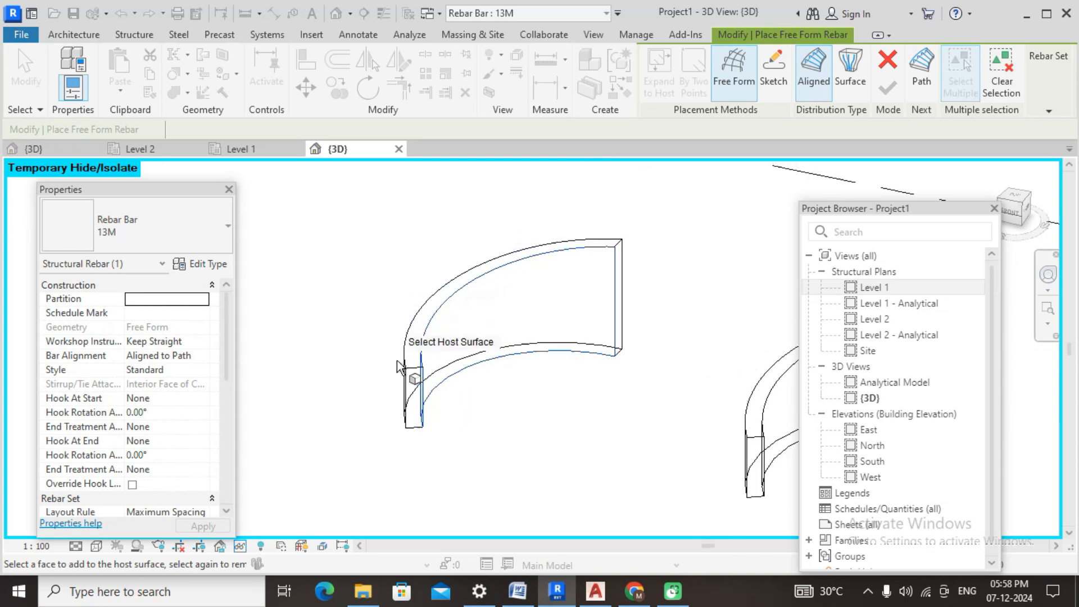
{"action": "middle_click_drag", "start_coordinate": [436, 446], "coordinate": [612, 371], "text": "shift"}
{"action": "scroll", "coordinate": [646, 326], "scroll_direction": "down", "scroll_amount": 2}
{"action": "left_click_drag", "start_coordinate": [703, 235], "coordinate": [527, 402]}
{"action": "middle_click_drag", "start_coordinate": [525, 457], "coordinate": [594, 430], "text": "shift"}
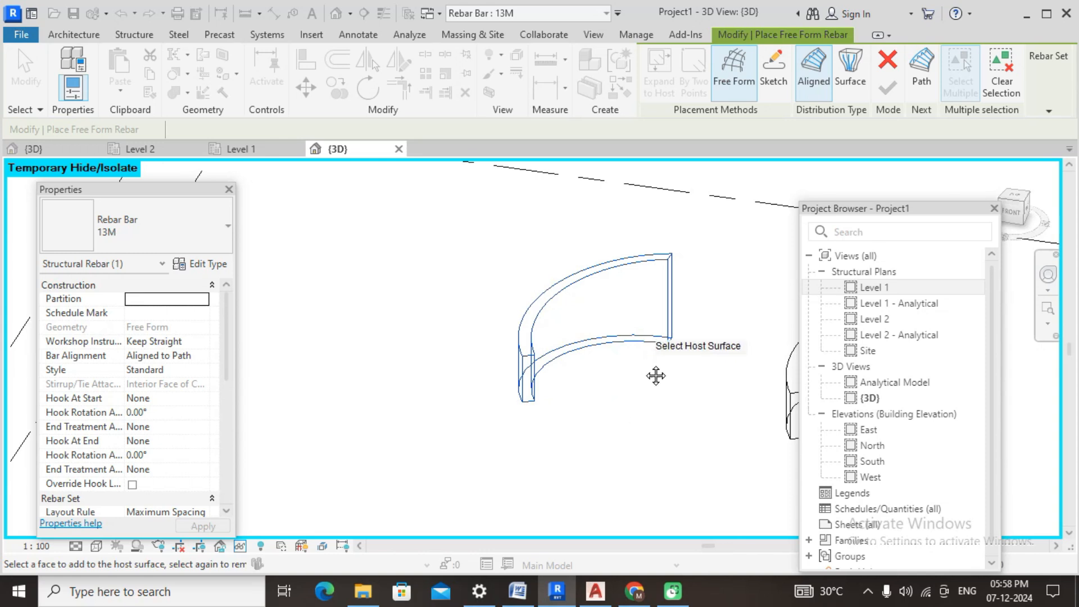
{"action": "middle_click_drag", "start_coordinate": [656, 376], "coordinate": [619, 396]}
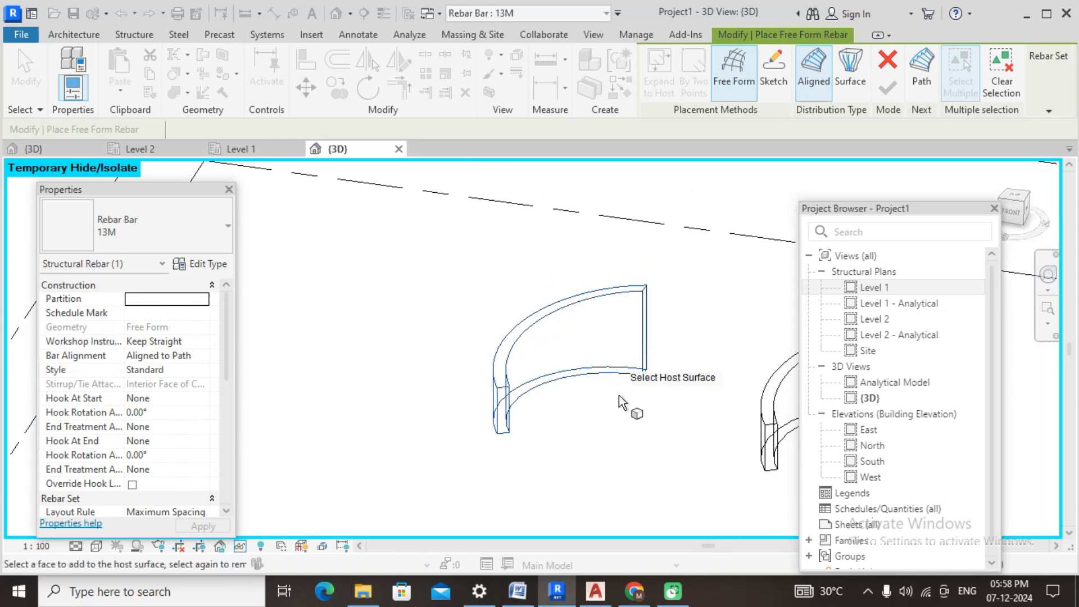
Step: Pick the wall's inner bottom curved edge as the distribution path and finish the rebar set
{"action": "left_click", "coordinate": [919, 82]}
{"action": "scroll", "coordinate": [548, 433], "scroll_direction": "up", "scroll_amount": 3}
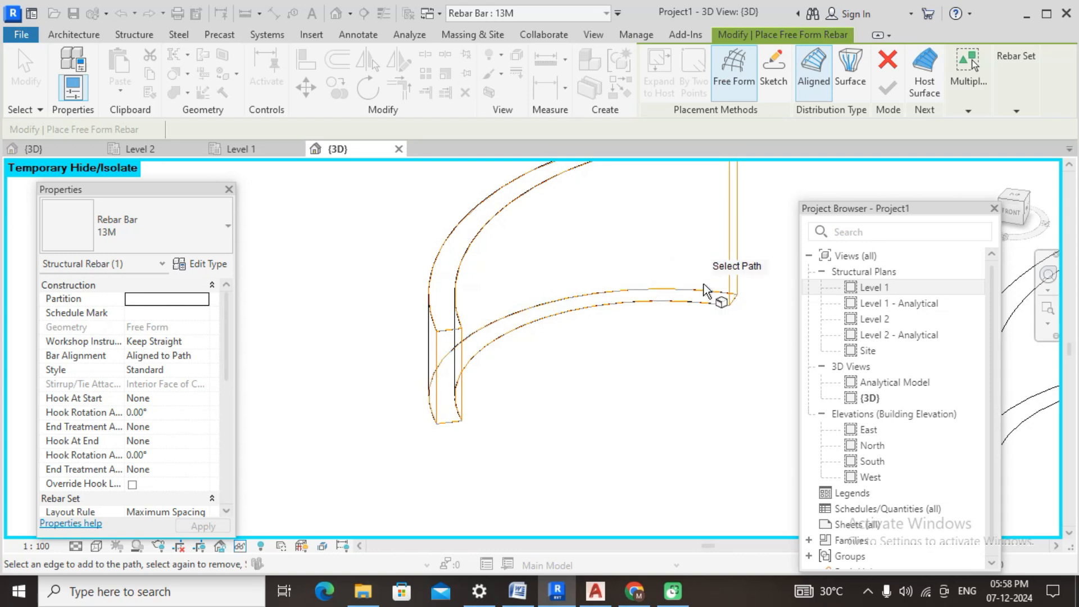
{"action": "left_click", "coordinate": [493, 347]}
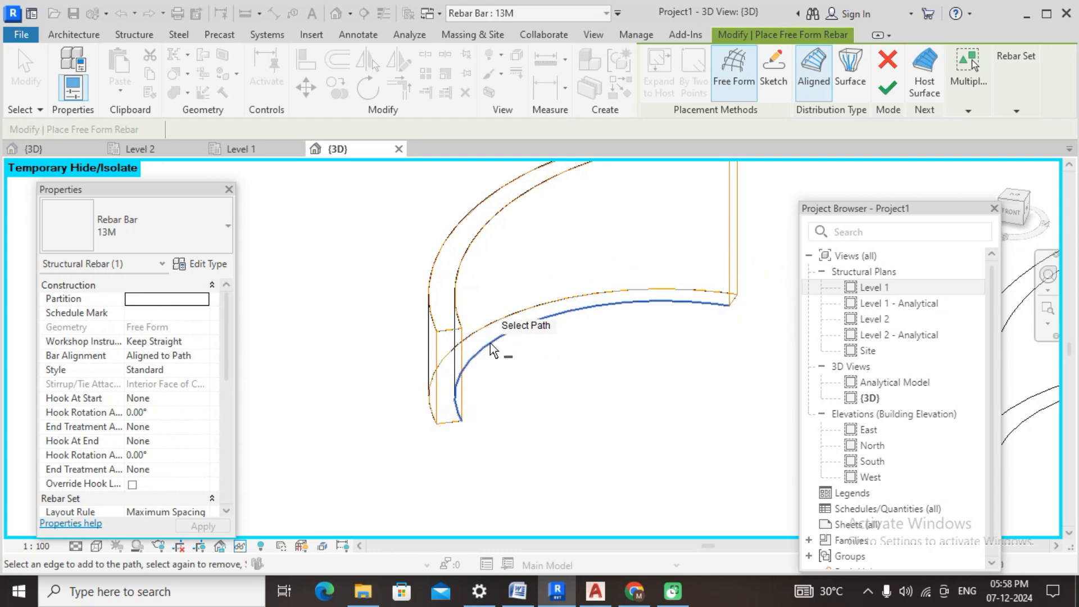
{"action": "left_click", "coordinate": [887, 90]}
Step: Leave rebar placement and examine the bars along the curved wall's sloped top, base and end in 3D
{"action": "middle_click_drag", "start_coordinate": [670, 373], "coordinate": [488, 424], "text": "shift"}
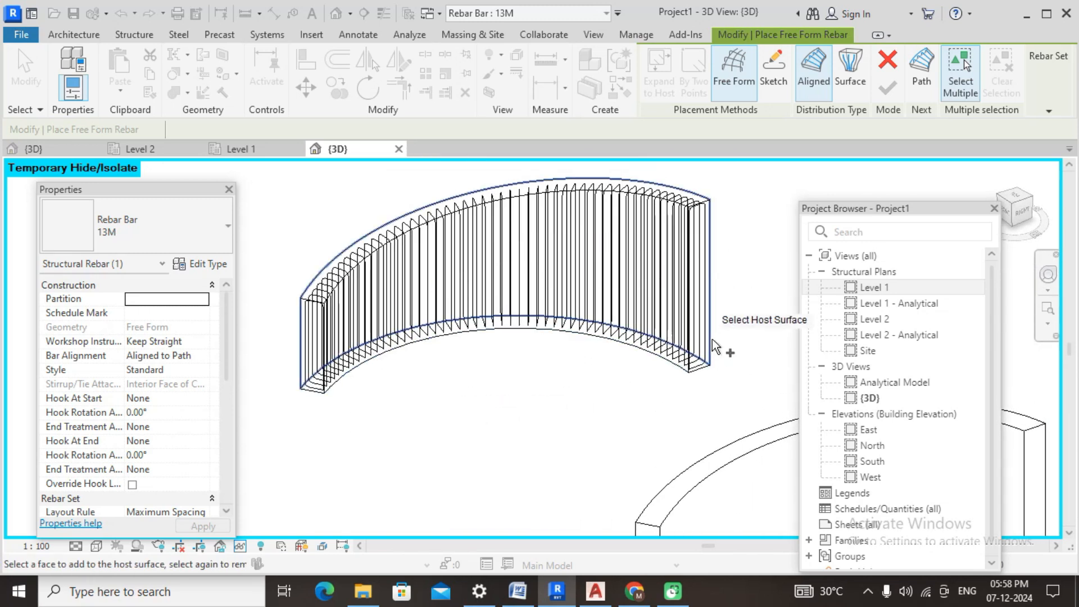
{"action": "middle_click_drag", "start_coordinate": [405, 460], "coordinate": [461, 398], "text": "shift"}
{"action": "right_click", "coordinate": [573, 244]}
{"action": "left_click", "coordinate": [602, 251]}
{"action": "mouse_move", "coordinate": [534, 313]}
{"action": "middle_mouse_down", "text": "shift"}
{"action": "mouse_move", "coordinate": [390, 421]}
{"action": "mouse_move", "coordinate": [545, 319]}
{"action": "middle_mouse_up", "text": "shift"}
{"action": "scroll", "coordinate": [427, 286], "scroll_direction": "up", "scroll_amount": 3}
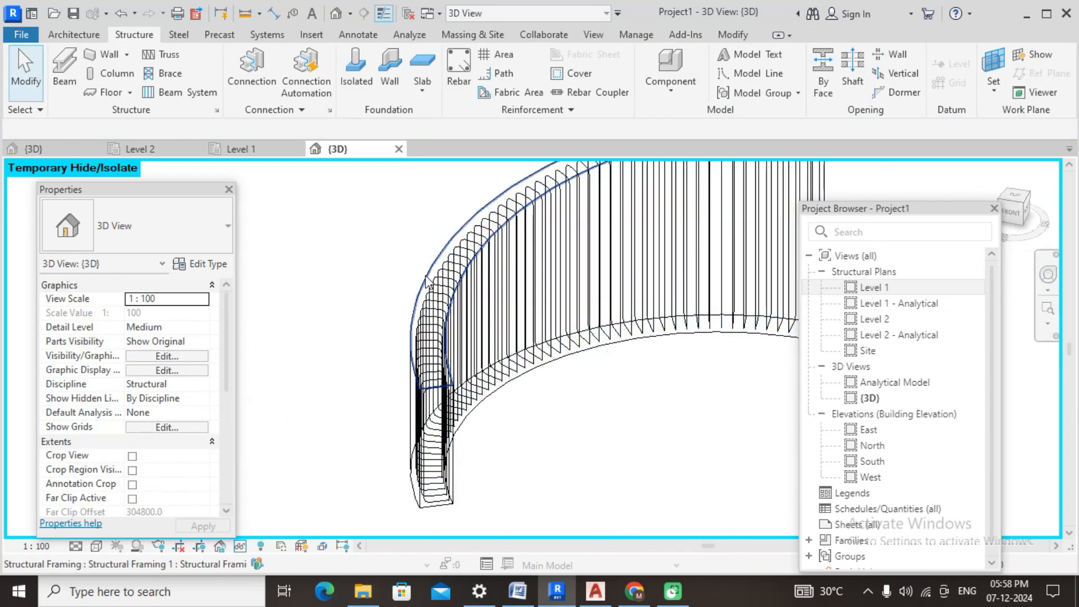
{"action": "scroll", "coordinate": [462, 376], "scroll_direction": "up", "scroll_amount": 4}
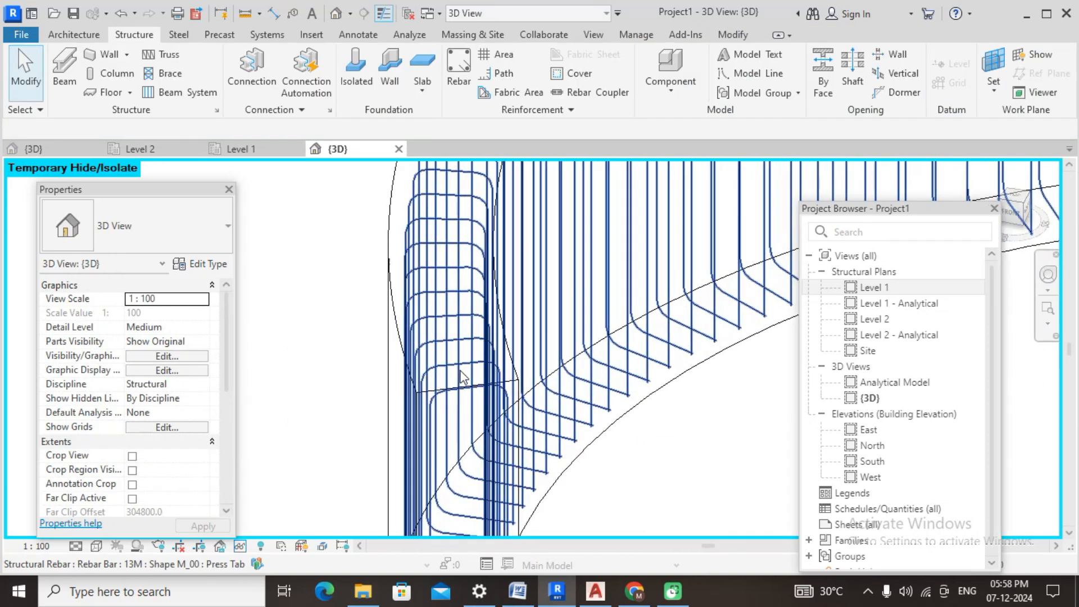
{"action": "middle_click_drag", "start_coordinate": [466, 369], "coordinate": [470, 318], "text": "shift"}
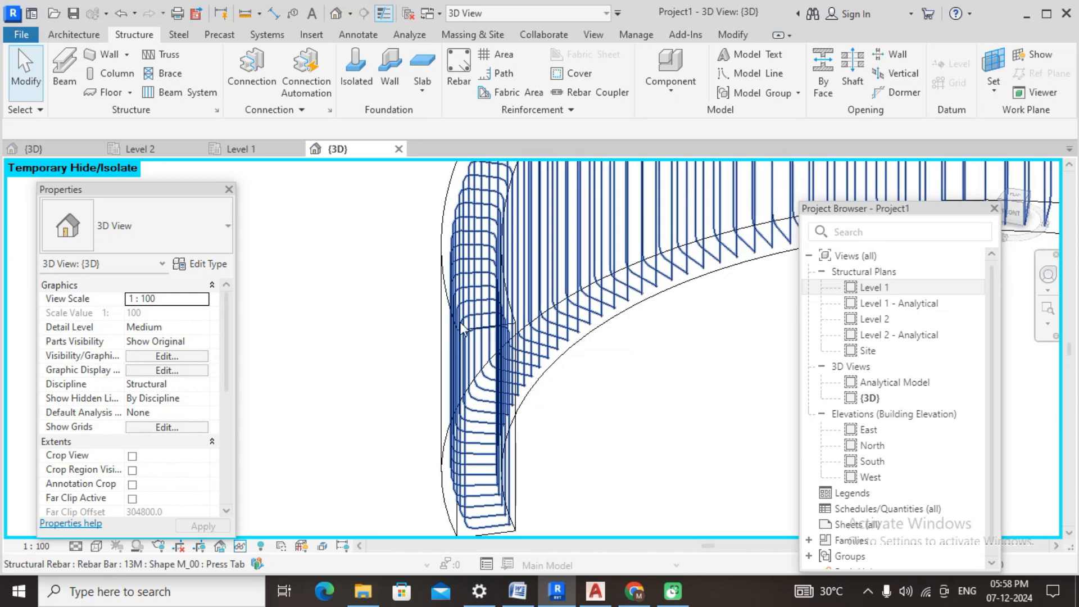
Step: Set the 3D view's visual style to Hidden Line
{"action": "middle_click_drag", "start_coordinate": [520, 349], "coordinate": [645, 422], "text": "shift"}
{"action": "scroll", "coordinate": [478, 333], "scroll_direction": "down", "scroll_amount": 1}
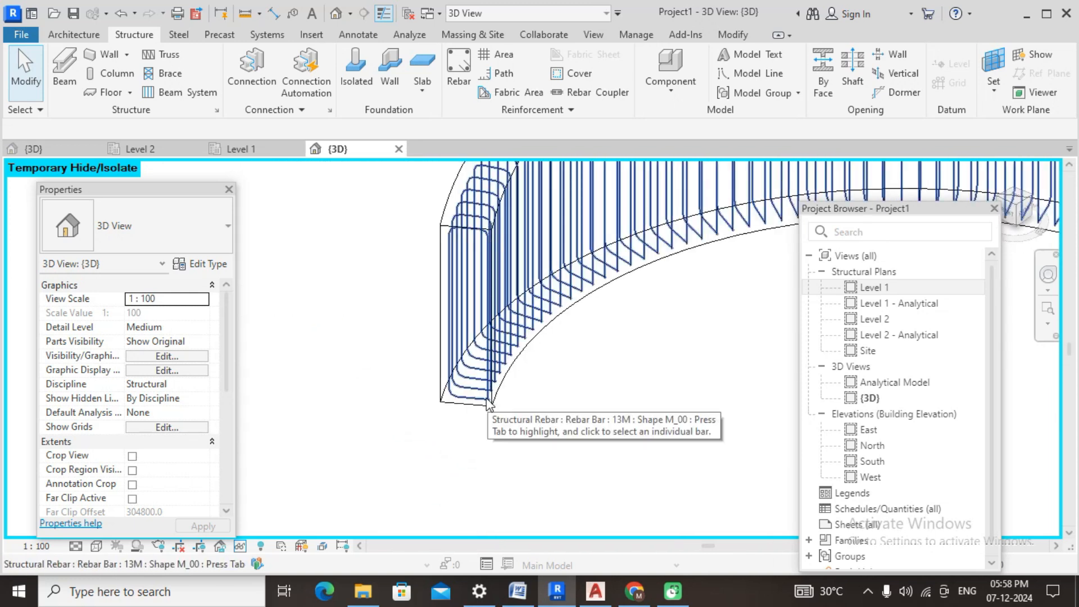
{"action": "middle_click_drag", "start_coordinate": [439, 282], "coordinate": [572, 366], "text": "shift"}
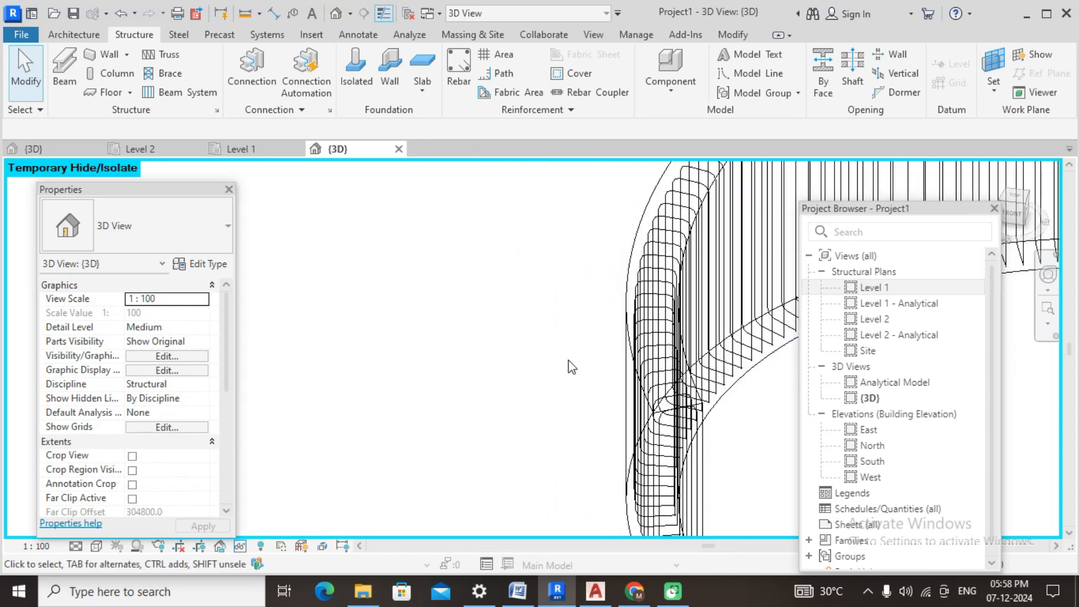
{"action": "scroll", "coordinate": [665, 388], "scroll_direction": "down", "scroll_amount": 3}
{"action": "middle_click_drag", "start_coordinate": [666, 389], "coordinate": [636, 377], "text": "shift"}
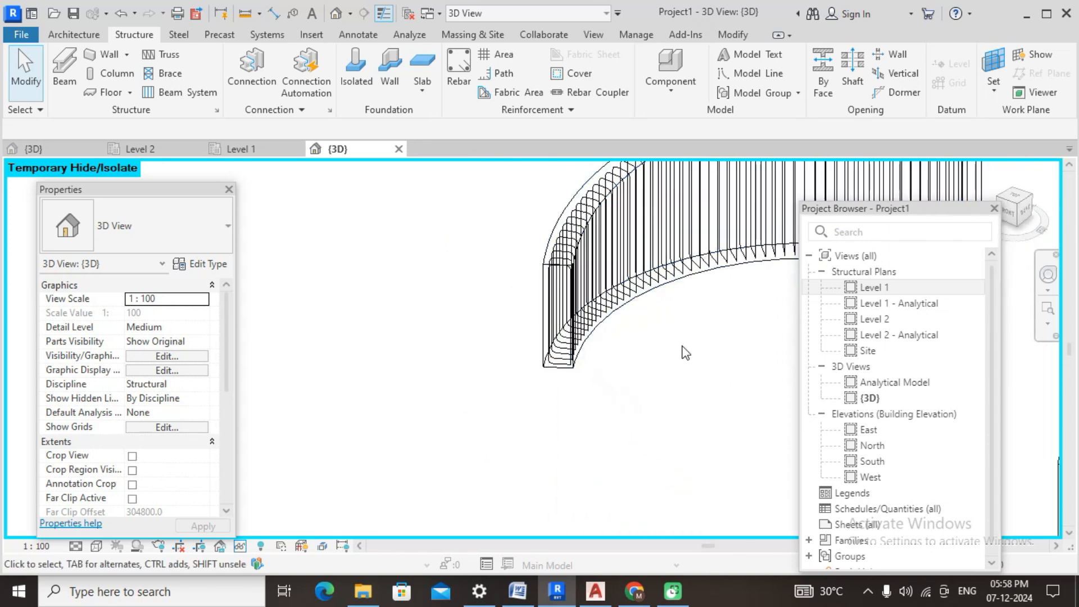
{"action": "middle_click_drag", "start_coordinate": [682, 347], "coordinate": [583, 426]}
{"action": "left_click", "coordinate": [97, 546]}
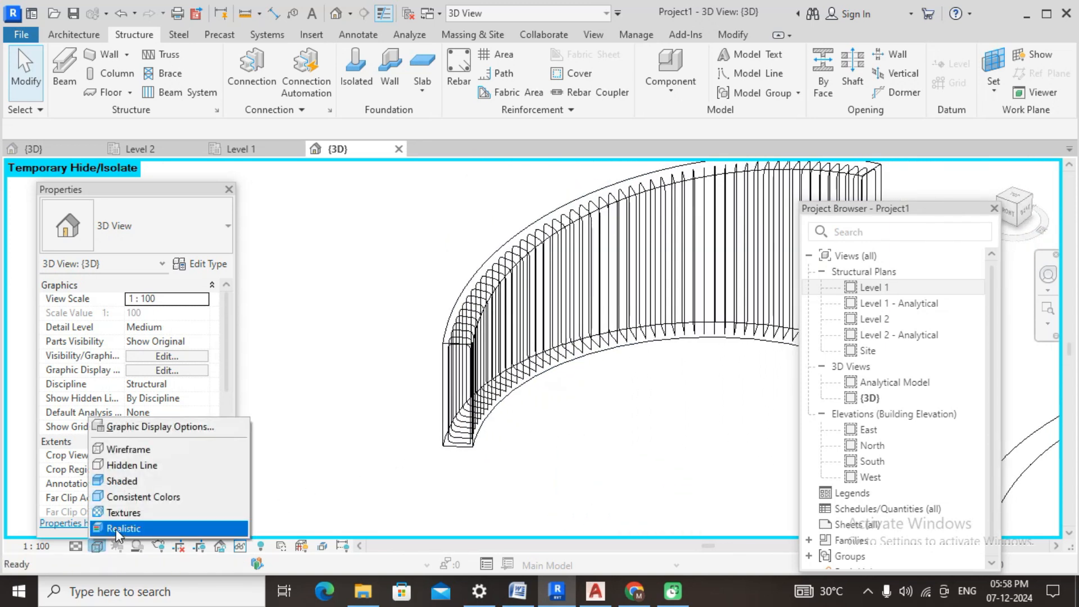
{"action": "left_click", "coordinate": [150, 471]}
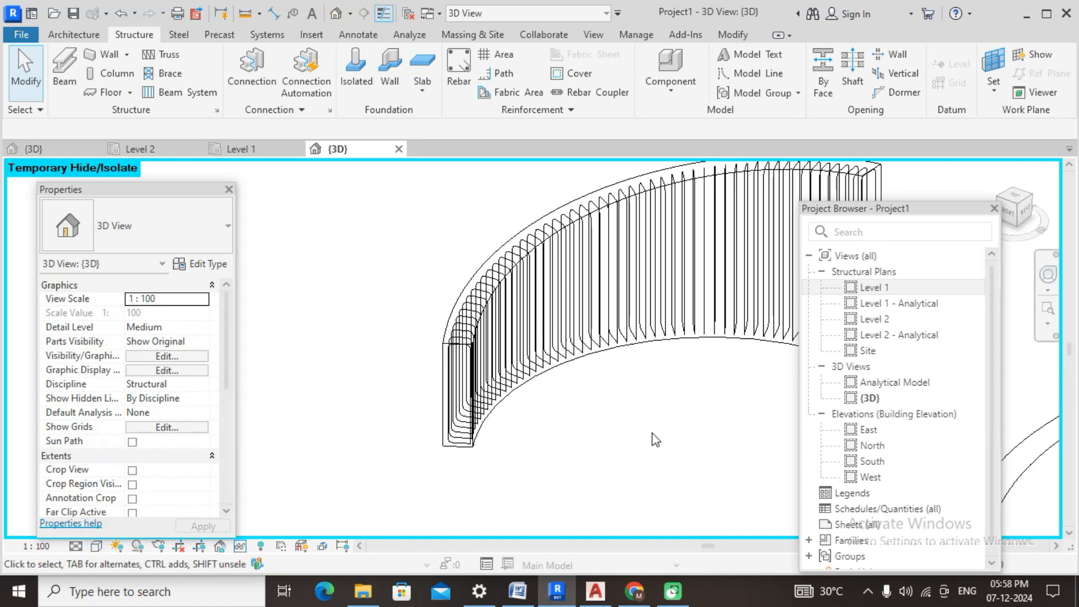
{"action": "middle_click_drag", "start_coordinate": [662, 378], "coordinate": [538, 431]}
{"action": "left_click", "coordinate": [586, 393]}
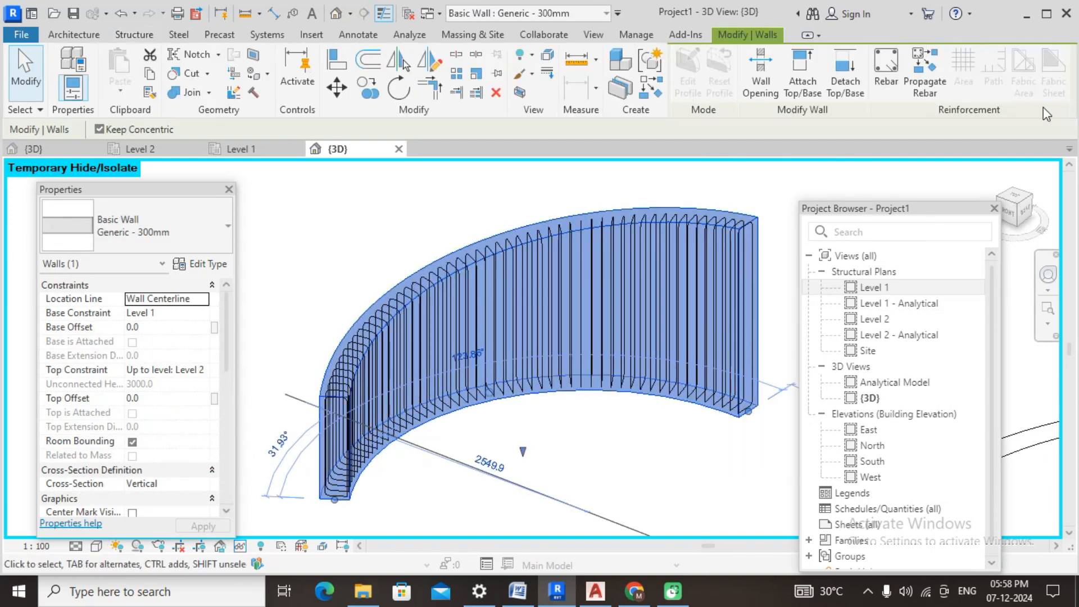
{"action": "left_click", "coordinate": [886, 84]}
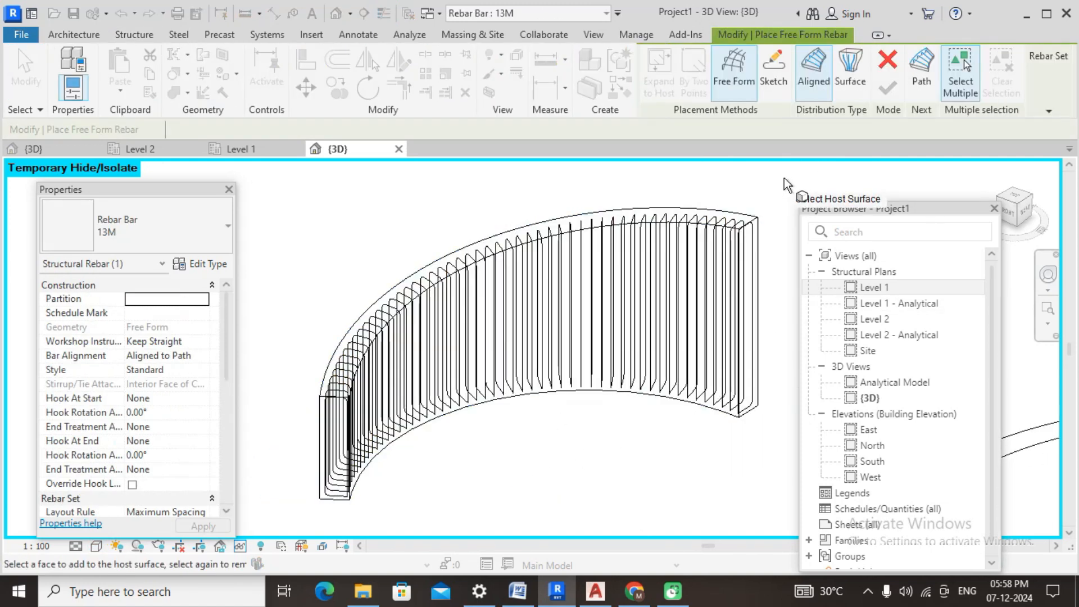
{"action": "right_click", "coordinate": [759, 171]}
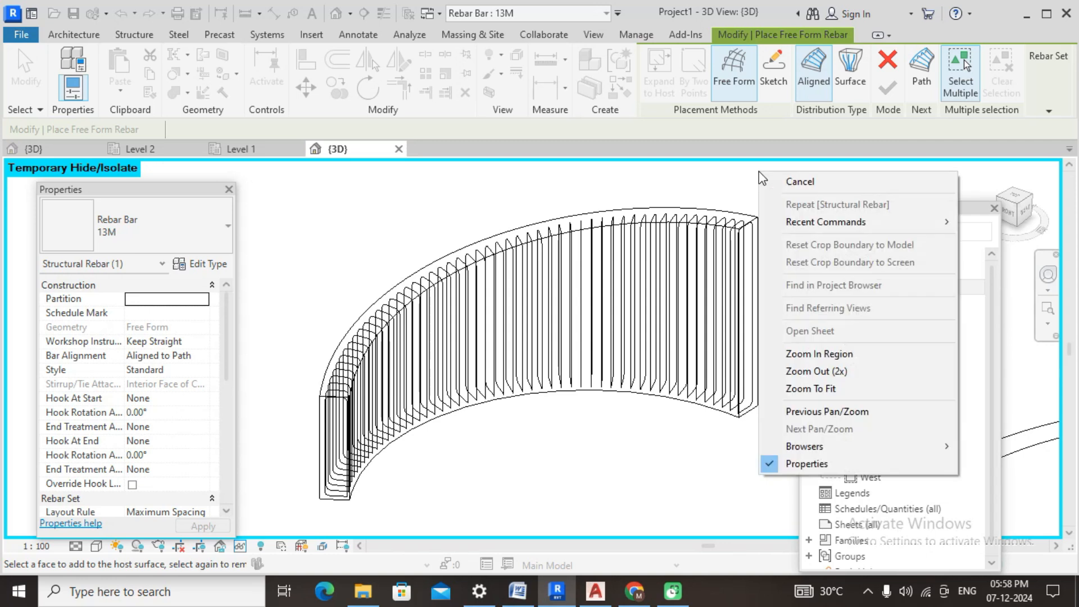
{"action": "left_click", "coordinate": [780, 181]}
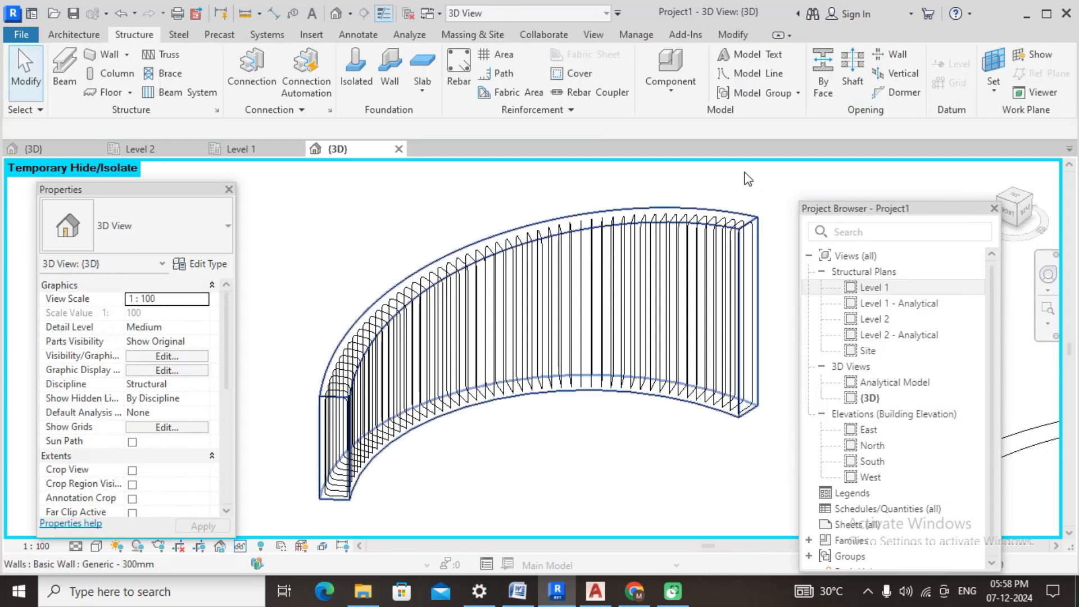
{"action": "left_click", "coordinate": [667, 209]}
{"action": "left_click", "coordinate": [762, 184]}
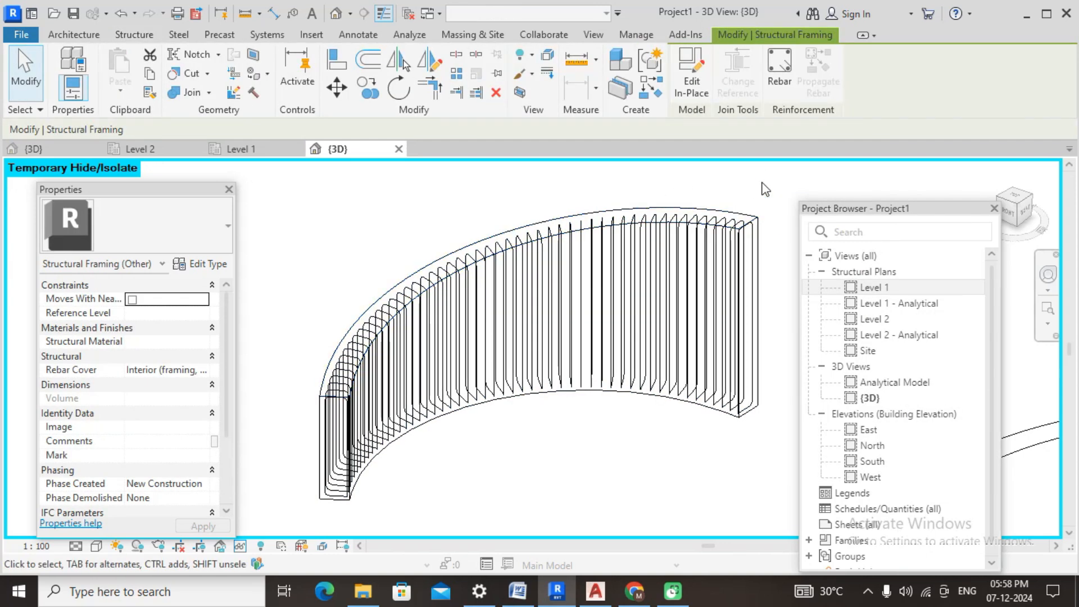
Step: Edit the rebar set's constraints to remove the wall's sloped top face from the host surfaces and finish the edit
{"action": "left_click", "coordinate": [724, 413]}
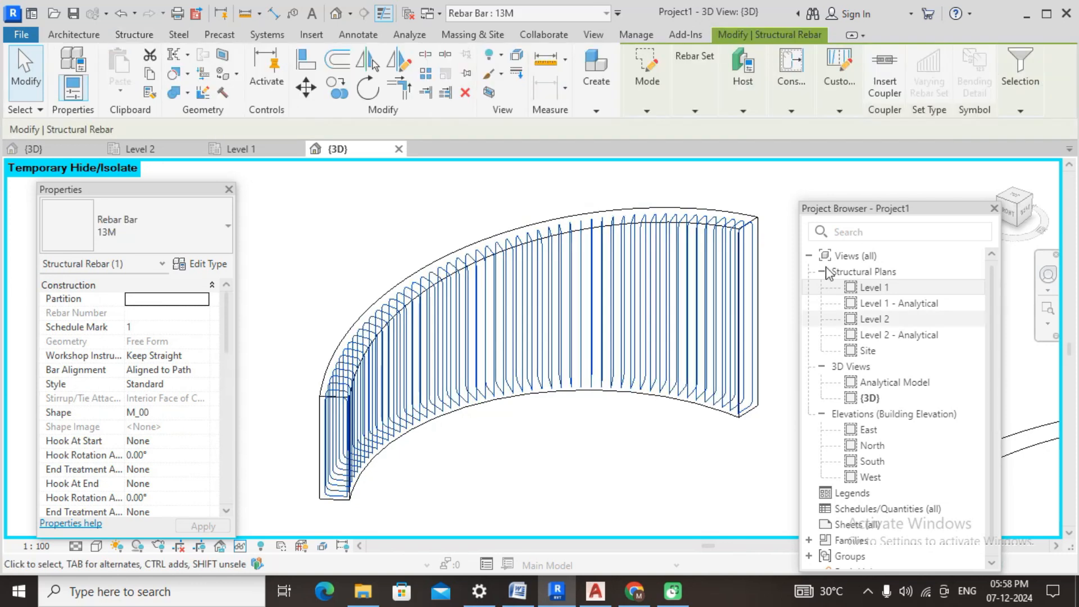
{"action": "mouse_move", "coordinate": [837, 103]}
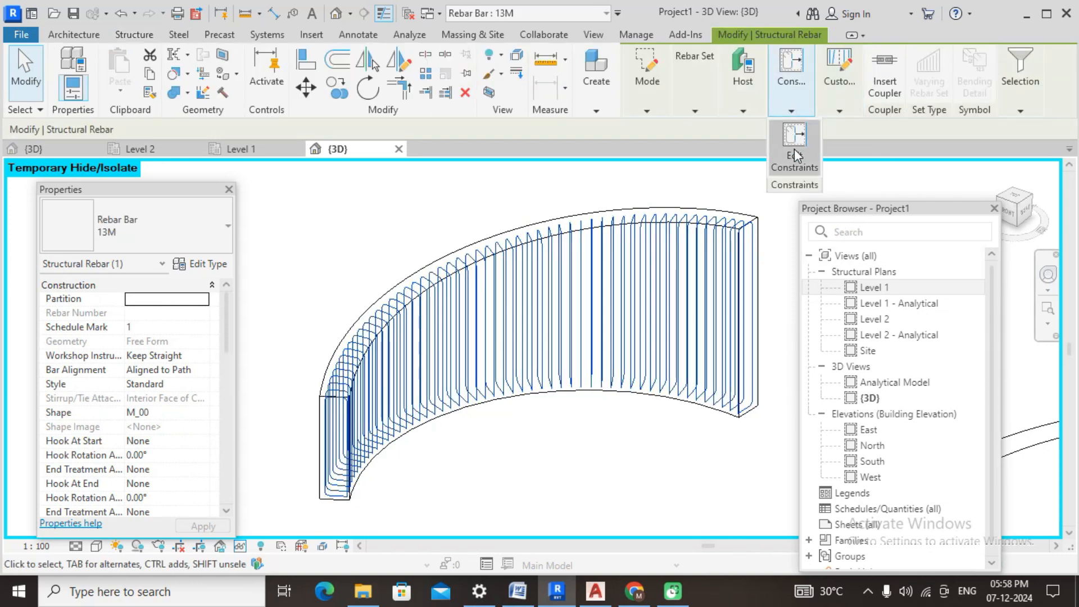
{"action": "left_click", "coordinate": [831, 145]}
{"action": "middle_click_drag", "start_coordinate": [532, 229], "coordinate": [478, 251], "text": "shift"}
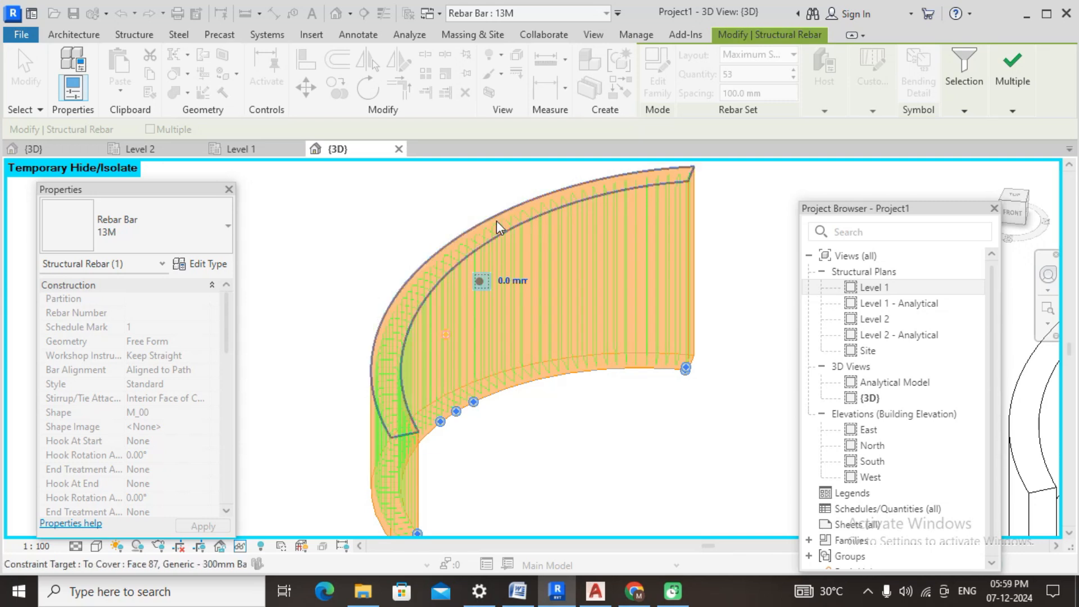
{"action": "middle_click_drag", "start_coordinate": [430, 289], "coordinate": [488, 256], "text": "shift"}
{"action": "middle_click_drag", "start_coordinate": [681, 492], "coordinate": [495, 455], "text": "shift"}
{"action": "mouse_move", "coordinate": [1012, 85]}
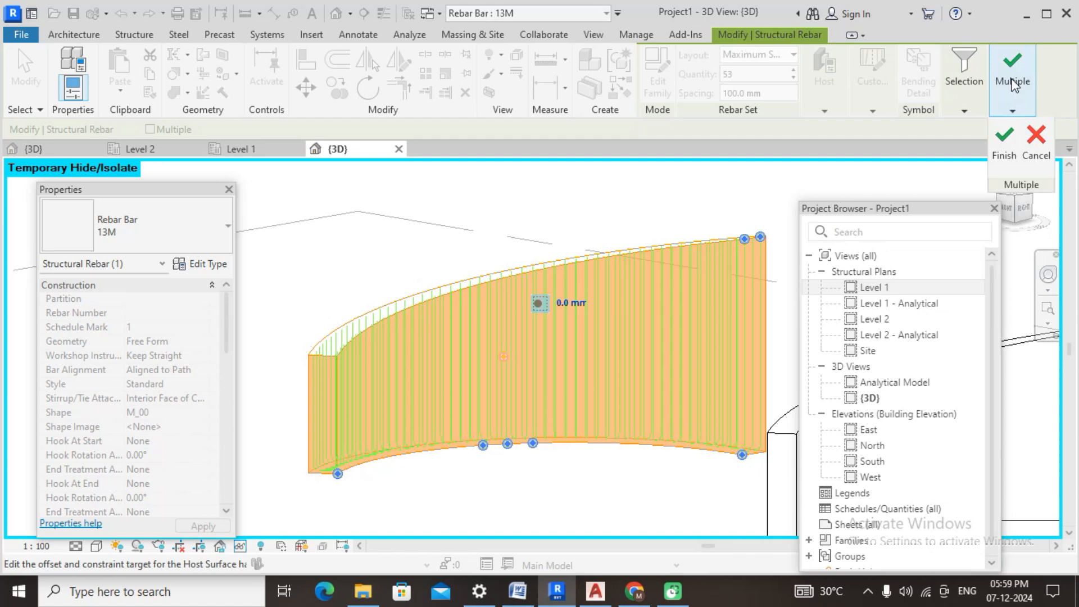
{"action": "left_click", "coordinate": [1005, 135]}
Step: Edit the rebar set's constraints again to remove the wall's outer curved face from the host surfaces and finish the edit
{"action": "middle_click_drag", "start_coordinate": [385, 289], "coordinate": [453, 231]}
{"action": "scroll", "coordinate": [396, 402], "scroll_direction": "up", "scroll_amount": 3}
{"action": "middle_click_drag", "start_coordinate": [391, 338], "coordinate": [489, 465], "text": "shift"}
{"action": "left_click", "coordinate": [562, 421]}
{"action": "middle_click_drag", "start_coordinate": [562, 421], "coordinate": [648, 441], "text": "shift"}
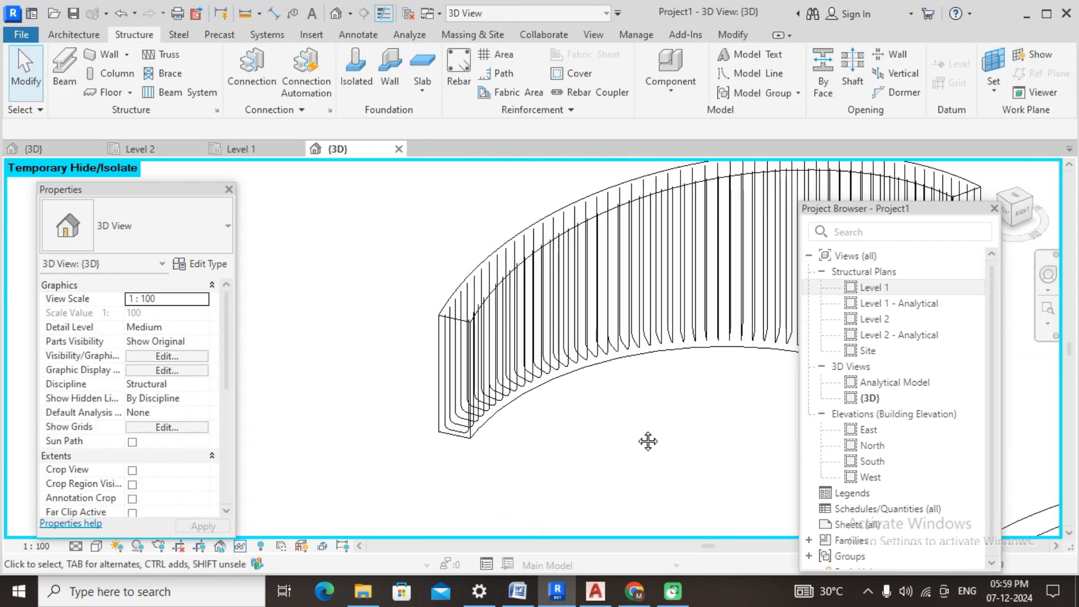
{"action": "left_click", "coordinate": [541, 377]}
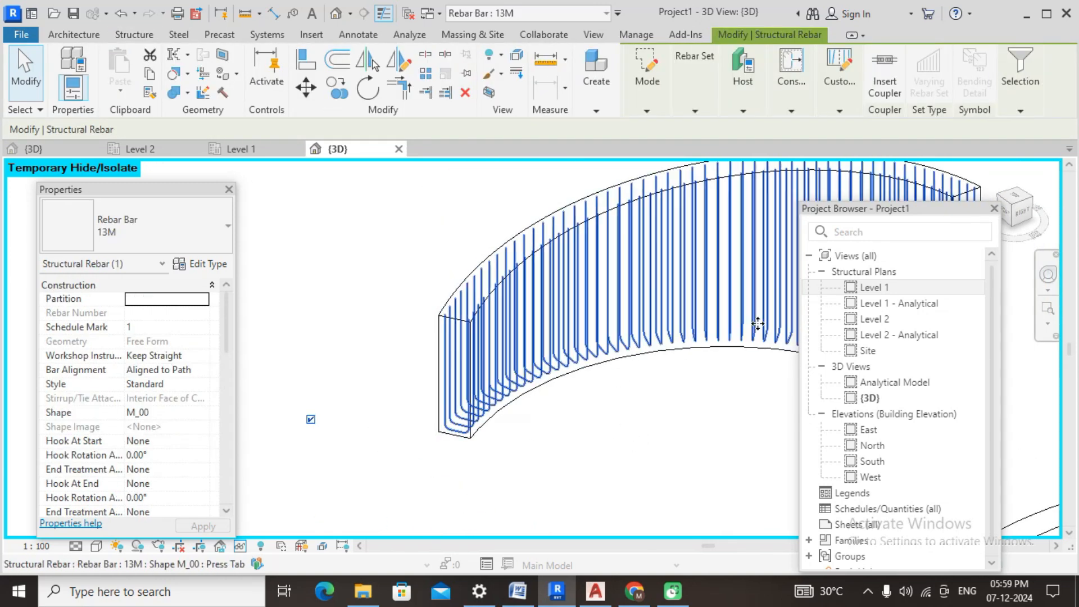
{"action": "left_click", "coordinate": [797, 99]}
{"action": "left_click", "coordinate": [791, 140]}
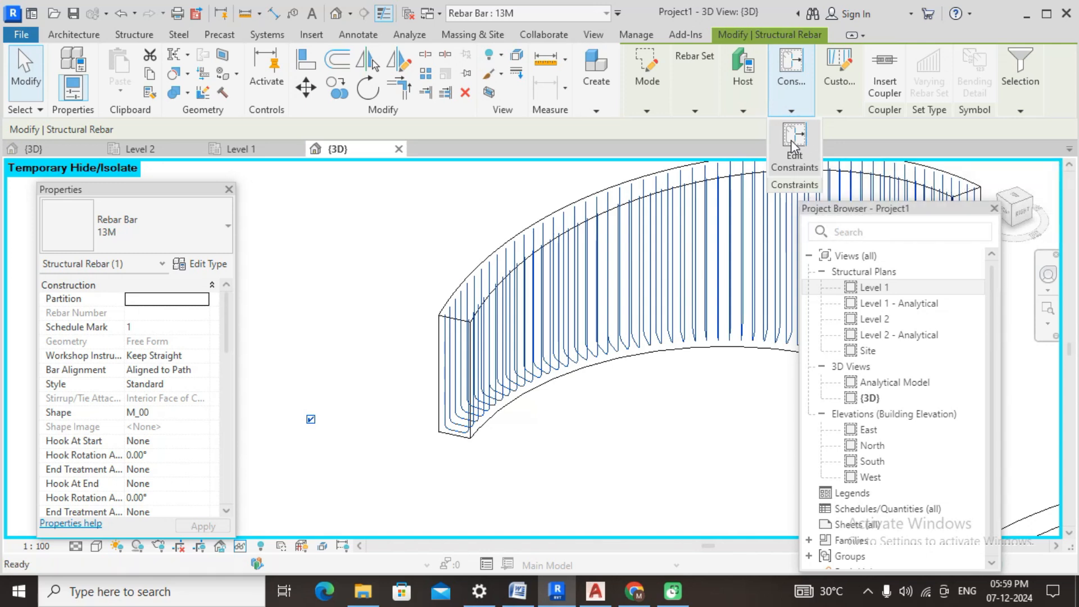
{"action": "middle_click_drag", "start_coordinate": [583, 299], "coordinate": [767, 228], "text": "shift"}
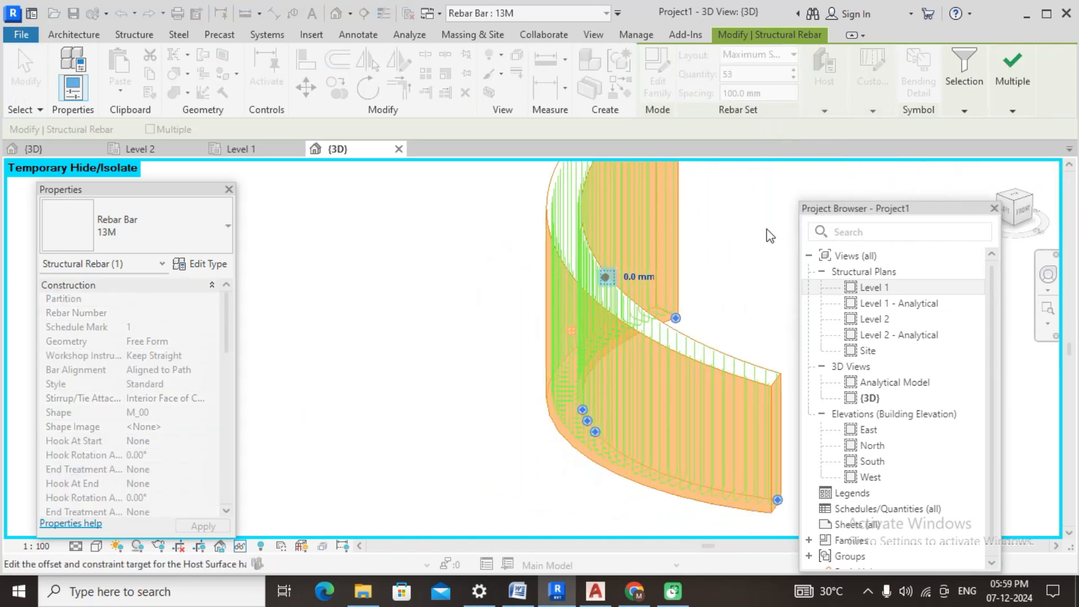
{"action": "middle_click_drag", "start_coordinate": [662, 342], "coordinate": [905, 193], "text": "shift"}
{"action": "left_click", "coordinate": [1006, 141]}
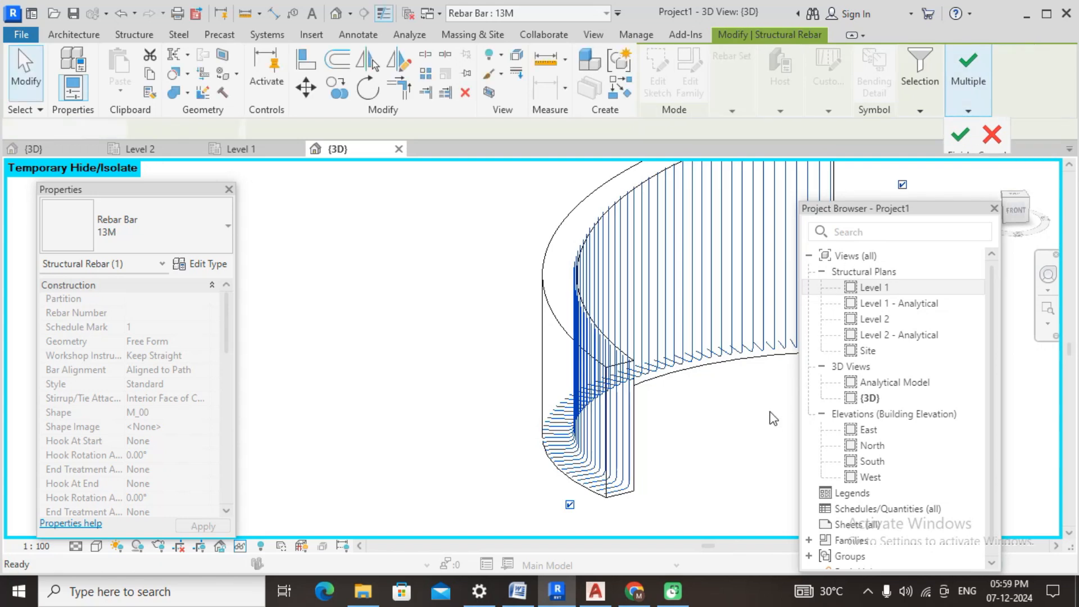
Step: Examine the edited bars along the curved wall's inner face, base and ends in 3D, comparing with the neighbouring wall
{"action": "middle_click_drag", "start_coordinate": [746, 427], "coordinate": [562, 202], "text": "shift"}
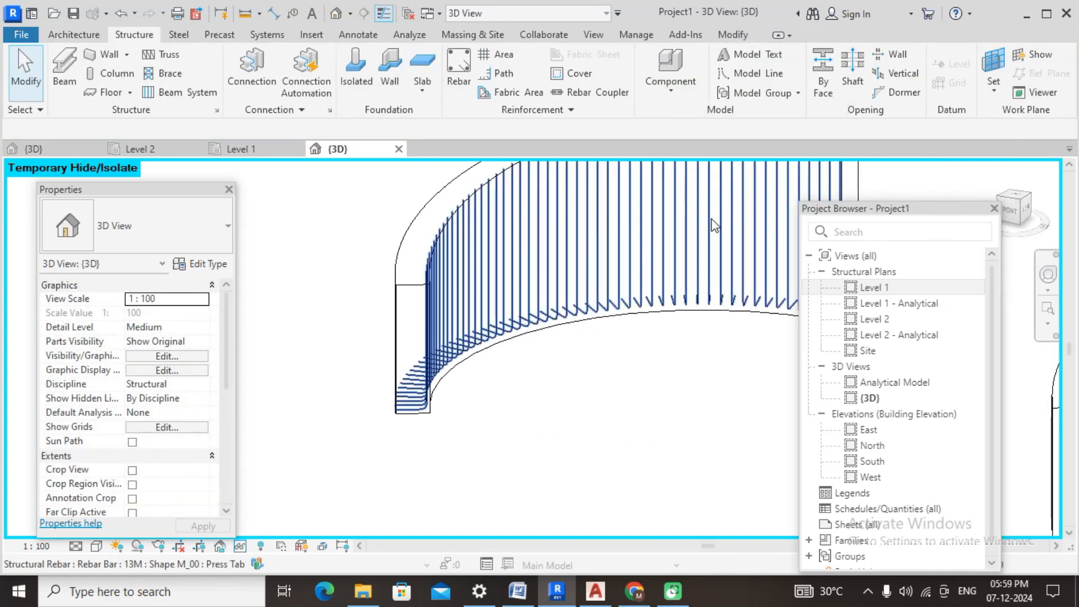
{"action": "middle_click_drag", "start_coordinate": [399, 409], "coordinate": [508, 425], "text": "shift"}
{"action": "middle_click_drag", "start_coordinate": [585, 379], "coordinate": [538, 392]}
{"action": "scroll", "coordinate": [515, 379], "scroll_direction": "down", "scroll_amount": 3}
{"action": "middle_click_drag", "start_coordinate": [551, 336], "coordinate": [436, 304]}
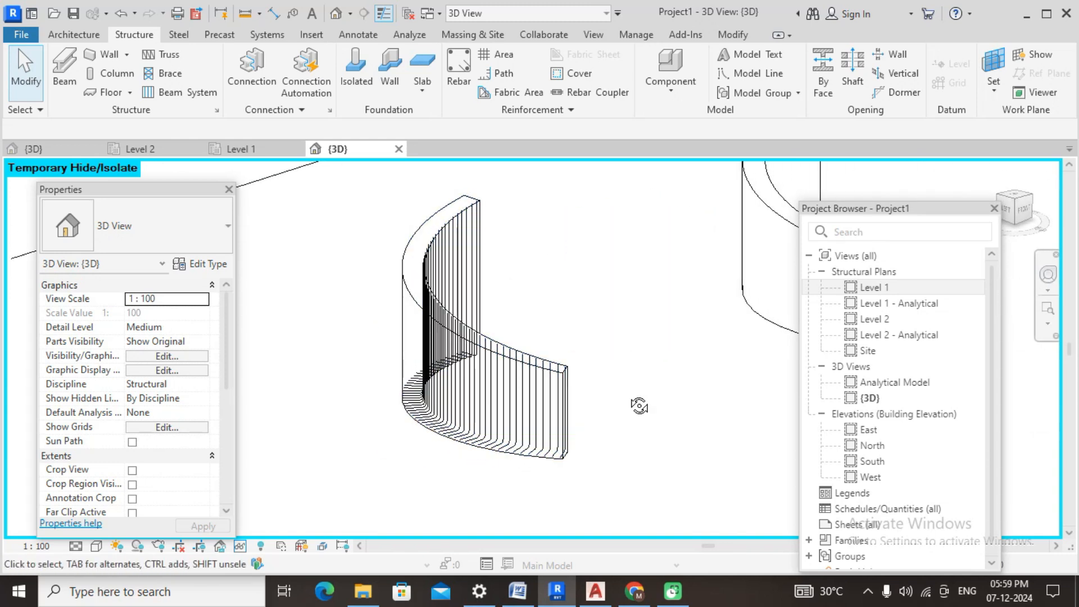
{"action": "middle_click_drag", "start_coordinate": [639, 404], "coordinate": [538, 411], "text": "shift"}
{"action": "scroll", "coordinate": [621, 381], "scroll_direction": "down", "scroll_amount": 2}
{"action": "middle_click_drag", "start_coordinate": [621, 381], "coordinate": [399, 300]}
{"action": "scroll", "coordinate": [504, 308], "scroll_direction": "down", "scroll_amount": 1}
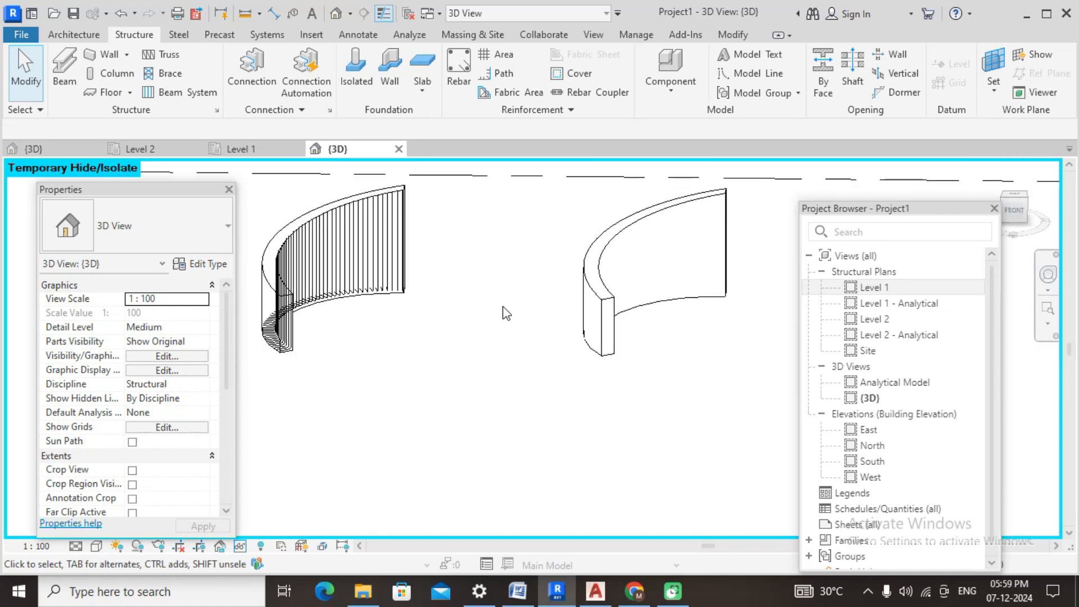
{"action": "middle_click_drag", "start_coordinate": [558, 315], "coordinate": [463, 335], "text": "shift"}
{"action": "middle_click_drag", "start_coordinate": [370, 318], "coordinate": [463, 356]}
{"action": "scroll", "coordinate": [485, 281], "scroll_direction": "up", "scroll_amount": 2}
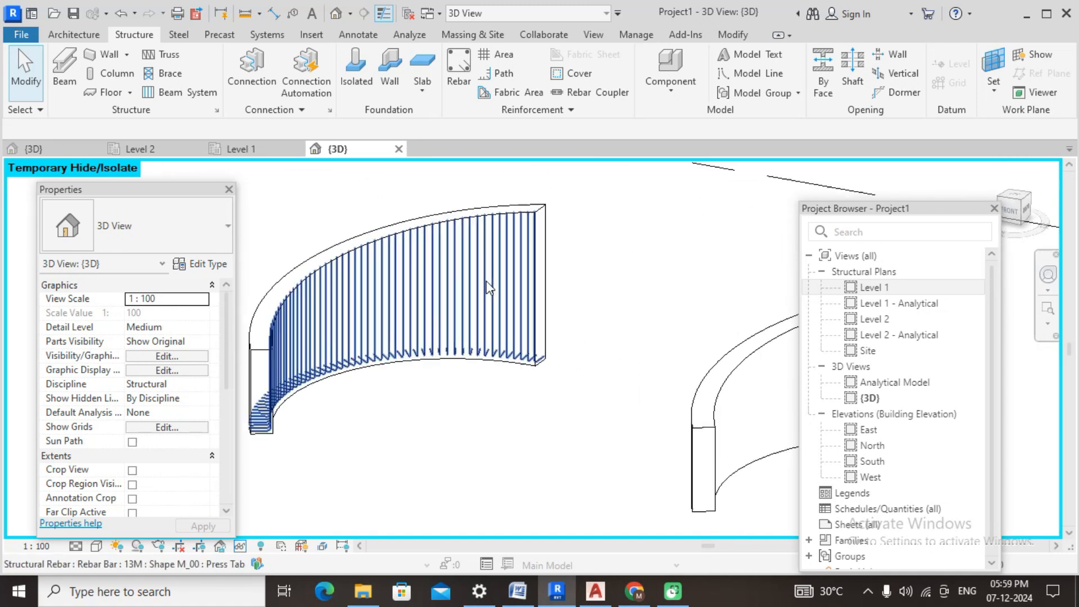
{"action": "middle_click_drag", "start_coordinate": [501, 386], "coordinate": [399, 388], "text": "shift"}
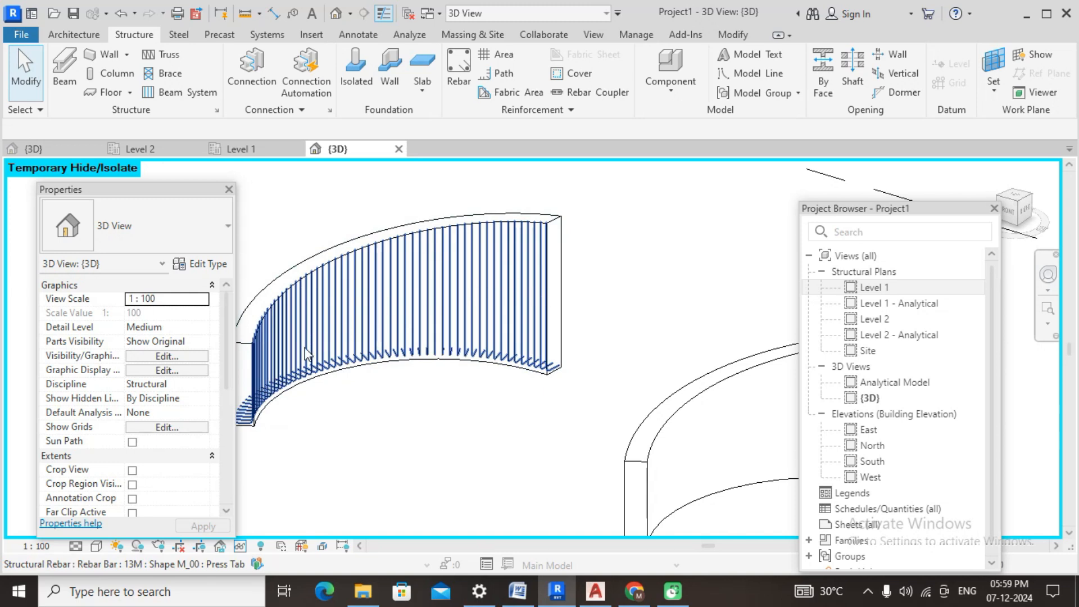
{"action": "scroll", "coordinate": [492, 291], "scroll_direction": "down", "scroll_amount": 2}
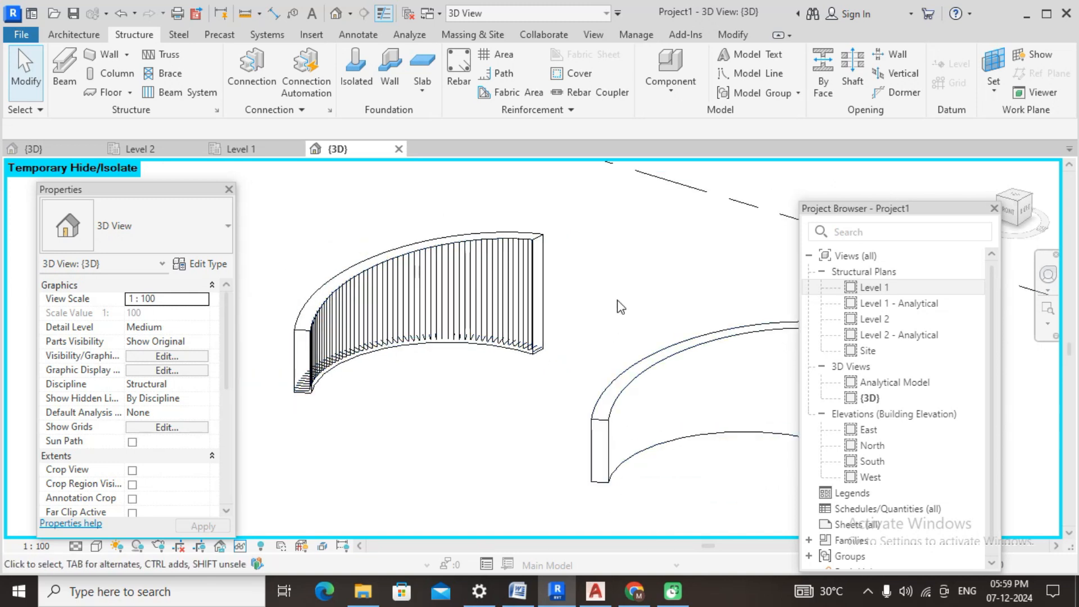
Step: Start free form rebar on the already reinforced curved wall with Surface distribution, using its inner curved face as the host surface
{"action": "left_click", "coordinate": [538, 284]}
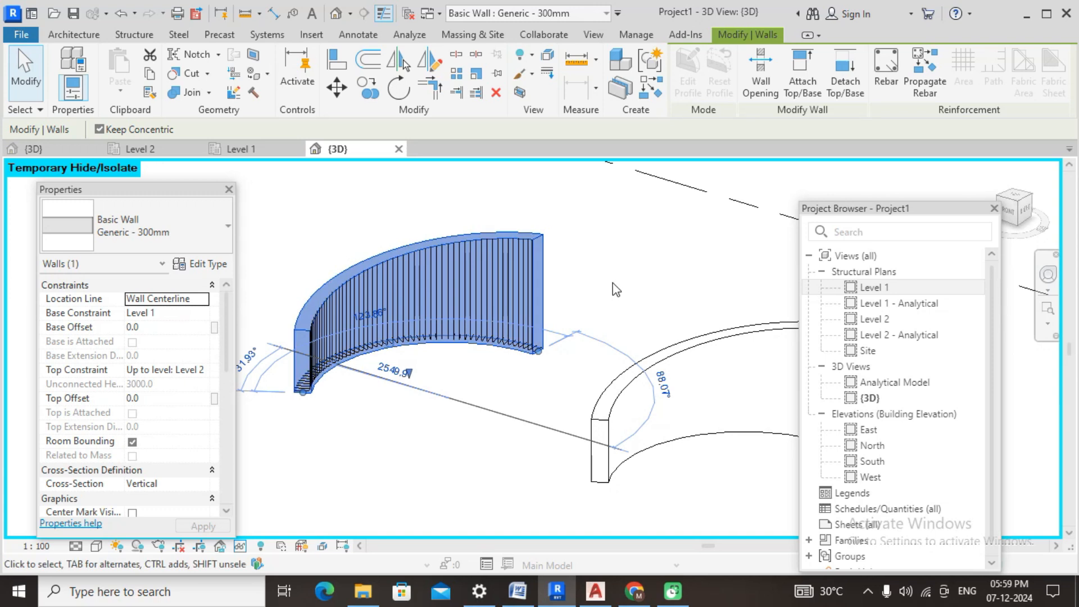
{"action": "middle_click_drag", "start_coordinate": [613, 283], "coordinate": [676, 273]}
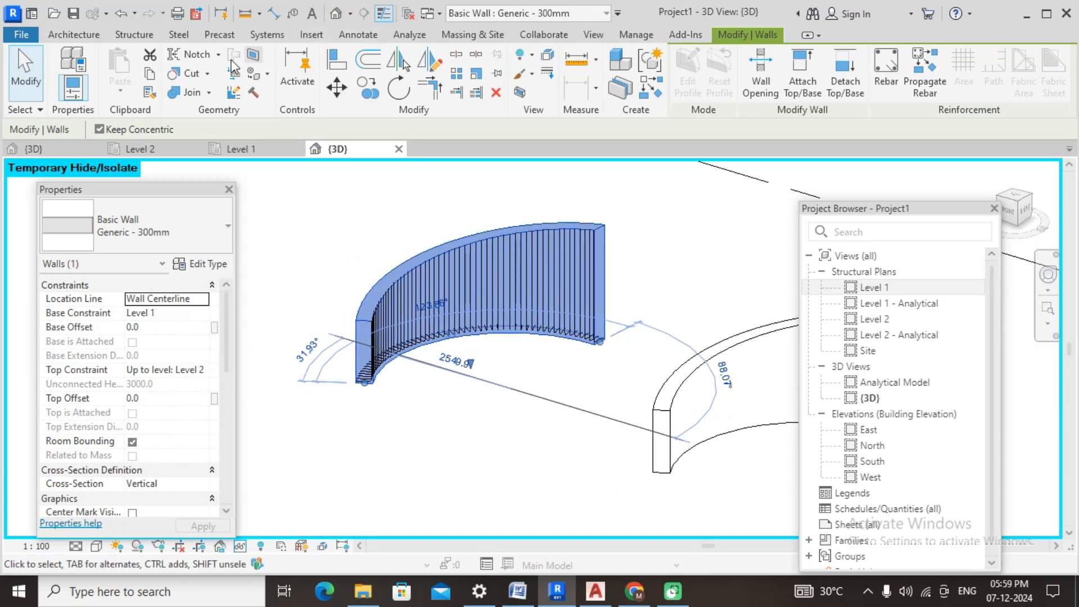
{"action": "left_click", "coordinate": [885, 69]}
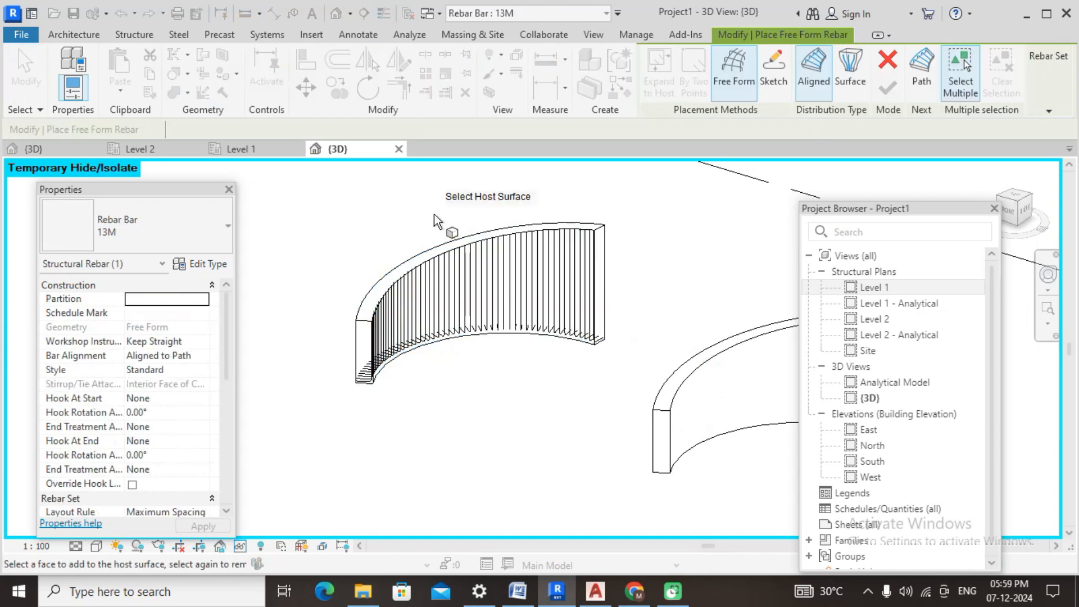
{"action": "middle_click_drag", "start_coordinate": [401, 465], "coordinate": [475, 461], "text": "shift"}
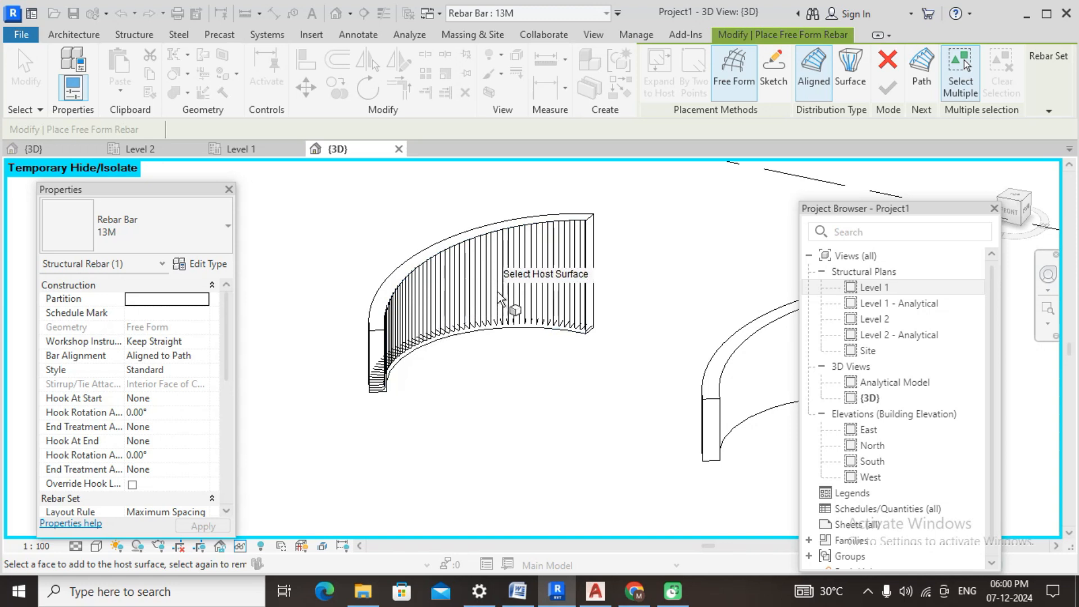
{"action": "scroll", "coordinate": [526, 404], "scroll_direction": "up", "scroll_amount": 4}
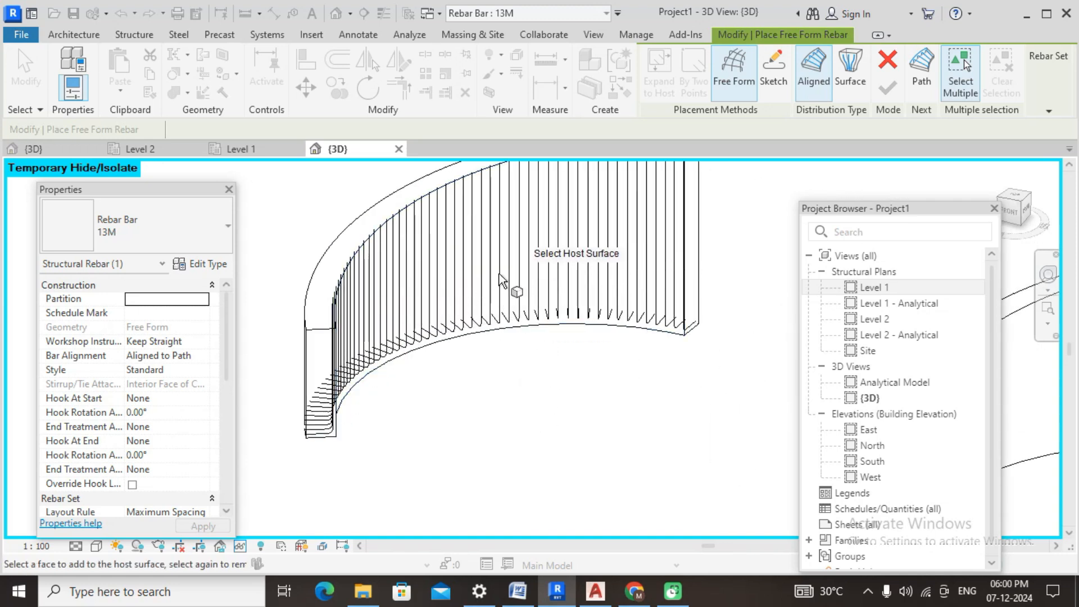
{"action": "middle_click_drag", "start_coordinate": [499, 401], "coordinate": [515, 439]}
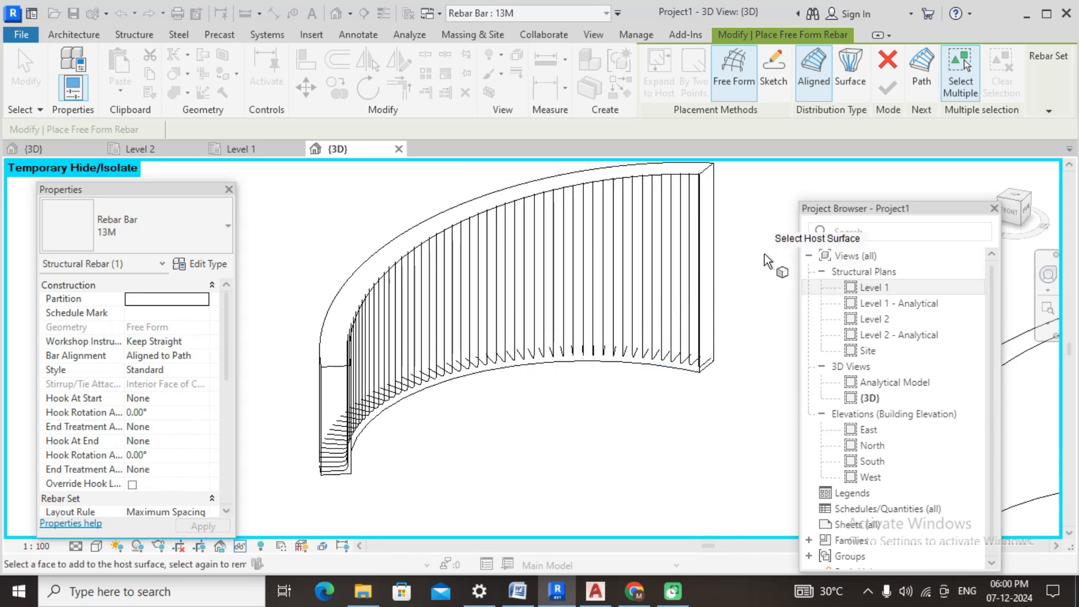
{"action": "left_click", "coordinate": [853, 79]}
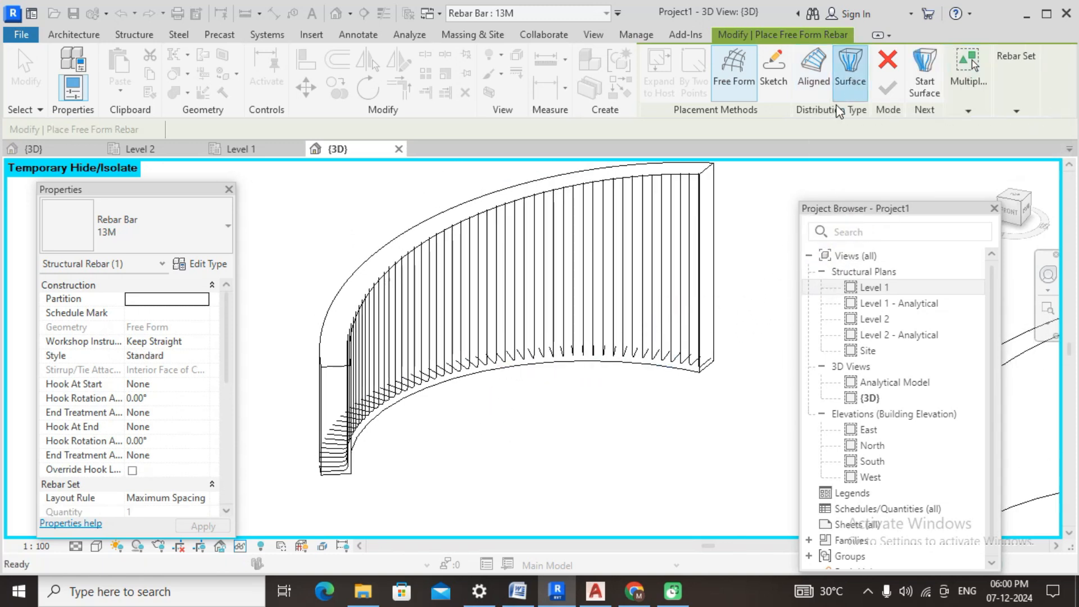
{"action": "left_click", "coordinate": [640, 180]}
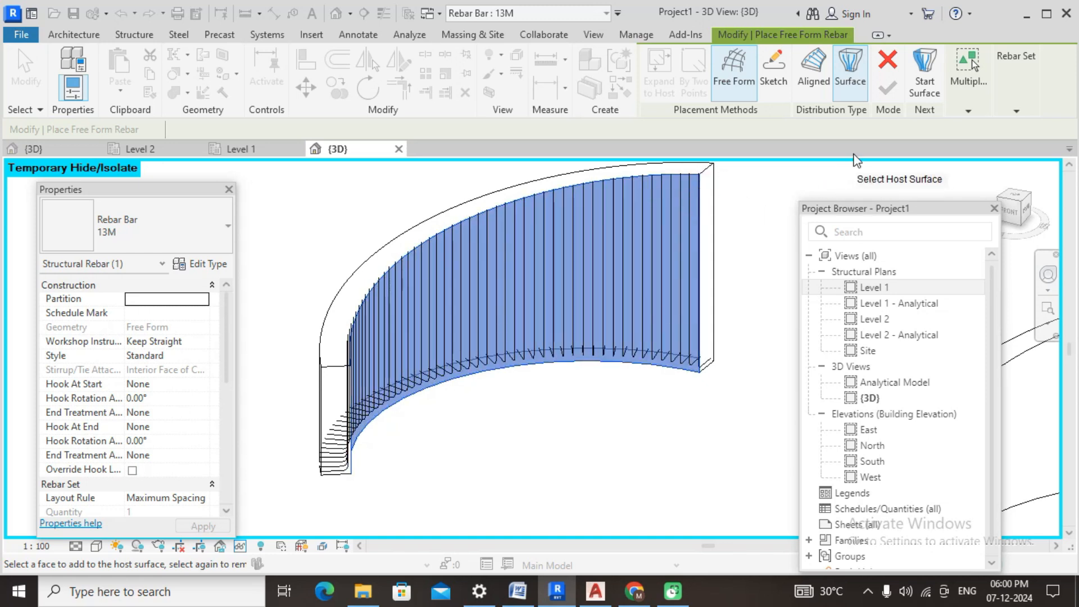
Step: Designate the wall's sloped top face as the start surface for the new rebar set
{"action": "left_click", "coordinate": [925, 87]}
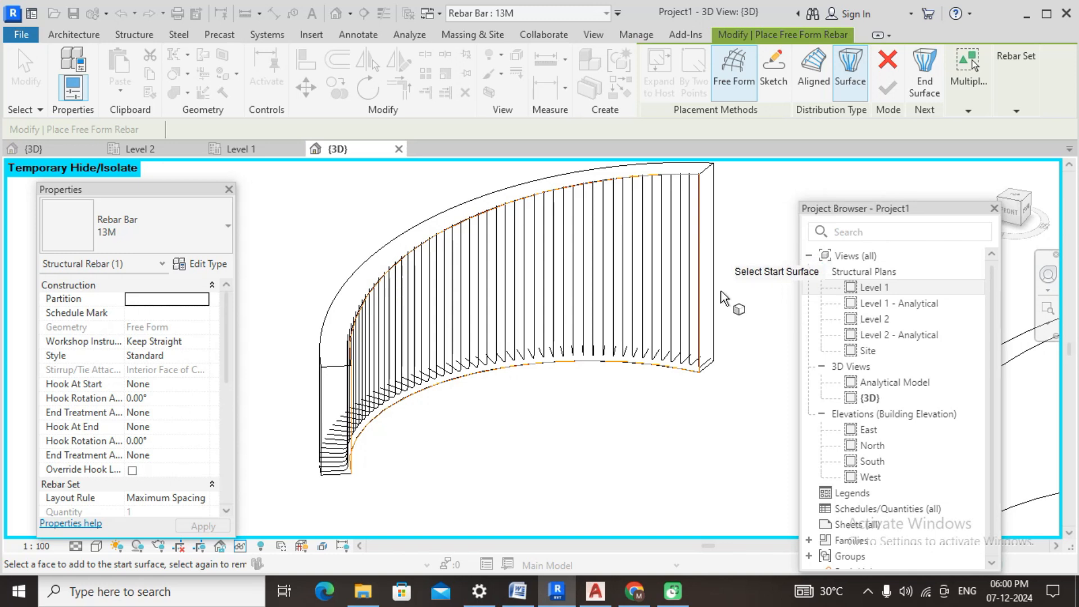
{"action": "scroll", "coordinate": [390, 363], "scroll_direction": "up", "scroll_amount": 4}
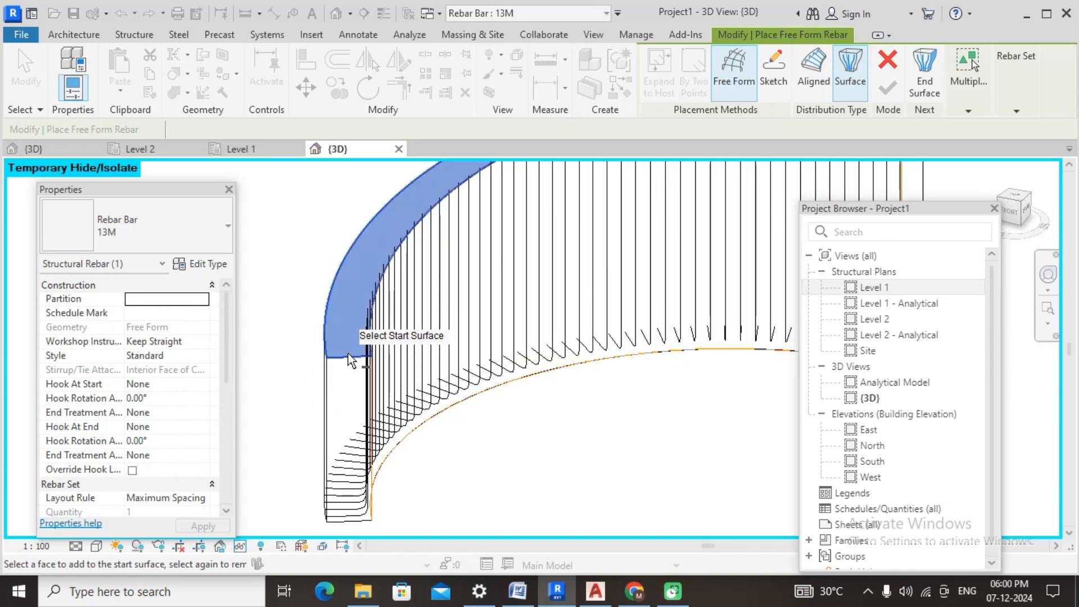
{"action": "scroll", "coordinate": [349, 353], "scroll_direction": "down", "scroll_amount": 4}
{"action": "middle_click_drag", "start_coordinate": [490, 457], "coordinate": [508, 209], "text": "shift"}
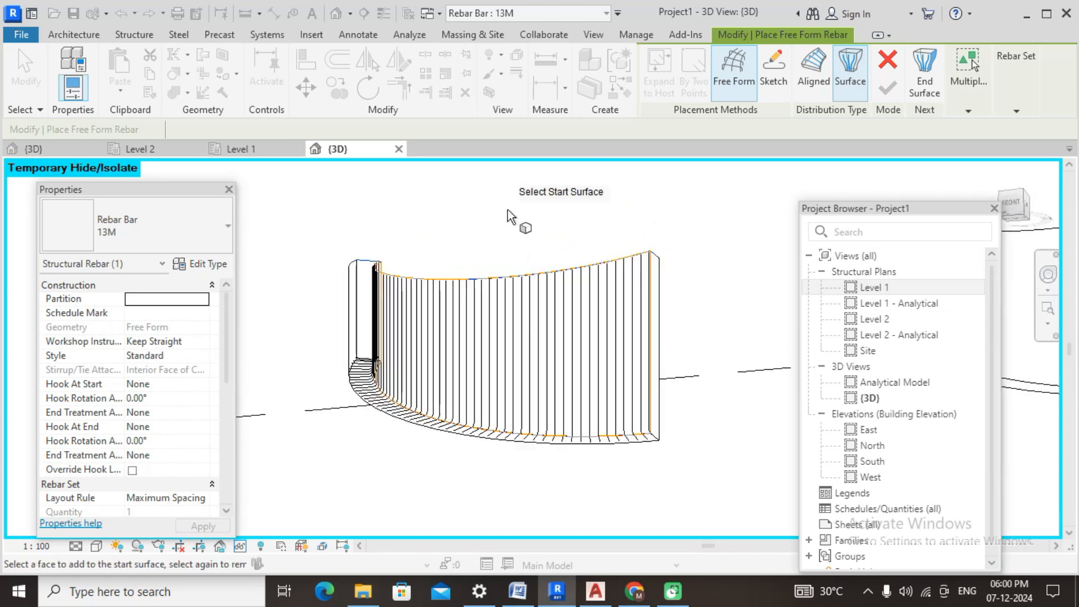
Step: Designate the wall's bottom face as the end surface and finish the free form rebar set
{"action": "left_click", "coordinate": [925, 79]}
{"action": "scroll", "coordinate": [406, 447], "scroll_direction": "up", "scroll_amount": 2}
{"action": "left_click", "coordinate": [437, 432]}
{"action": "scroll", "coordinate": [478, 444], "scroll_direction": "down", "scroll_amount": 2}
{"action": "middle_click_drag", "start_coordinate": [478, 445], "coordinate": [628, 427], "text": "shift"}
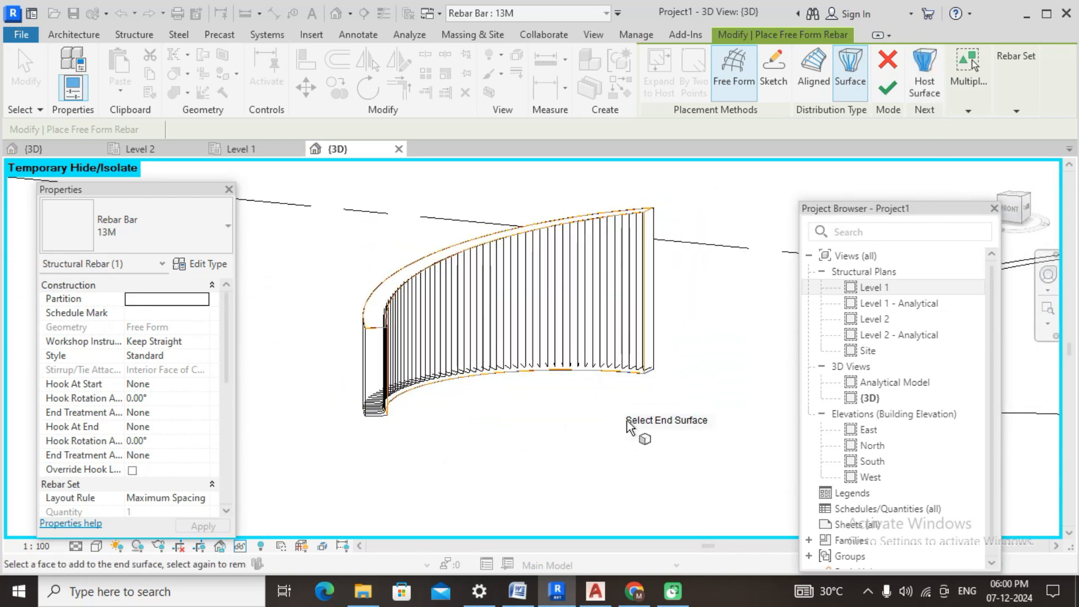
{"action": "left_click", "coordinate": [889, 89]}
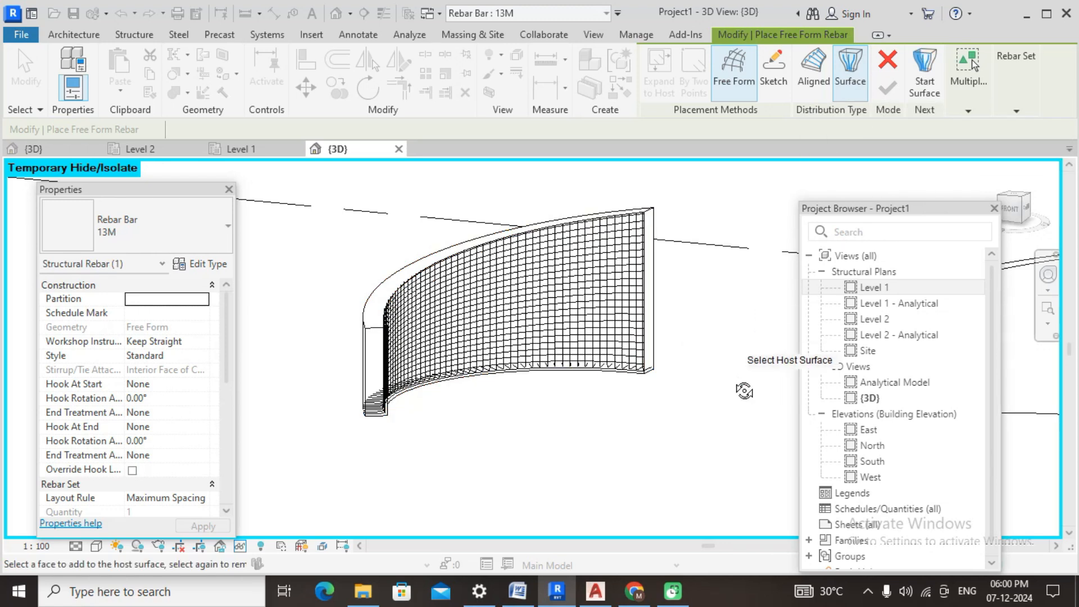
{"action": "middle_click_drag", "start_coordinate": [744, 391], "coordinate": [643, 398], "text": "shift"}
{"action": "scroll", "coordinate": [404, 410], "scroll_direction": "up", "scroll_amount": 4}
{"action": "middle_click_drag", "start_coordinate": [404, 410], "coordinate": [462, 388], "text": "shift"}
{"action": "scroll", "coordinate": [490, 363], "scroll_direction": "down", "scroll_amount": 2}
{"action": "middle_click_drag", "start_coordinate": [593, 389], "coordinate": [585, 430]}
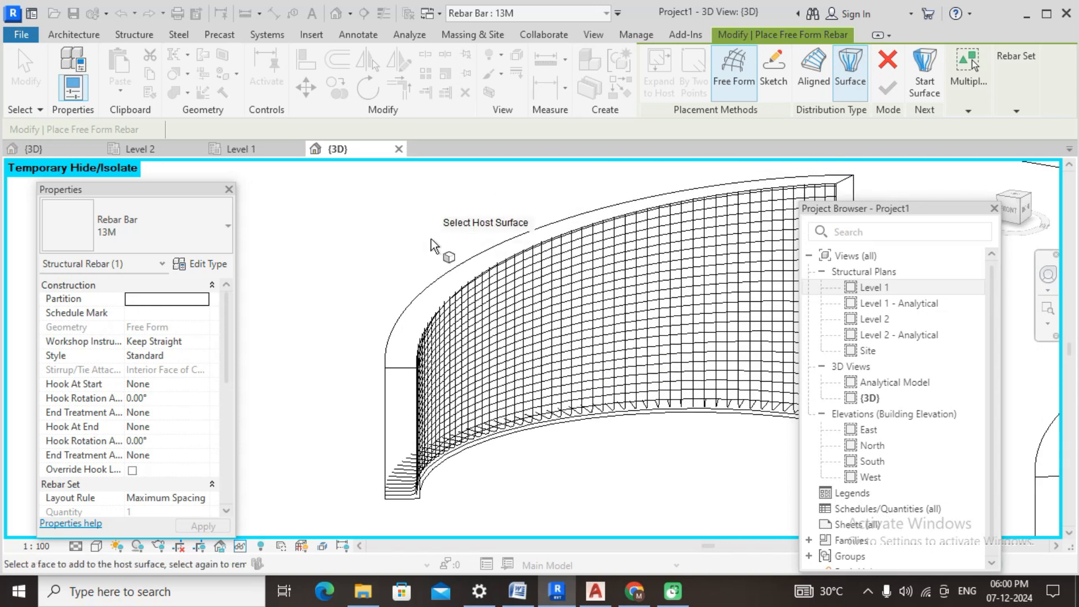
Step: Exit rebar placement, reset the temporary hide/isolate, and change the 3D view's visual style to a filled-surface display
{"action": "right_click", "coordinate": [415, 203]}
{"action": "left_click", "coordinate": [436, 211]}
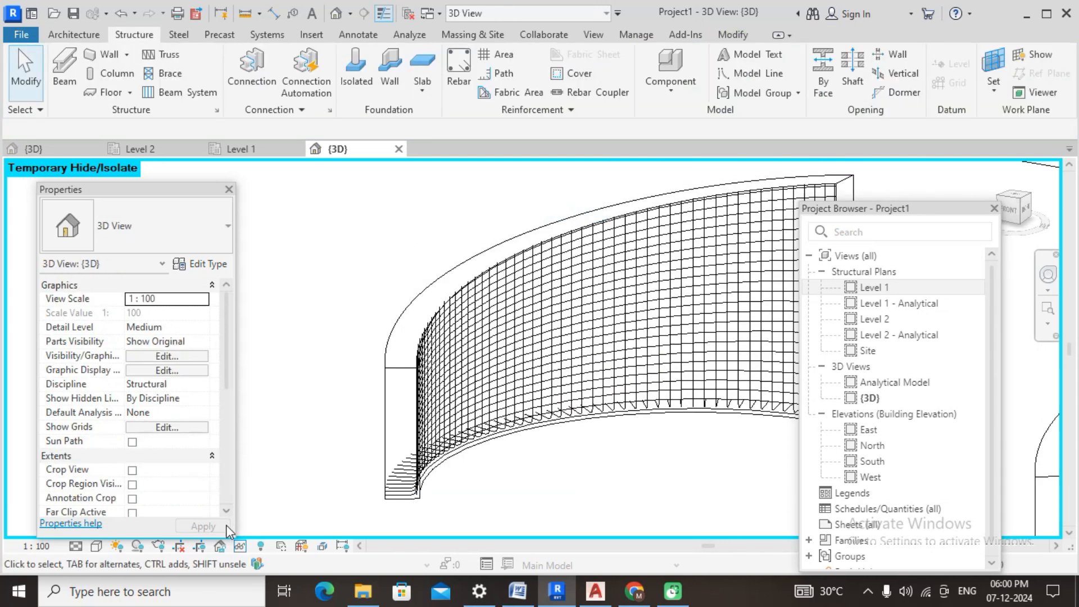
{"action": "left_click", "coordinate": [240, 546]}
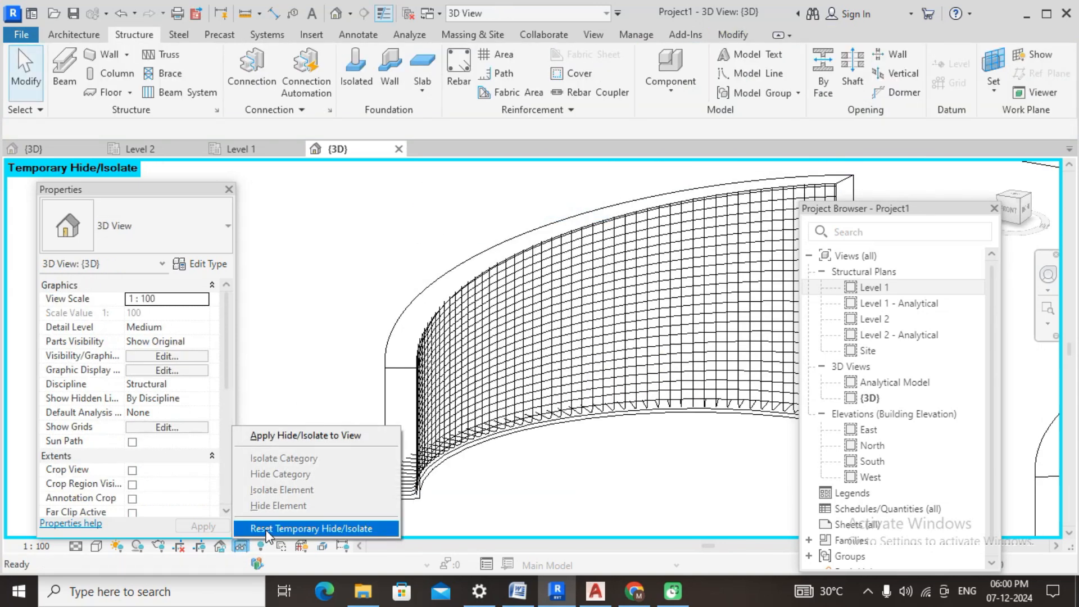
{"action": "left_click", "coordinate": [275, 529]}
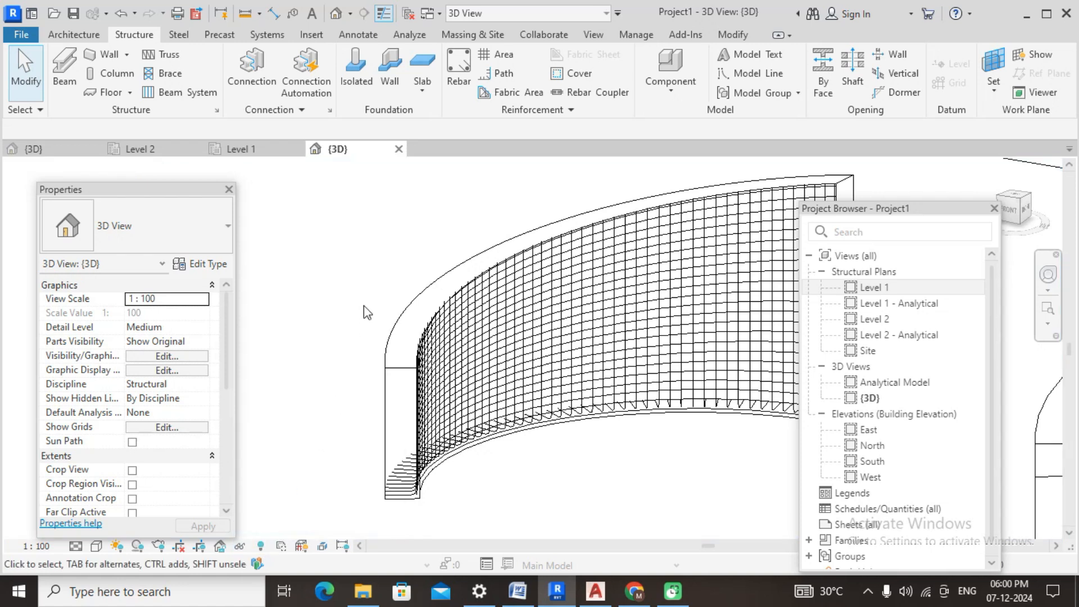
{"action": "left_click", "coordinate": [98, 546]}
{"action": "left_click", "coordinate": [142, 532]}
Step: Select the curved wall with its reinforcement and filter the selection down to Structural Rebar only
{"action": "scroll", "coordinate": [489, 242], "scroll_direction": "down", "scroll_amount": 2}
{"action": "left_click_drag", "start_coordinate": [730, 201], "coordinate": [391, 469]}
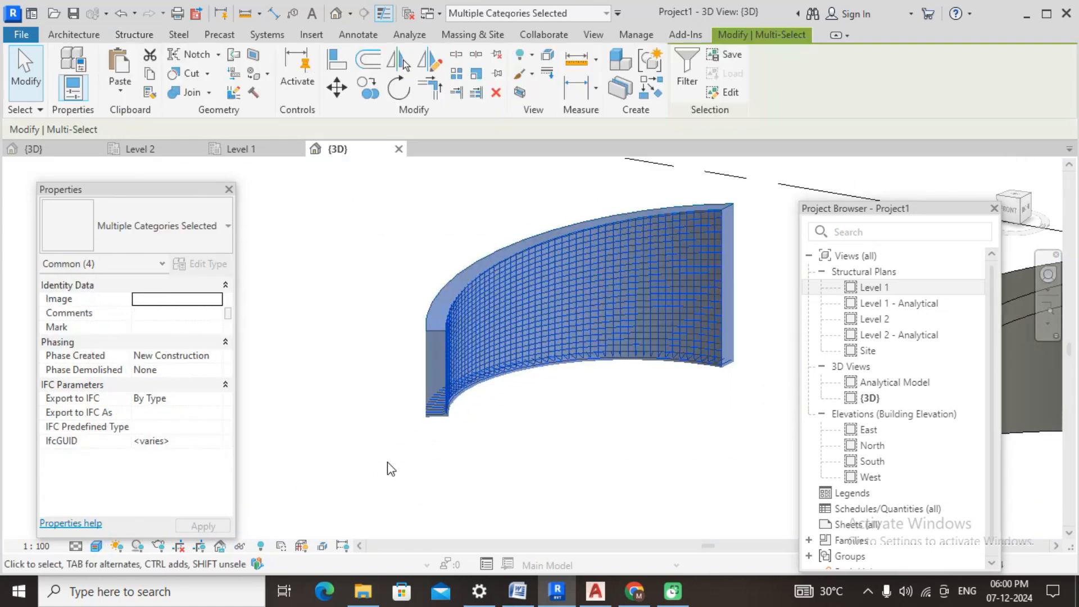
{"action": "left_click", "coordinate": [689, 84]}
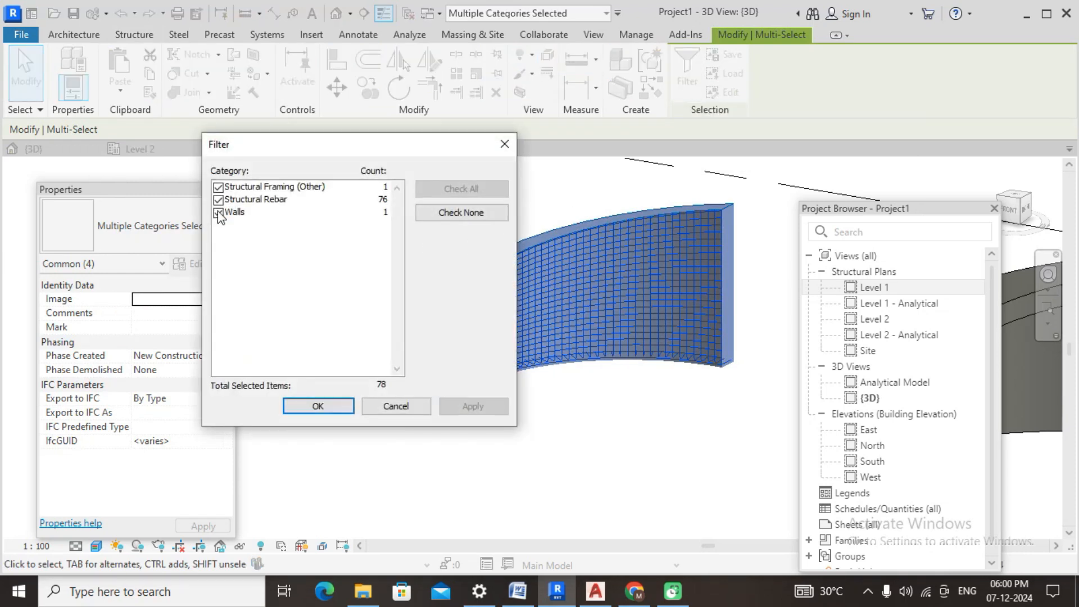
{"action": "left_click", "coordinate": [219, 187]}
{"action": "left_click", "coordinate": [219, 213]}
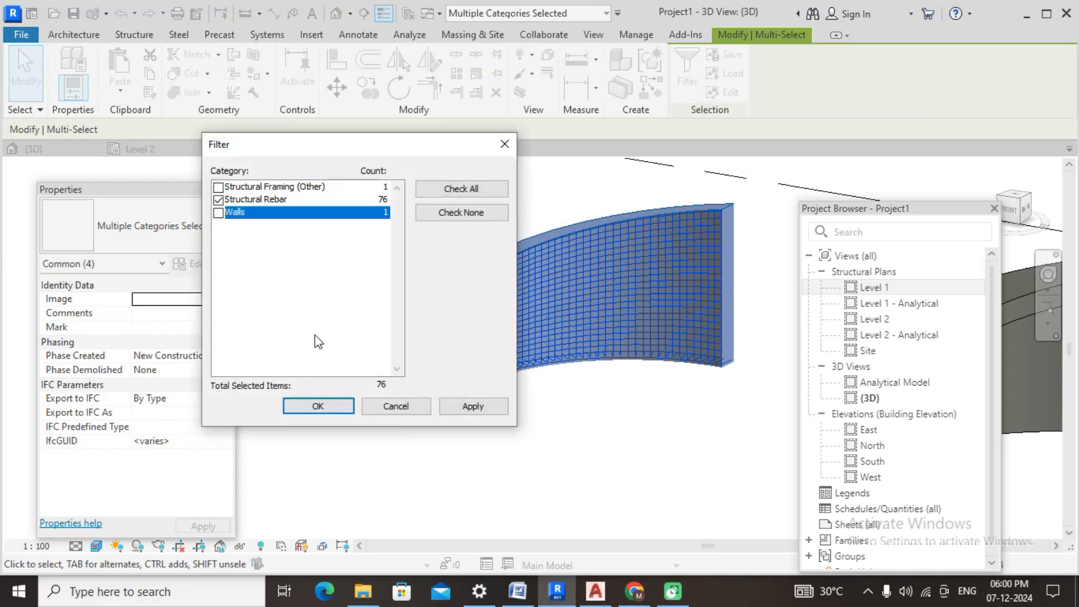
{"action": "left_click", "coordinate": [318, 406]}
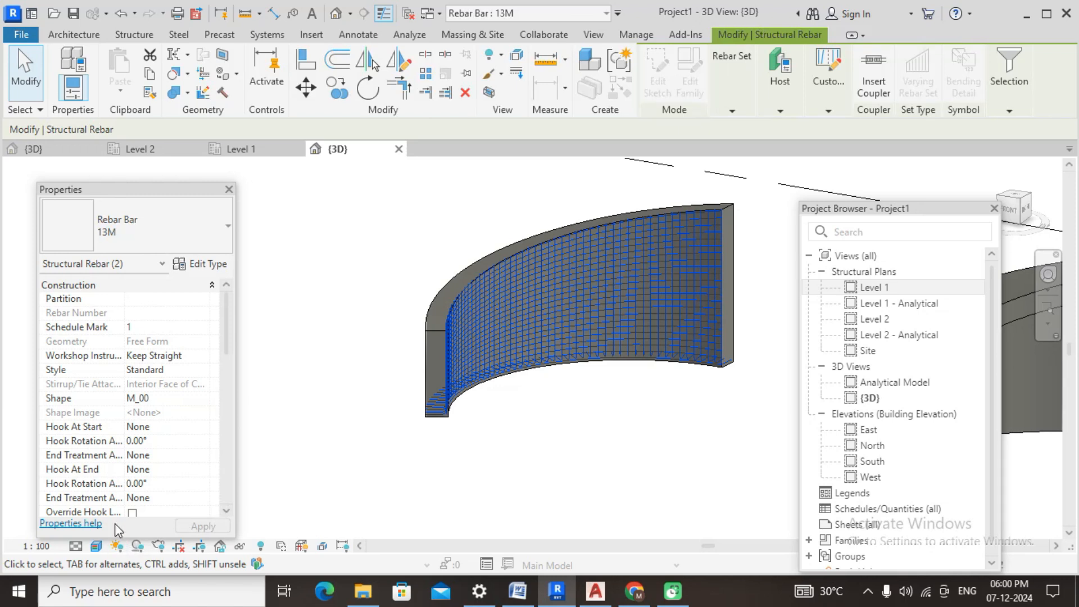
Step: Set the selected rebar's view visibility states to show unobscured in the {3D} view
{"action": "scroll", "coordinate": [175, 457], "scroll_direction": "down", "scroll_amount": 5}
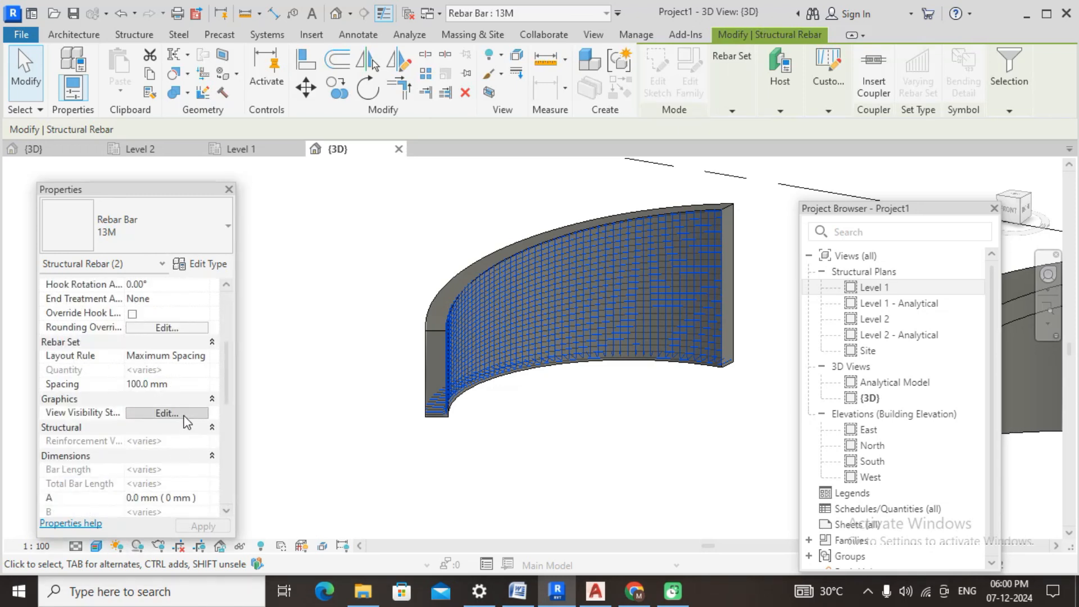
{"action": "left_click", "coordinate": [167, 413]}
{"action": "left_click", "coordinate": [591, 181]}
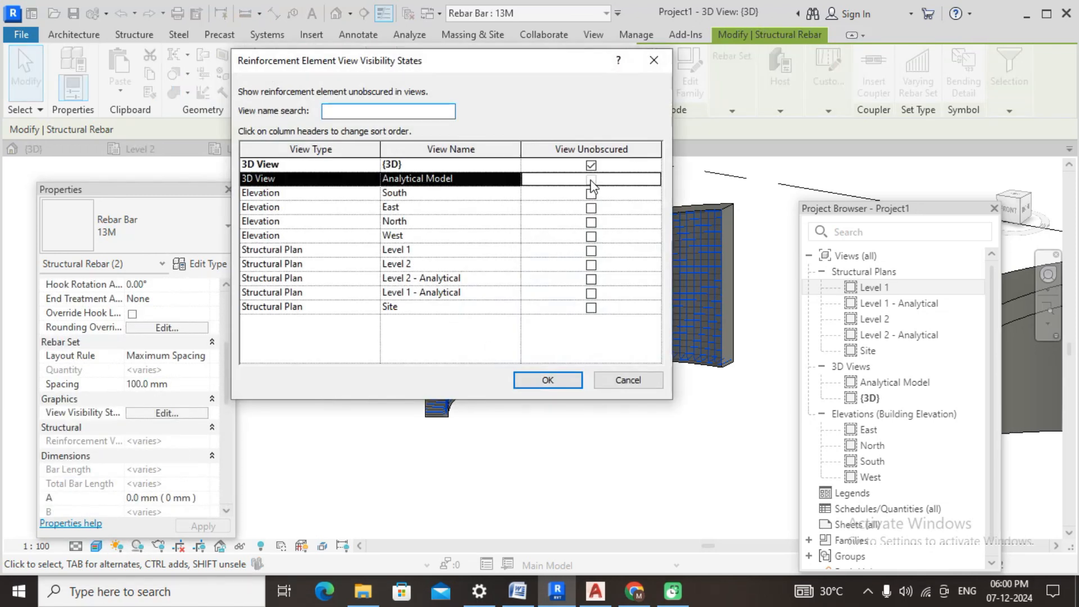
{"action": "left_click", "coordinate": [540, 380]}
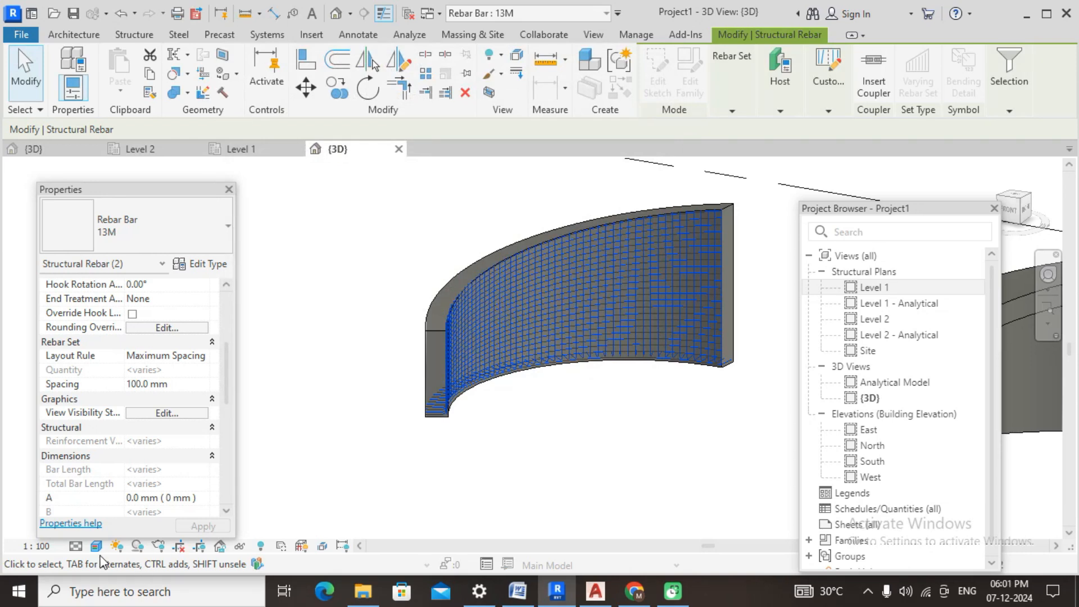
Step: Raise the 3D view's detail level to Fine and inspect the bars along the curved wall's inner face and base
{"action": "left_click", "coordinate": [79, 548]}
{"action": "left_click", "coordinate": [97, 530]}
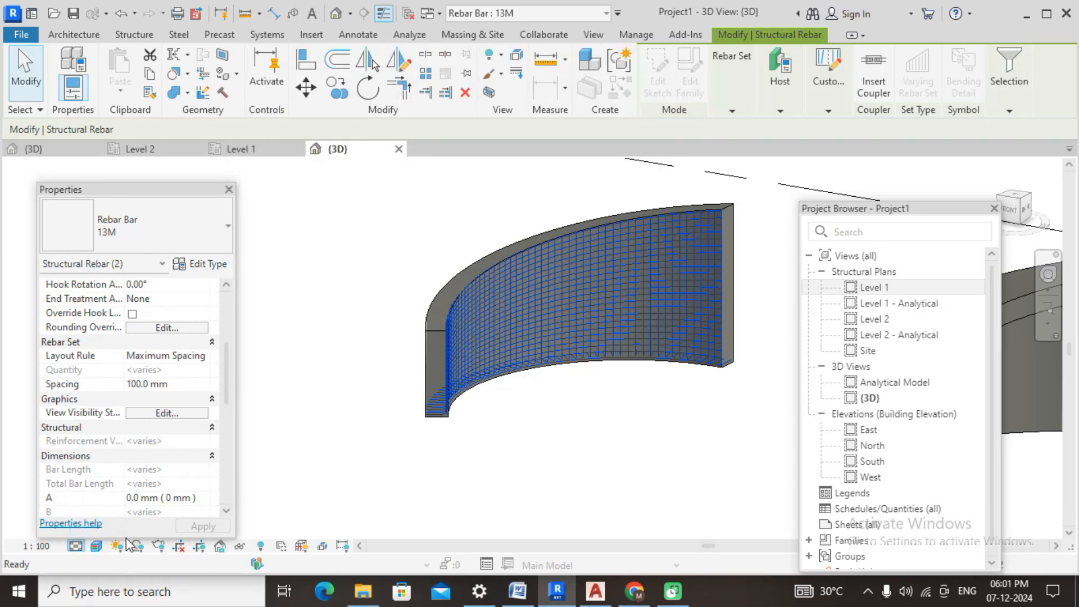
{"action": "left_click", "coordinate": [533, 443]}
{"action": "scroll", "coordinate": [534, 415], "scroll_direction": "up", "scroll_amount": 6}
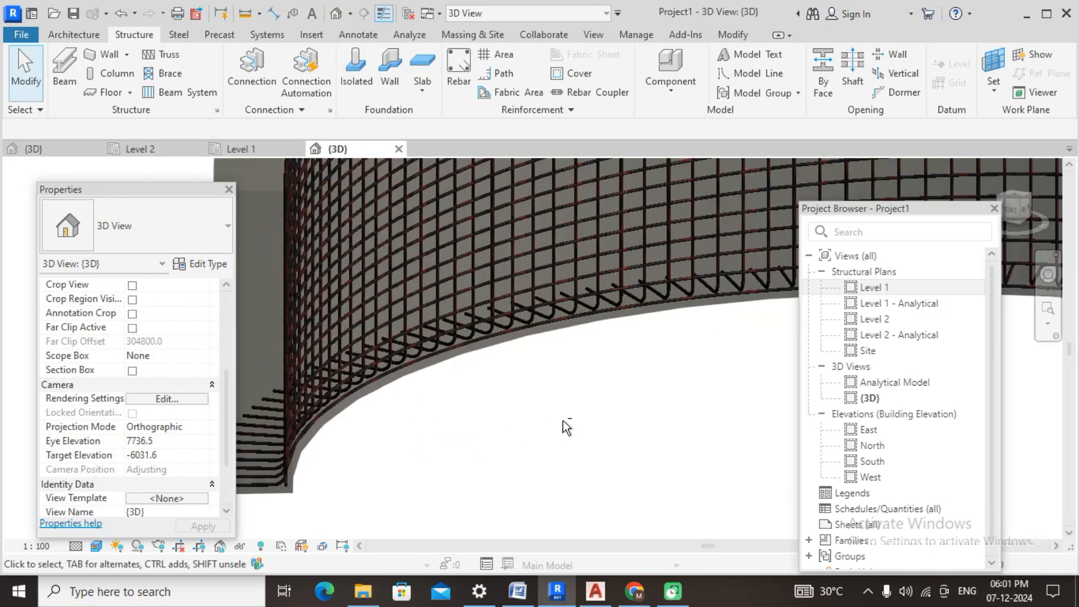
{"action": "middle_click_drag", "start_coordinate": [442, 351], "coordinate": [680, 456]}
{"action": "scroll", "coordinate": [423, 228], "scroll_direction": "up", "scroll_amount": 2}
{"action": "scroll", "coordinate": [401, 179], "scroll_direction": "down", "scroll_amount": 2}
{"action": "middle_click_drag", "start_coordinate": [443, 226], "coordinate": [521, 394], "text": "shift"}
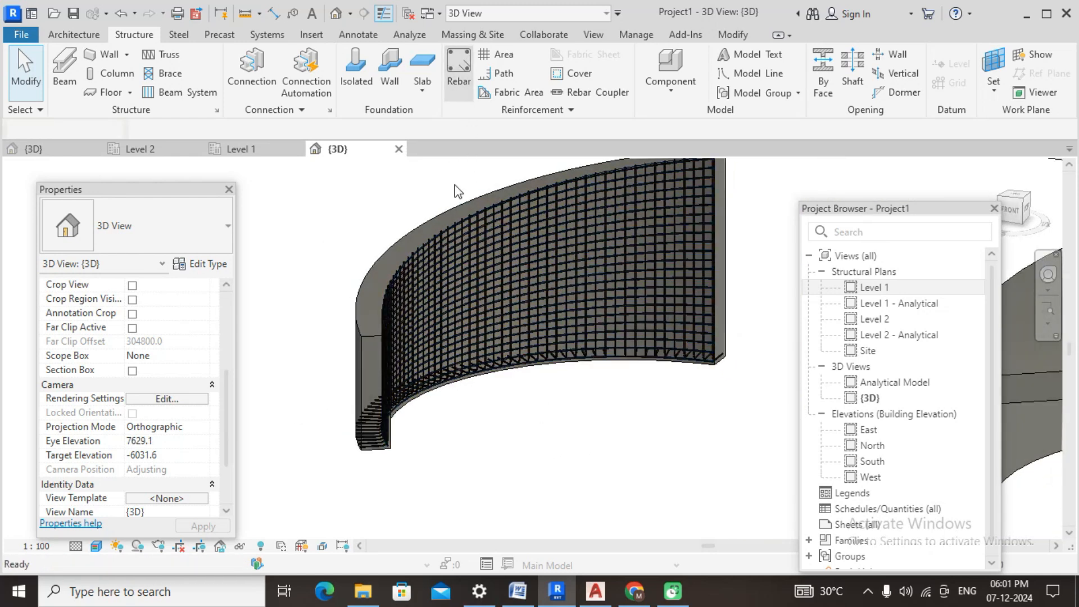
{"action": "middle_click_drag", "start_coordinate": [782, 200], "coordinate": [653, 272]}
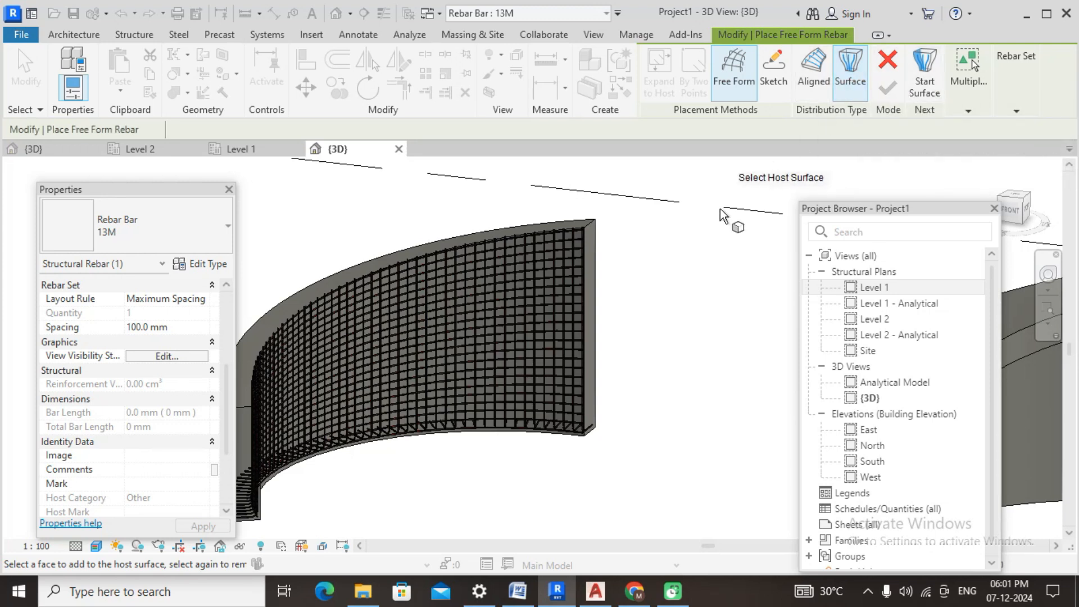
{"action": "scroll", "coordinate": [730, 299], "scroll_direction": "down", "scroll_amount": 2}
{"action": "right_click", "coordinate": [701, 224]}
{"action": "left_click", "coordinate": [713, 235]}
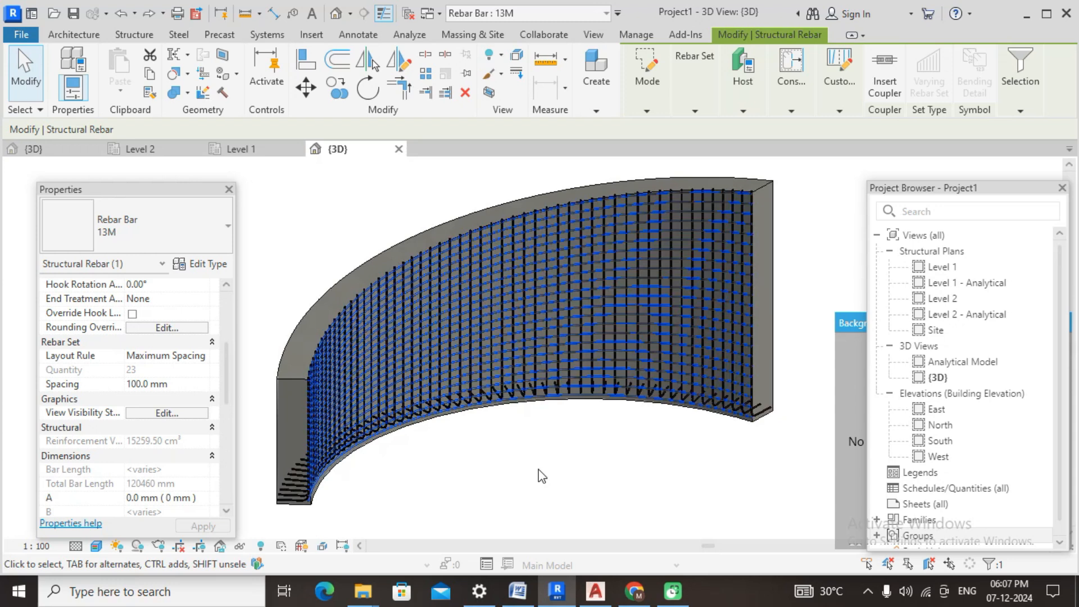
Step: Change the bar type of the horizontal rebar set on the curved wall's inner face to 16M
{"action": "middle_click_drag", "start_coordinate": [542, 476], "coordinate": [563, 490], "text": "shift"}
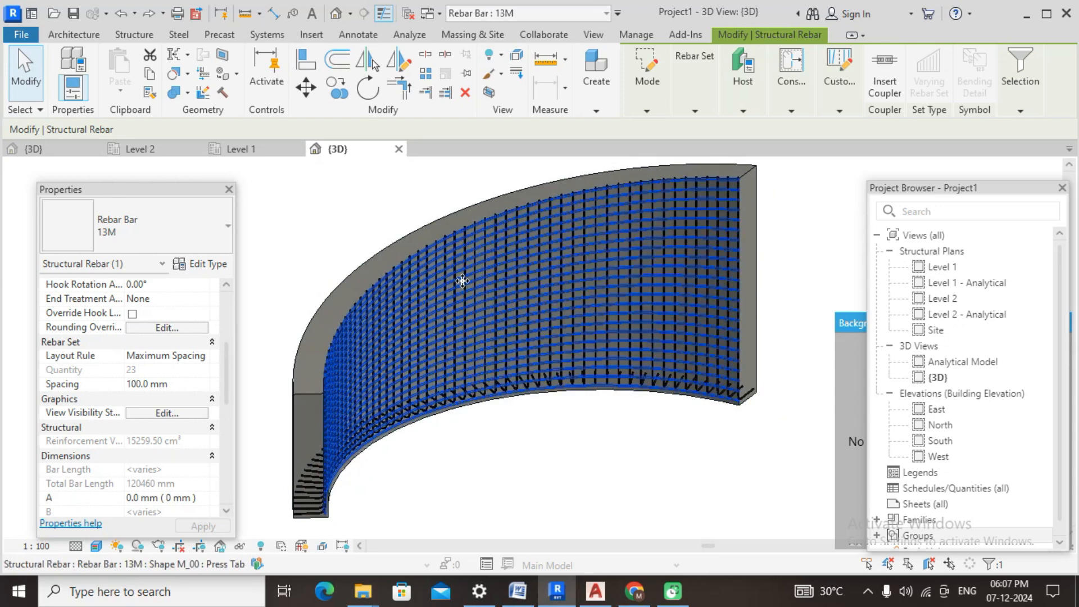
{"action": "left_click", "coordinate": [519, 478]}
{"action": "scroll", "coordinate": [393, 267], "scroll_direction": "up", "scroll_amount": 6}
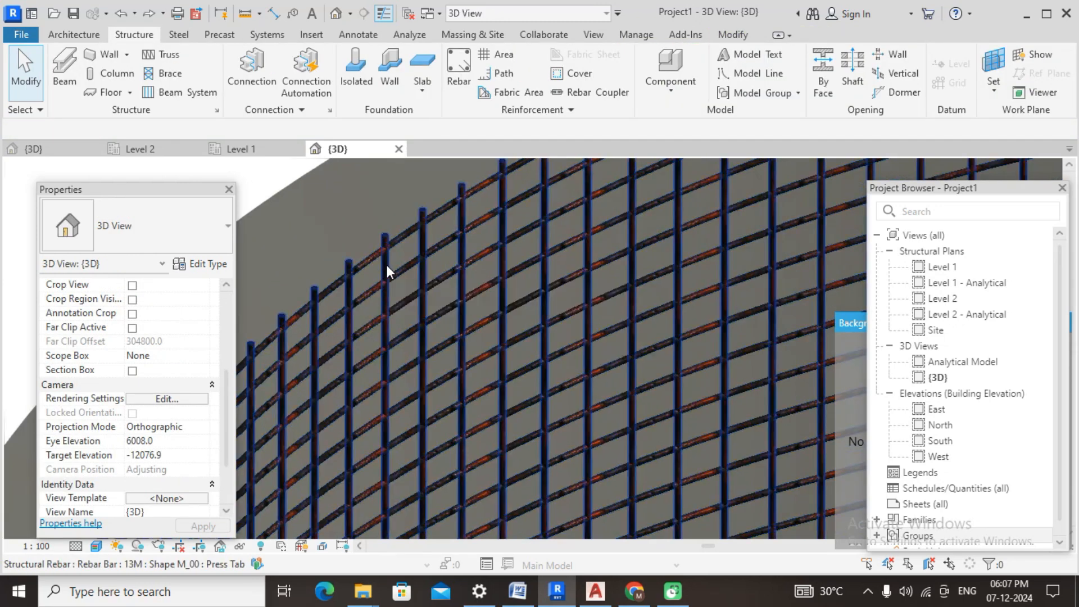
{"action": "left_click", "coordinate": [386, 268]}
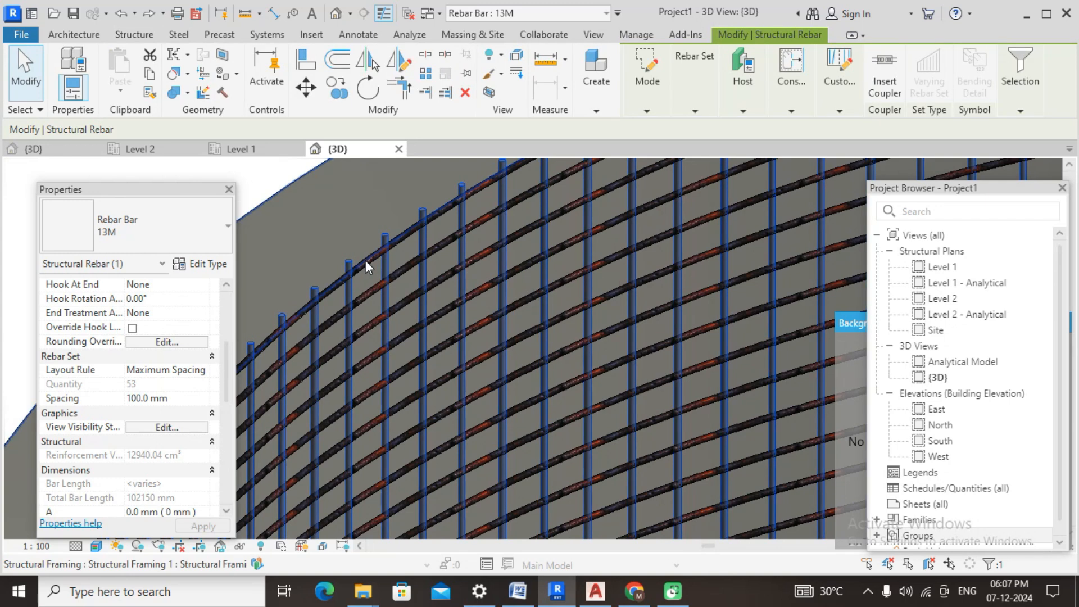
{"action": "left_click", "coordinate": [381, 282]}
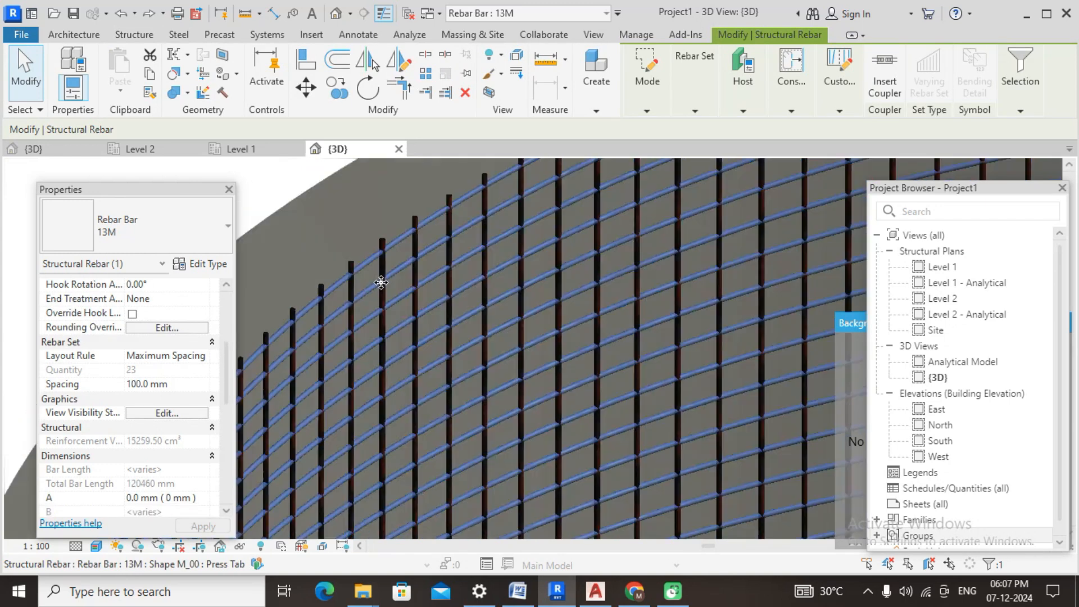
{"action": "scroll", "coordinate": [327, 229], "scroll_direction": "down", "scroll_amount": 3}
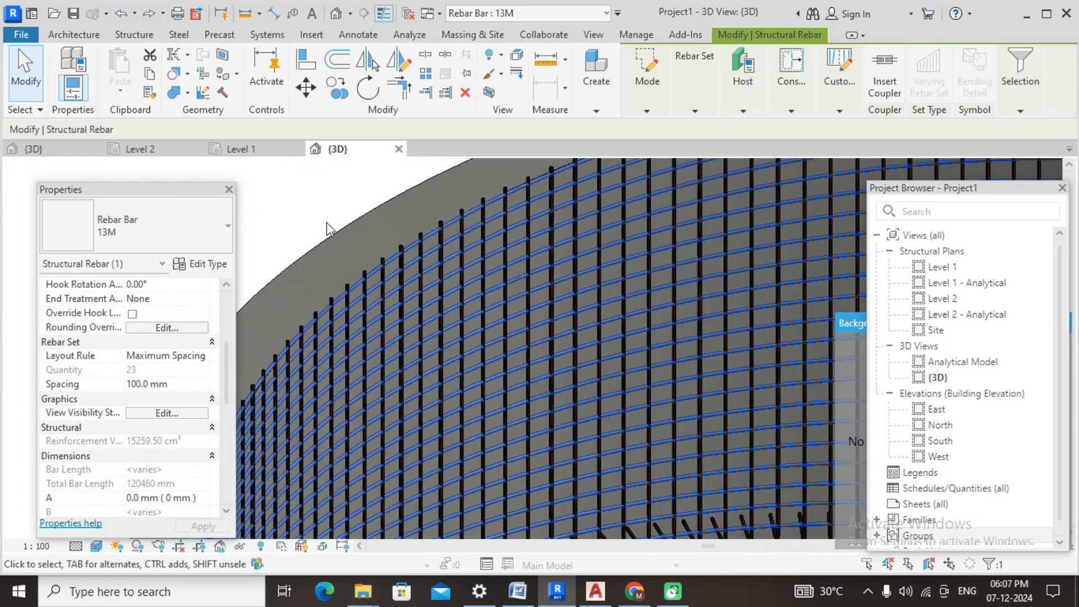
{"action": "left_click", "coordinate": [187, 245]}
{"action": "left_click", "coordinate": [84, 344]}
{"action": "key", "text": "Escape"}
{"action": "scroll", "coordinate": [374, 281], "scroll_direction": "up", "scroll_amount": 3}
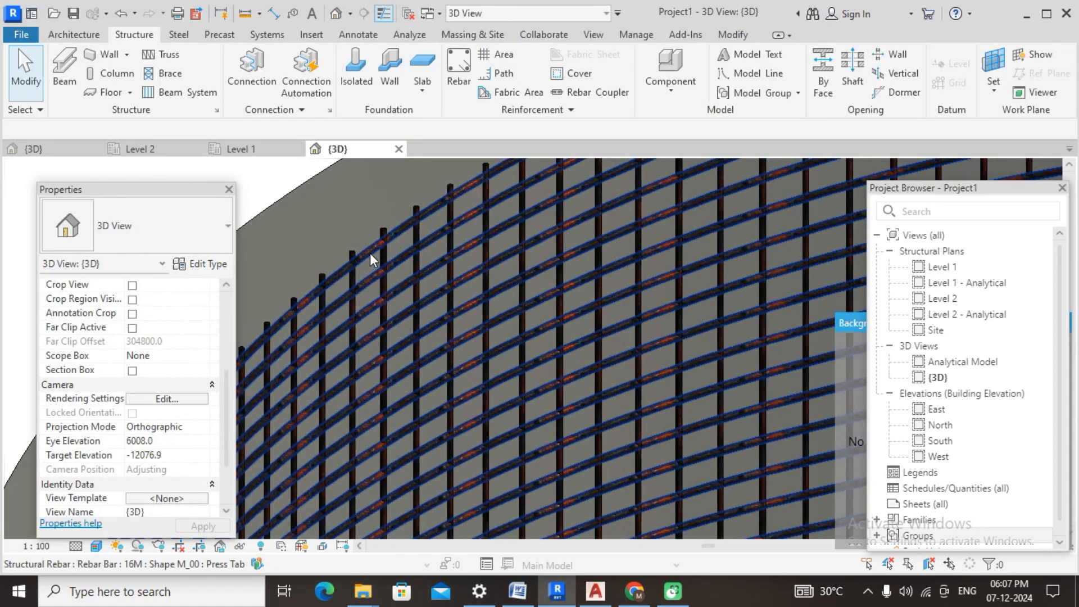
Step: Start a by-element graphics override on the wall's vertical 13M rebar set and set its surface background color to RGB 183-098-047
{"action": "left_click", "coordinate": [370, 253]}
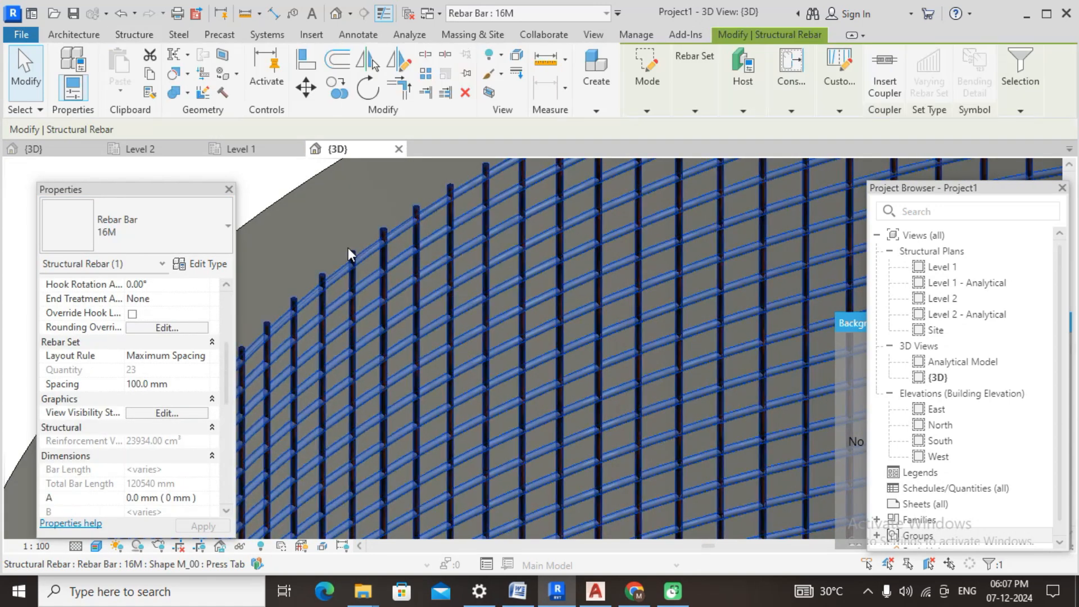
{"action": "key", "text": "Escape"}
{"action": "left_click", "coordinate": [353, 251]}
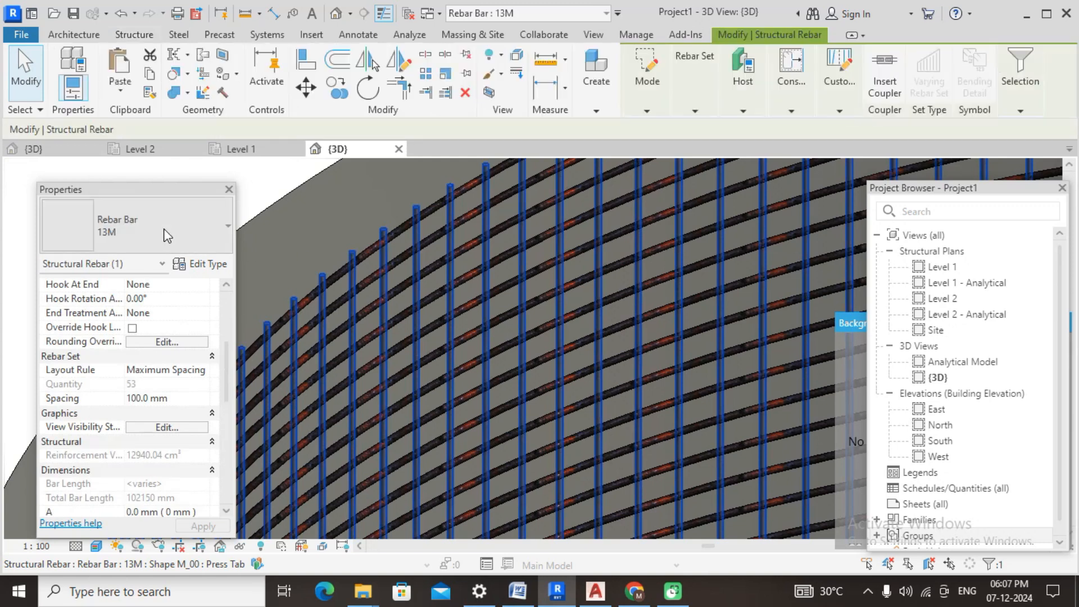
{"action": "right_click", "coordinate": [382, 287]}
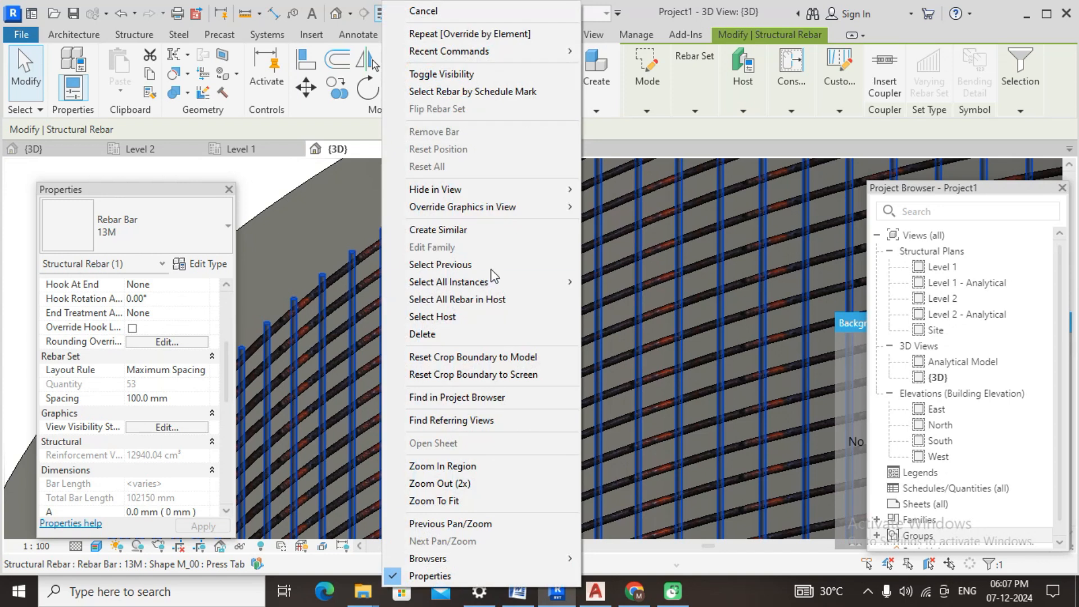
{"action": "mouse_move", "coordinate": [533, 217]}
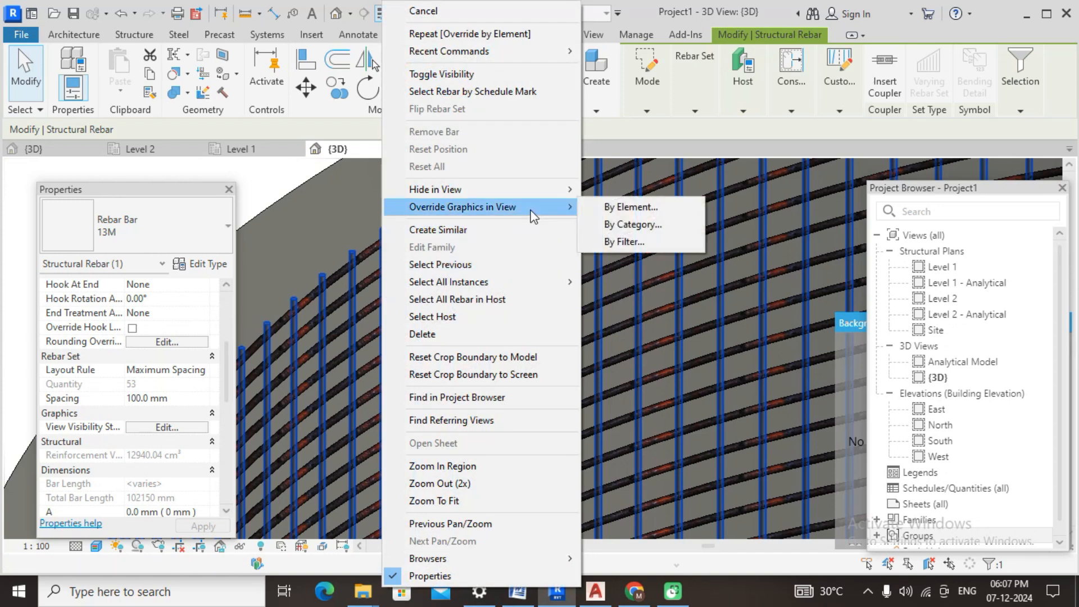
{"action": "left_click", "coordinate": [632, 207]}
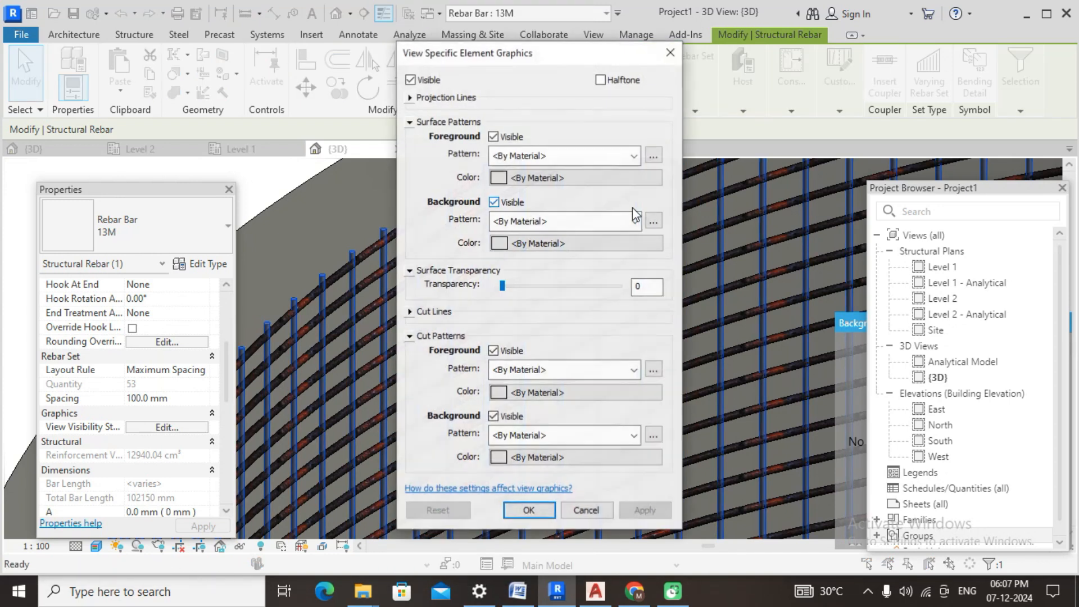
{"action": "left_click", "coordinate": [512, 243]}
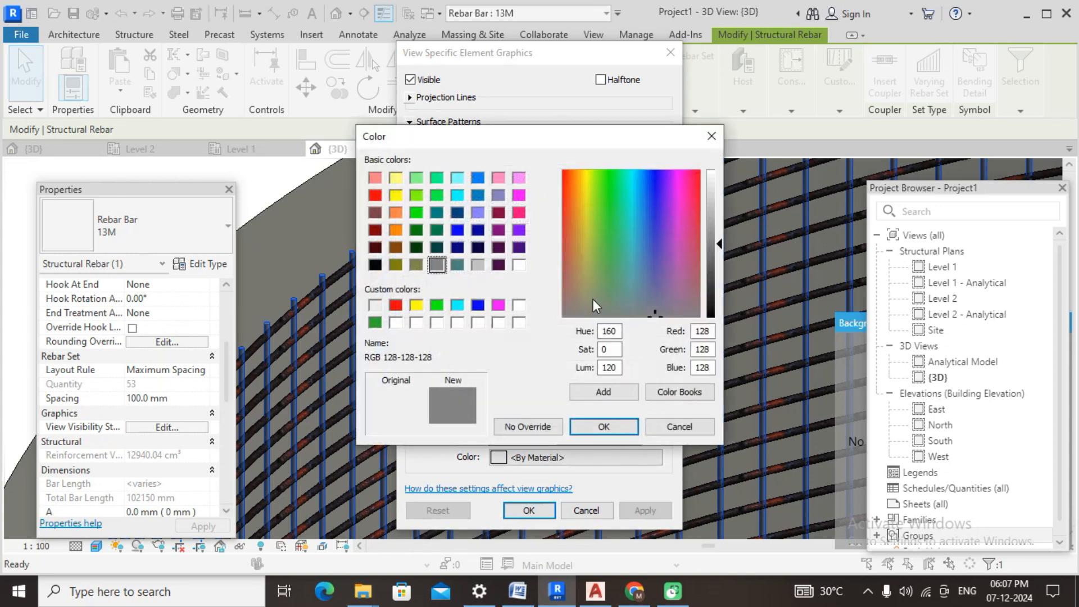
{"action": "left_click", "coordinate": [577, 231]}
{"action": "mouse_move", "coordinate": [715, 252]}
{"action": "left_mouse_down"}
{"action": "mouse_move", "coordinate": [717, 267]}
{"action": "mouse_move", "coordinate": [718, 254]}
{"action": "left_mouse_up"}
{"action": "left_click", "coordinate": [571, 231]}
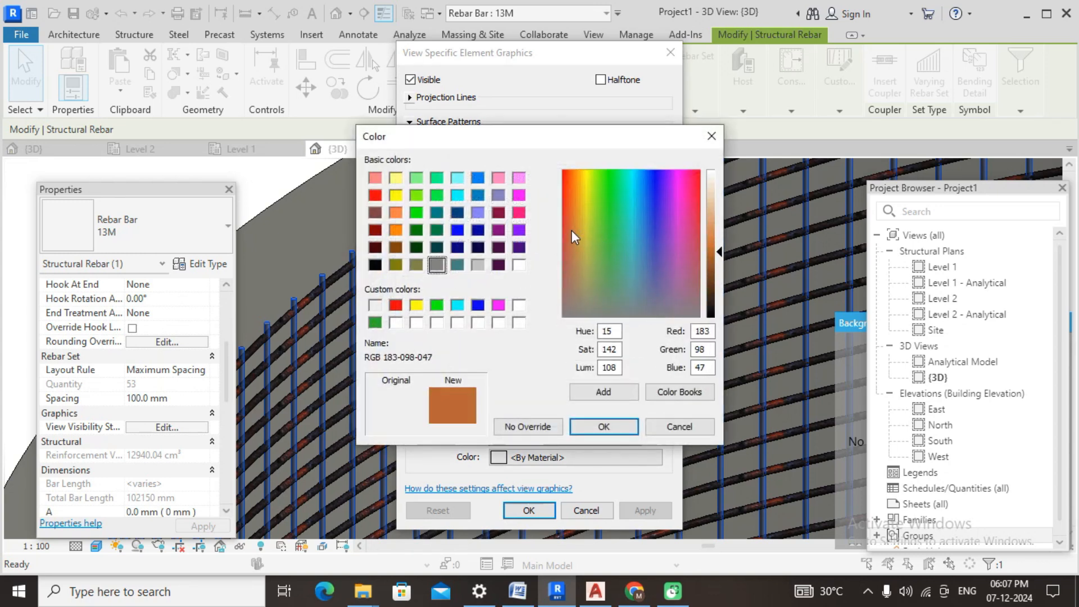
{"action": "left_click", "coordinate": [605, 426]}
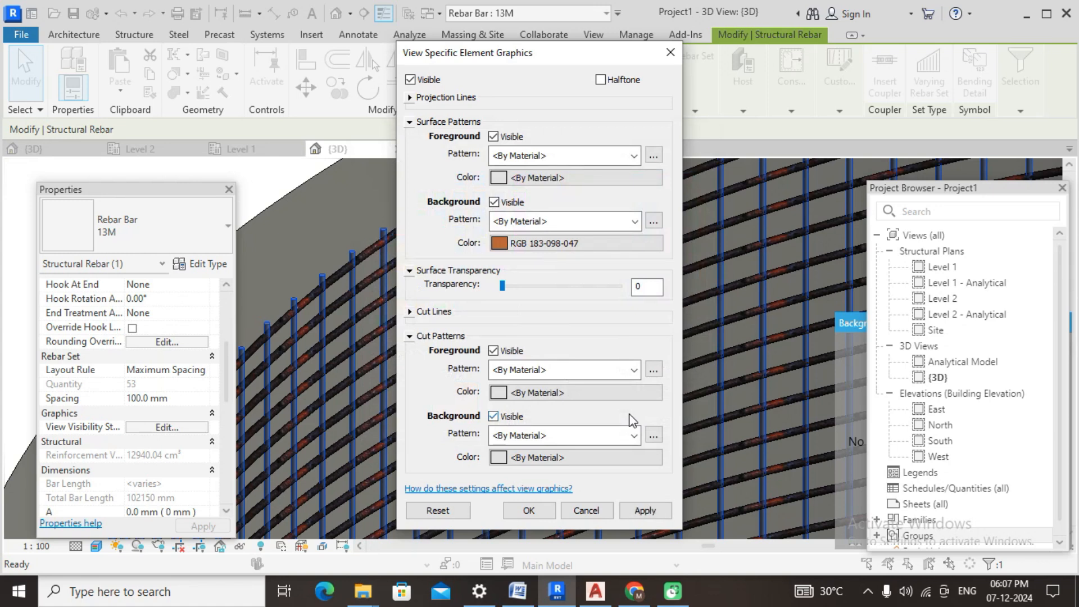
Step: Set the vertical bars' surface background pattern to Solid fill, apply the override and clear the selection
{"action": "left_click", "coordinate": [635, 222]}
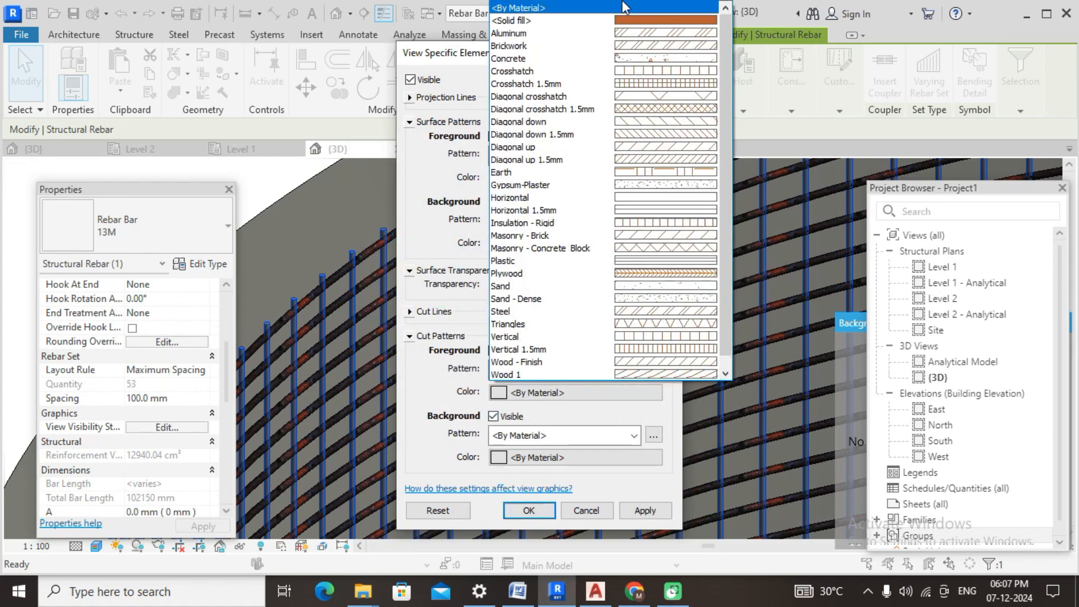
{"action": "left_click", "coordinate": [633, 20]}
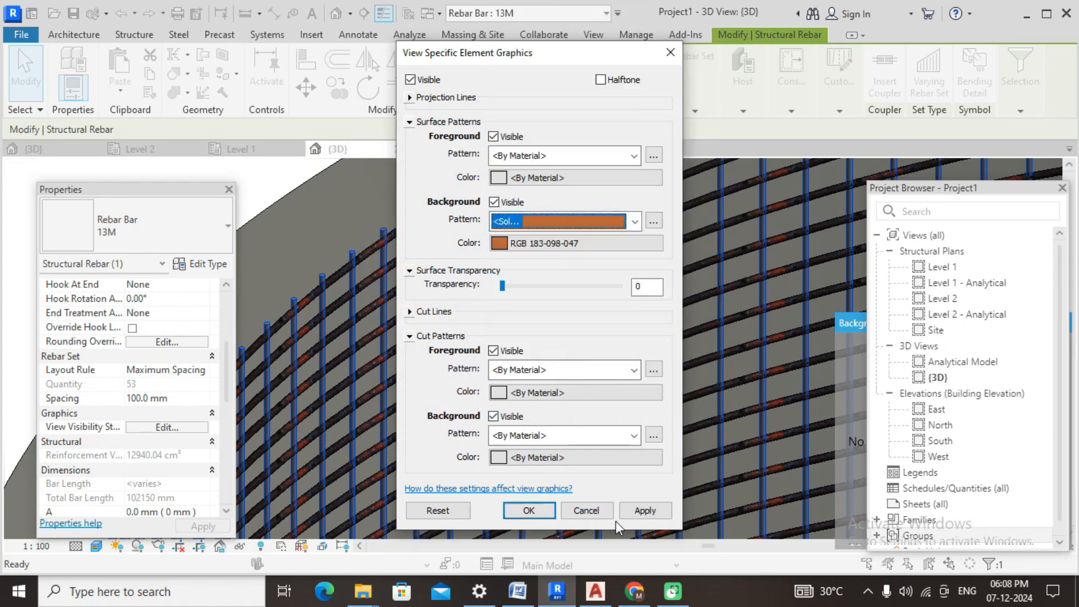
{"action": "left_click", "coordinate": [647, 511]}
{"action": "left_click", "coordinate": [544, 512]}
{"action": "scroll", "coordinate": [618, 346], "scroll_direction": "down", "scroll_amount": 5}
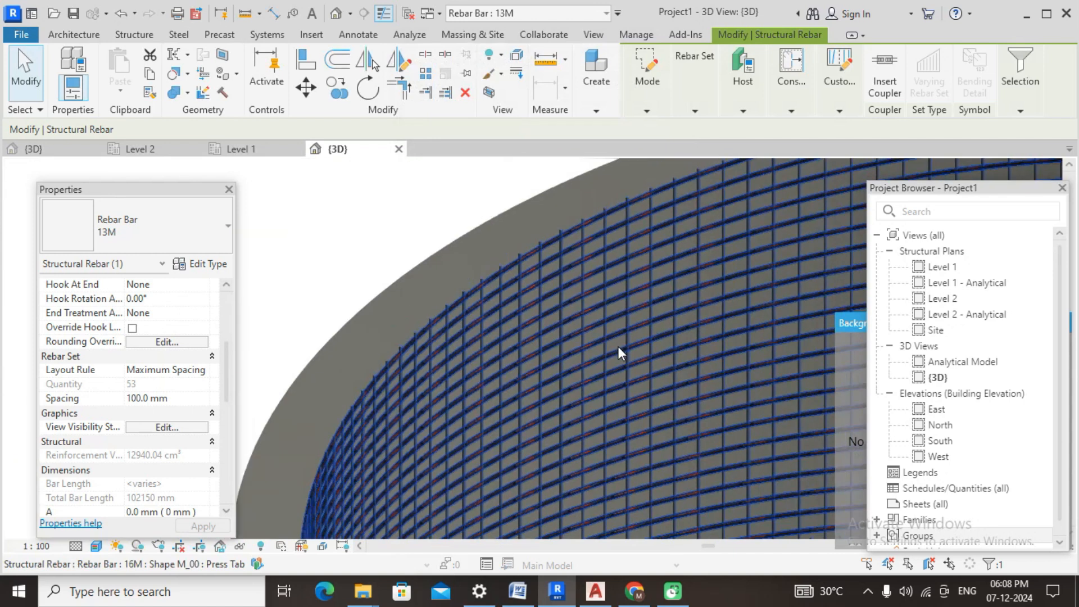
{"action": "left_click", "coordinate": [376, 218]}
Step: Change the 3D view's visual style to Hidden Line
{"action": "scroll", "coordinate": [468, 380], "scroll_direction": "up", "scroll_amount": 3}
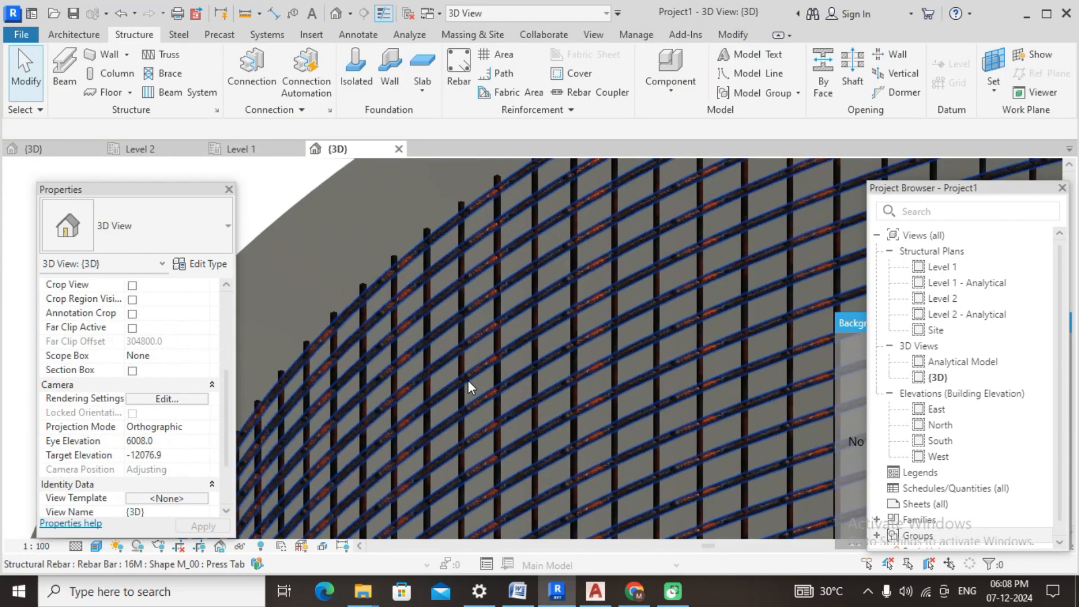
{"action": "left_click", "coordinate": [113, 545]}
{"action": "left_click", "coordinate": [161, 466]}
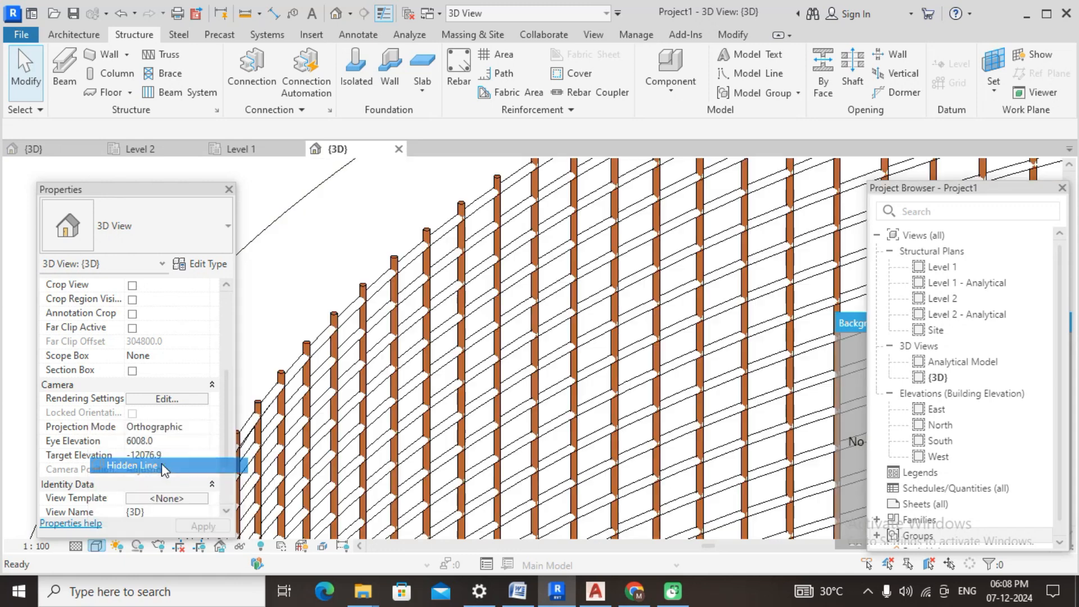
Step: Start a by-element graphics override on the horizontal 16M rebar set and set its surface background color to RGB 048-153-013
{"action": "scroll", "coordinate": [520, 360], "scroll_direction": "down", "scroll_amount": 4}
{"action": "scroll", "coordinate": [626, 515], "scroll_direction": "up", "scroll_amount": 2}
{"action": "scroll", "coordinate": [630, 523], "scroll_direction": "up", "scroll_amount": 4}
{"action": "scroll", "coordinate": [662, 472], "scroll_direction": "up", "scroll_amount": 2}
{"action": "scroll", "coordinate": [662, 471], "scroll_direction": "up", "scroll_amount": 3}
{"action": "left_click", "coordinate": [568, 341]}
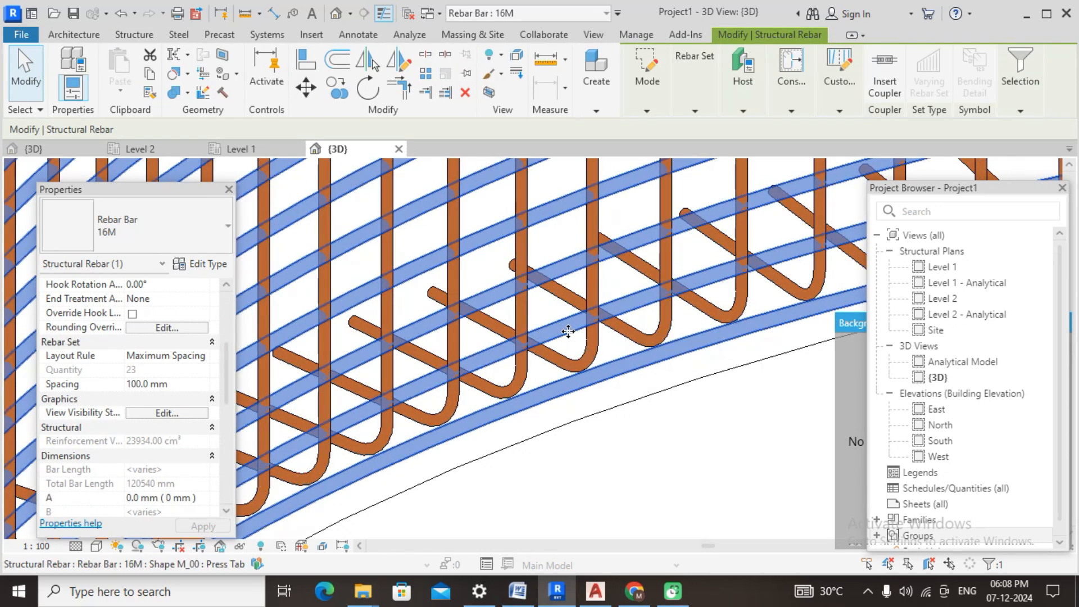
{"action": "right_click", "coordinate": [569, 332]}
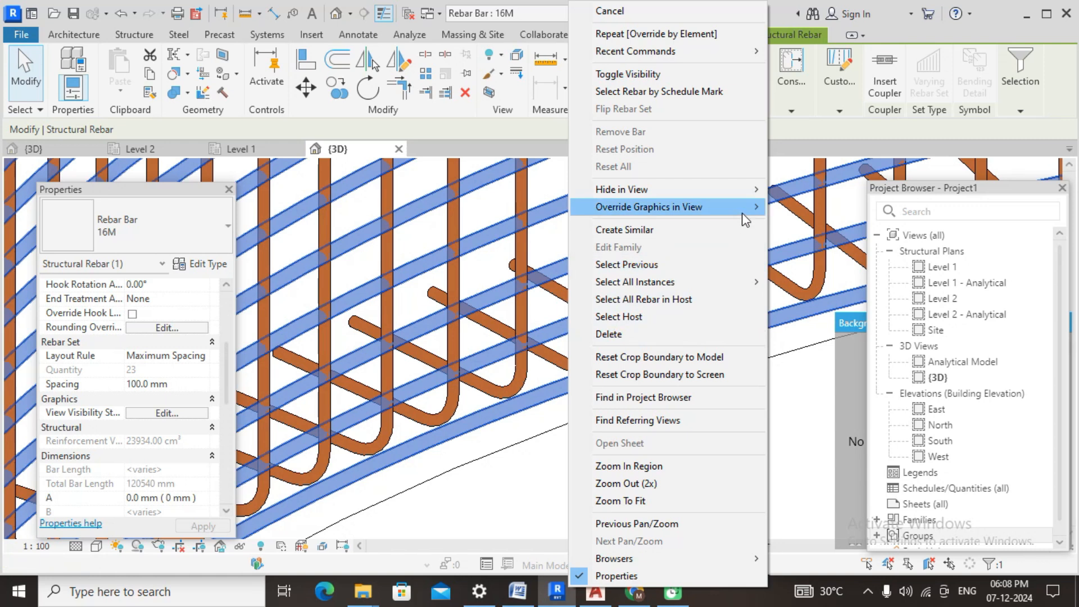
{"action": "mouse_move", "coordinate": [742, 212]}
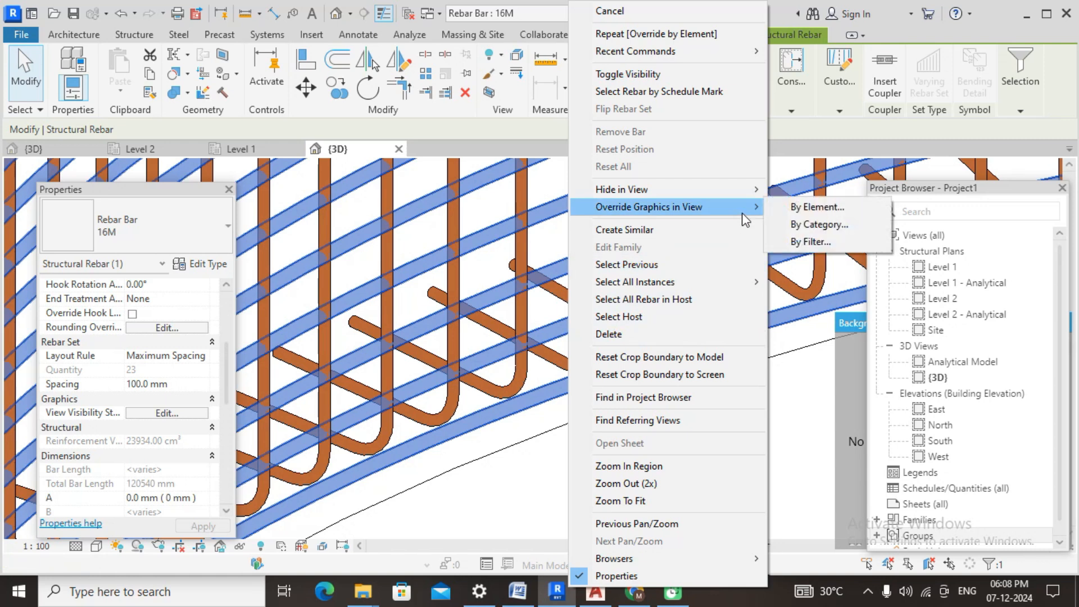
{"action": "left_click", "coordinate": [805, 208]}
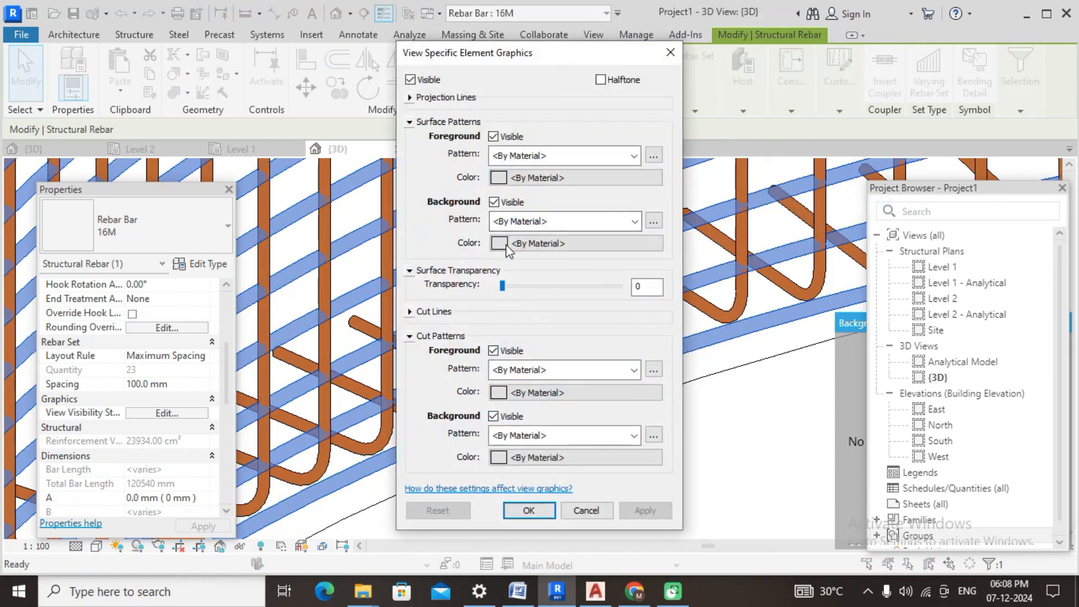
{"action": "left_click", "coordinate": [506, 245]}
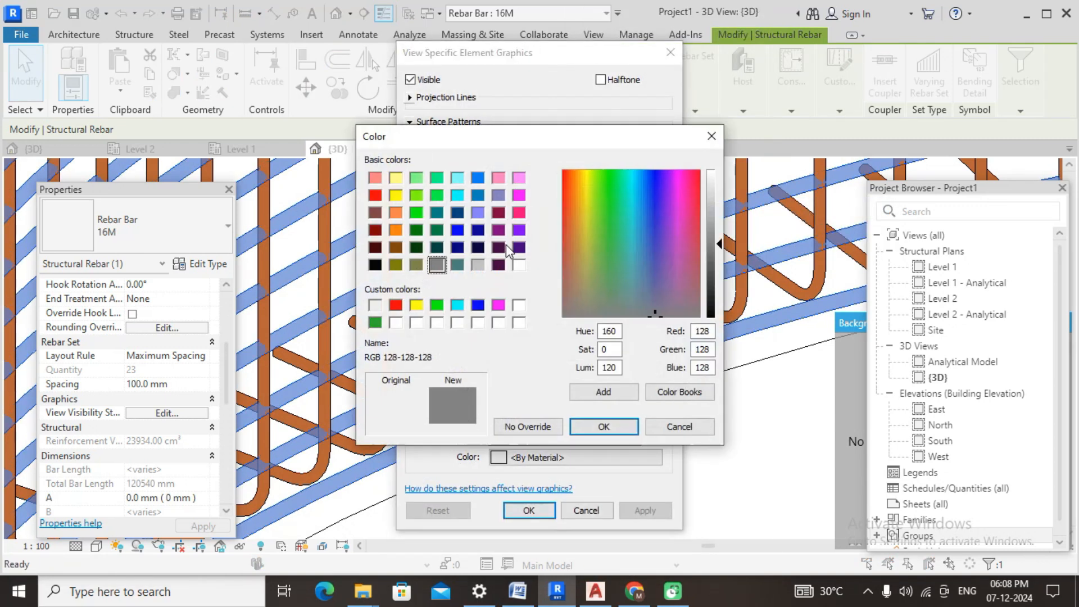
{"action": "left_click", "coordinate": [602, 193]}
{"action": "left_click_drag", "start_coordinate": [719, 258], "coordinate": [719, 275]}
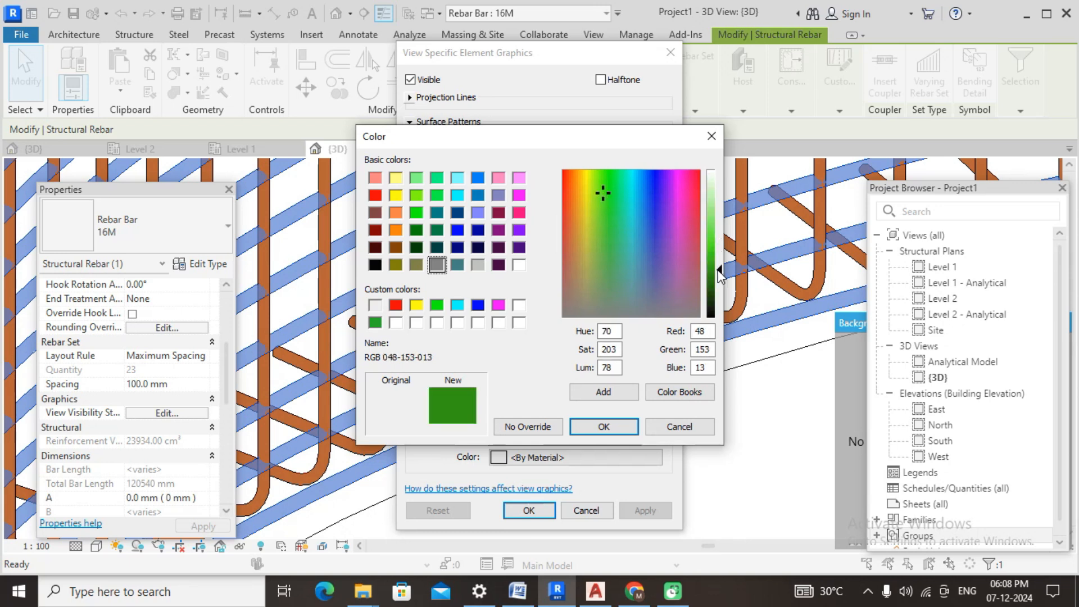
{"action": "left_click", "coordinate": [615, 426]}
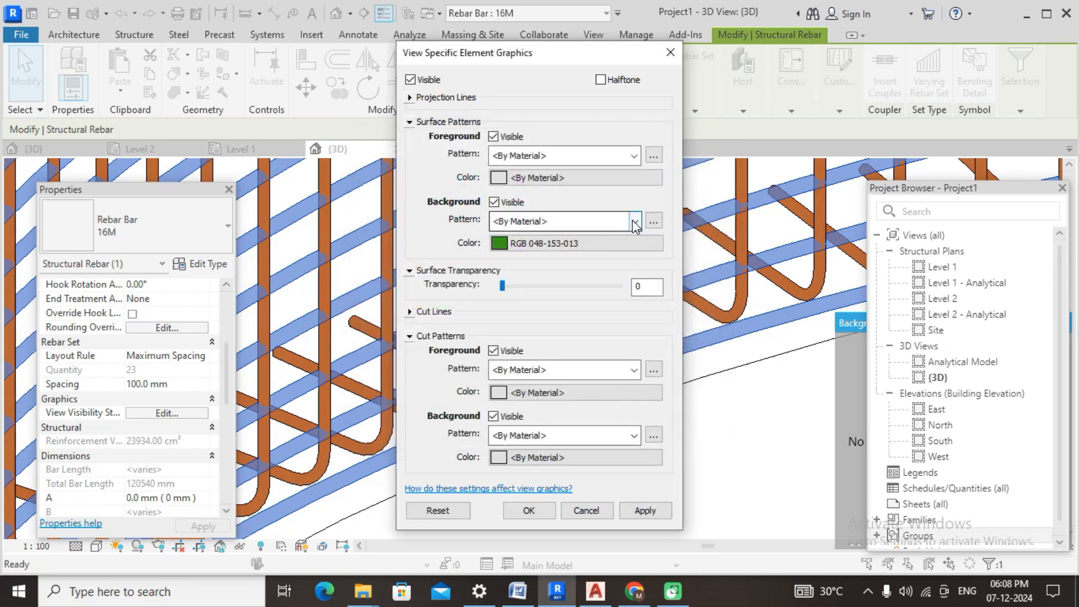
Step: Give the horizontal bars a Solid fill surface background pattern, apply the override and deselect the set
{"action": "left_click", "coordinate": [634, 222]}
{"action": "left_click", "coordinate": [627, 23]}
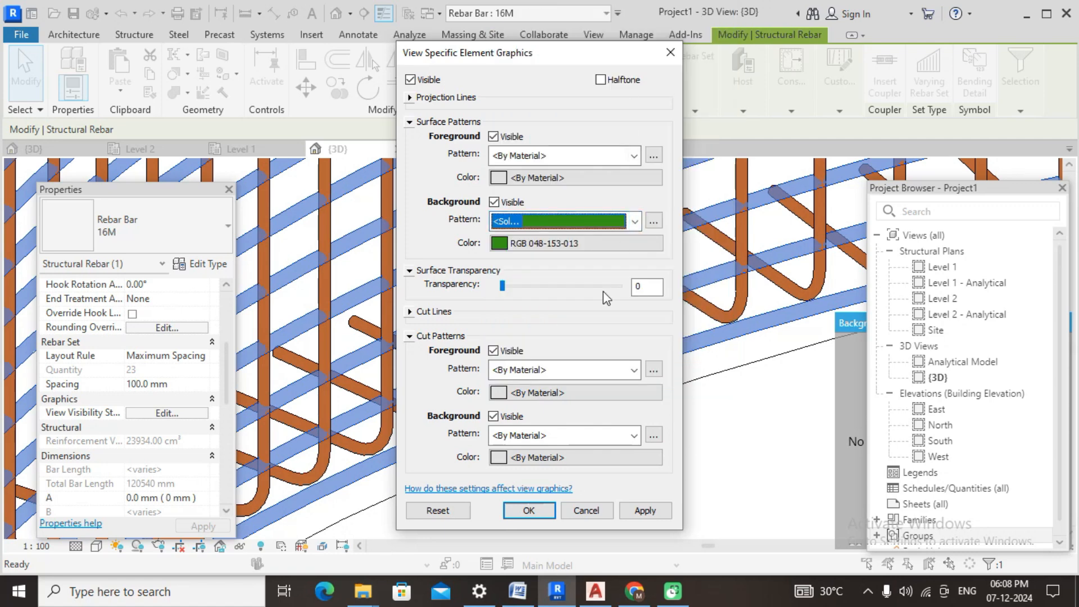
{"action": "left_click", "coordinate": [639, 512]}
{"action": "left_click", "coordinate": [529, 511]}
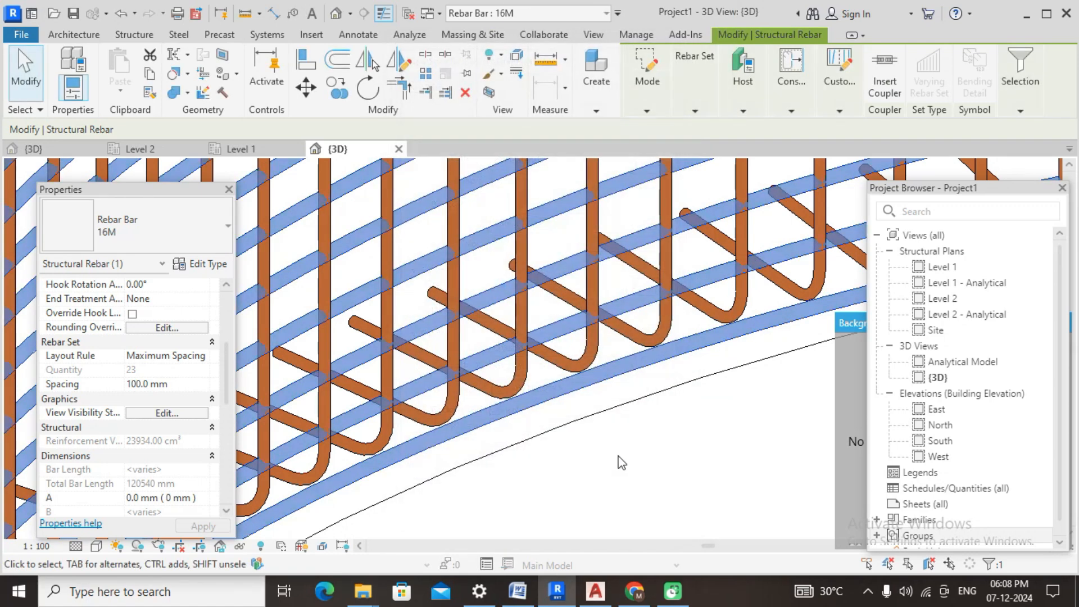
{"action": "left_click", "coordinate": [621, 428]}
Step: Examine the recolored reinforcement across the whole curved wall and the neighboring unreinforced curved wall in the 3D view
{"action": "scroll", "coordinate": [621, 427], "scroll_direction": "down", "scroll_amount": 3}
{"action": "middle_click_drag", "start_coordinate": [620, 428], "coordinate": [592, 467]}
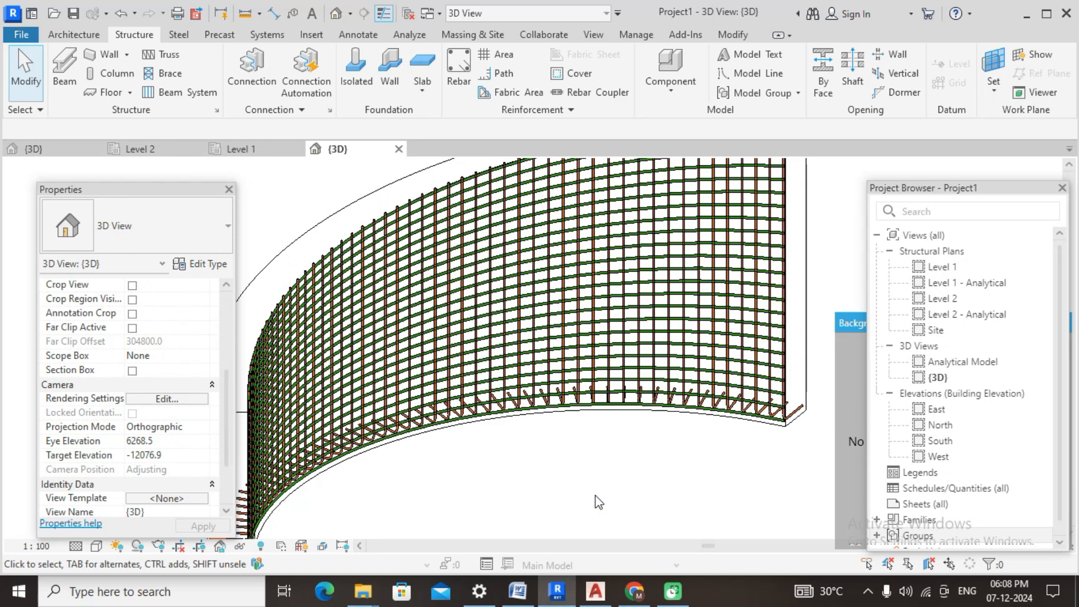
{"action": "scroll", "coordinate": [595, 495], "scroll_direction": "down", "scroll_amount": 6}
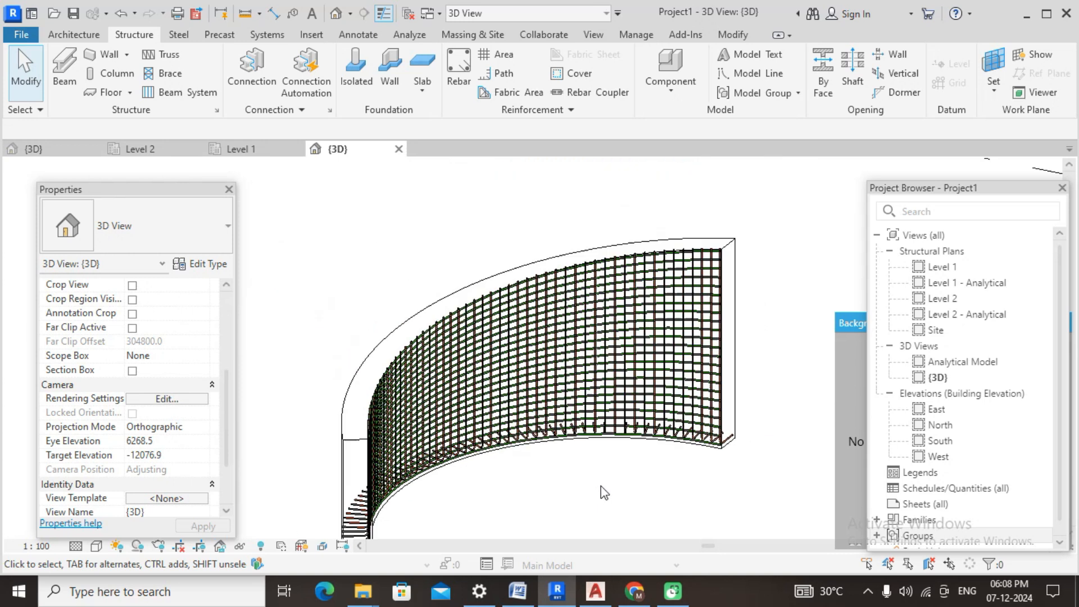
{"action": "middle_click_drag", "start_coordinate": [707, 472], "coordinate": [658, 363]}
{"action": "scroll", "coordinate": [618, 331], "scroll_direction": "down", "scroll_amount": 3}
{"action": "scroll", "coordinate": [522, 443], "scroll_direction": "down", "scroll_amount": 1}
{"action": "middle_click_drag", "start_coordinate": [527, 449], "coordinate": [551, 454]}
{"action": "scroll", "coordinate": [539, 441], "scroll_direction": "up", "scroll_amount": 2}
{"action": "middle_click_drag", "start_coordinate": [673, 392], "coordinate": [530, 367]}
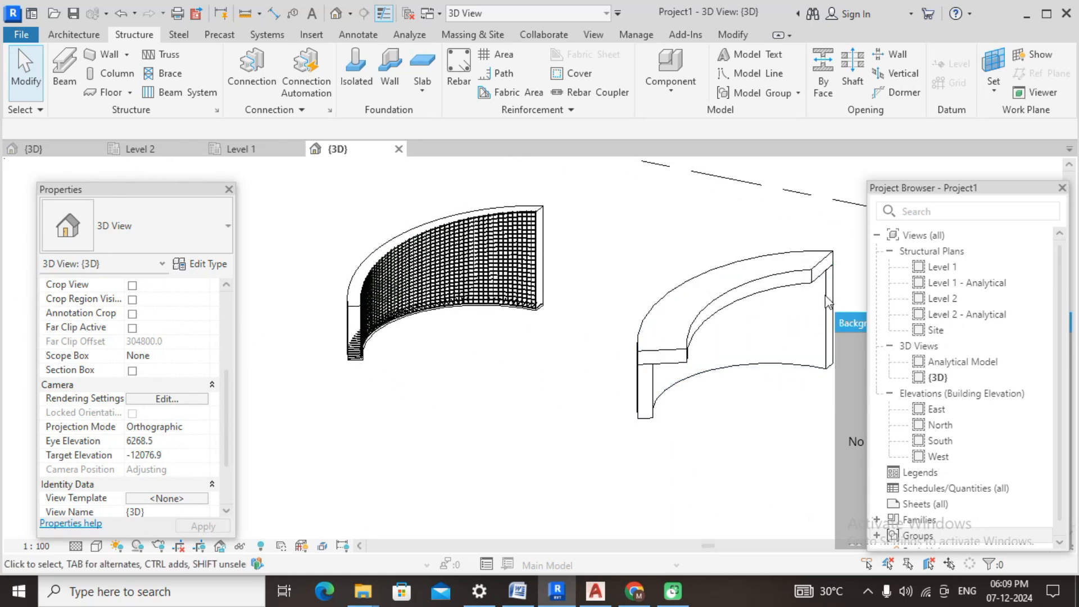
Step: Open the Level 1 structural plan and start a vertical structural column with its height set up to Level 2
{"action": "double_click", "coordinate": [938, 267]}
{"action": "middle_click_drag", "start_coordinate": [754, 286], "coordinate": [449, 306]}
{"action": "left_click", "coordinate": [75, 35]}
{"action": "left_click", "coordinate": [147, 36]}
{"action": "left_click", "coordinate": [111, 78]}
{"action": "left_click", "coordinate": [332, 131]}
{"action": "left_click", "coordinate": [329, 152]}
{"action": "left_click", "coordinate": [389, 130]}
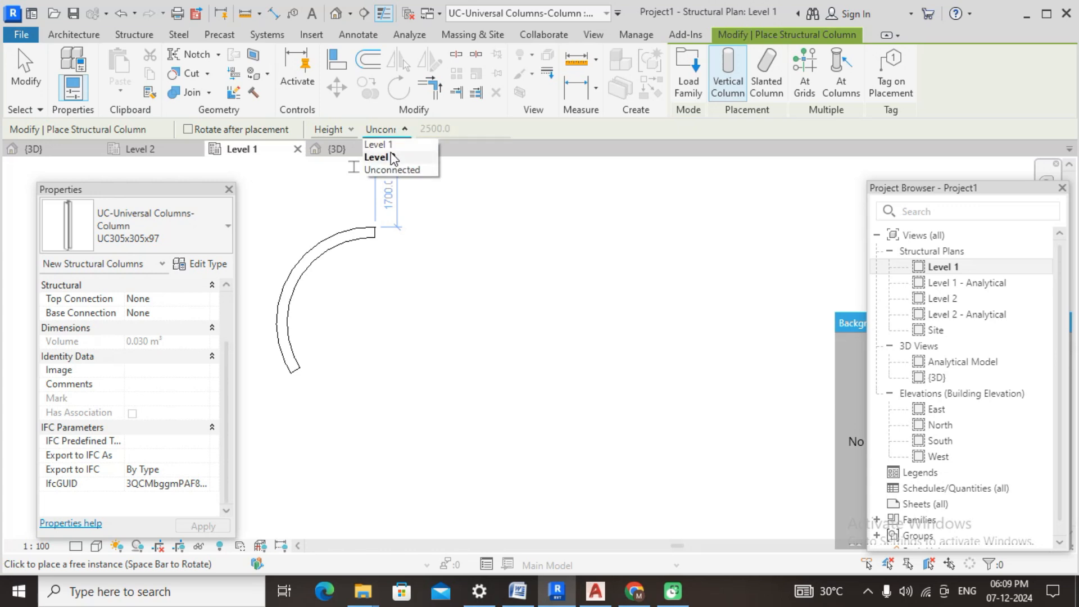
{"action": "left_click", "coordinate": [391, 158]}
Step: Place two aligned 300 x 450mm M_Concrete-Rectangular-Column columns about 2000 mm apart in the empty area beside the curved walls
{"action": "left_click", "coordinate": [157, 224]}
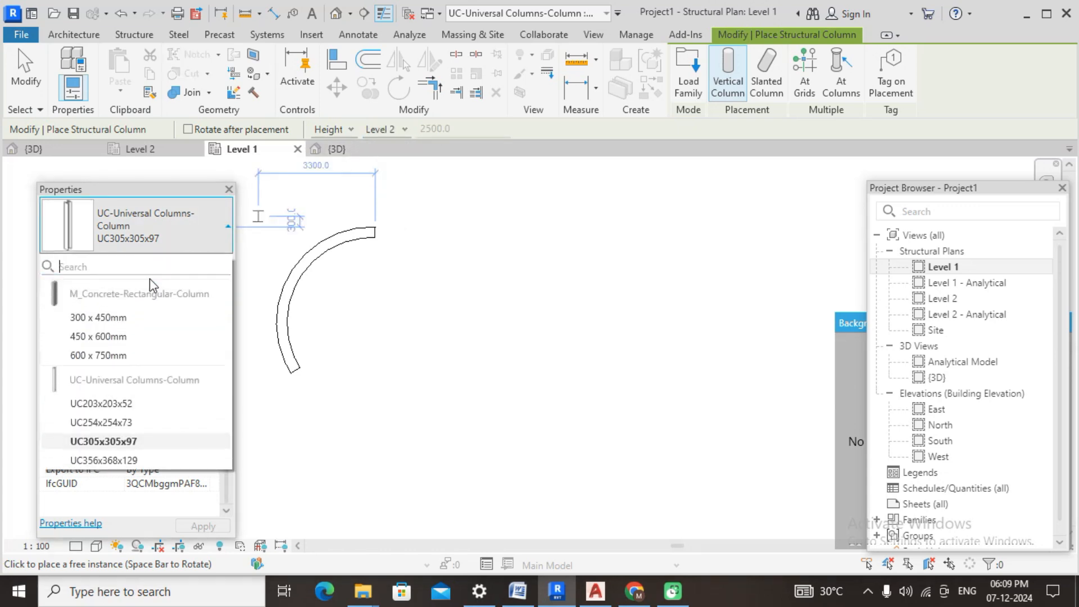
{"action": "left_click", "coordinate": [104, 318]}
{"action": "middle_click_drag", "start_coordinate": [489, 319], "coordinate": [452, 325]}
{"action": "scroll", "coordinate": [452, 324], "scroll_direction": "up", "scroll_amount": 1}
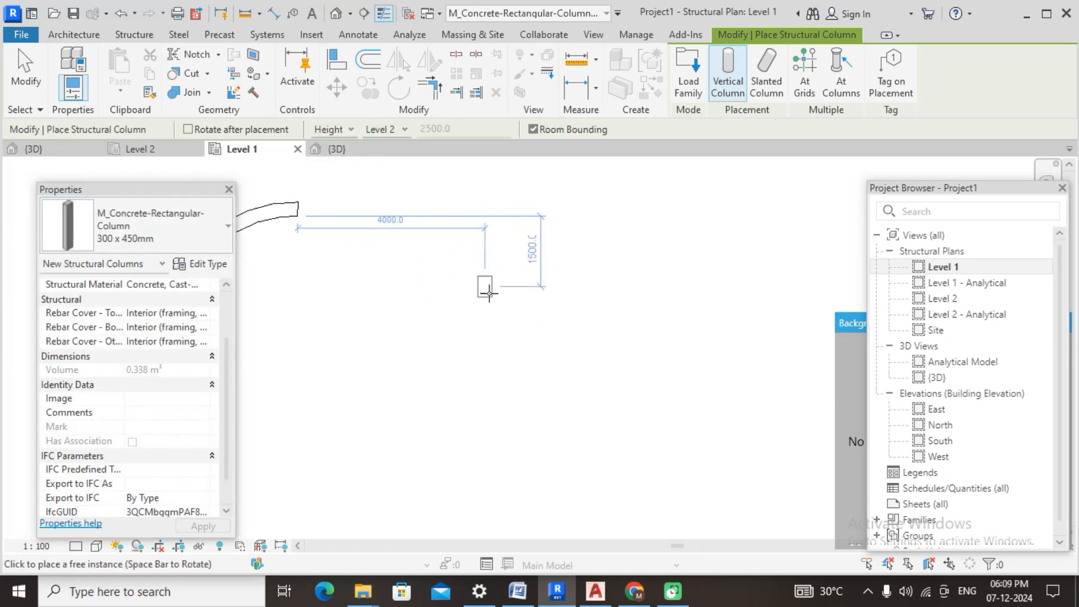
{"action": "left_click", "coordinate": [490, 291]}
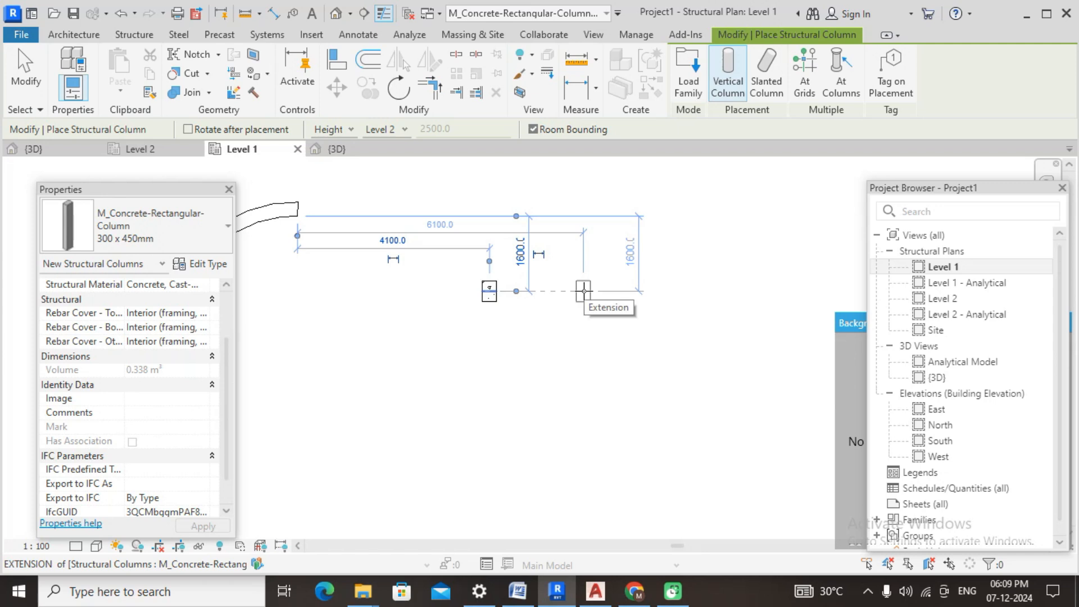
{"action": "left_click", "coordinate": [583, 291]}
{"action": "key", "text": "Escape"}
{"action": "key", "text": "Escape"}
{"action": "scroll", "coordinate": [561, 303], "scroll_direction": "up", "scroll_amount": 2}
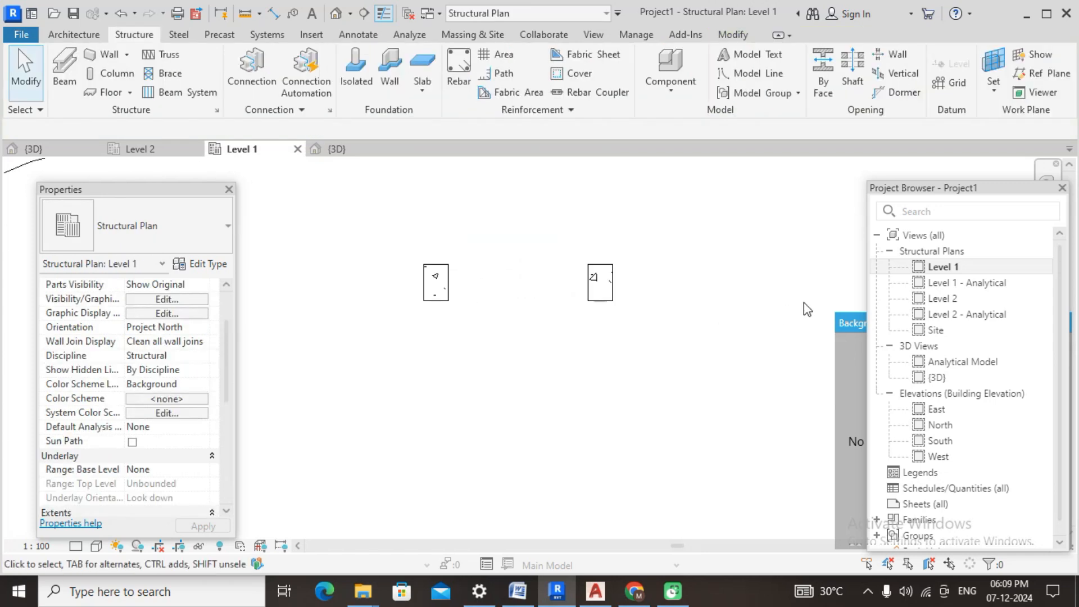
Step: In the Level 2 structural plan, move the outer column about 1100 mm farther from the other column, keeping them aligned
{"action": "double_click", "coordinate": [944, 298]}
{"action": "scroll", "coordinate": [641, 354], "scroll_direction": "up", "scroll_amount": 4}
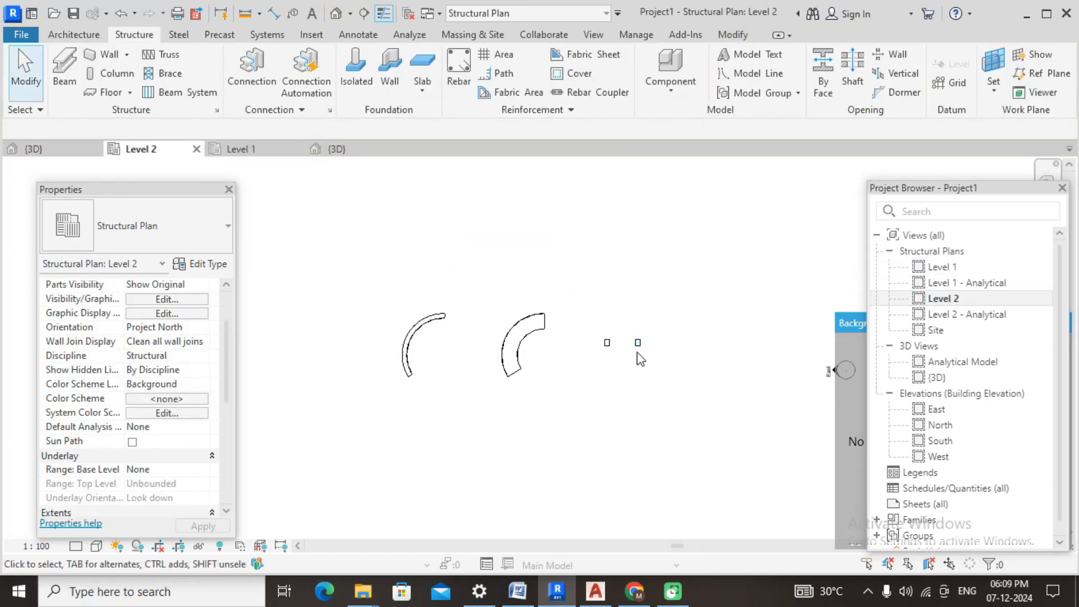
{"action": "scroll", "coordinate": [641, 359], "scroll_direction": "up", "scroll_amount": 2}
{"action": "left_click", "coordinate": [633, 312]}
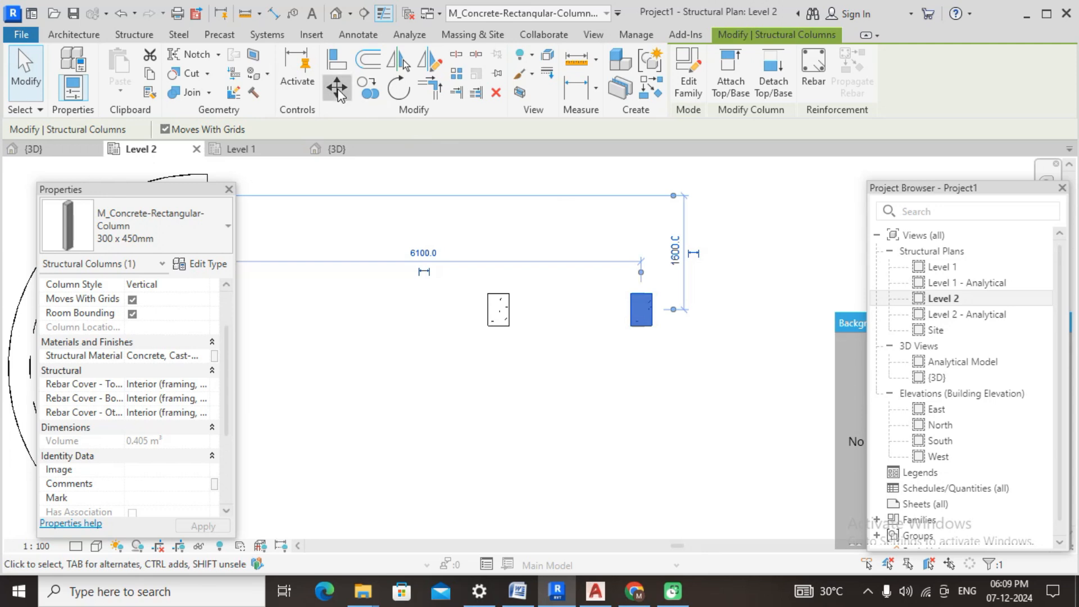
{"action": "left_click_drag", "start_coordinate": [631, 314], "coordinate": [710, 312]}
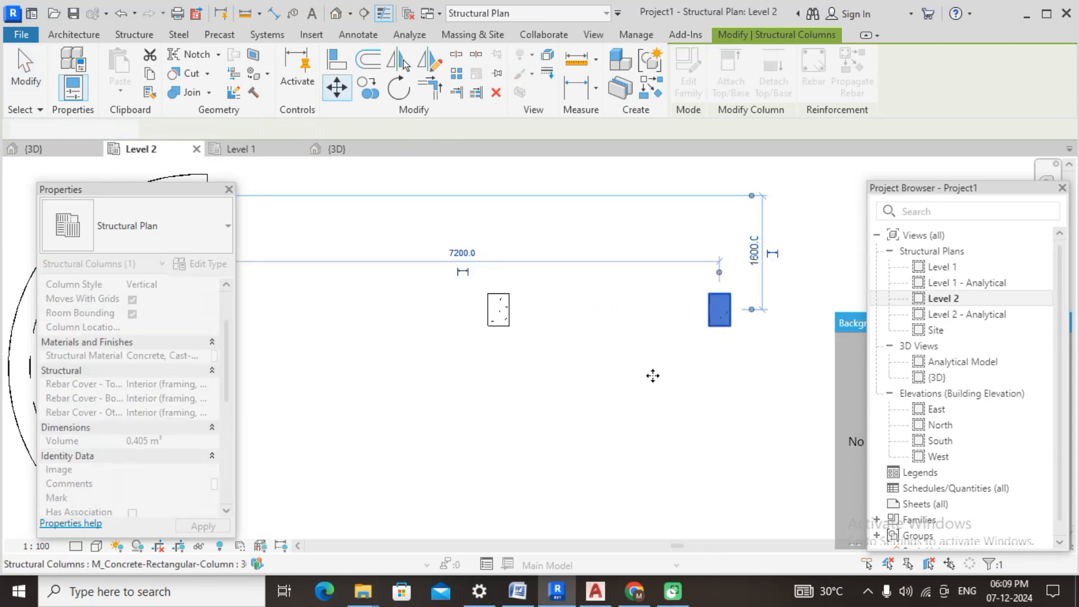
{"action": "left_click", "coordinate": [653, 373]}
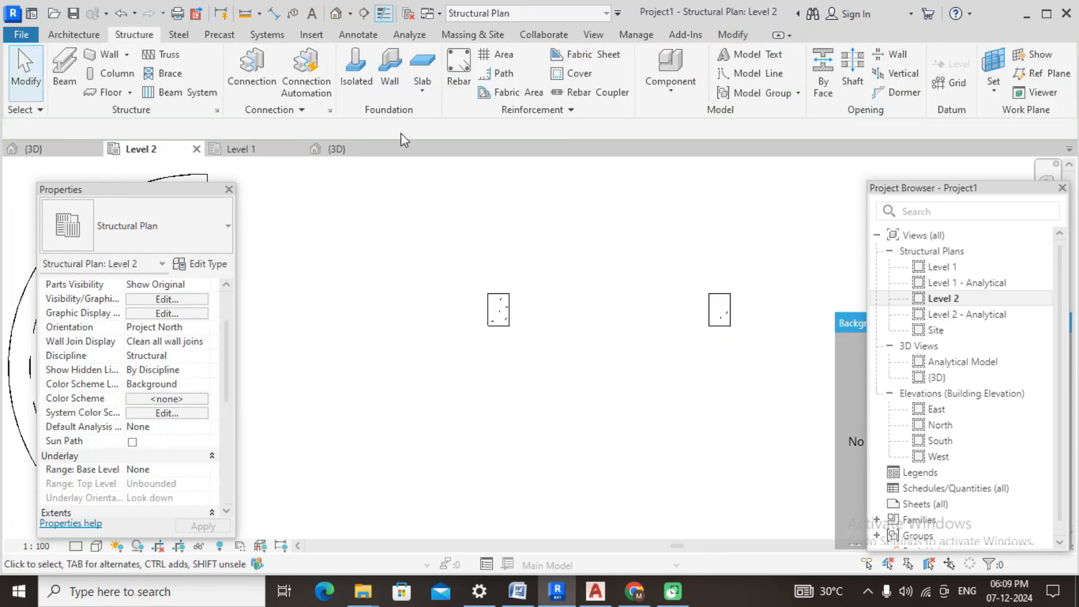
Step: Start a beam and duplicate the M_Concrete-Rectangular Beam 300 x 600mm type as a new type named 450X600
{"action": "left_click", "coordinate": [63, 68]}
{"action": "left_click", "coordinate": [169, 225]}
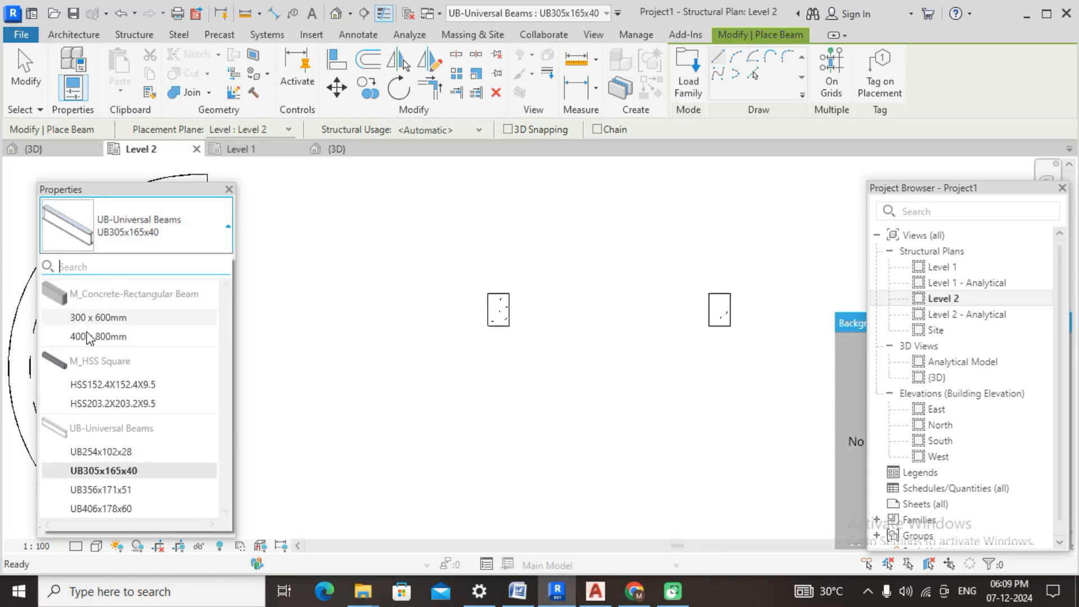
{"action": "left_click", "coordinate": [99, 318]}
{"action": "left_click", "coordinate": [200, 263]}
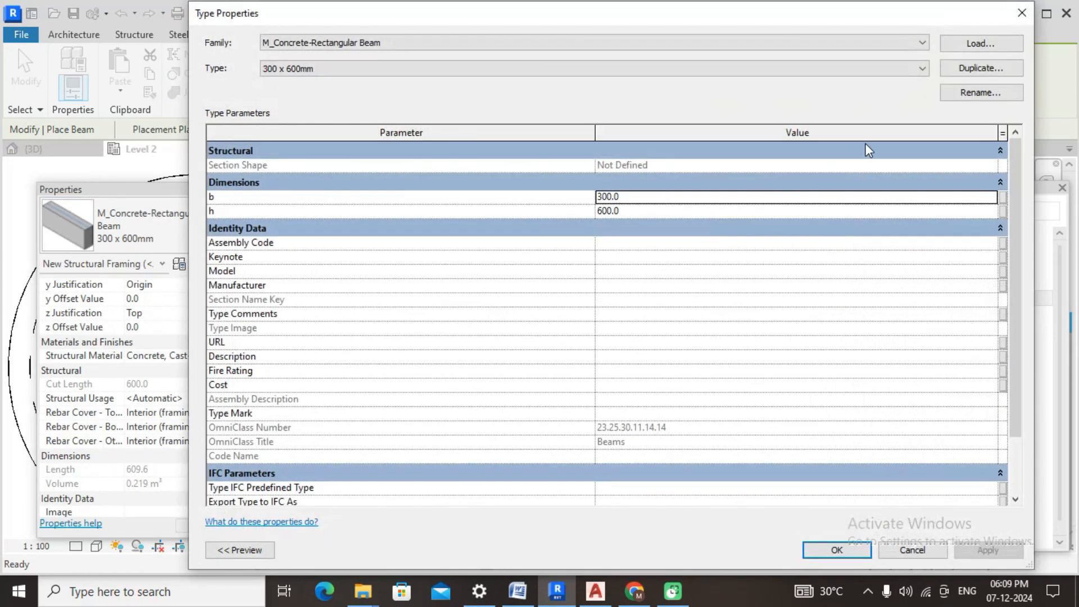
{"action": "left_click", "coordinate": [981, 68]}
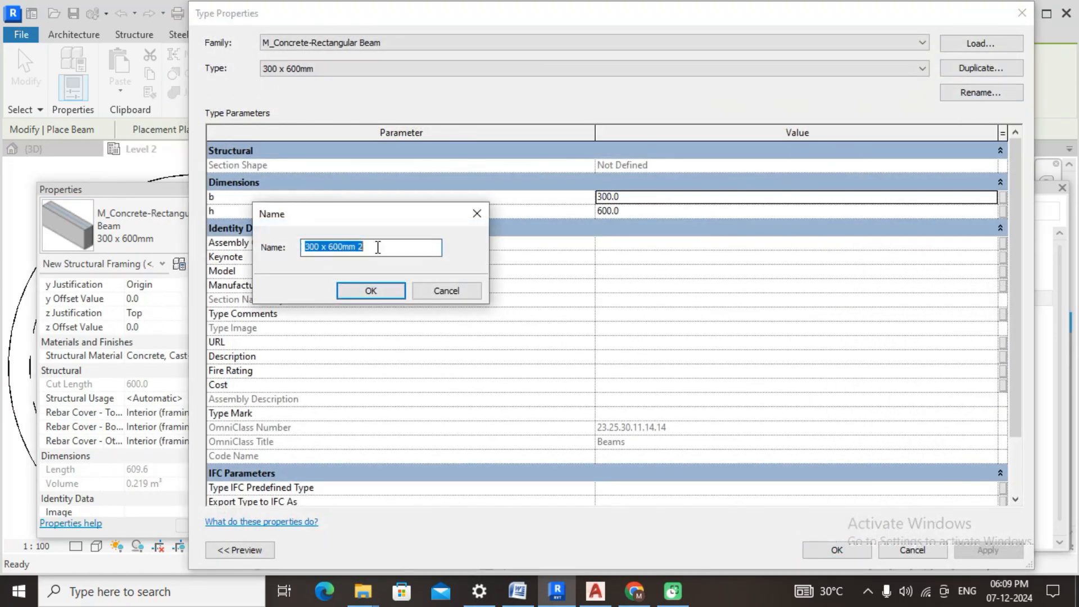
{"action": "type", "text": "450X"}
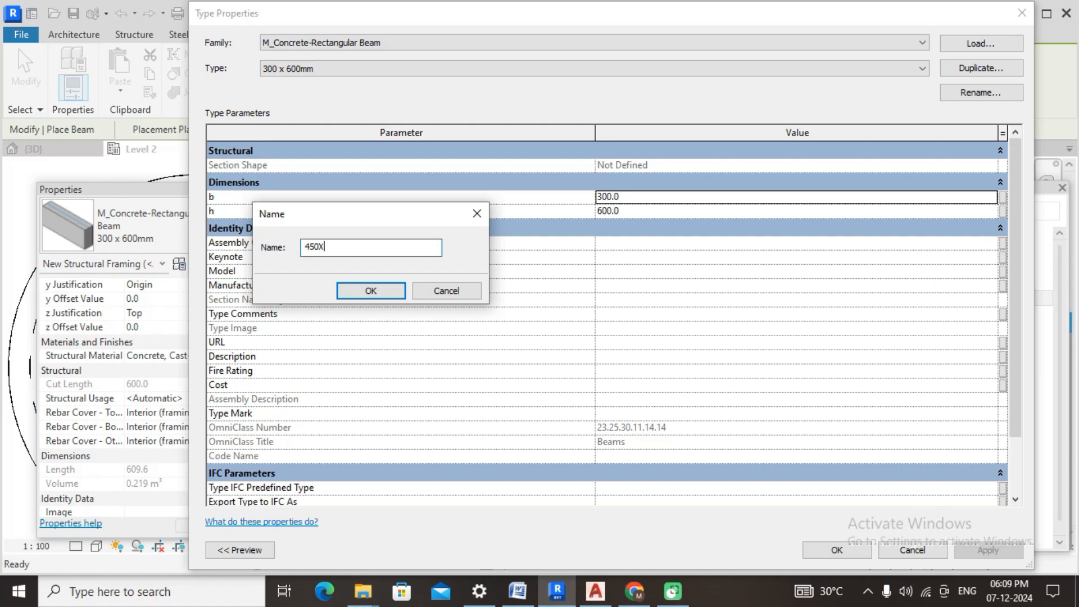
{"action": "type", "text": "600"}
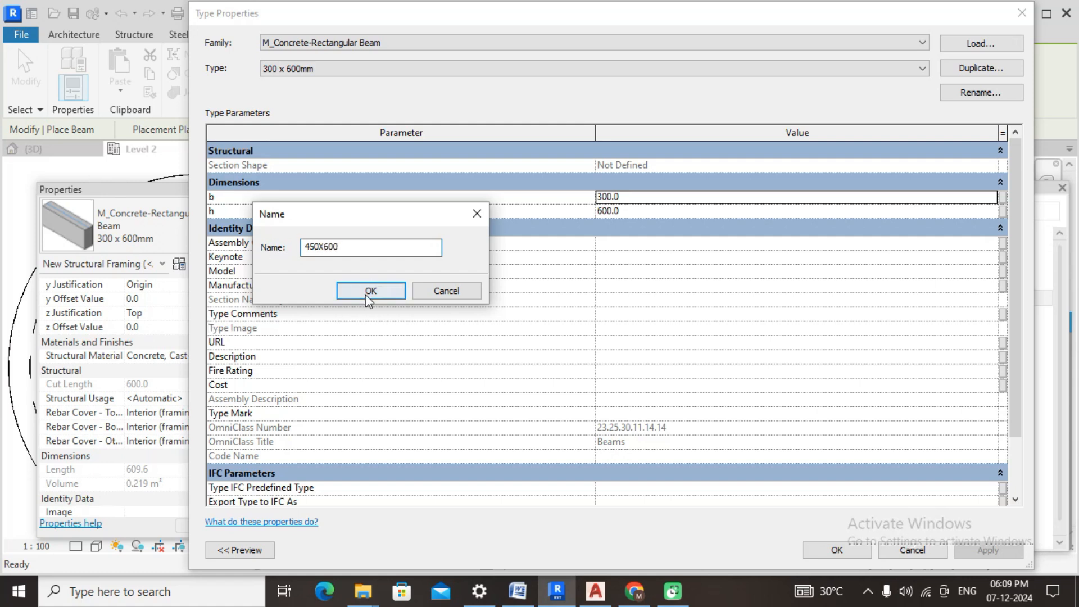
{"action": "left_click", "coordinate": [371, 291]}
Step: Set the width b of the 450X600 beam type to 450 and accept the type properties
{"action": "left_click", "coordinate": [651, 192]}
{"action": "type", "text": "45"}
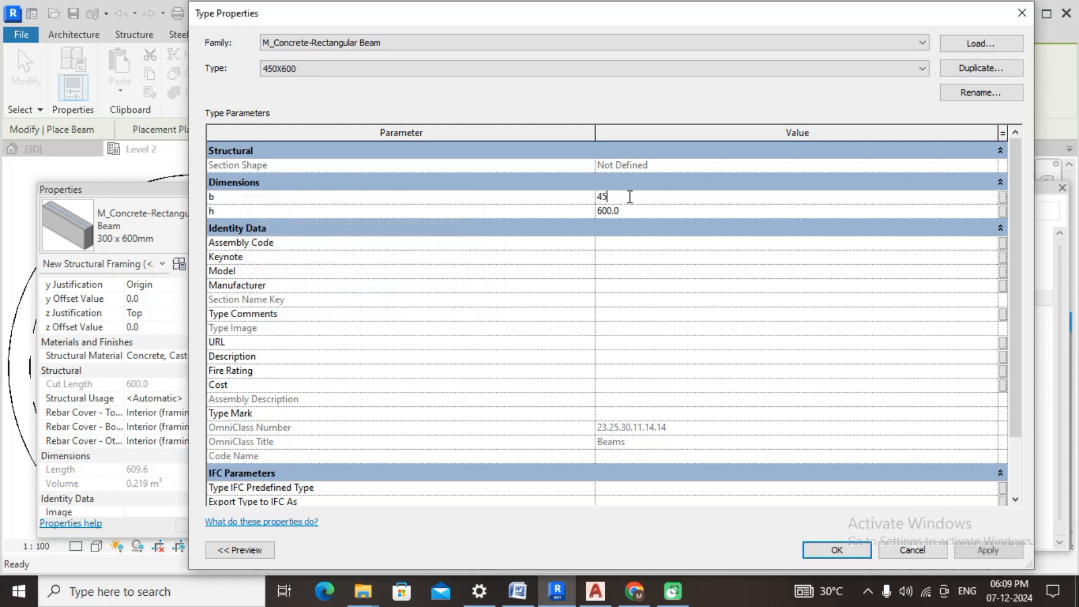
{"action": "type", "text": "0"}
{"action": "left_click_drag", "start_coordinate": [760, 19], "coordinate": [541, 9]}
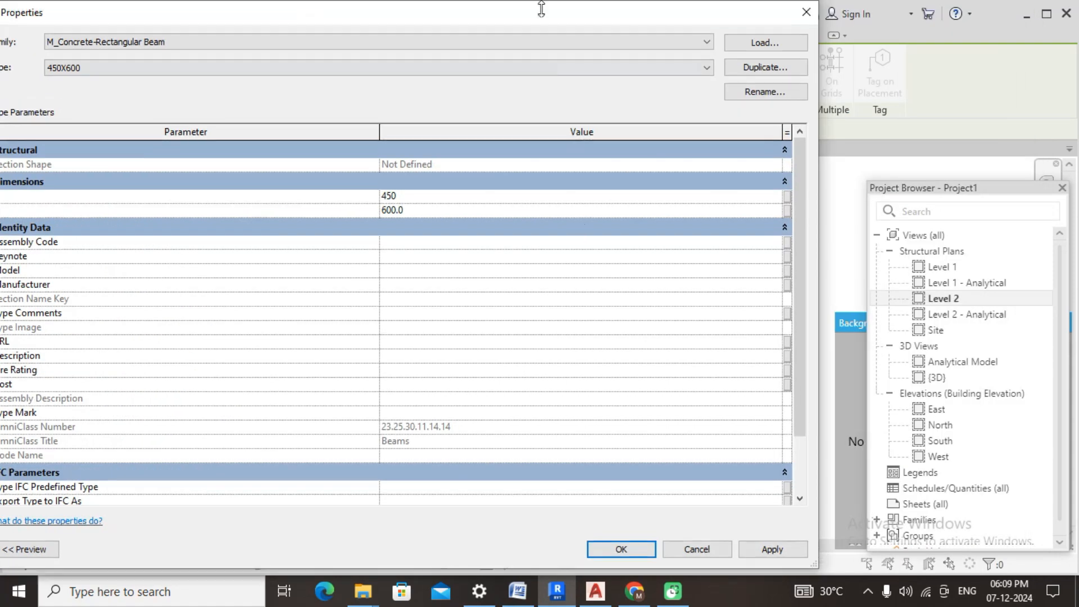
{"action": "left_click", "coordinate": [621, 549]}
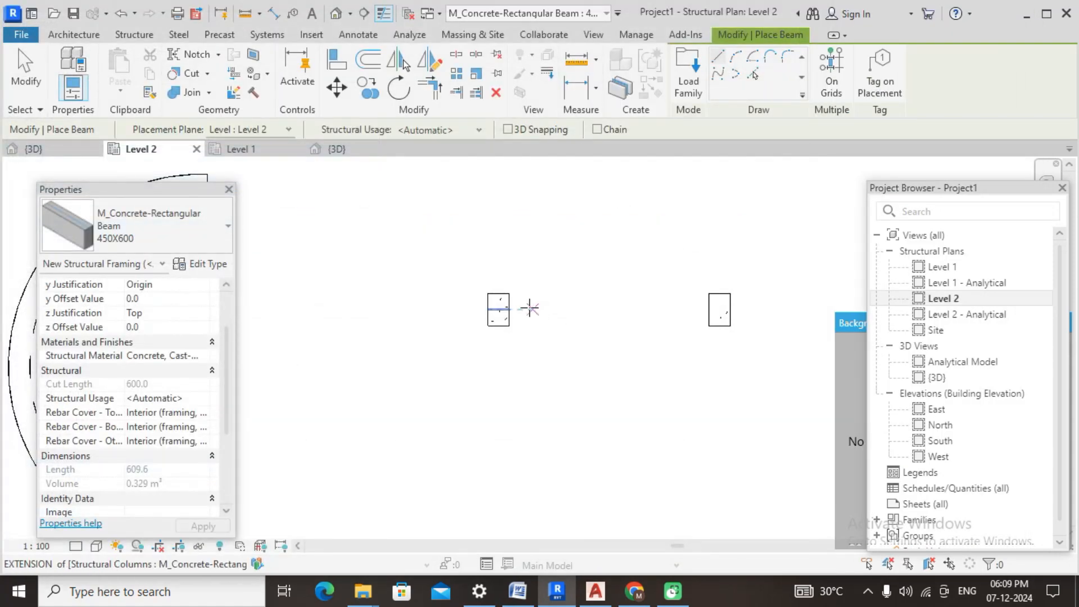
Step: Place the 450X600 beam between the two columns on Level 2, spanning between their inner faces
{"action": "left_click", "coordinate": [501, 310]}
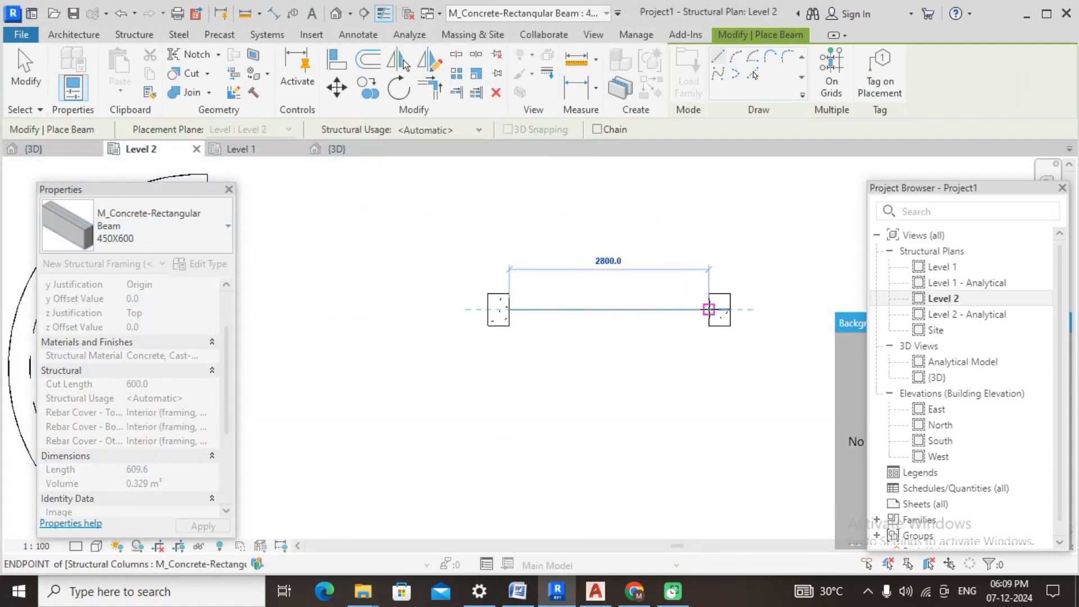
{"action": "left_click", "coordinate": [709, 309]}
{"action": "key", "text": "Escape"}
{"action": "key", "text": "Escape"}
{"action": "middle_click_drag", "start_coordinate": [731, 357], "coordinate": [569, 357]}
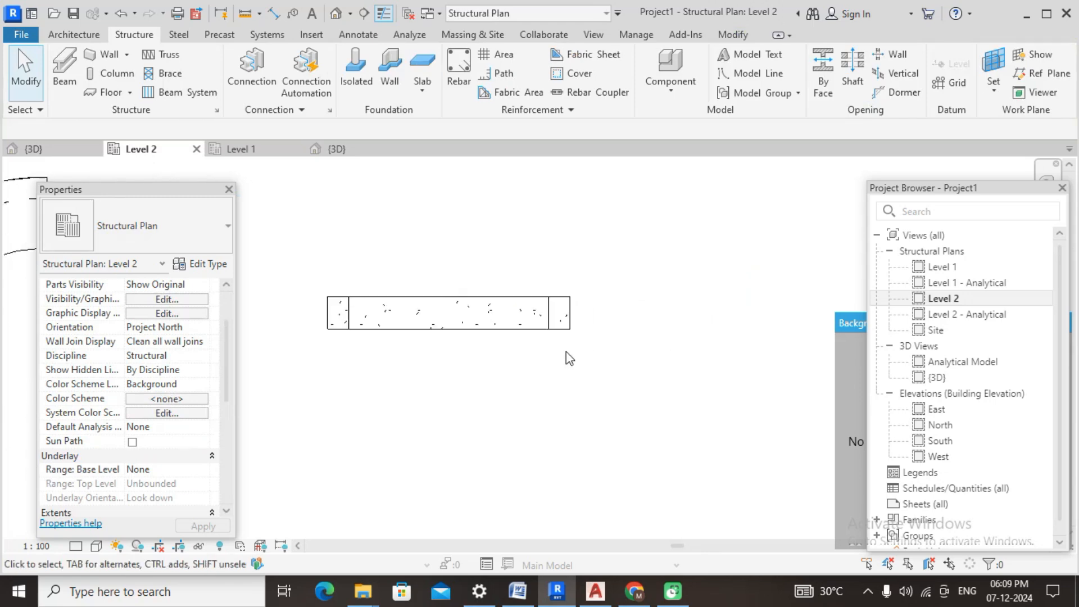
Step: Add an aligned dimension between the inner faces of the two columns, placed just above the beam
{"action": "left_click", "coordinate": [560, 321]}
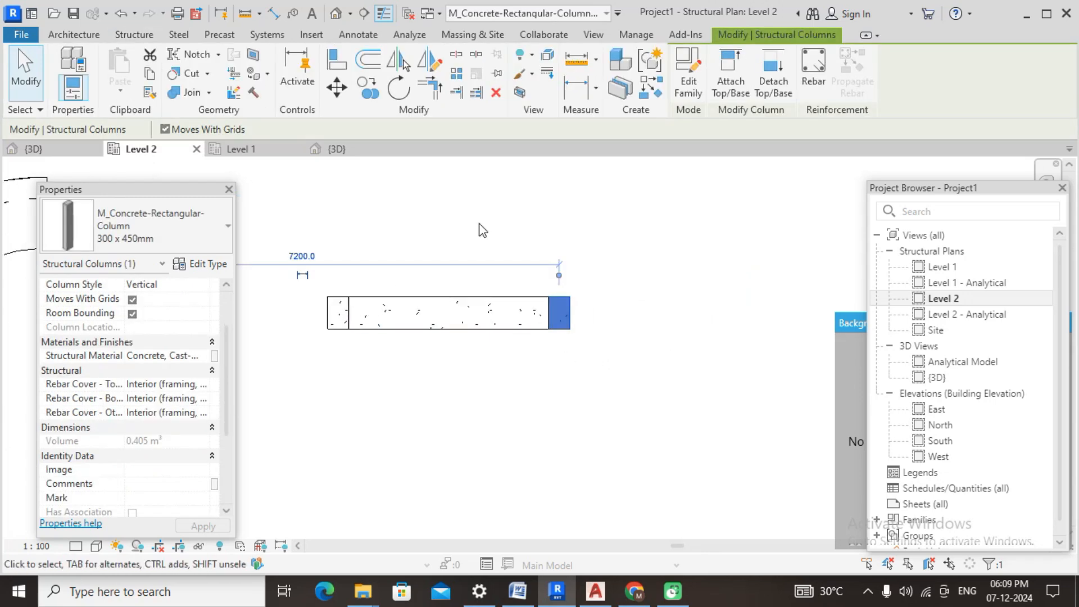
{"action": "key", "text": "d"}
{"action": "key", "text": "i"}
{"action": "scroll", "coordinate": [346, 298], "scroll_direction": "up", "scroll_amount": 2}
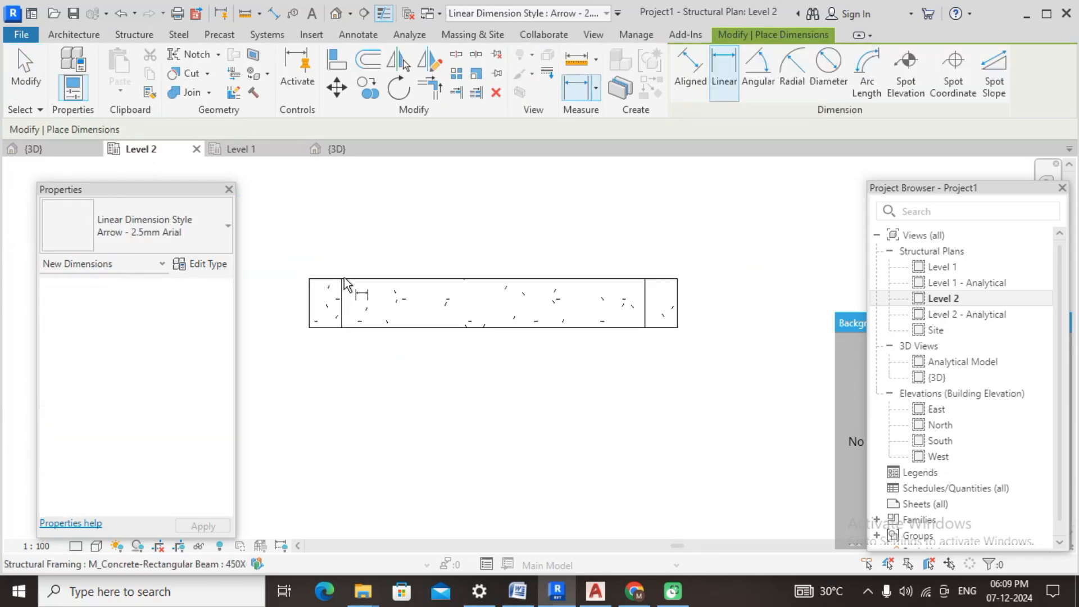
{"action": "left_click", "coordinate": [692, 73]}
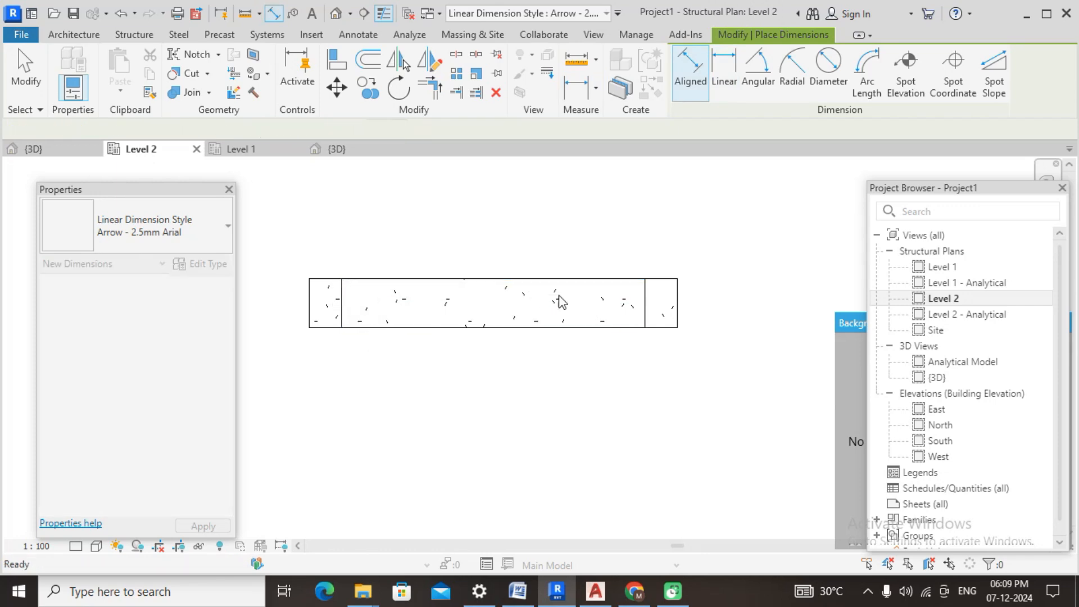
{"action": "left_click", "coordinate": [343, 305]}
{"action": "left_click", "coordinate": [645, 307]}
{"action": "left_click", "coordinate": [641, 237]}
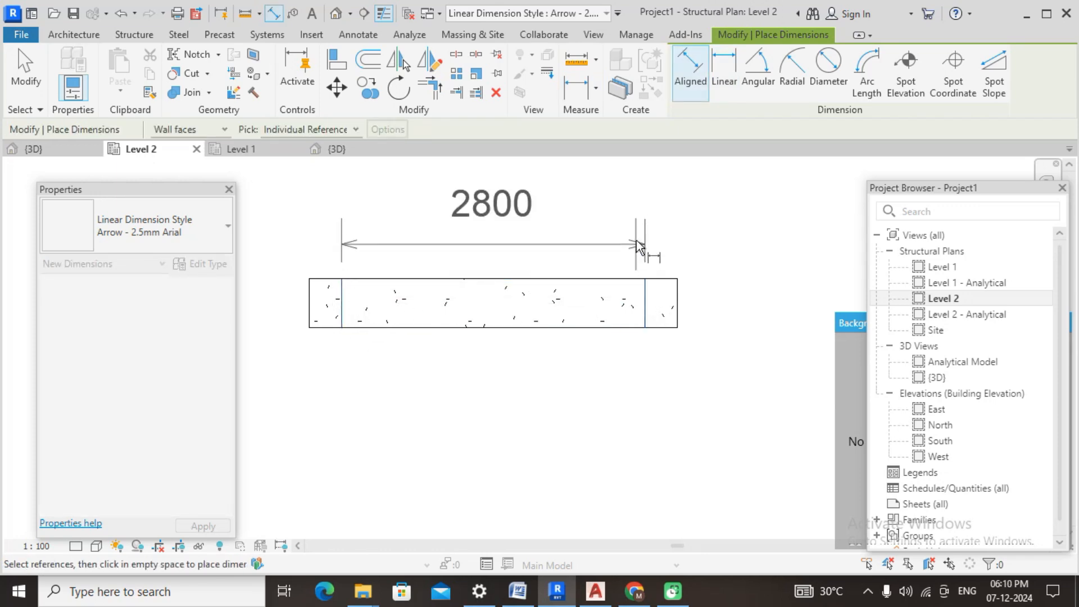
{"action": "key", "text": "Escape"}
{"action": "key", "text": "Escape"}
Step: Nudge the outer column away from the other one until the dimension between them reaches 3190 mm
{"action": "left_click", "coordinate": [675, 303]}
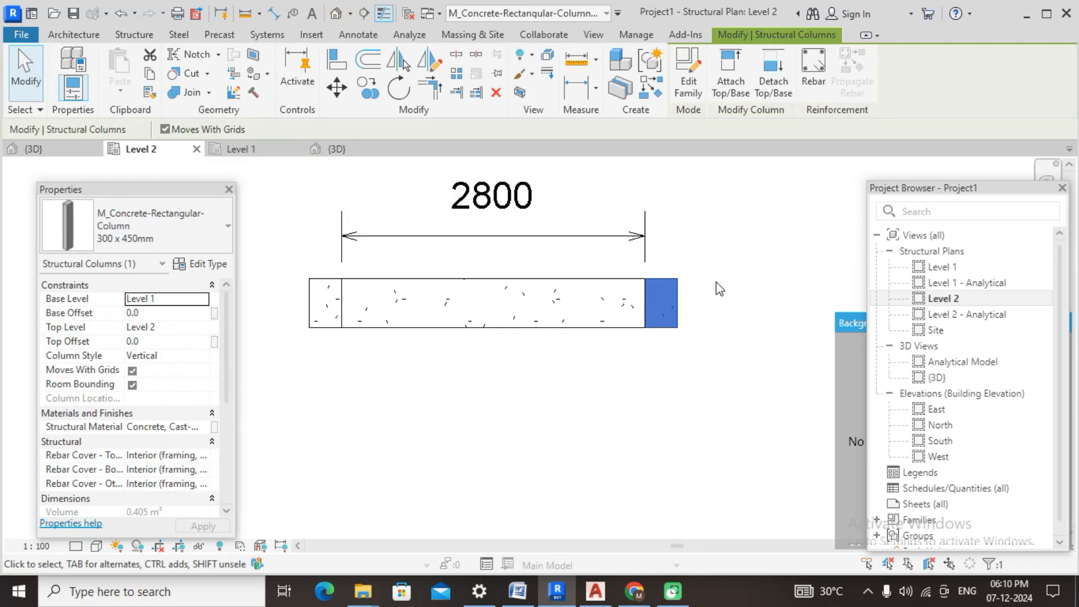
{"action": "key", "text": "Right"}
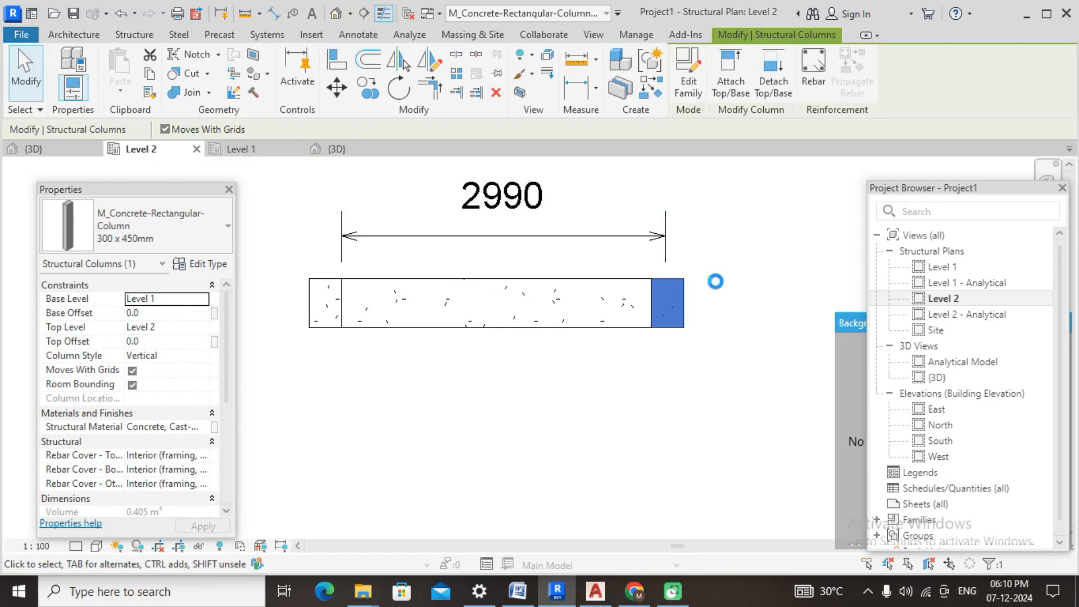
{"action": "key", "text": "Right"}
{"action": "key", "text": "Right"}
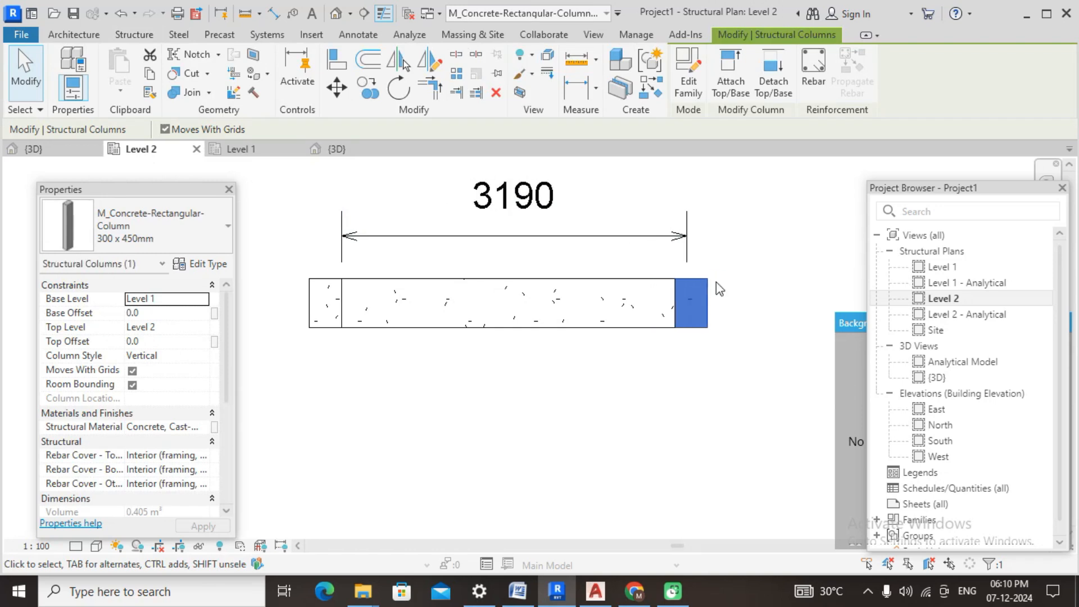
{"action": "left_click", "coordinate": [708, 242]}
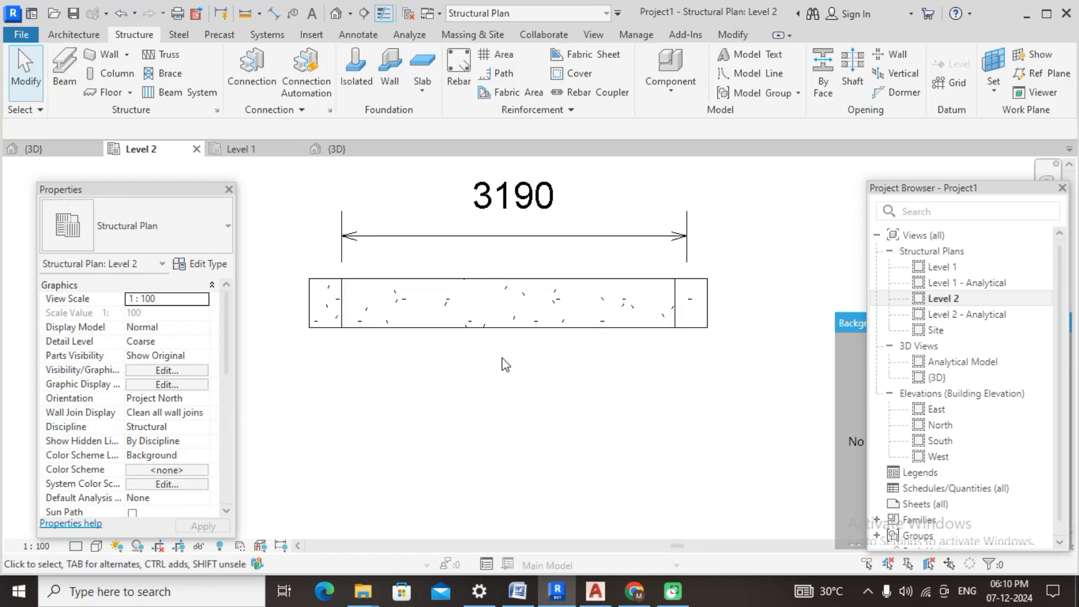
{"action": "left_click", "coordinate": [561, 332]}
{"action": "left_click", "coordinate": [513, 212]}
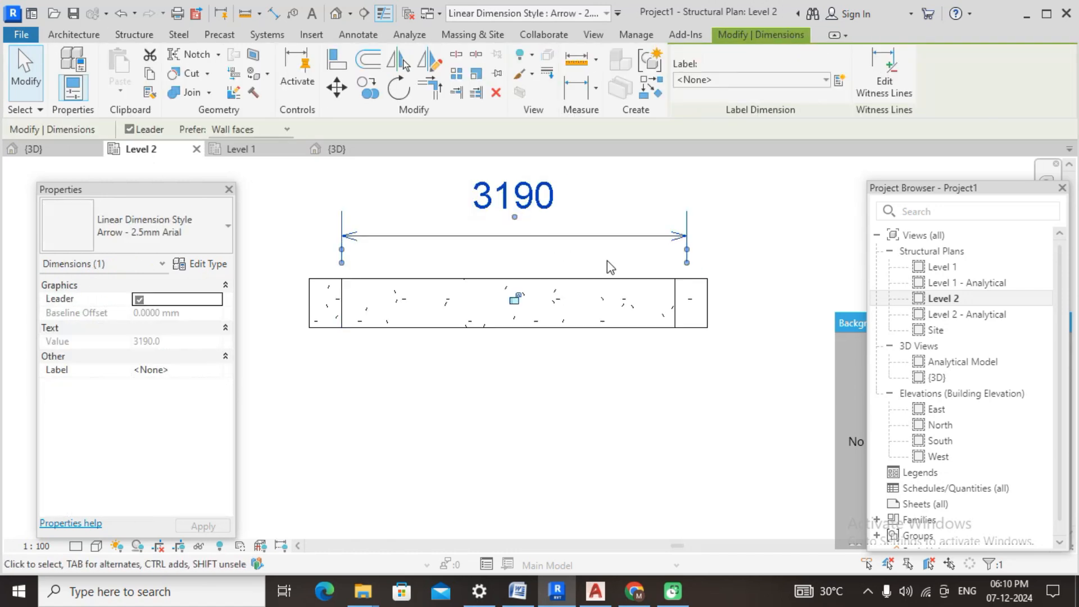
{"action": "left_click", "coordinate": [747, 297]}
{"action": "scroll", "coordinate": [744, 295], "scroll_direction": "down", "scroll_amount": 2}
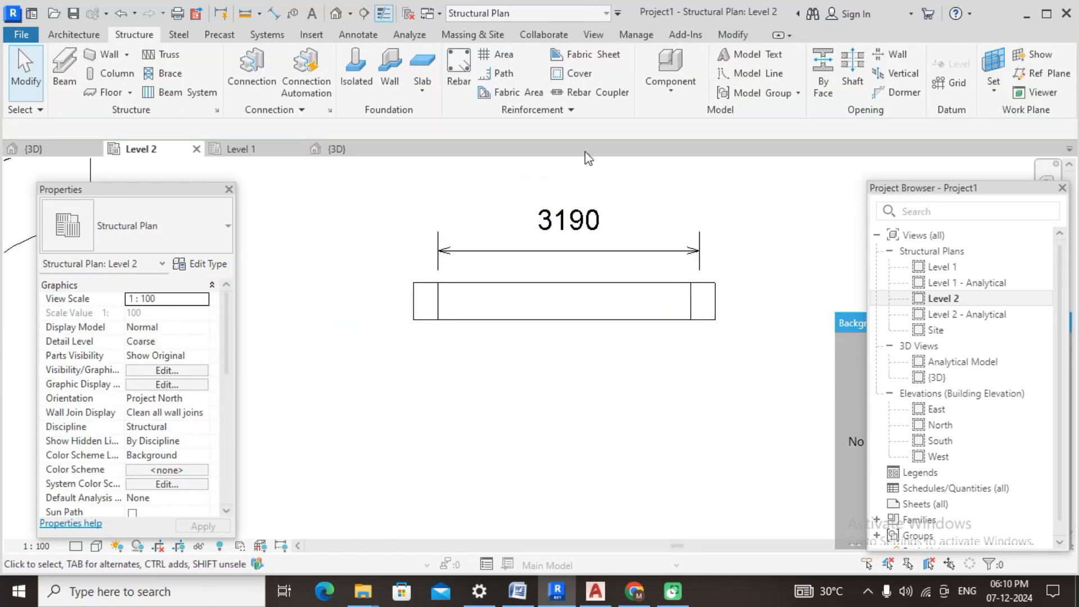
Step: Cut a building section across the beam near the inner column, looking along the beam, and open the new section view
{"action": "left_click", "coordinate": [591, 35]}
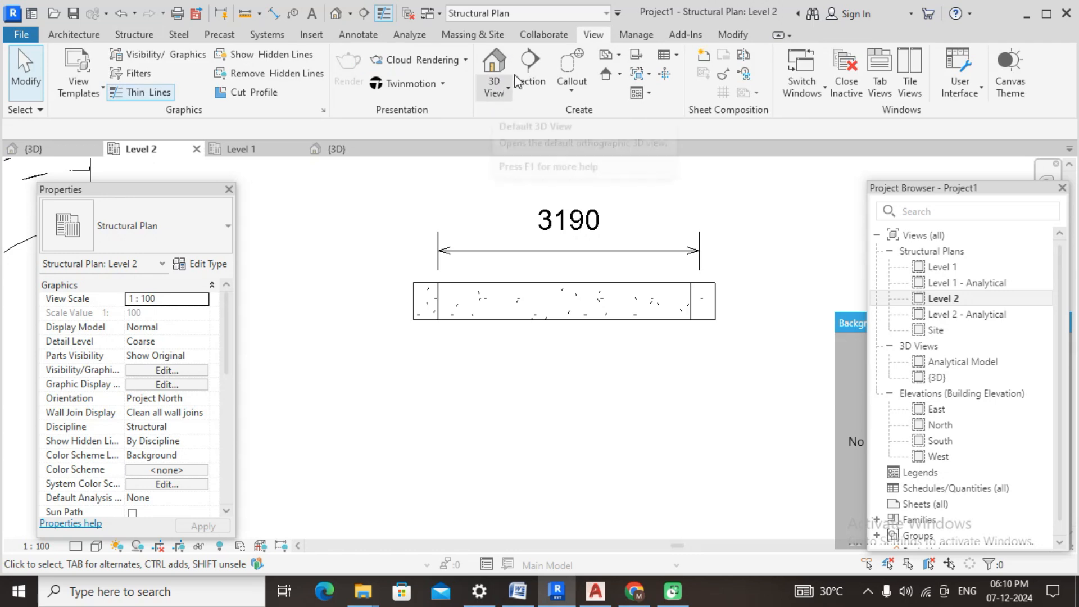
{"action": "left_click", "coordinate": [460, 270]}
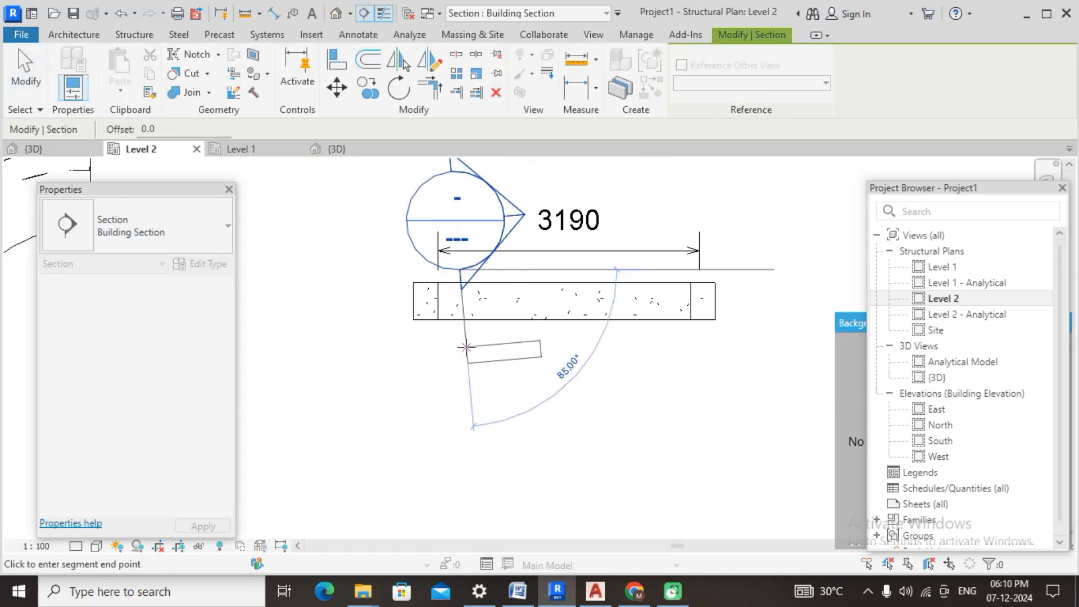
{"action": "left_click", "coordinate": [460, 347]}
{"action": "left_click", "coordinate": [934, 473]}
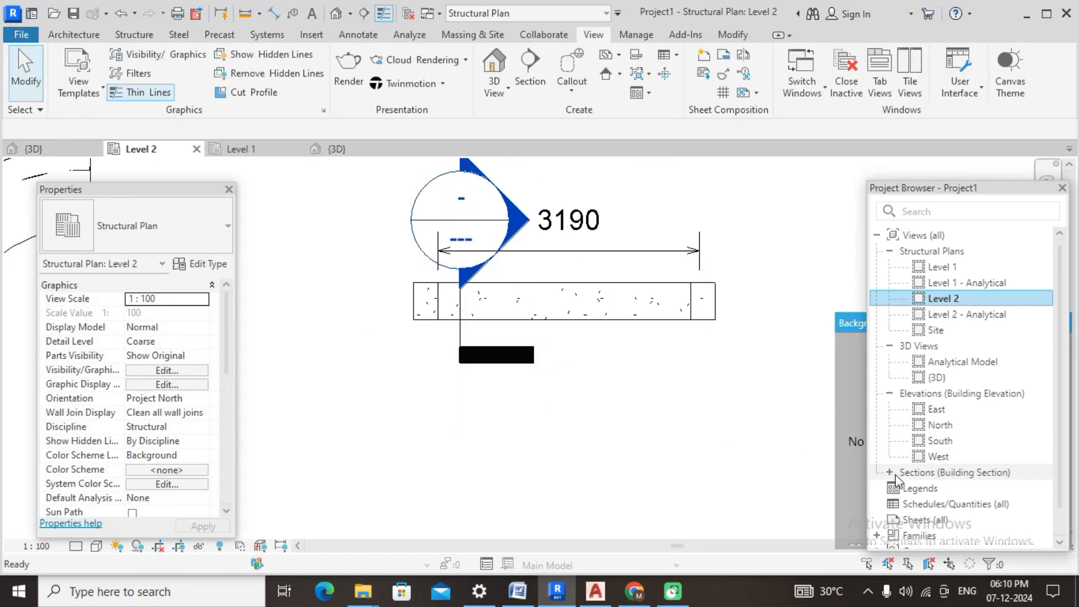
{"action": "double_click", "coordinate": [928, 488]}
{"action": "scroll", "coordinate": [506, 225], "scroll_direction": "up", "scroll_amount": 3}
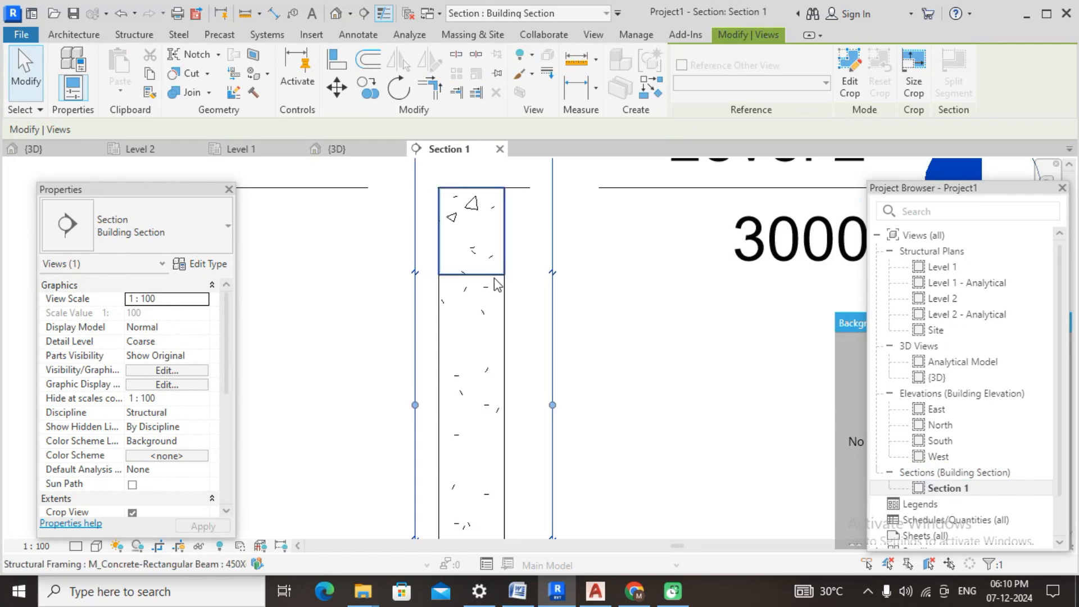
Step: Start placing rebar in the beam's cross-section and choose the closed stirrup shape M_T1
{"action": "left_click", "coordinate": [516, 277]}
{"action": "left_click", "coordinate": [1006, 73]}
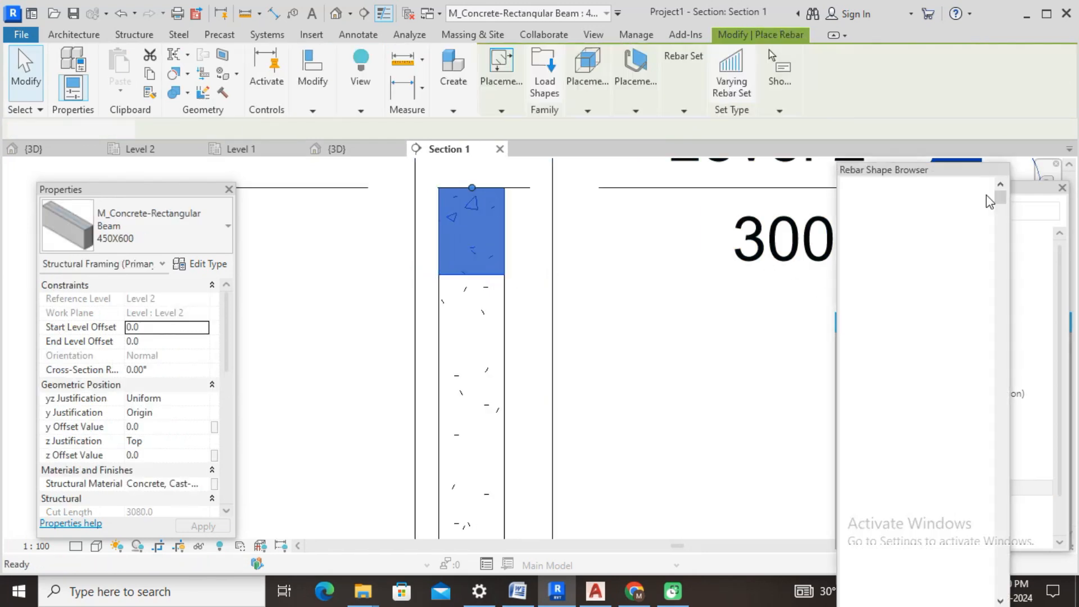
{"action": "scroll", "coordinate": [959, 446], "scroll_direction": "down", "scroll_amount": 10}
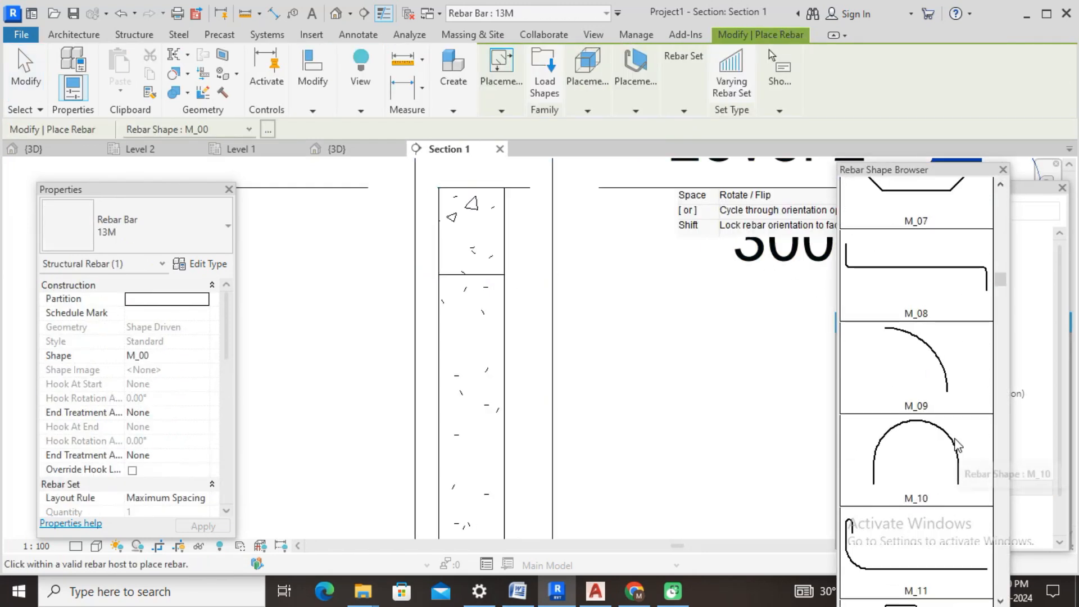
{"action": "scroll", "coordinate": [958, 445], "scroll_direction": "down", "scroll_amount": 15}
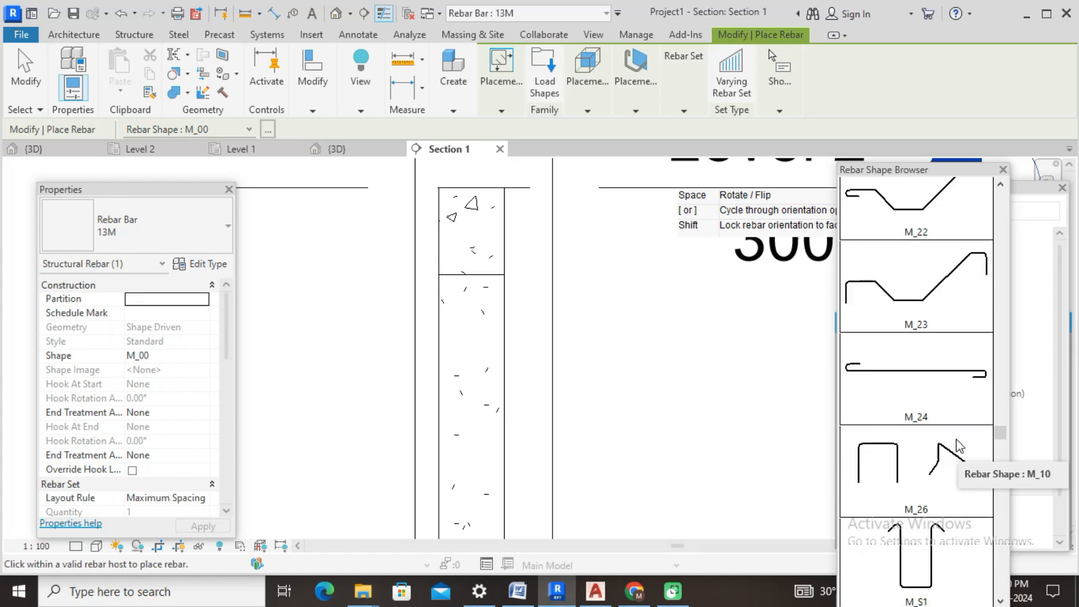
{"action": "scroll", "coordinate": [960, 444], "scroll_direction": "down", "scroll_amount": 12}
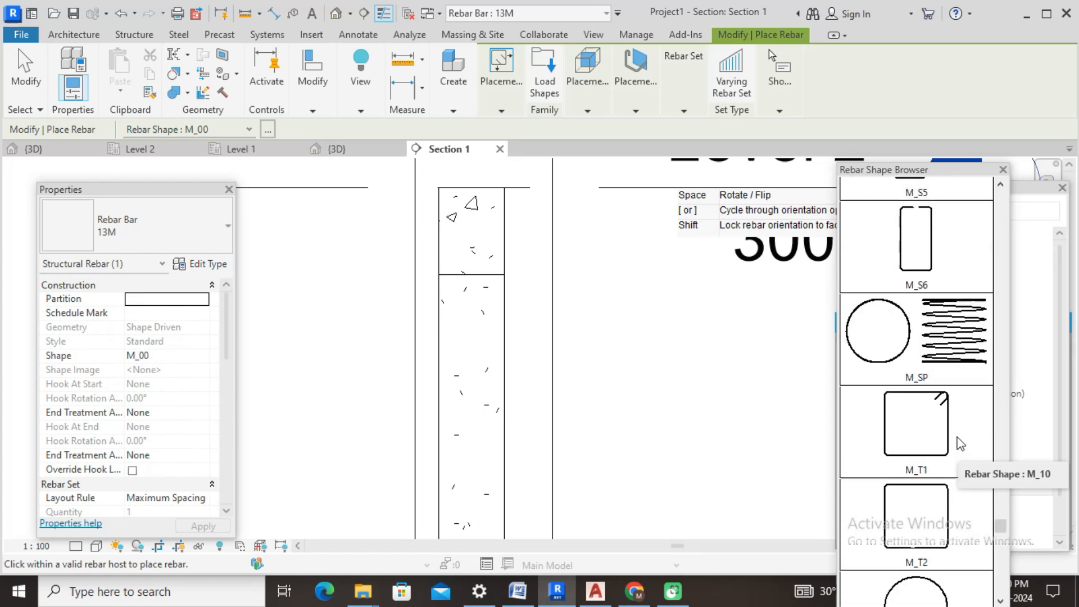
{"action": "left_click", "coordinate": [902, 415]}
Step: Duplicate the 13M rebar bar type as 8M with a model bar diameter of 8 mm
{"action": "left_click", "coordinate": [164, 230]}
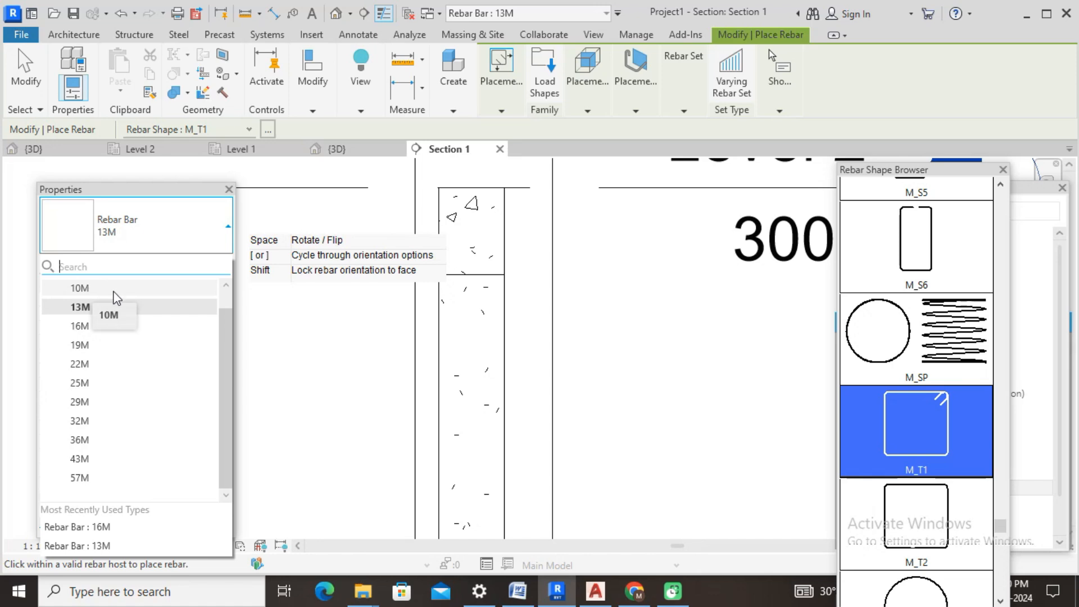
{"action": "left_click", "coordinate": [104, 304]}
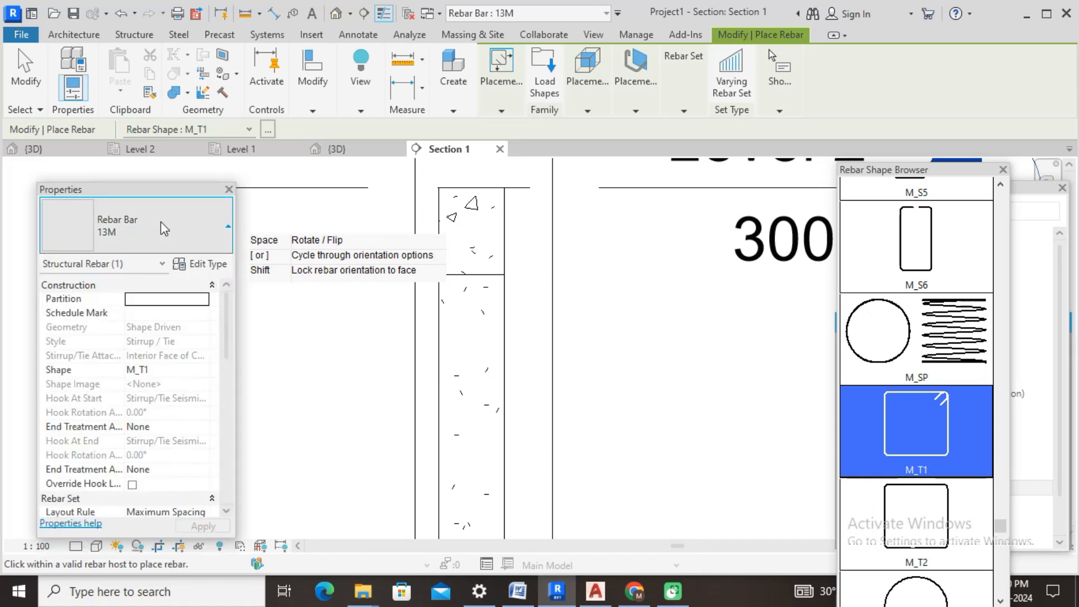
{"action": "left_click", "coordinate": [219, 276]}
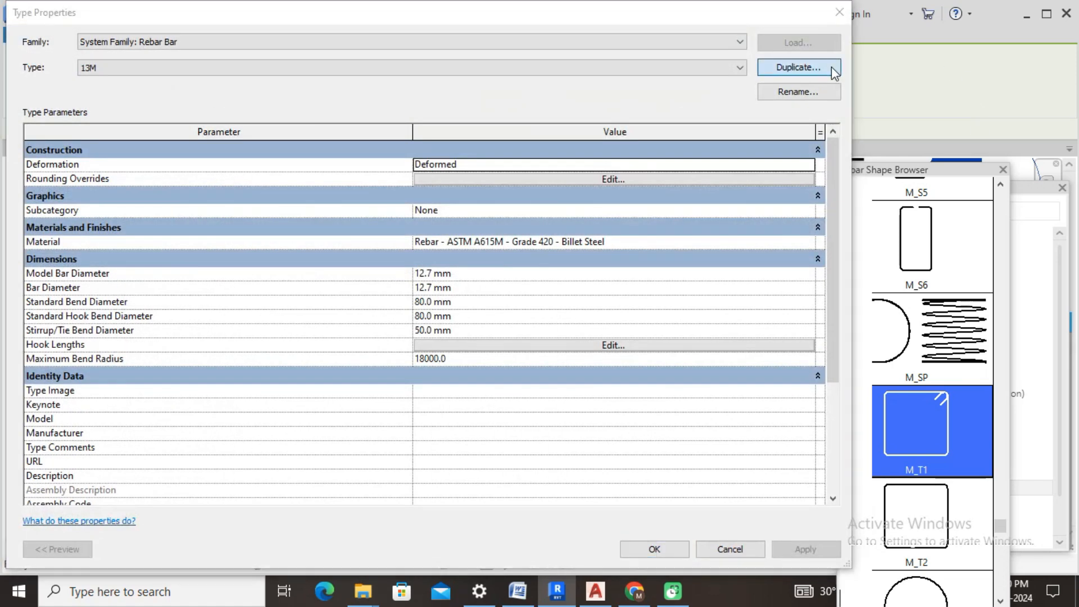
{"action": "left_click", "coordinate": [831, 66]}
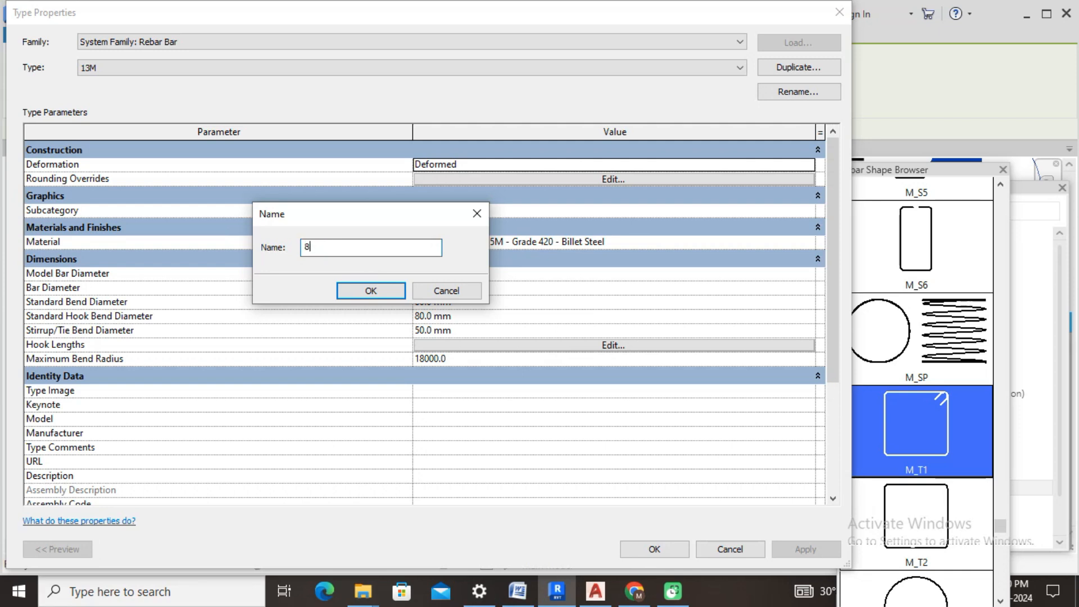
{"action": "left_click", "coordinate": [385, 292]}
{"action": "left_click", "coordinate": [505, 275]}
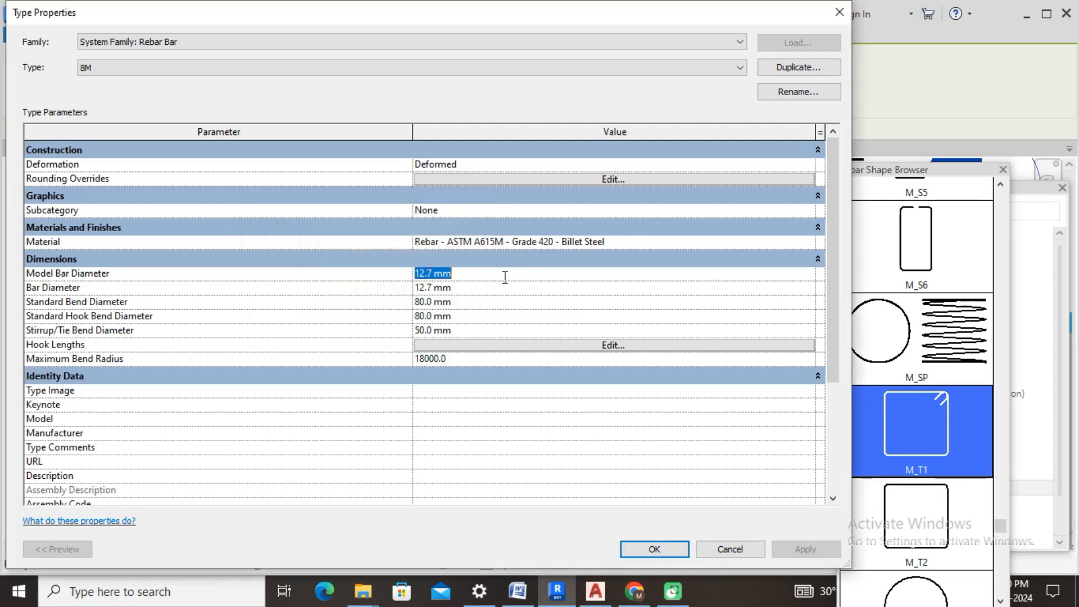
{"action": "type", "text": "8"}
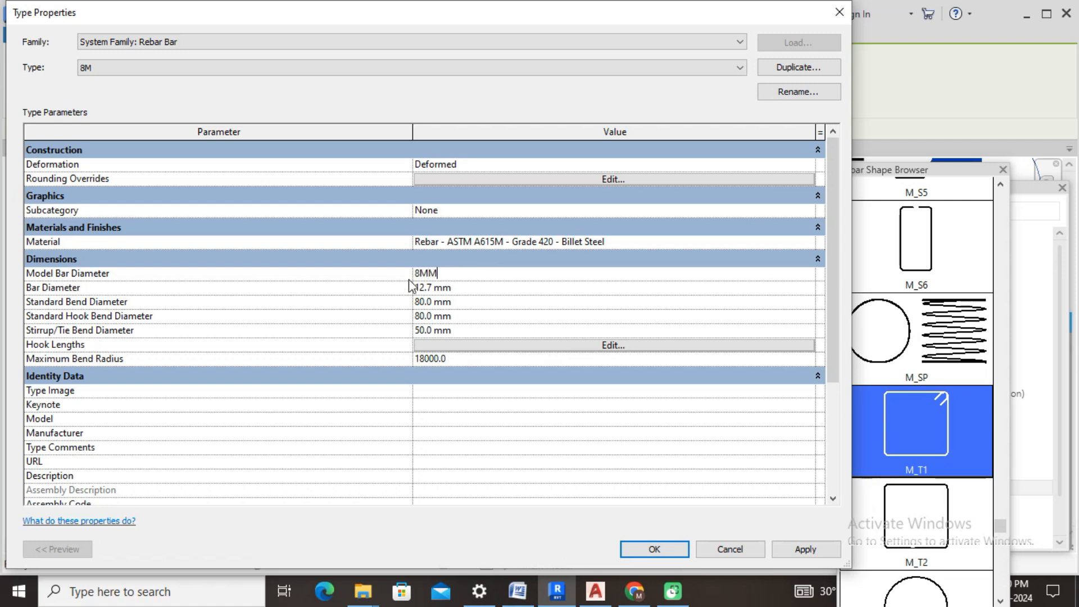
{"action": "left_click", "coordinate": [467, 287]}
{"action": "left_click", "coordinate": [632, 550]}
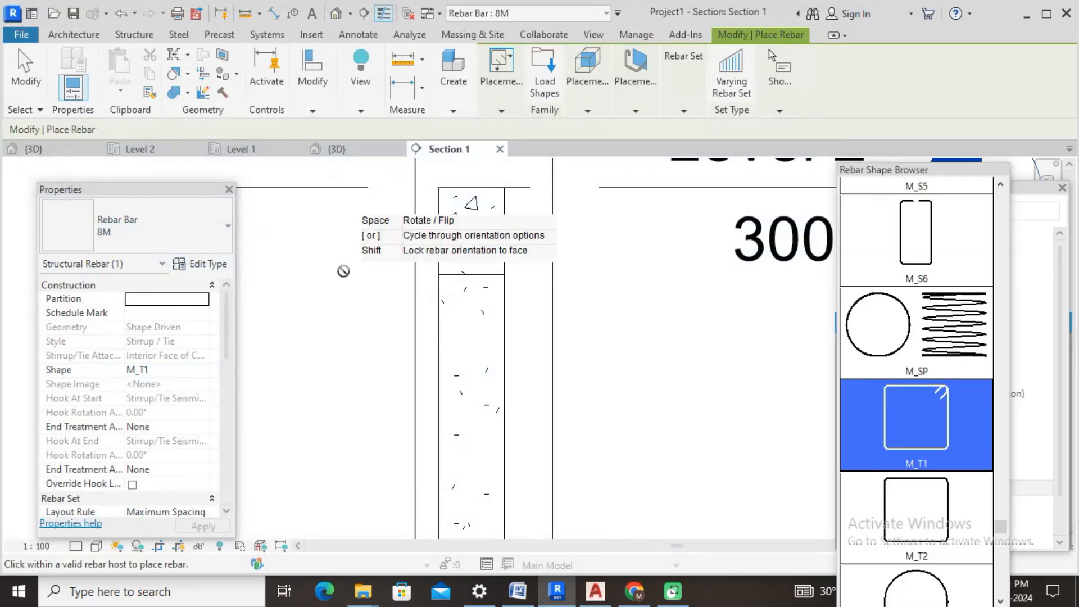
Step: Place the 8M M_T1 stirrup set in the beam's cross-section and end rebar placement
{"action": "left_click", "coordinate": [181, 233]}
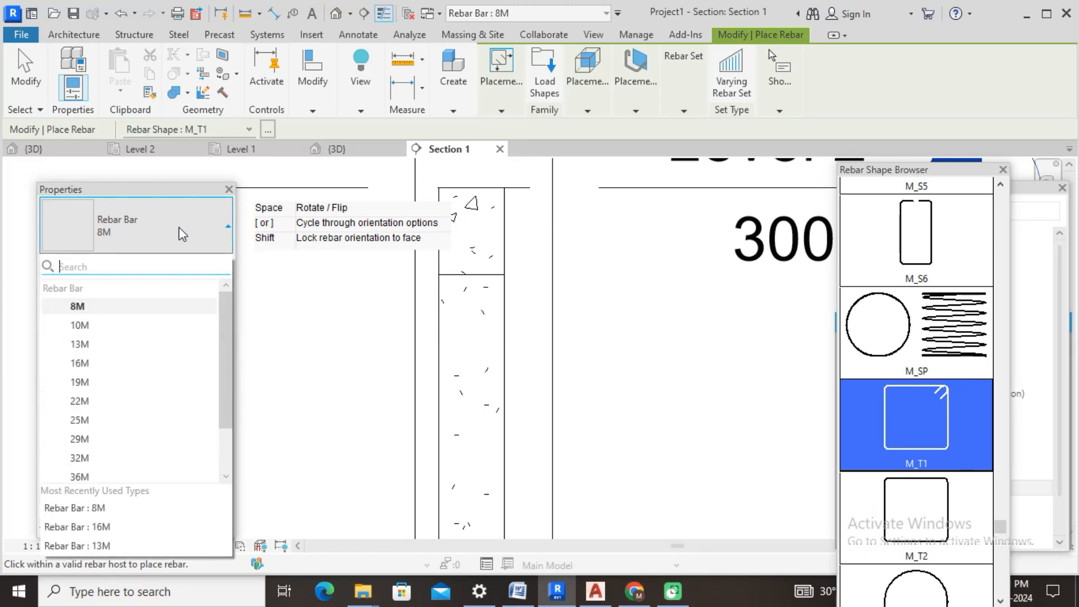
{"action": "left_click", "coordinate": [181, 234]}
{"action": "scroll", "coordinate": [475, 252], "scroll_direction": "up", "scroll_amount": 3}
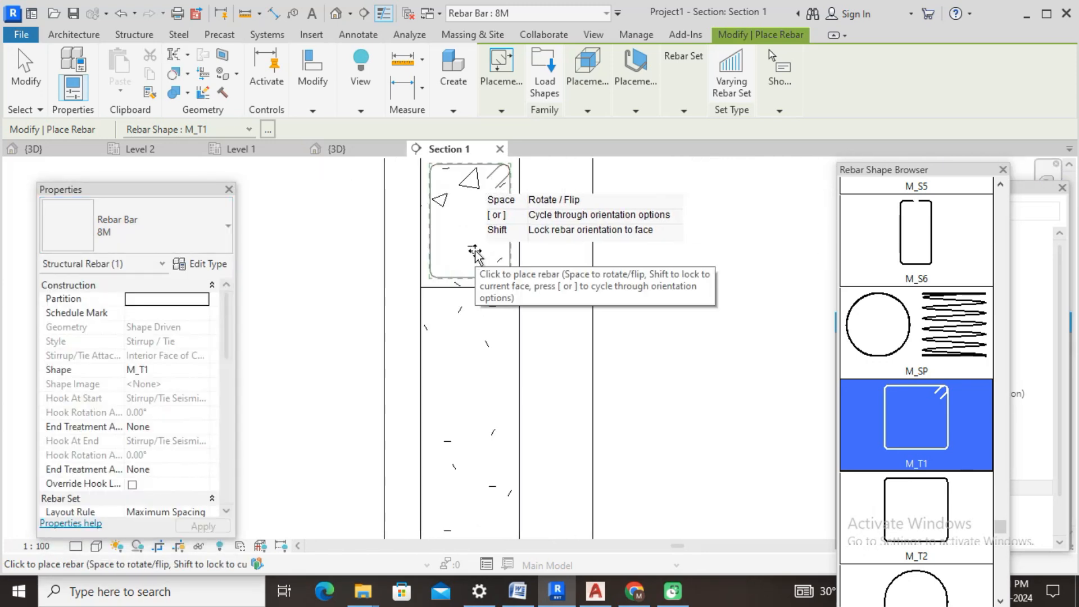
{"action": "right_click", "coordinate": [642, 227]}
{"action": "left_click", "coordinate": [666, 234]}
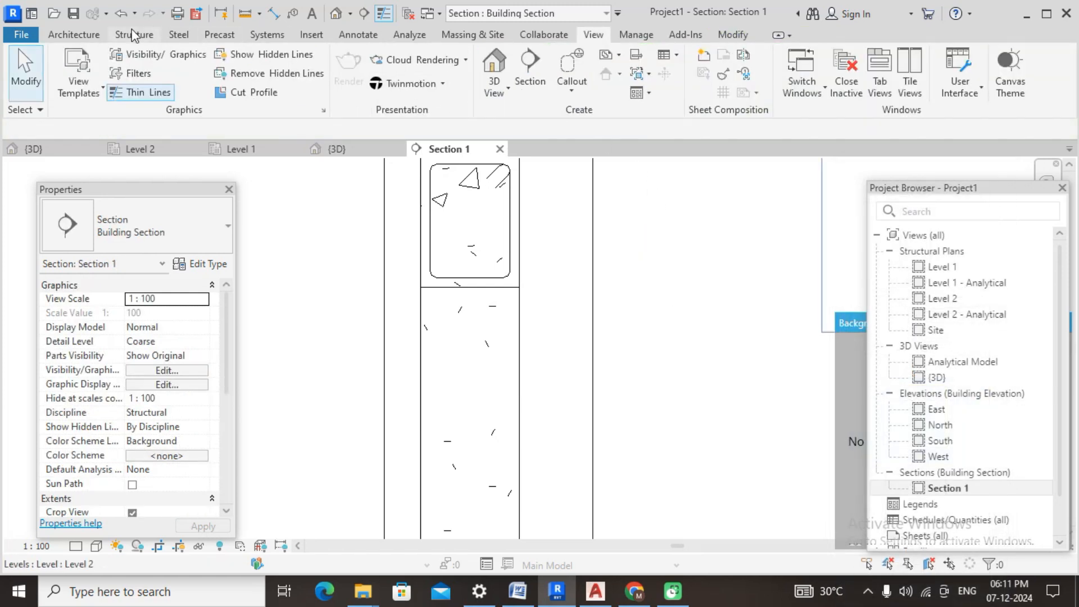
Step: Start placing rebar again in the beam section with the straight shape M_00 and the 16M bar type
{"action": "left_click", "coordinate": [77, 35]}
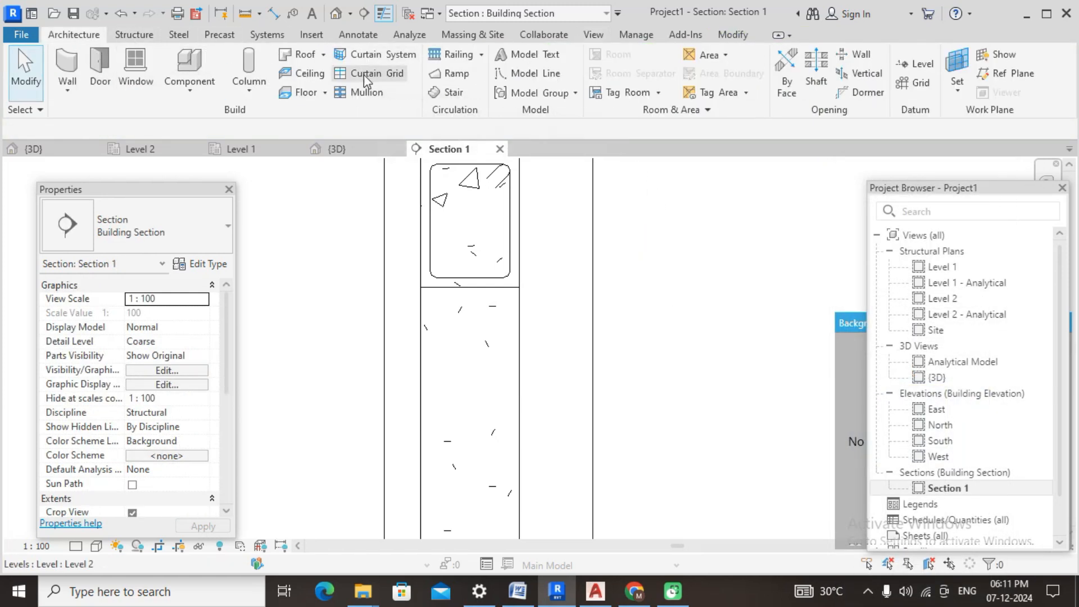
{"action": "left_click", "coordinate": [138, 35]}
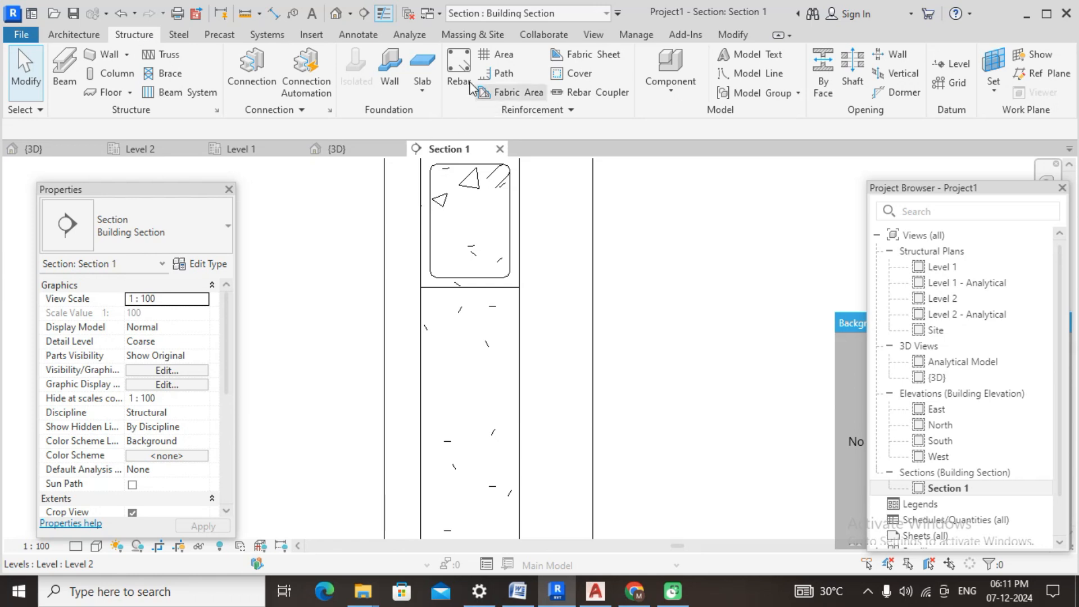
{"action": "scroll", "coordinate": [980, 302], "scroll_direction": "up", "scroll_amount": 3}
{"action": "left_click_drag", "start_coordinate": [1000, 496], "coordinate": [1001, 194]}
{"action": "left_click", "coordinate": [916, 225]}
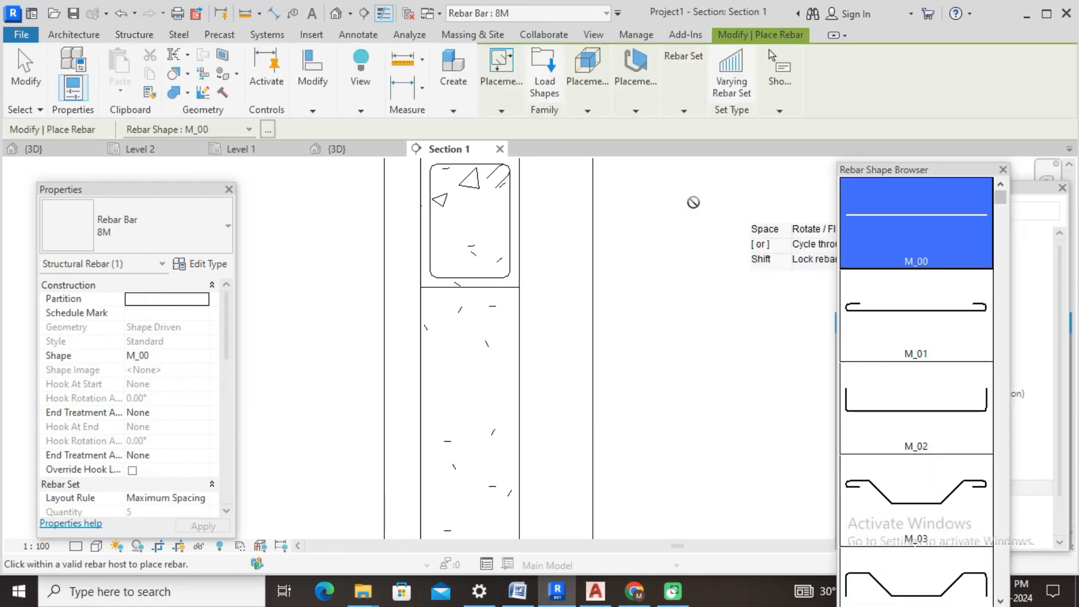
{"action": "scroll", "coordinate": [442, 201], "scroll_direction": "up", "scroll_amount": 2}
{"action": "scroll", "coordinate": [440, 198], "scroll_direction": "up", "scroll_amount": 1}
{"action": "middle_click_drag", "start_coordinate": [443, 201], "coordinate": [461, 263]}
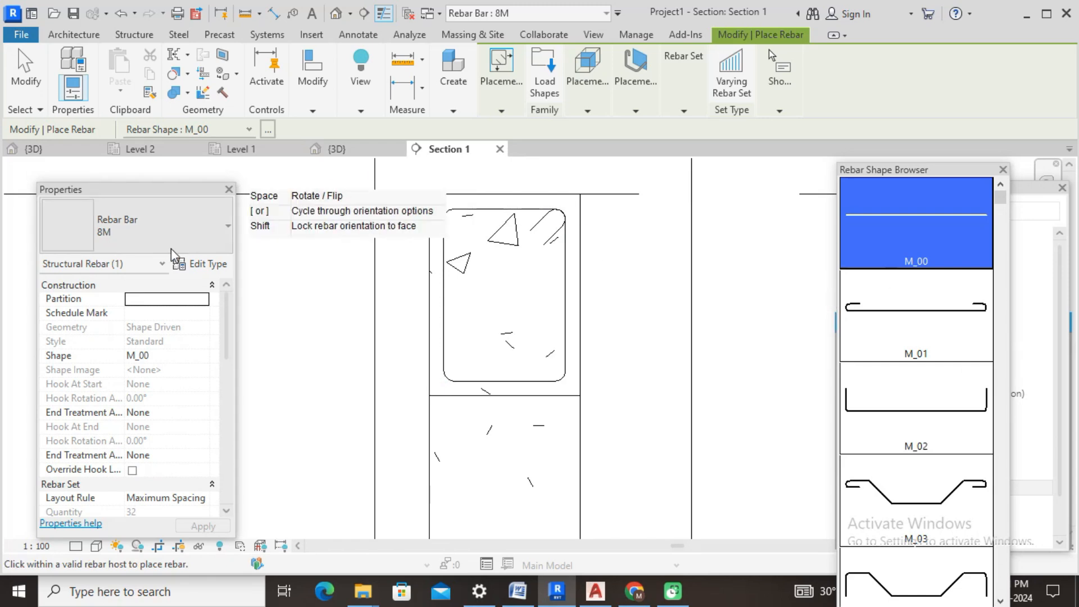
{"action": "left_click", "coordinate": [157, 247]}
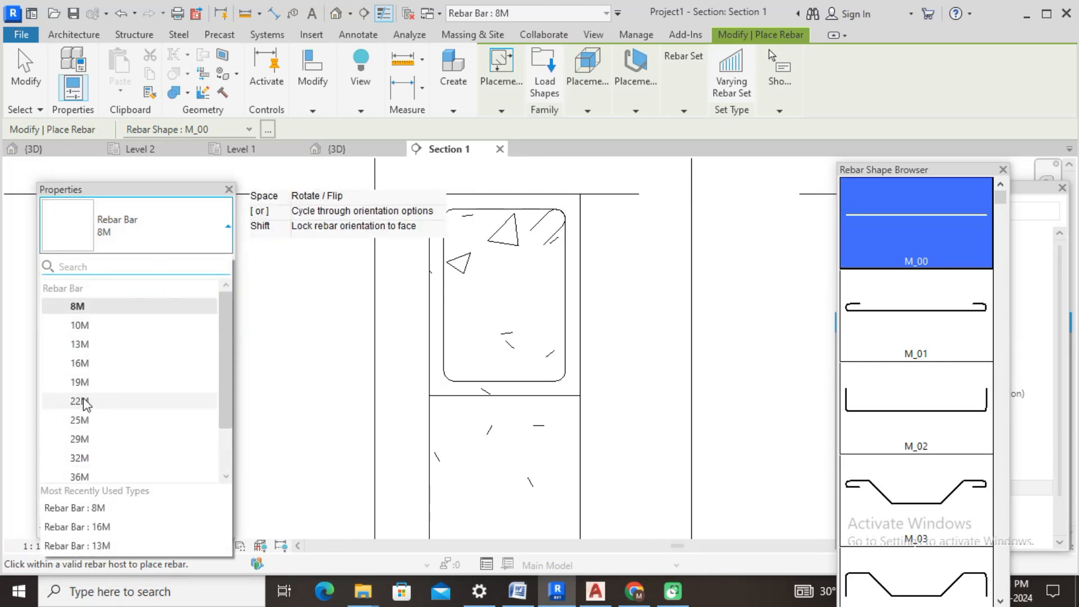
{"action": "left_click", "coordinate": [80, 365]}
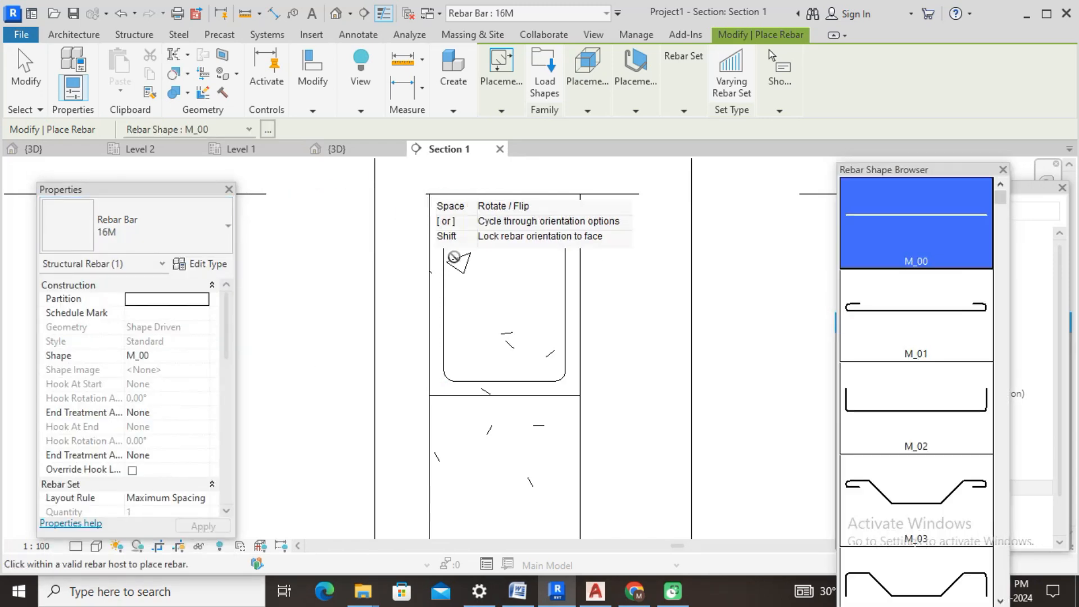
Step: Set the placement orientation of the straight bars perpendicular to the cover
{"action": "scroll", "coordinate": [457, 252], "scroll_direction": "up", "scroll_amount": 2}
{"action": "middle_click_drag", "start_coordinate": [458, 252], "coordinate": [507, 284]}
{"action": "left_click", "coordinate": [636, 111]}
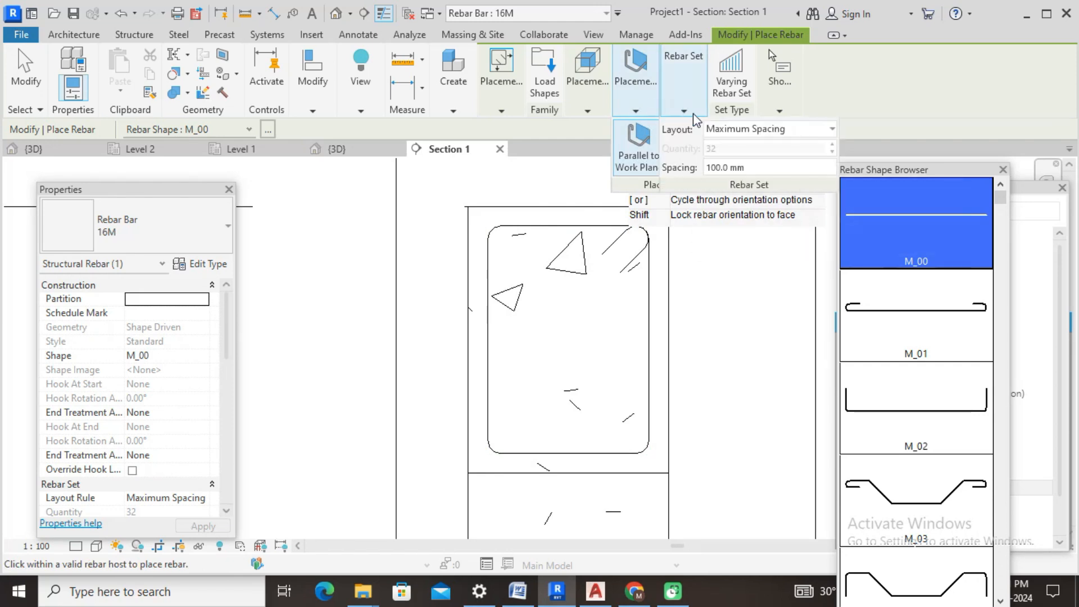
{"action": "left_click", "coordinate": [594, 108]}
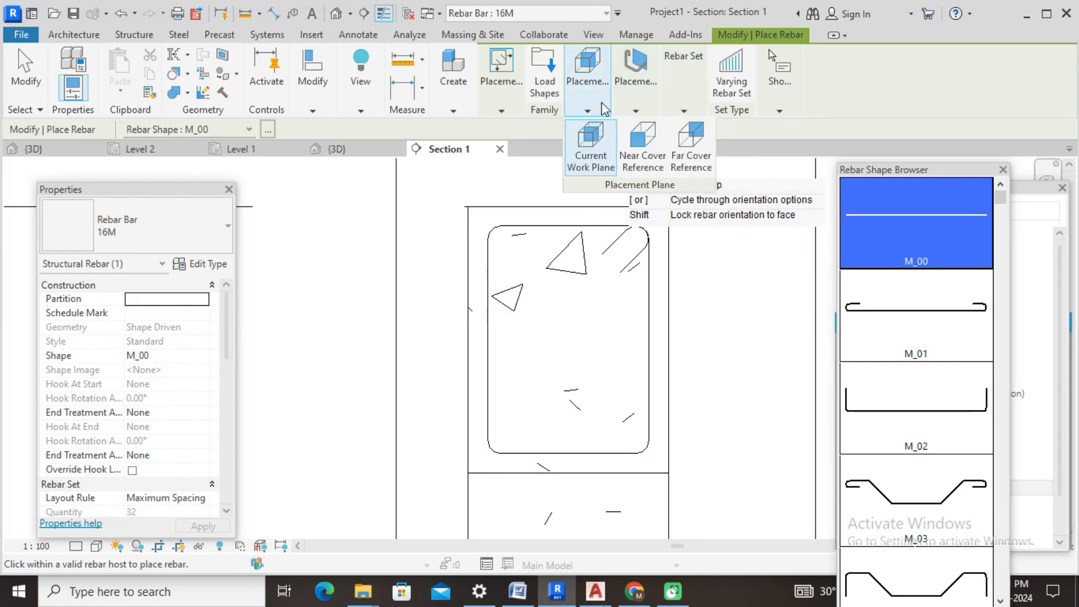
{"action": "left_click", "coordinate": [636, 111]}
{"action": "left_click", "coordinate": [747, 153]}
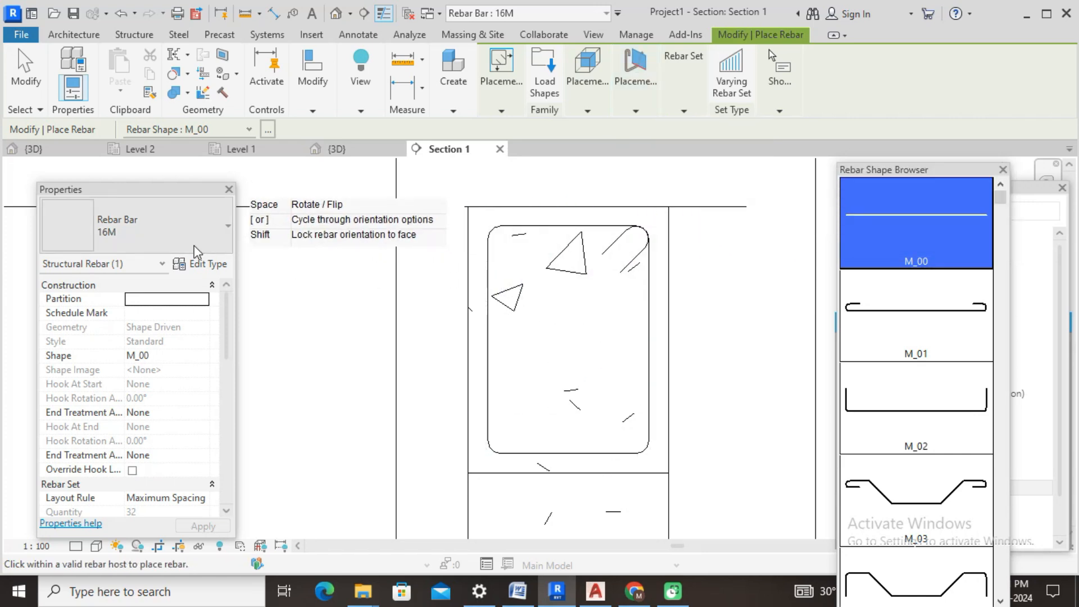
Step: Set the rebar layout to Fixed Number with quantity 2 and place a pair of 16M bars at both the top and bottom inside the stirrup
{"action": "mouse_move", "coordinate": [686, 112]}
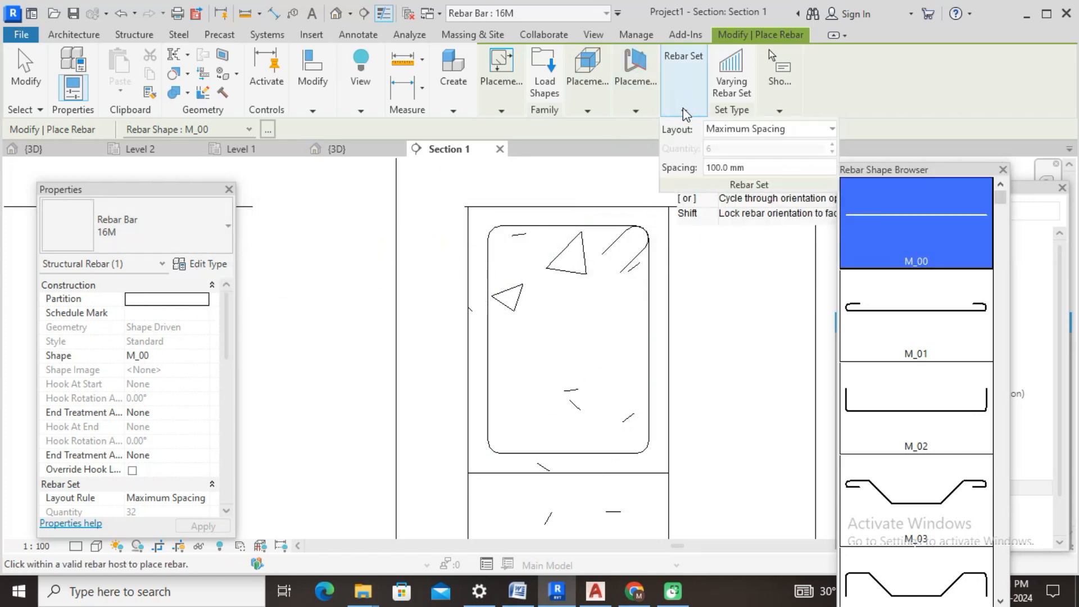
{"action": "left_click", "coordinate": [742, 129]}
{"action": "left_click", "coordinate": [730, 162]}
{"action": "left_click", "coordinate": [725, 148]}
{"action": "type", "text": "2"}
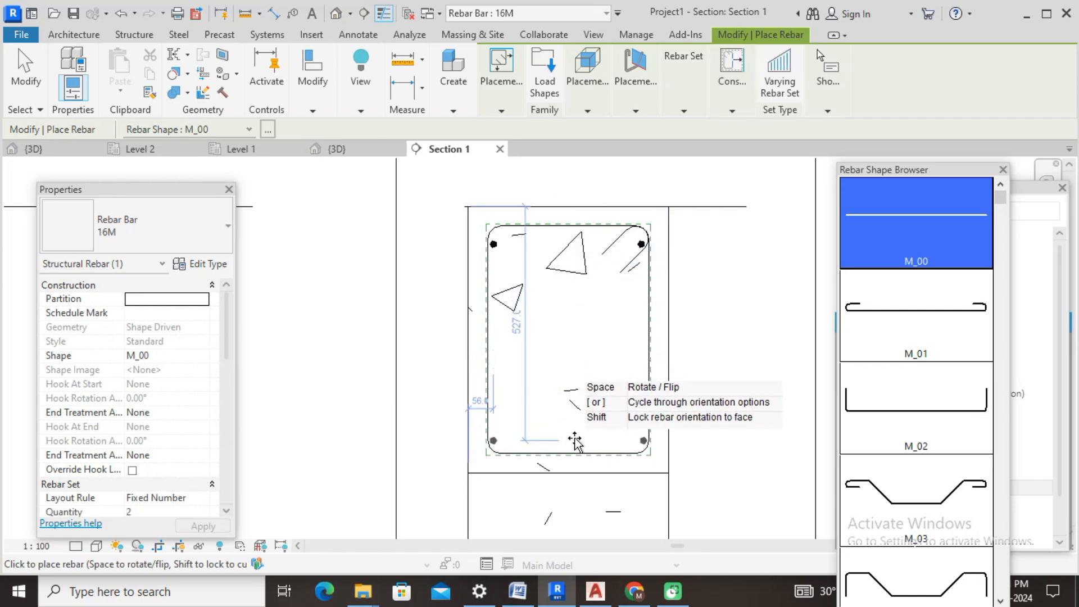
{"action": "key", "text": "Escape"}
Step: Open the 3D view, set its visual style to Wireframe and bring the beam's reinforcement into close view
{"action": "left_click", "coordinate": [341, 10]}
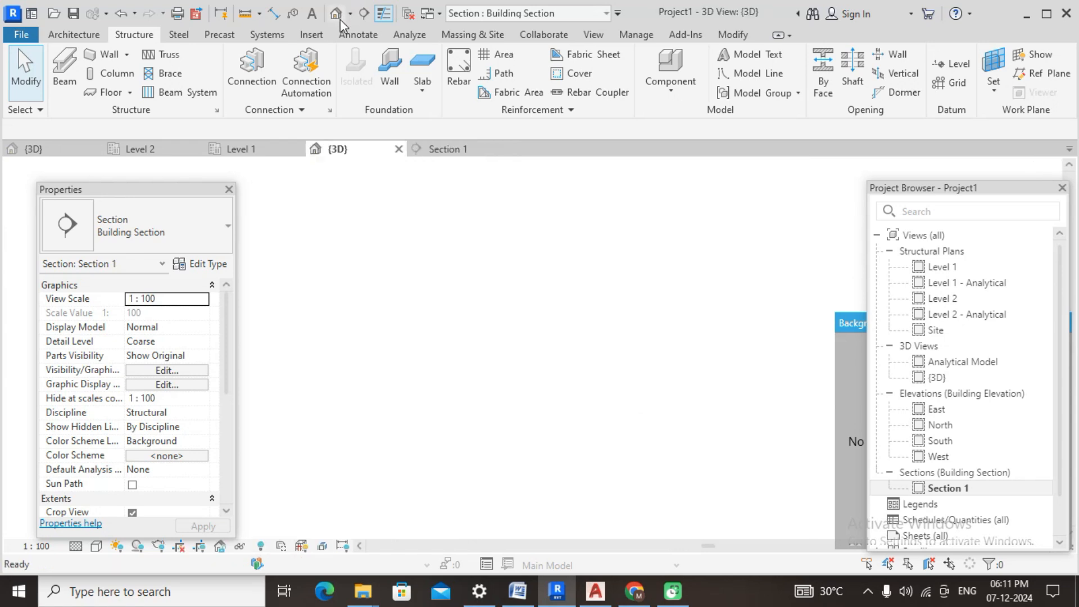
{"action": "scroll", "coordinate": [436, 376], "scroll_direction": "up", "scroll_amount": 2}
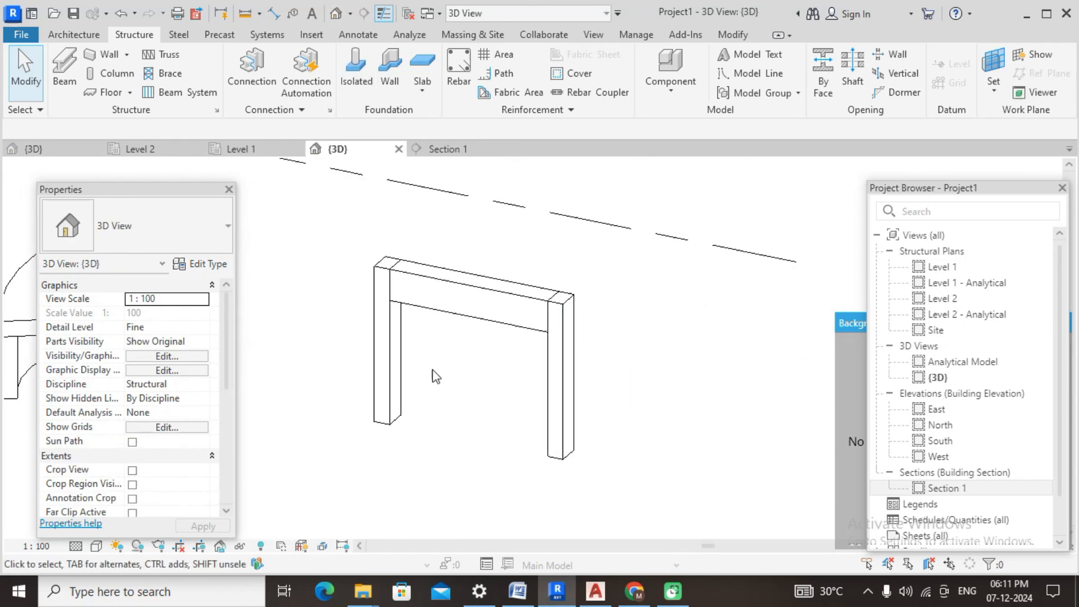
{"action": "left_click", "coordinate": [96, 546]}
{"action": "left_click", "coordinate": [193, 448]}
{"action": "middle_click_drag", "start_coordinate": [579, 489], "coordinate": [570, 342]}
{"action": "scroll", "coordinate": [570, 342], "scroll_direction": "down", "scroll_amount": 5}
{"action": "scroll", "coordinate": [586, 315], "scroll_direction": "up", "scroll_amount": 3}
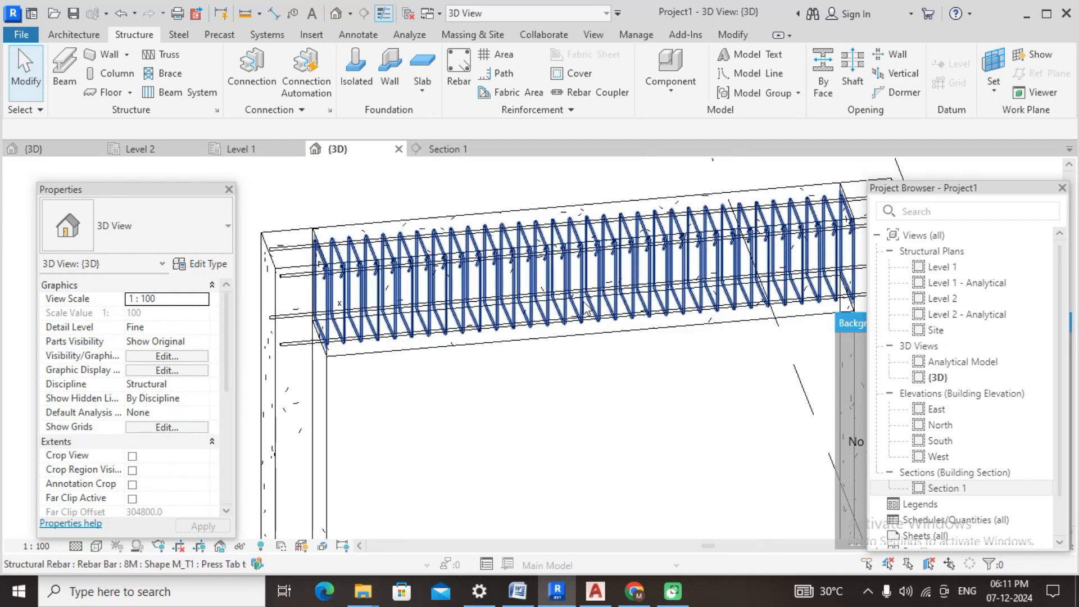
Step: Move the Project Browser clear of the reinforced beam and check the beam's stirrup set in 3D
{"action": "left_click", "coordinate": [582, 306]}
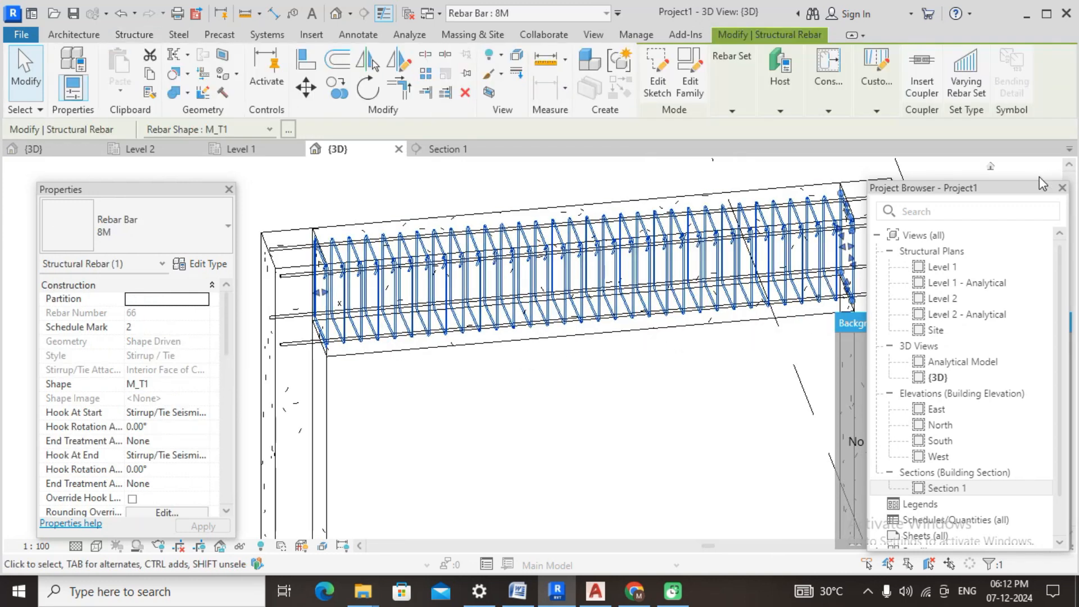
{"action": "left_click_drag", "start_coordinate": [1027, 187], "coordinate": [777, 497]}
{"action": "left_click", "coordinate": [371, 376]}
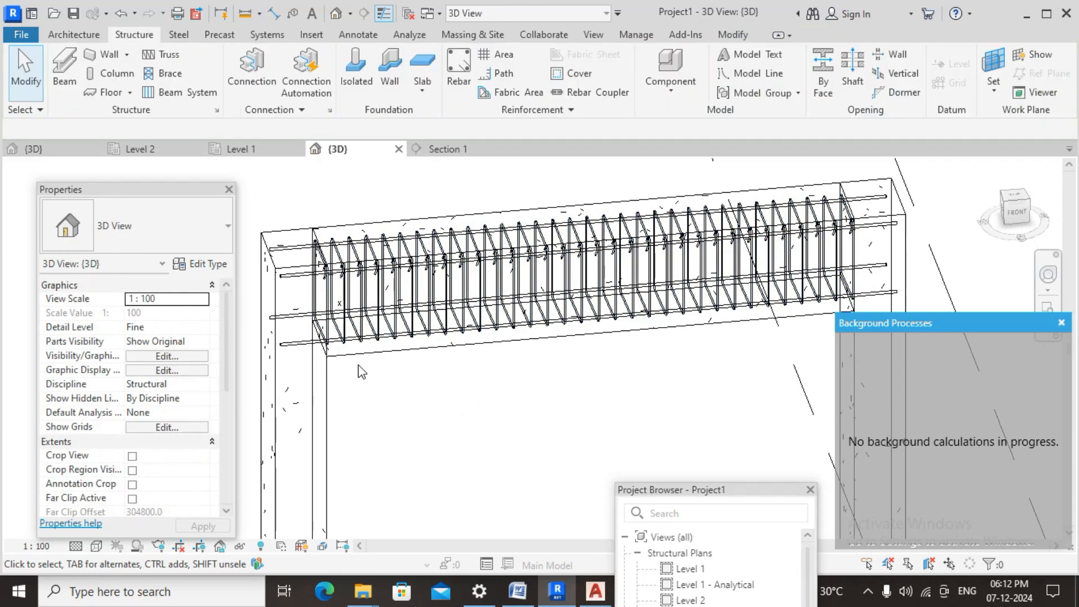
{"action": "left_click", "coordinate": [344, 290]}
{"action": "left_click", "coordinate": [461, 413]}
{"action": "scroll", "coordinate": [478, 383], "scroll_direction": "down", "scroll_amount": 3}
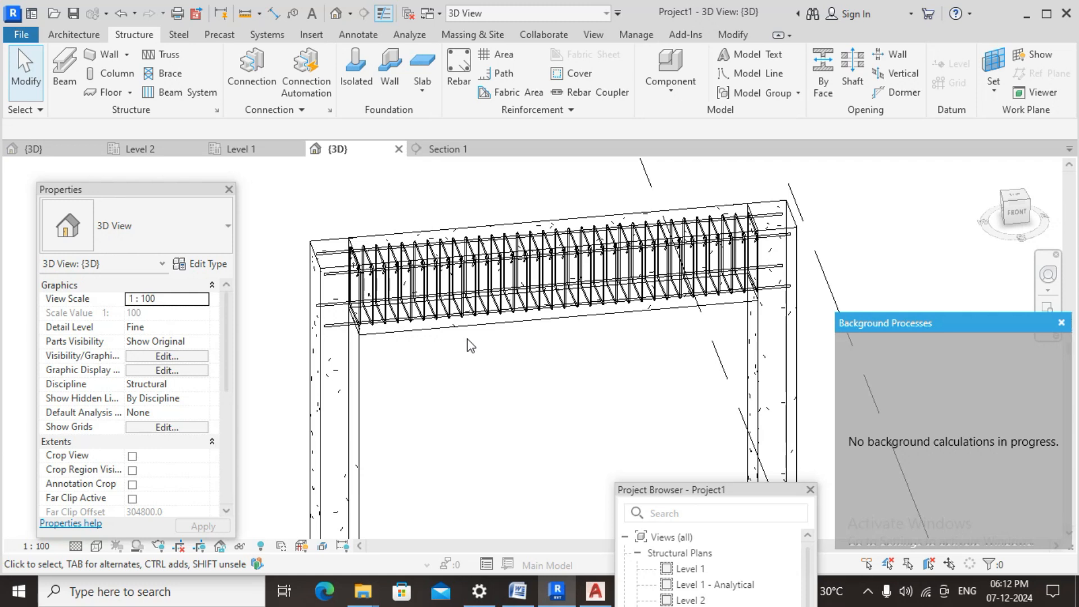
{"action": "middle_click_drag", "start_coordinate": [511, 356], "coordinate": [484, 343]}
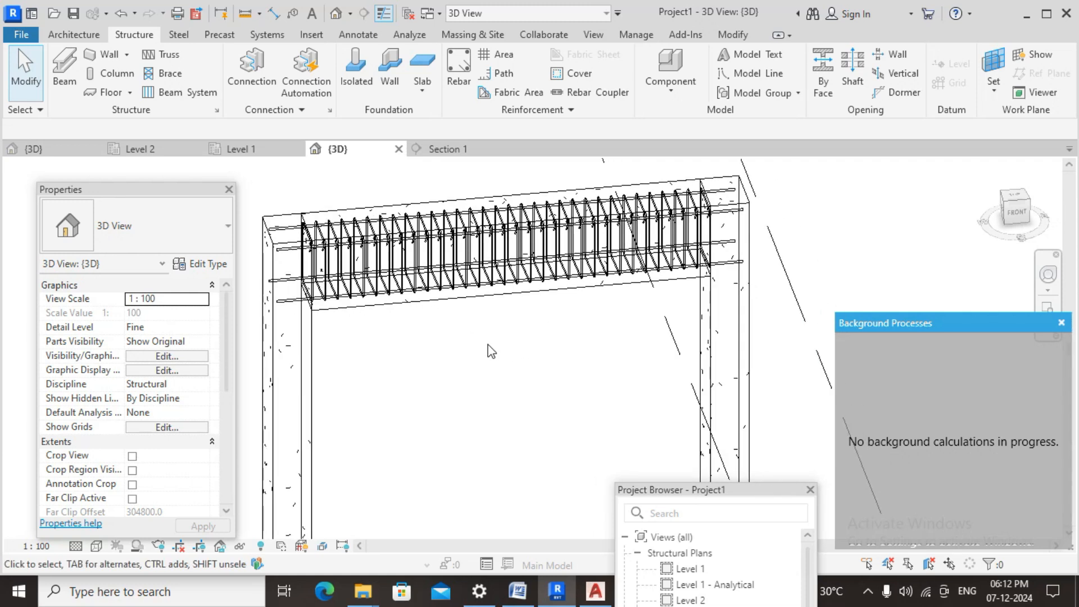
Step: Create a rule-based view filter named 8M from the 3D view's visibility/graphic overrides
{"action": "key", "text": "v"}
{"action": "key", "text": "v"}
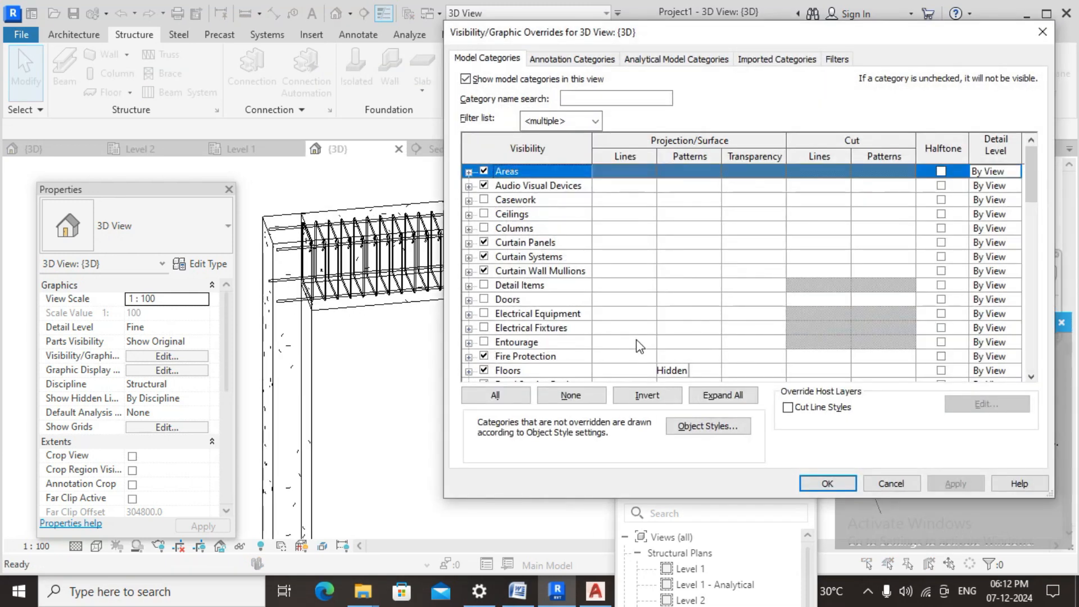
{"action": "left_click", "coordinate": [838, 61]}
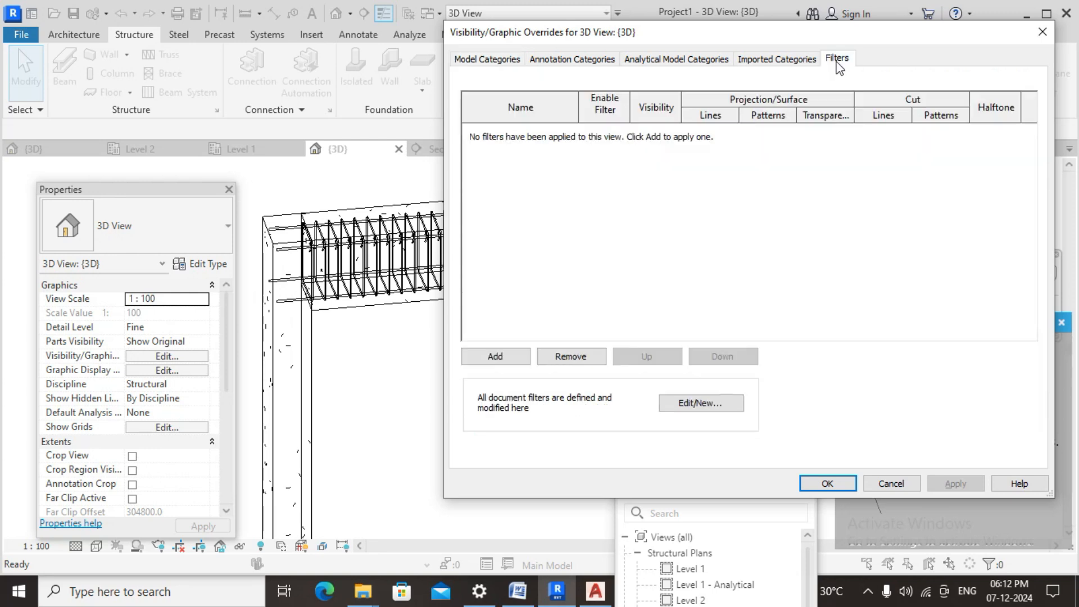
{"action": "left_click", "coordinate": [702, 403]}
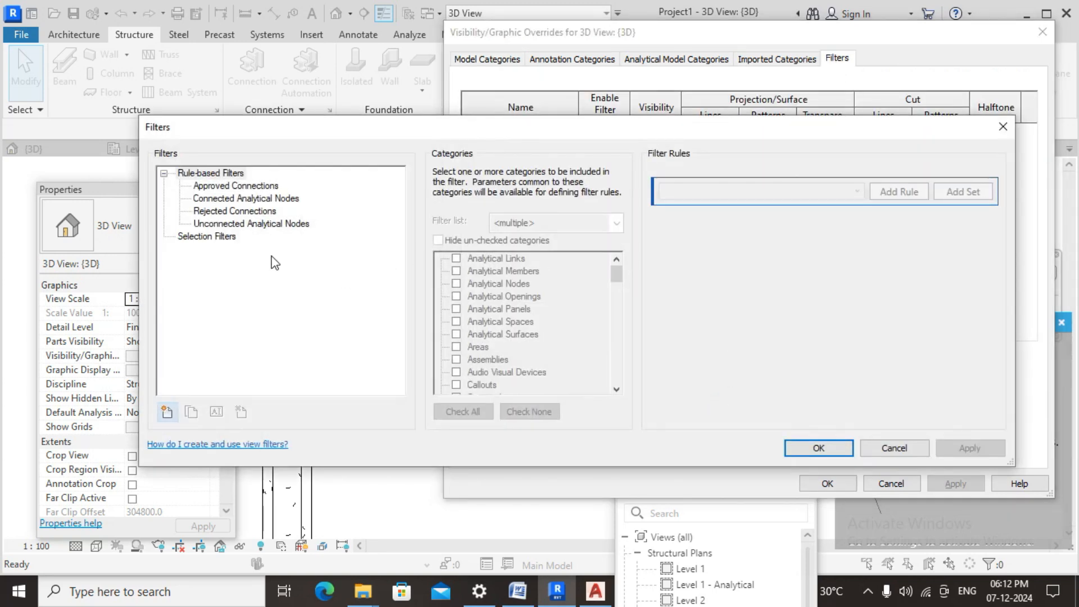
{"action": "left_click", "coordinate": [166, 414]}
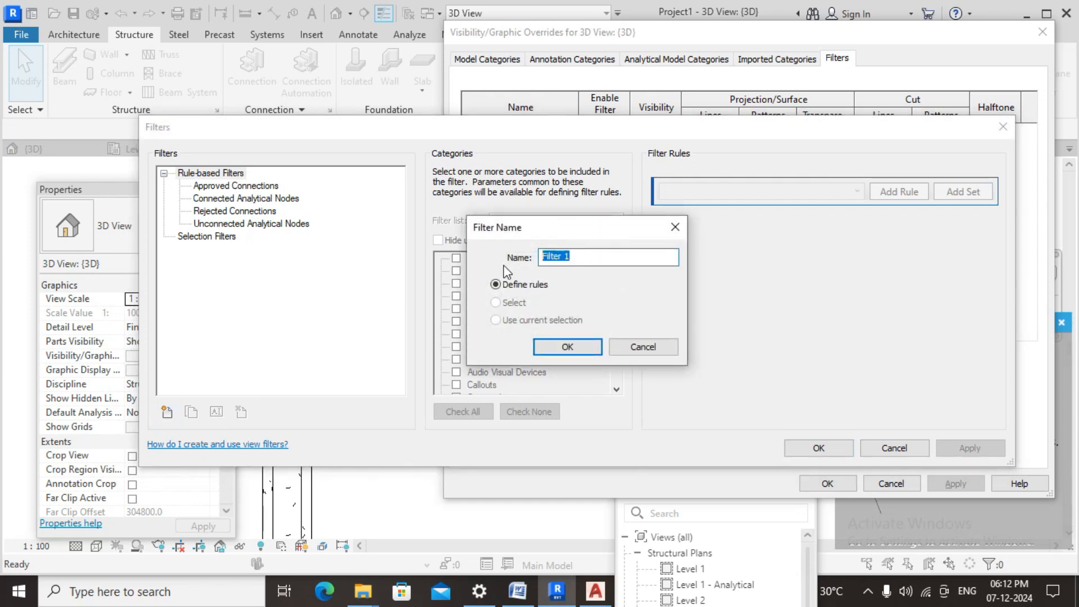
{"action": "type", "text": "8M"}
{"action": "left_click", "coordinate": [569, 349]}
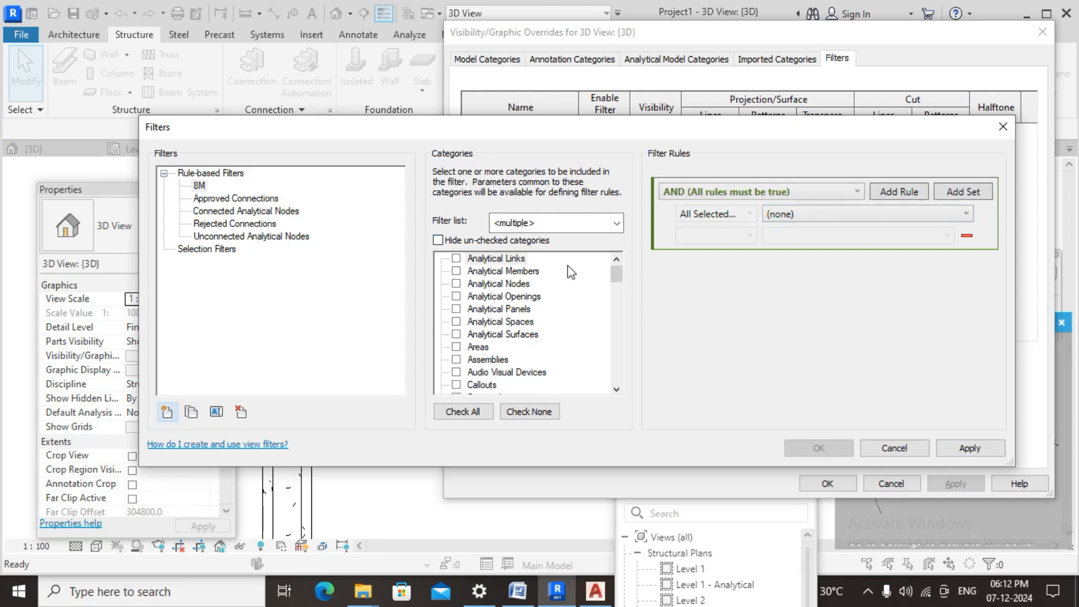
Step: Limit the 8M filter to the Structural Rebar category and base its rule on the Type Name parameter
{"action": "left_click_drag", "start_coordinate": [617, 275], "coordinate": [618, 368]}
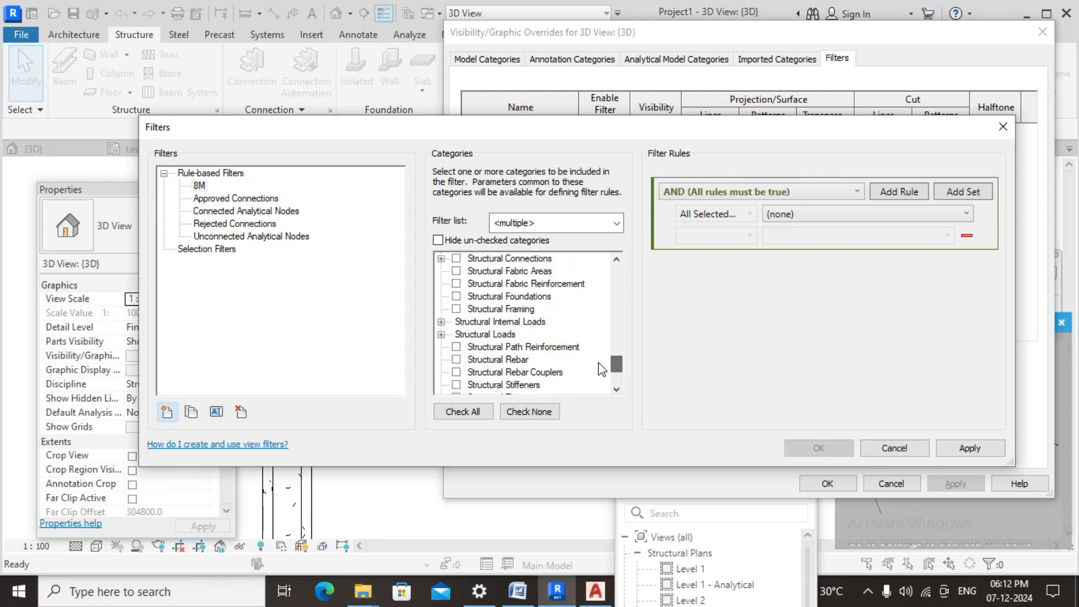
{"action": "left_click", "coordinate": [456, 360]}
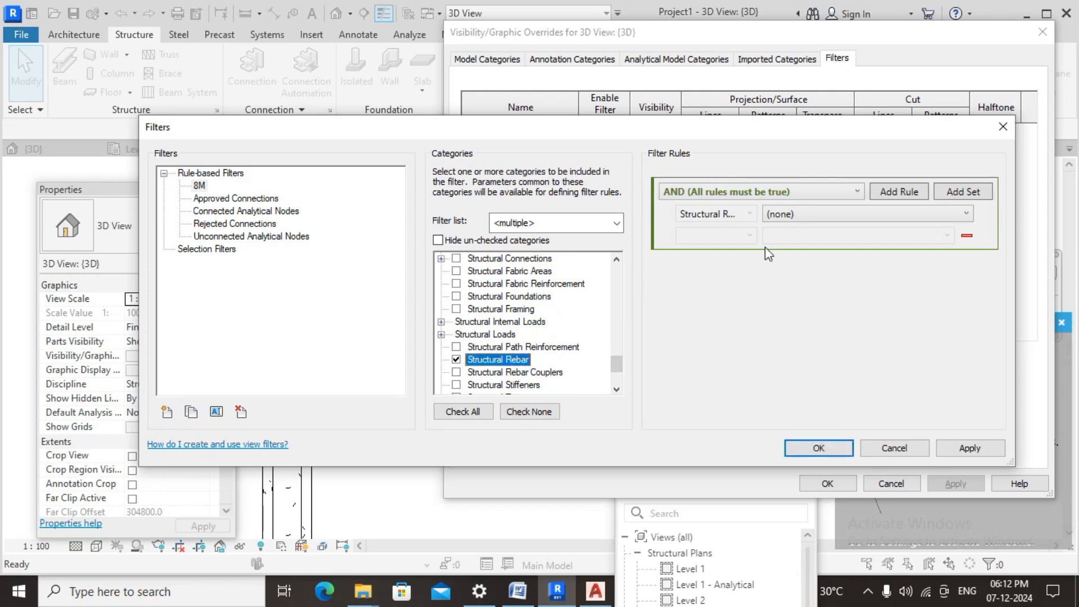
{"action": "left_click", "coordinate": [947, 215]}
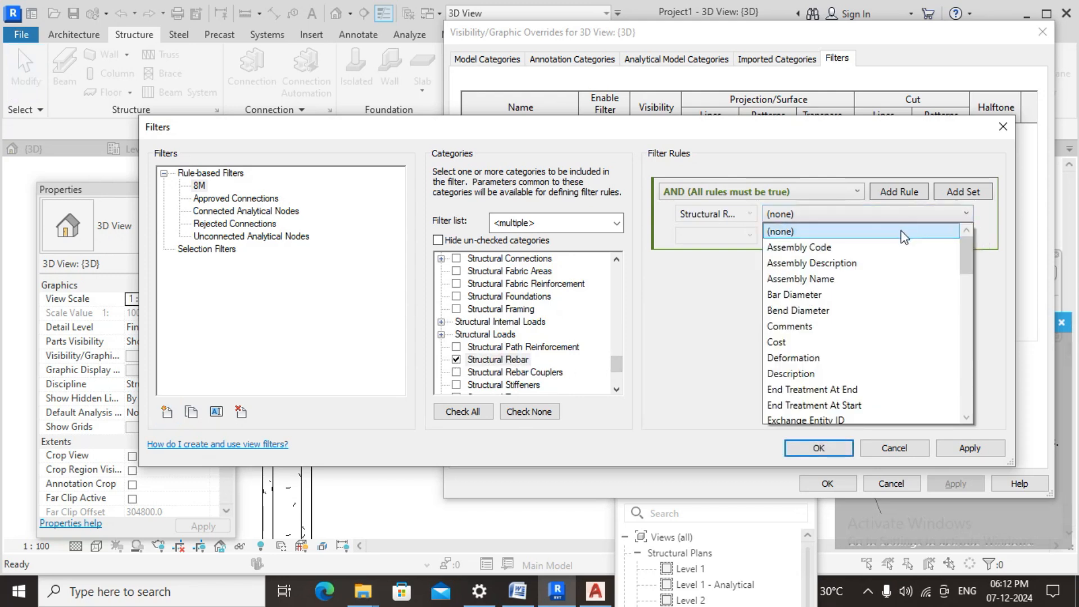
{"action": "scroll", "coordinate": [843, 306], "scroll_direction": "down", "scroll_amount": 2}
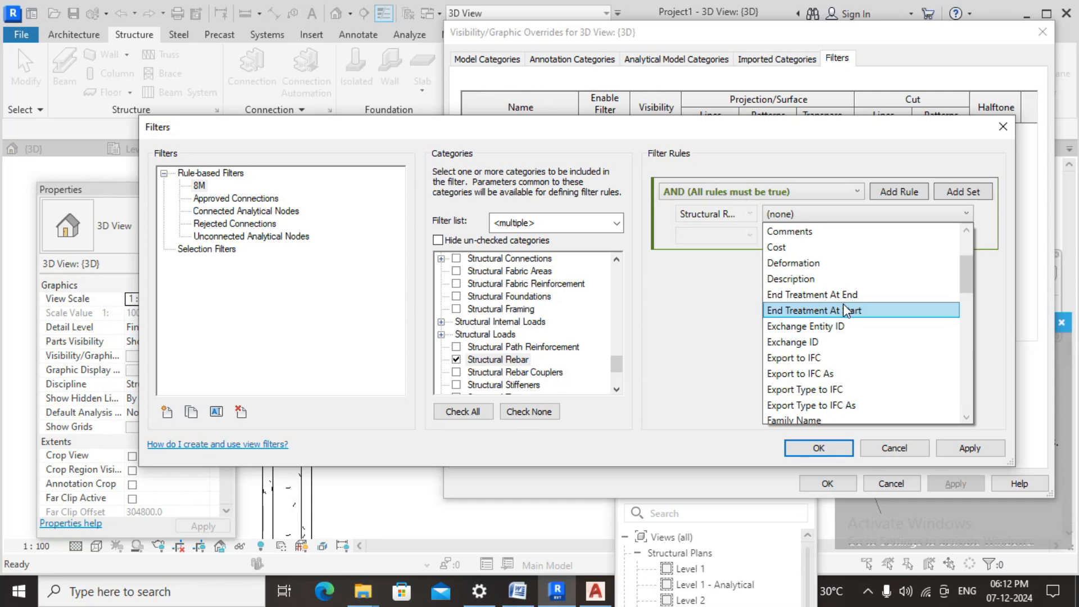
{"action": "scroll", "coordinate": [844, 306], "scroll_direction": "down", "scroll_amount": 1}
{"action": "scroll", "coordinate": [844, 305], "scroll_direction": "down", "scroll_amount": 4}
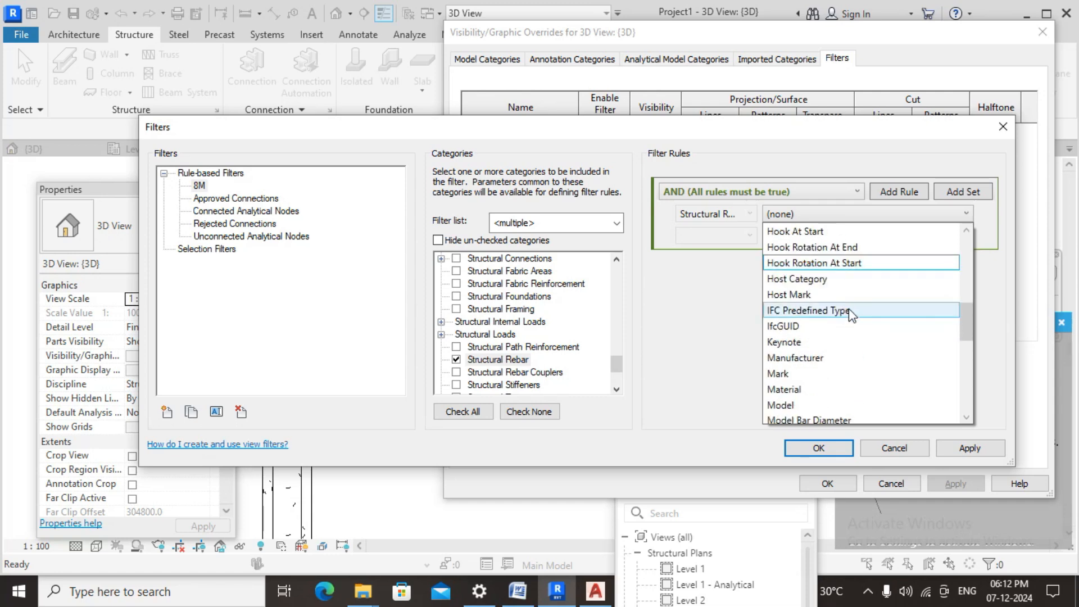
{"action": "scroll", "coordinate": [855, 329], "scroll_direction": "down", "scroll_amount": 2}
{"action": "scroll", "coordinate": [856, 332], "scroll_direction": "down", "scroll_amount": 5}
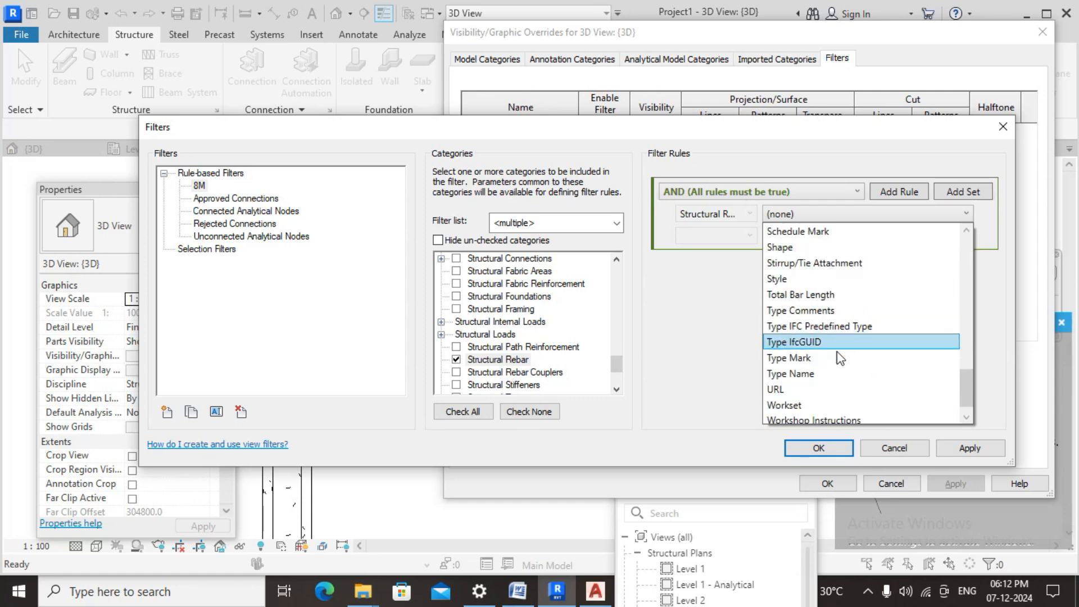
{"action": "left_click", "coordinate": [828, 372]}
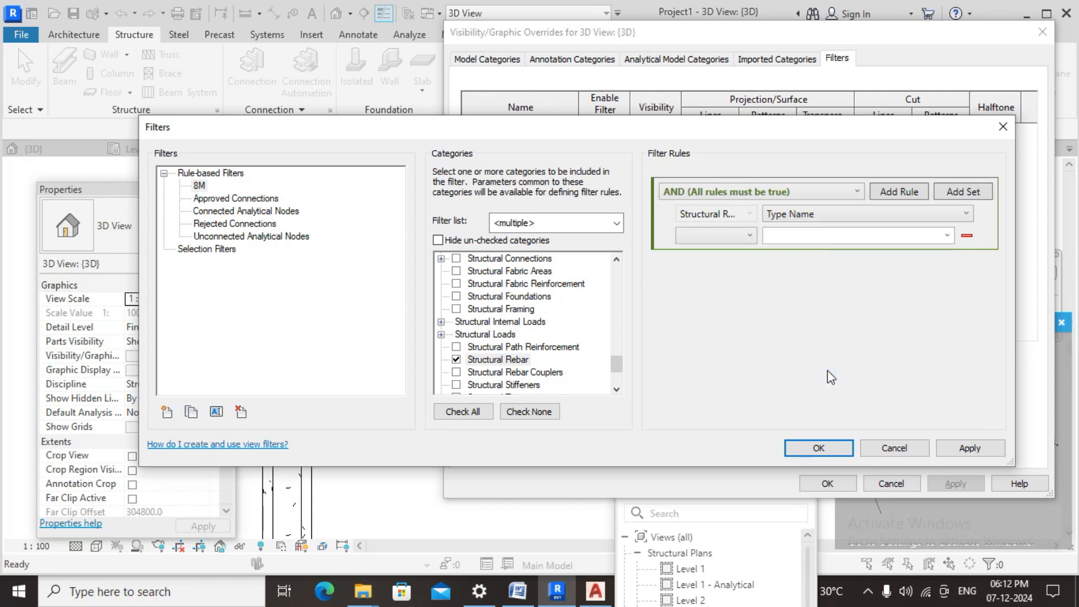
Step: Complete the 8M filter's Type Name rule with the contains condition and its value, and save the filter
{"action": "left_click", "coordinate": [750, 235]}
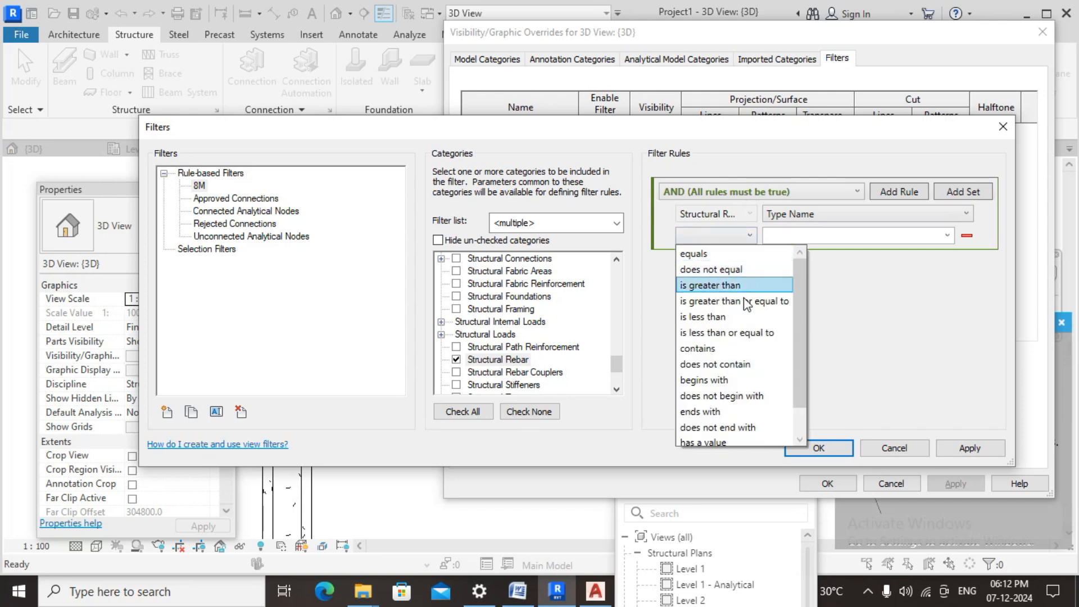
{"action": "left_click", "coordinate": [723, 349]}
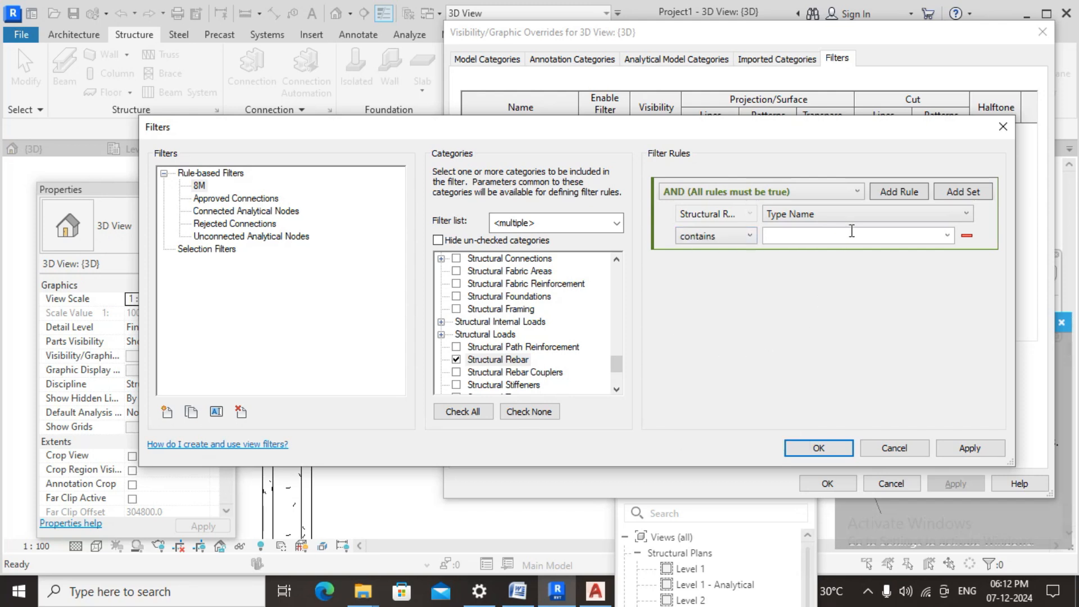
{"action": "left_click", "coordinate": [948, 236]}
{"action": "left_click", "coordinate": [949, 238]}
{"action": "left_click", "coordinate": [956, 448]}
{"action": "left_click", "coordinate": [826, 451]}
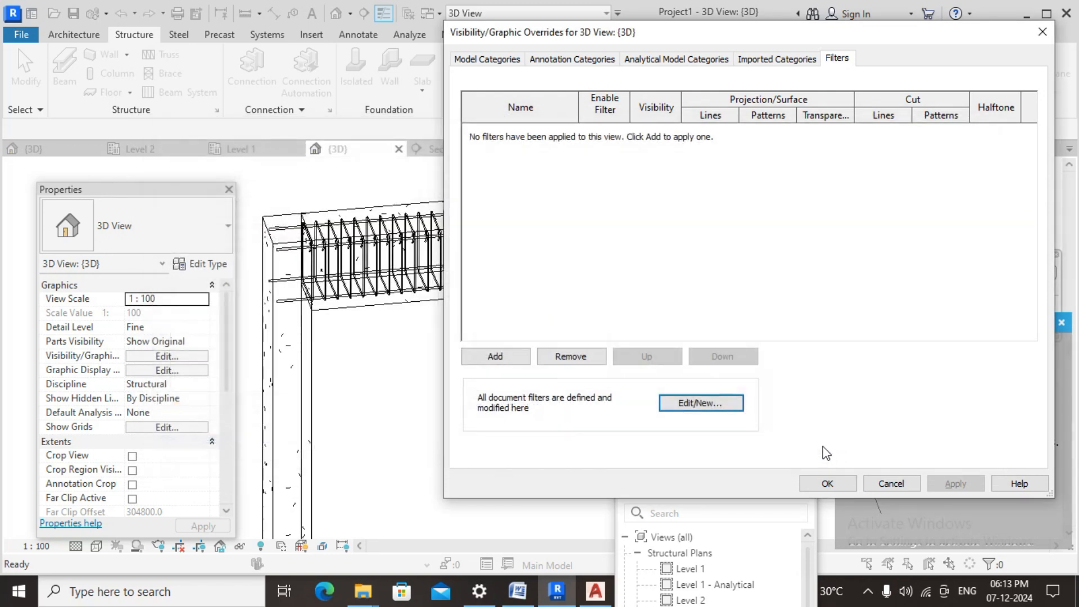
Step: Create another rule-based view filter named 16M
{"action": "left_click", "coordinate": [697, 416]}
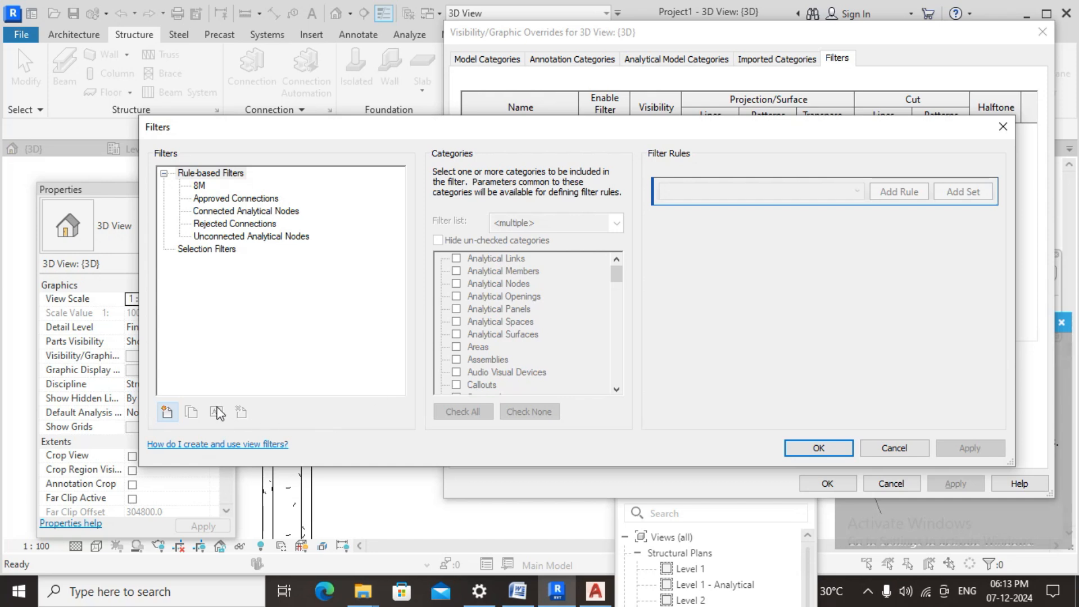
{"action": "left_click", "coordinate": [167, 413]}
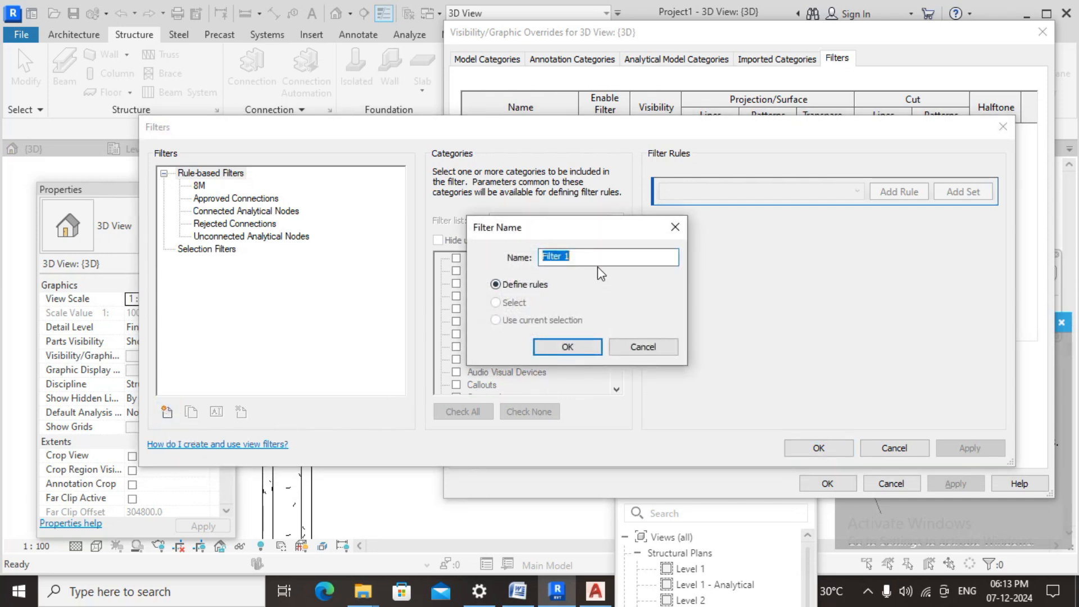
{"action": "type", "text": "16M"}
{"action": "left_click", "coordinate": [567, 346]}
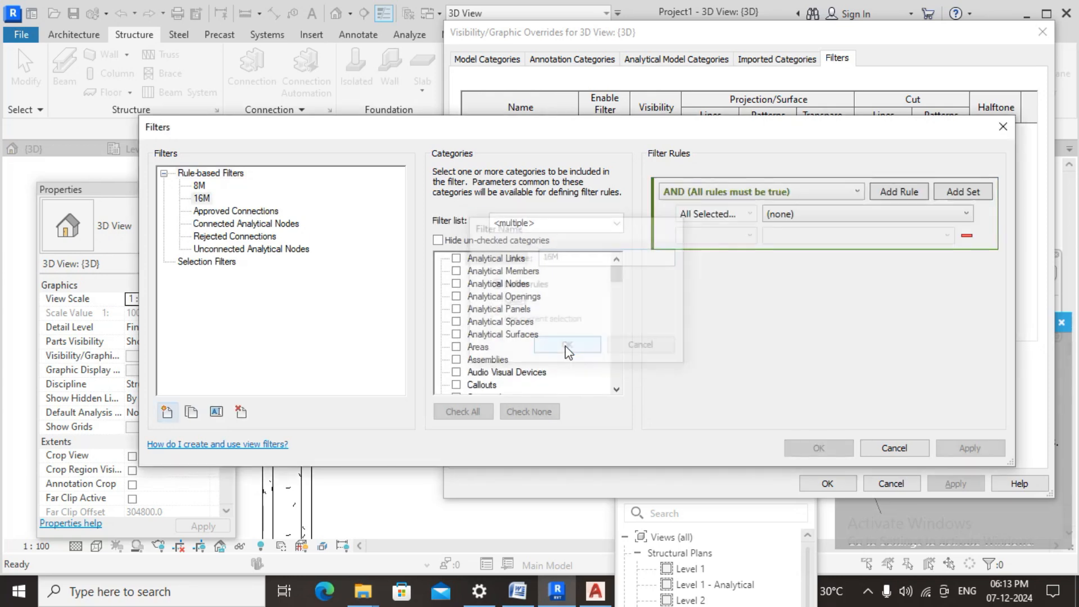
Step: Restrict the 16M filter to the Structural Rebar category and use Type Name as its rule parameter
{"action": "left_click_drag", "start_coordinate": [616, 277], "coordinate": [622, 379]}
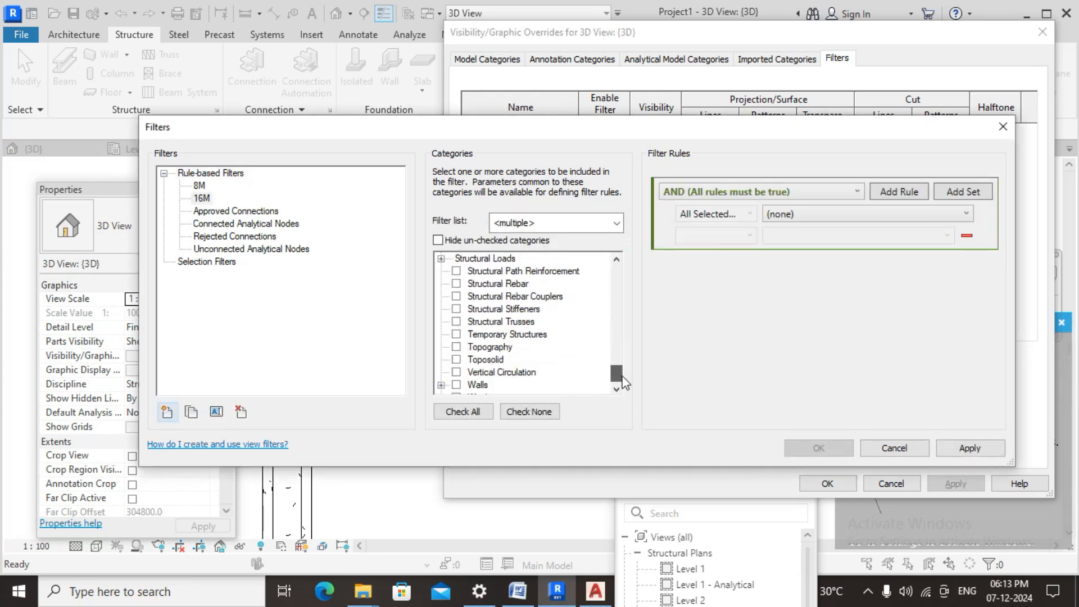
{"action": "left_click", "coordinate": [456, 284]}
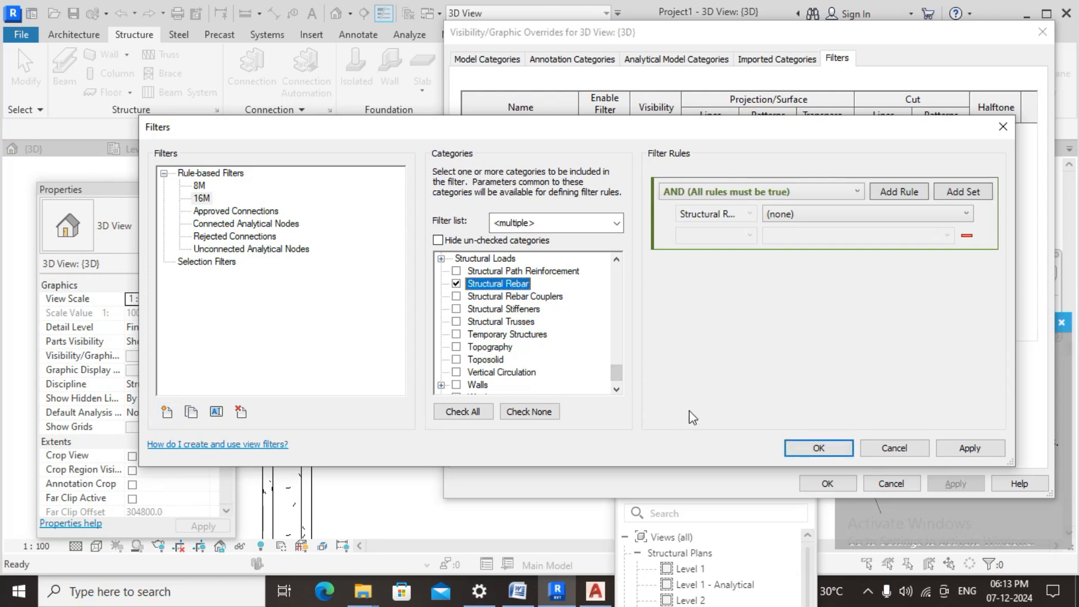
{"action": "left_click", "coordinate": [915, 218]}
{"action": "scroll", "coordinate": [843, 282], "scroll_direction": "down", "scroll_amount": 8}
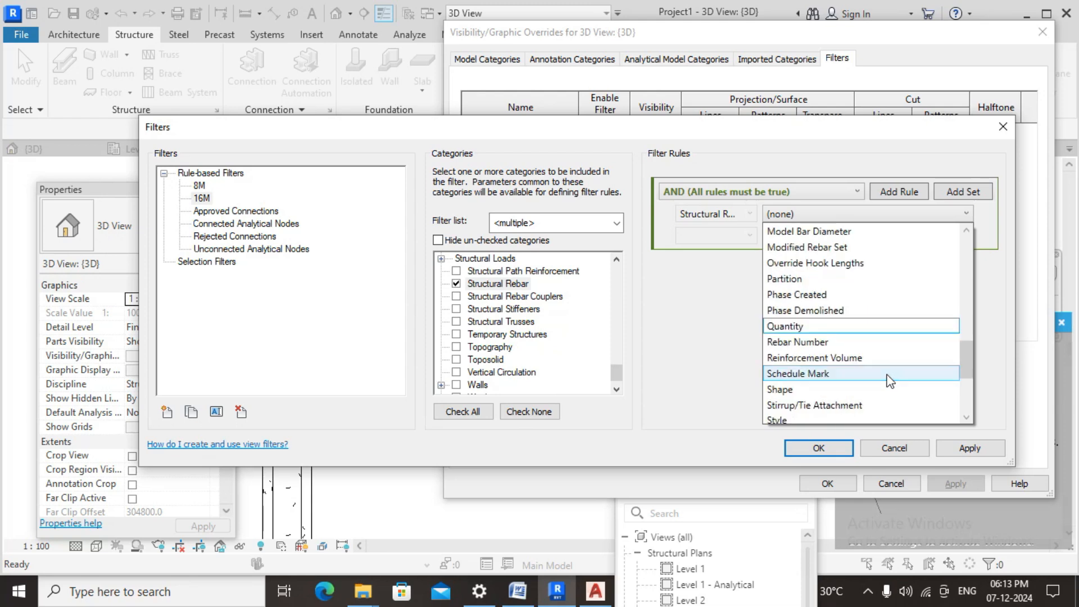
{"action": "scroll", "coordinate": [841, 335], "scroll_direction": "down", "scroll_amount": 3}
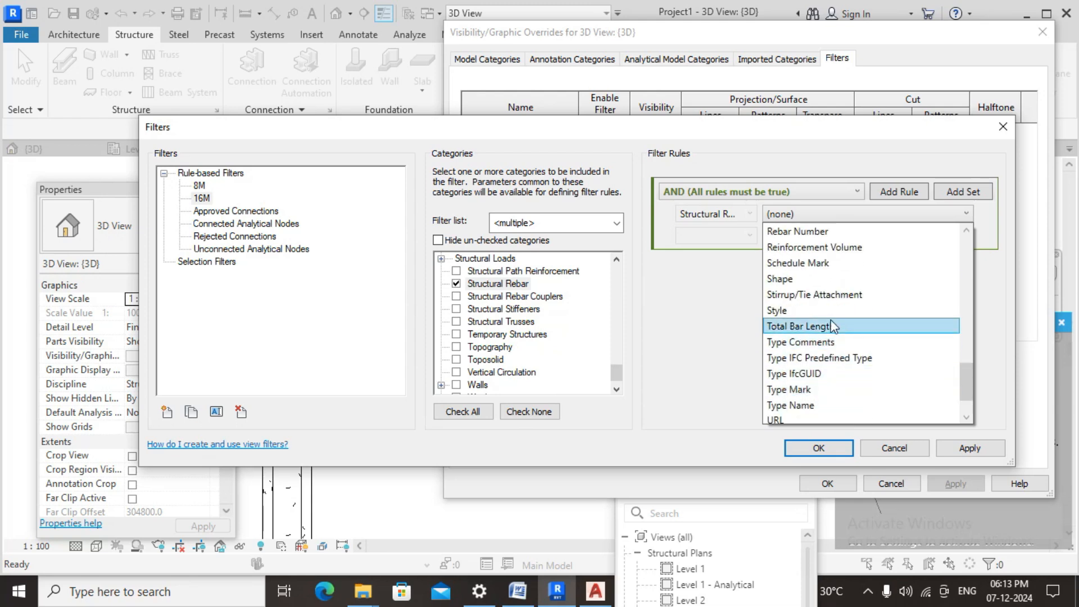
{"action": "left_click", "coordinate": [818, 404]}
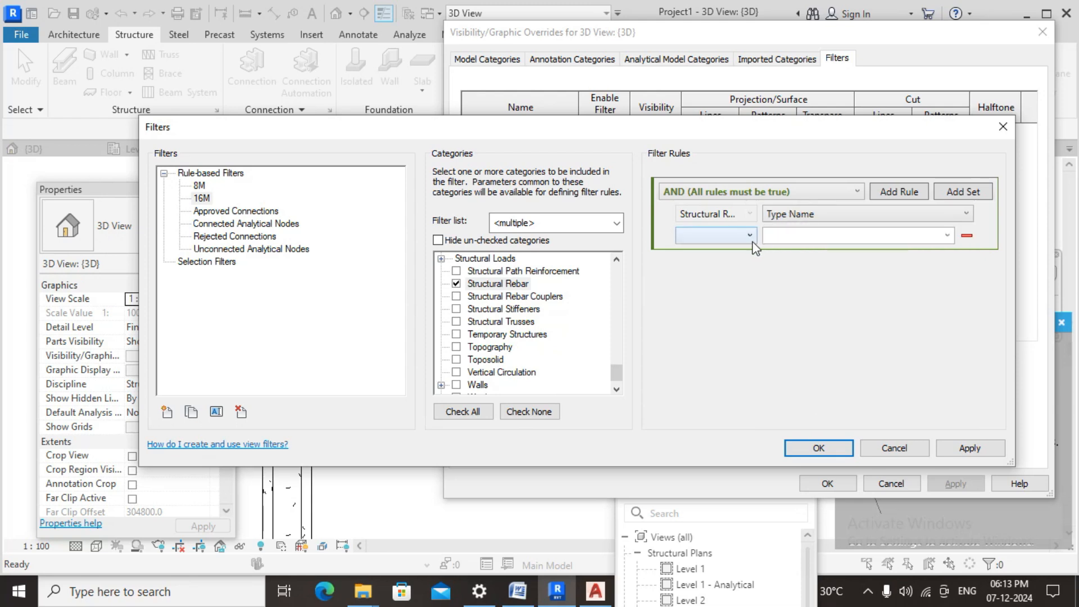
Step: Set the 16M filter's Type Name rule to contains 16M and save the filter
{"action": "left_click", "coordinate": [752, 237]}
{"action": "scroll", "coordinate": [737, 423], "scroll_direction": "down", "scroll_amount": 1}
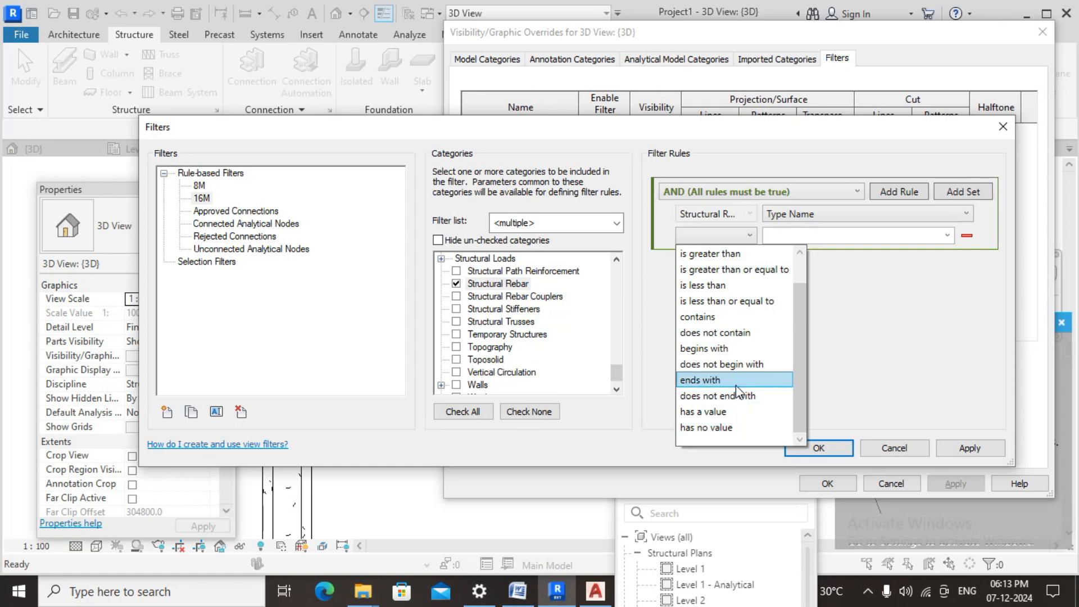
{"action": "left_click", "coordinate": [742, 319]}
{"action": "left_click", "coordinate": [912, 236]}
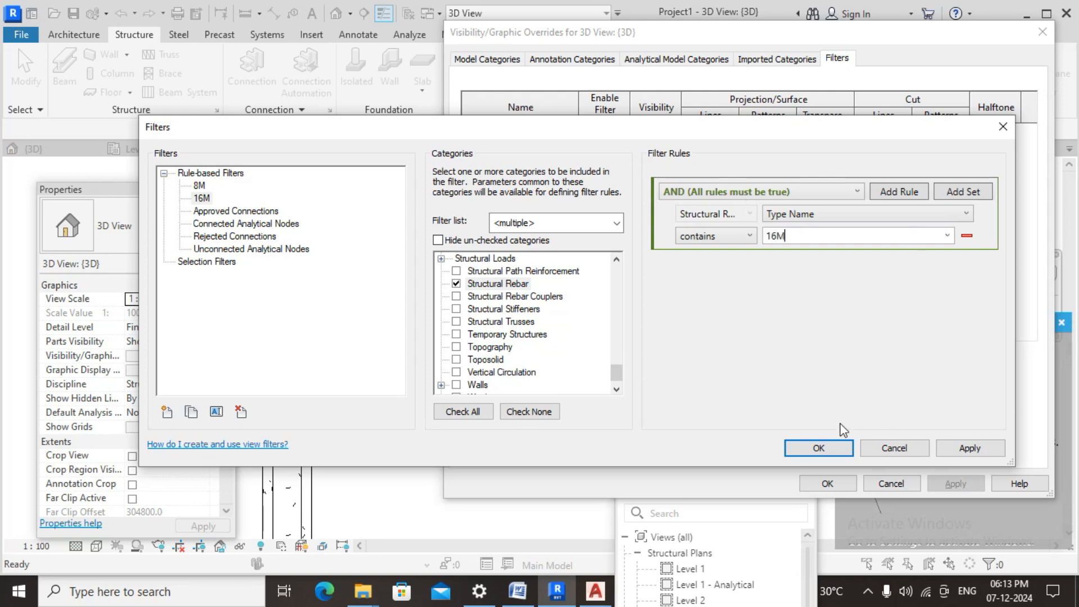
{"action": "left_click", "coordinate": [829, 448]}
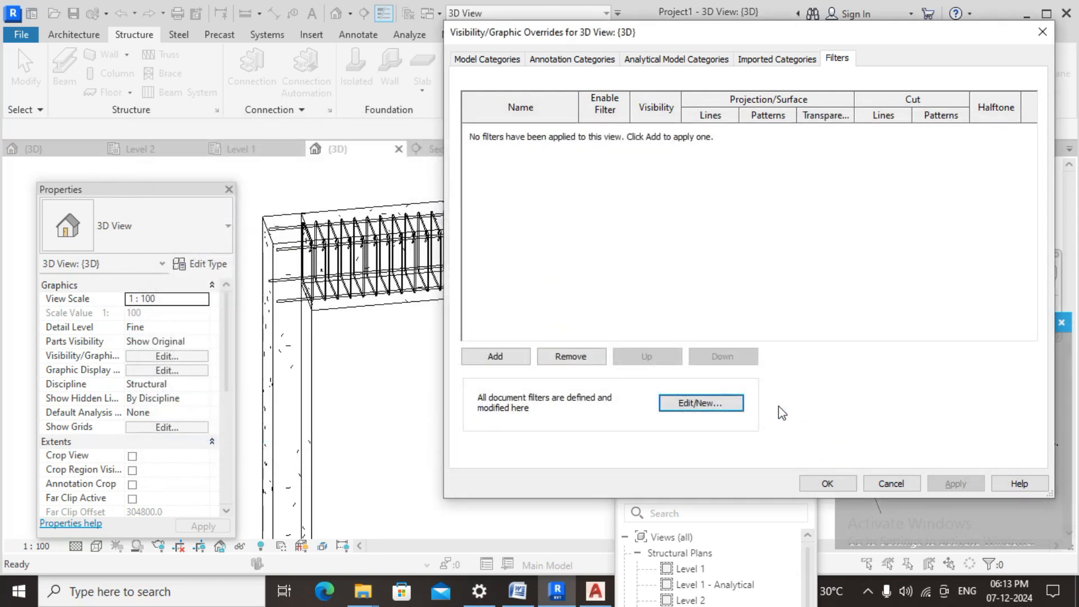
Step: Add the 8M and 16M filters to the 3D view's graphic overrides
{"action": "left_click", "coordinate": [493, 358]}
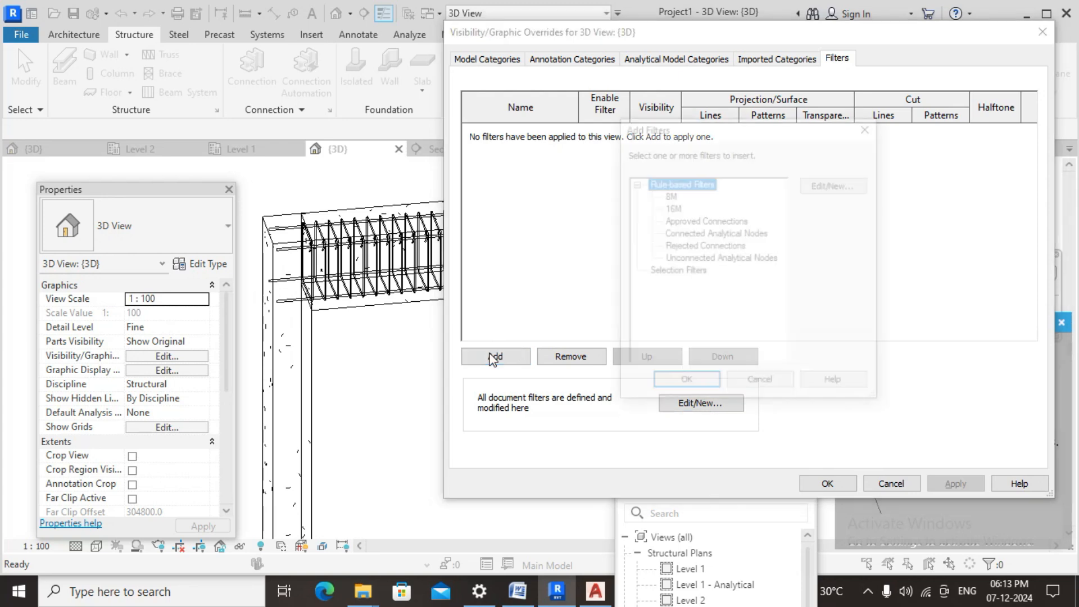
{"action": "left_click", "coordinate": [670, 196]}
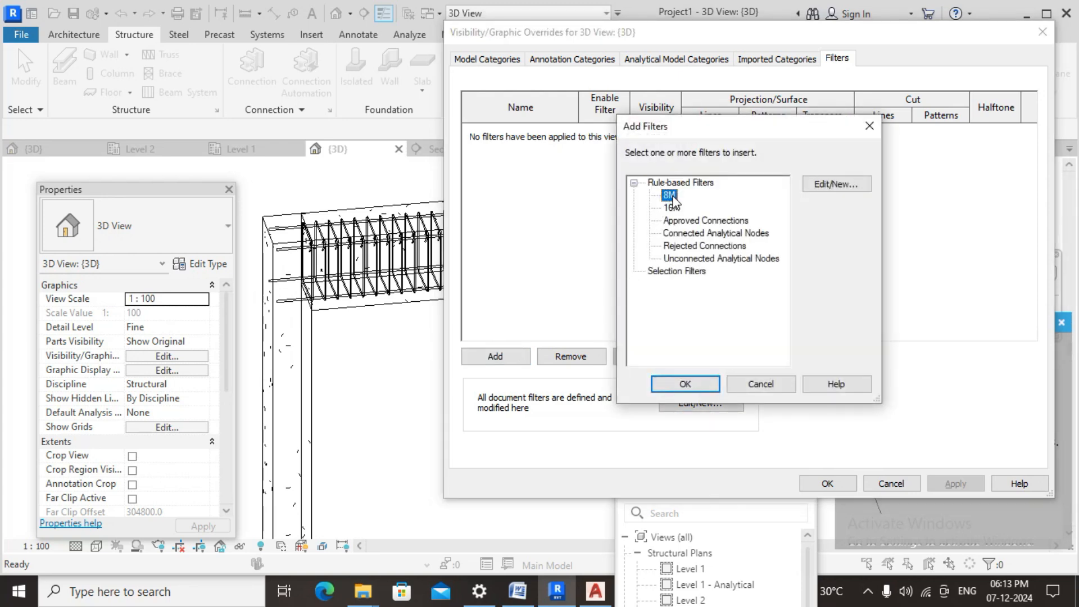
{"action": "left_click", "coordinate": [672, 208], "text": "ctrl"}
{"action": "left_click", "coordinate": [693, 385]}
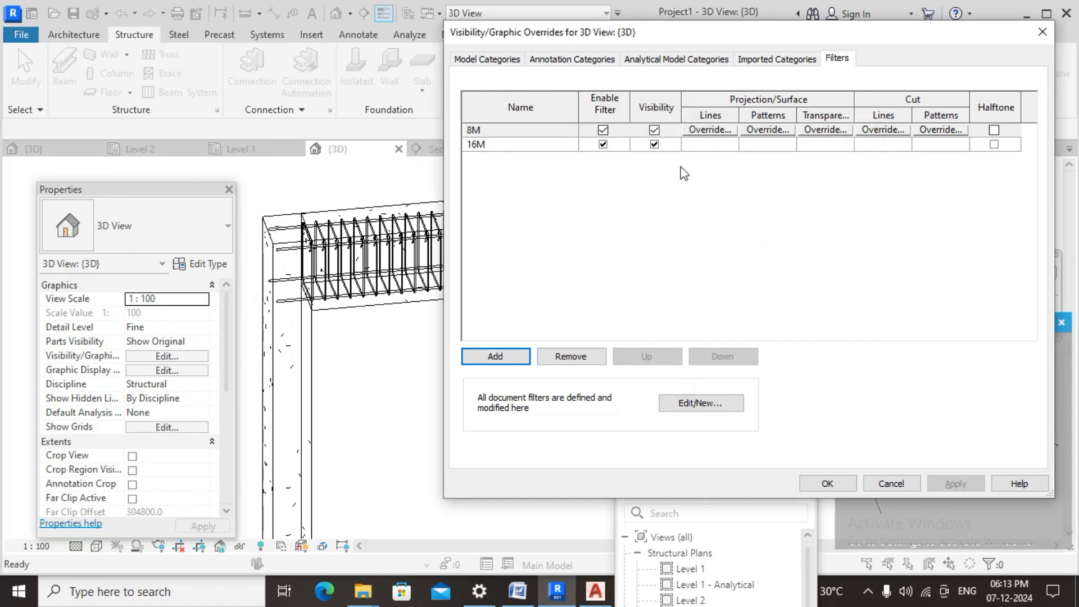
Step: Override the 8M filter's projection/surface background pattern with a solid fill in color RGB 190-084-065
{"action": "left_click", "coordinate": [778, 131]}
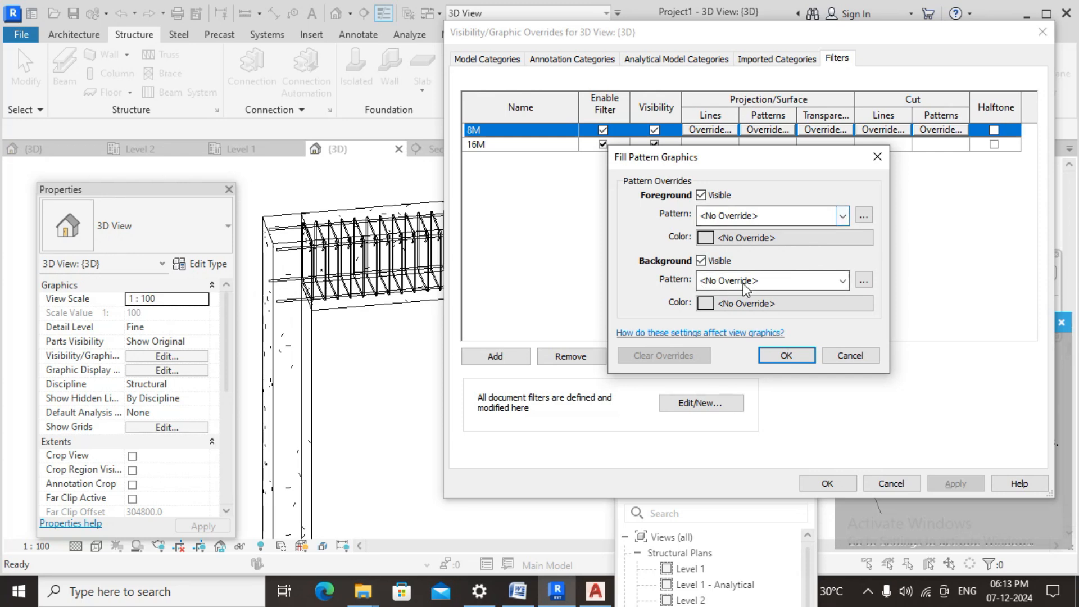
{"action": "left_click", "coordinate": [778, 301]}
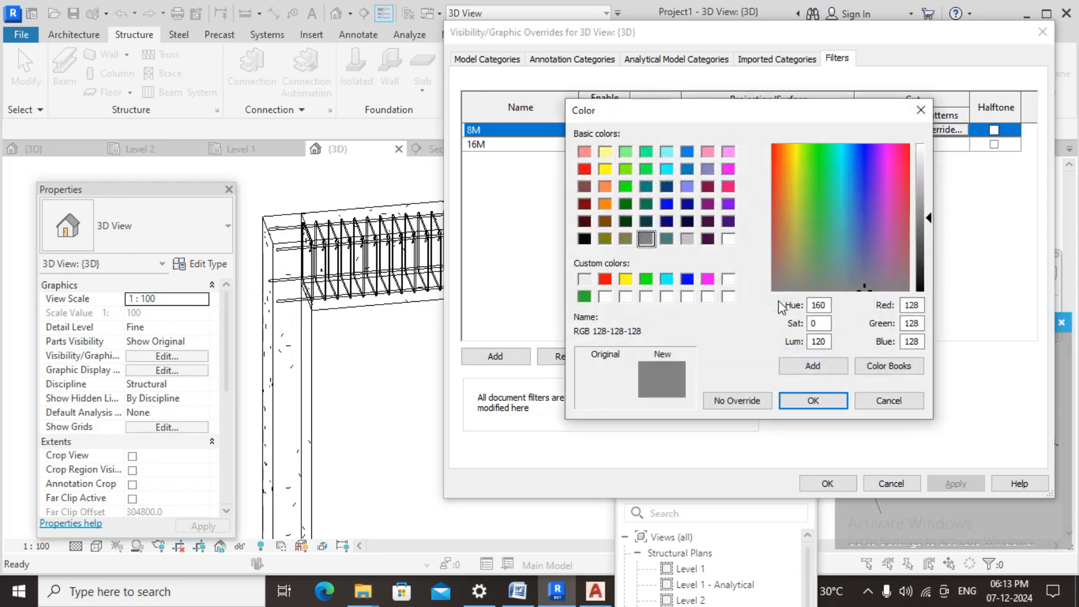
{"action": "left_click", "coordinate": [778, 219]}
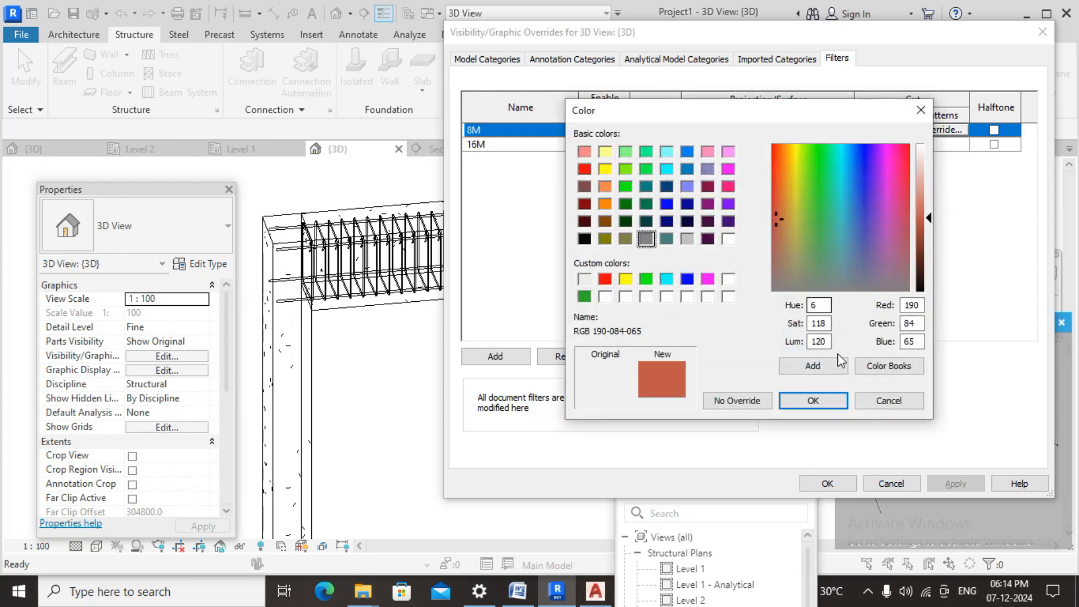
{"action": "left_click", "coordinate": [819, 400]}
{"action": "left_click", "coordinate": [773, 279]}
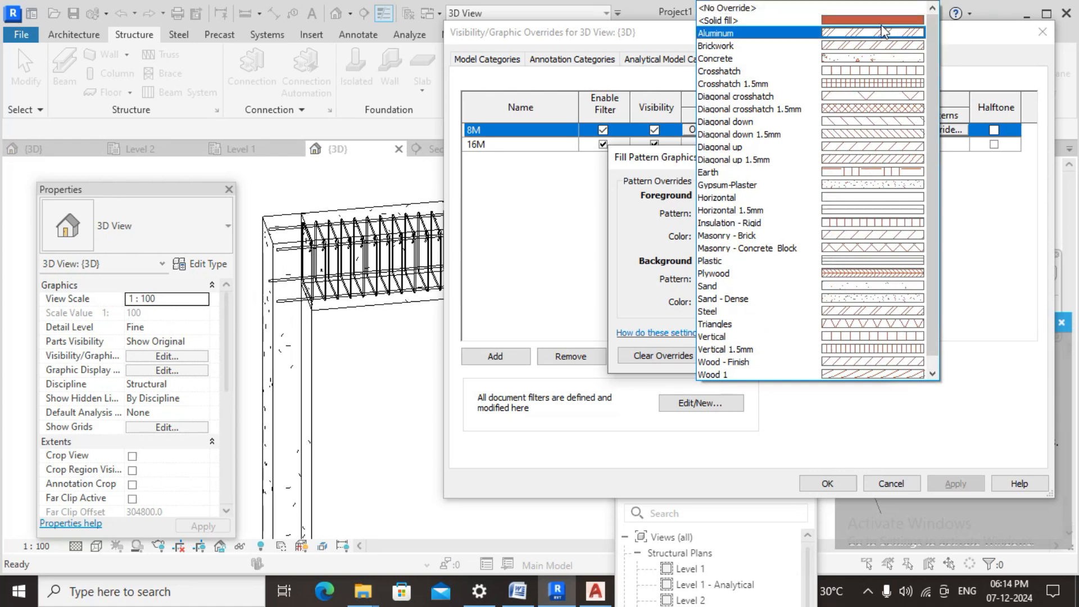
{"action": "left_click", "coordinate": [832, 20]}
{"action": "left_click", "coordinate": [787, 356]}
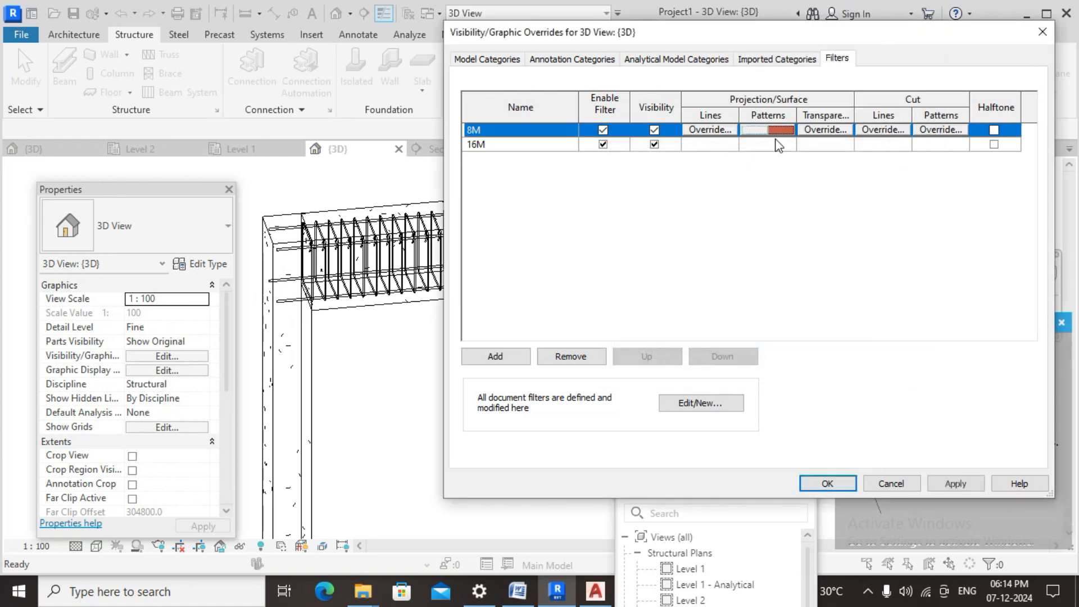
Step: Override the 16M filter's projection/surface background pattern with a solid fill in color RGB 034-117-157
{"action": "left_click", "coordinate": [774, 144]}
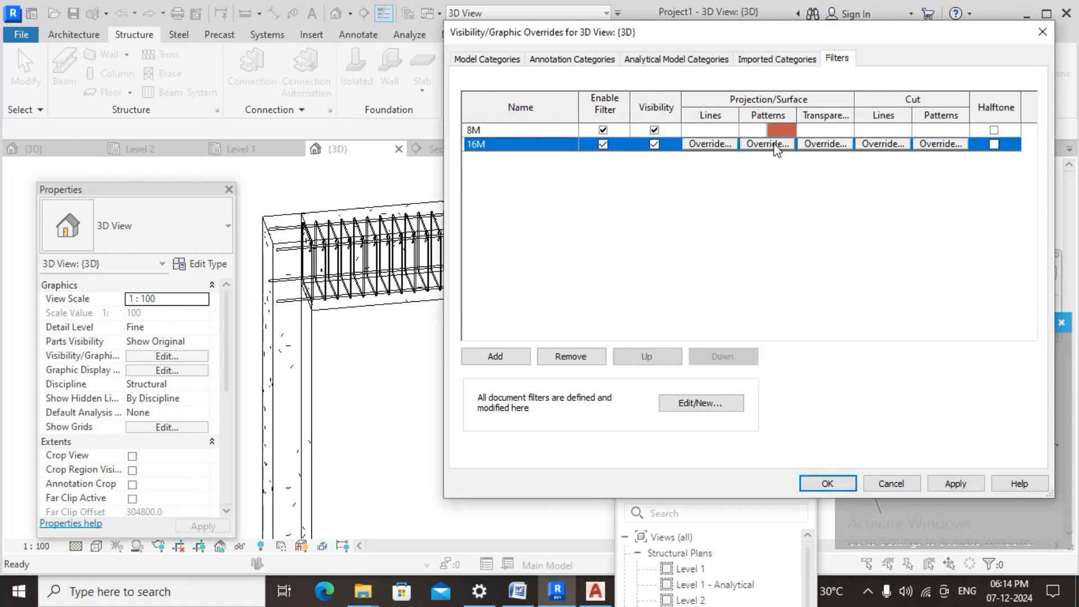
{"action": "left_click", "coordinate": [770, 144]}
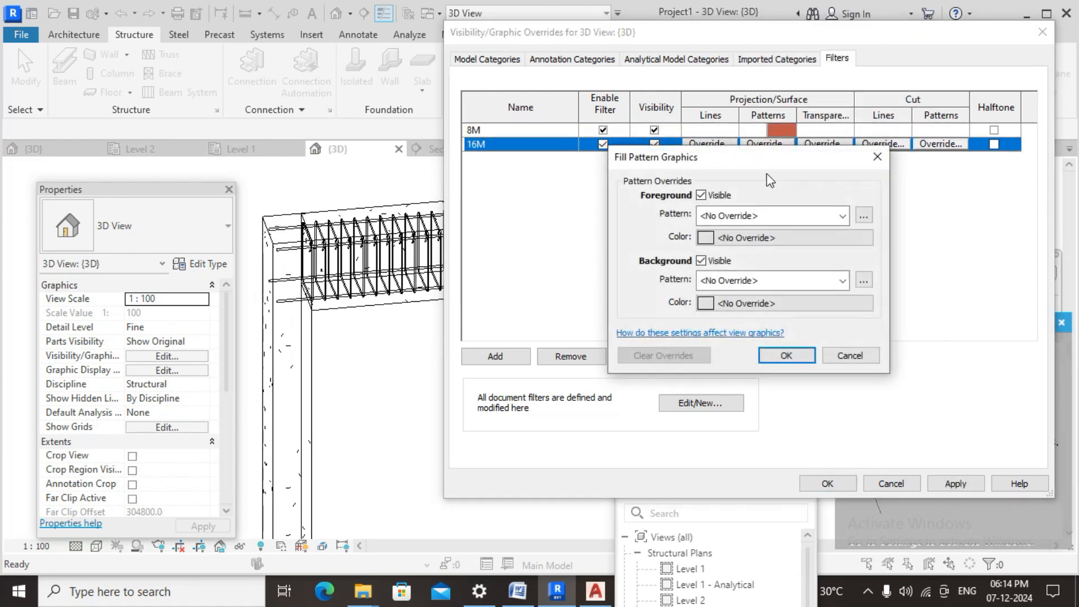
{"action": "left_click", "coordinate": [726, 303]}
{"action": "left_click", "coordinate": [813, 220]}
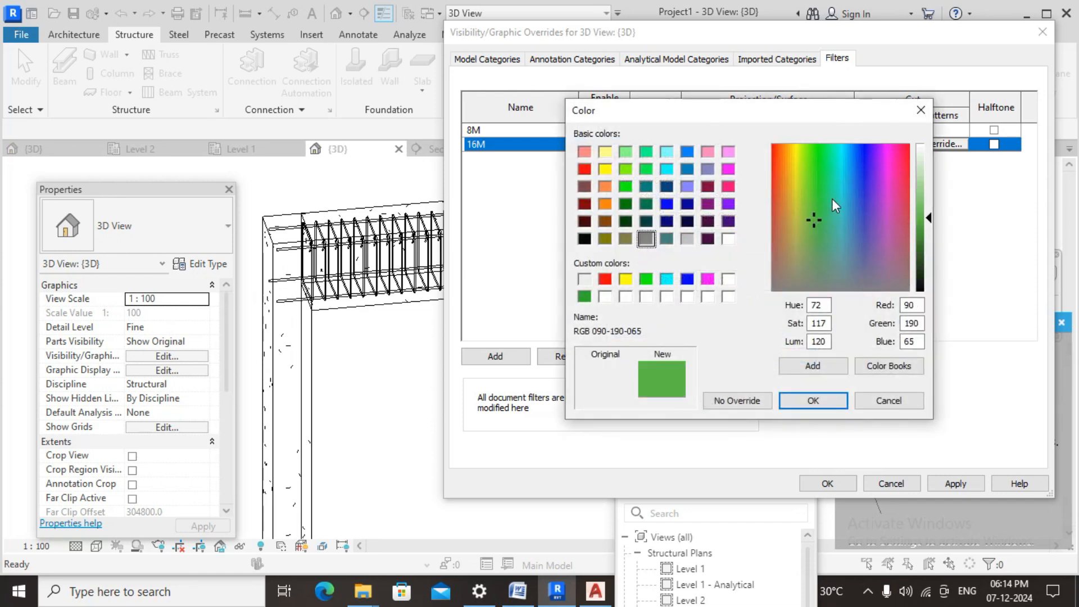
{"action": "left_click", "coordinate": [780, 200]}
{"action": "left_click", "coordinate": [849, 197]}
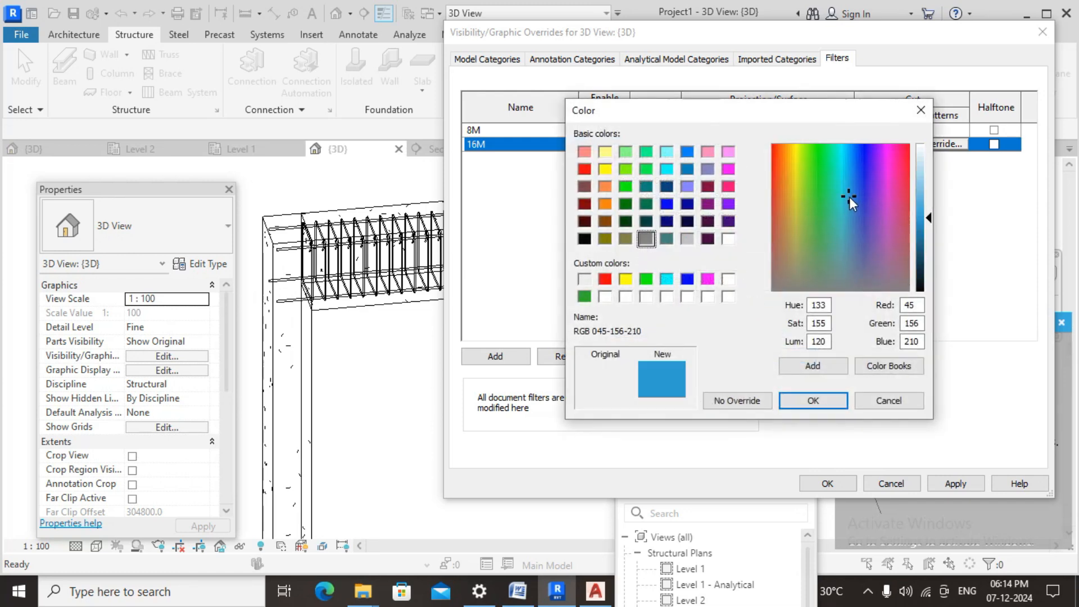
{"action": "left_click", "coordinate": [920, 236]}
{"action": "left_click", "coordinate": [825, 405]}
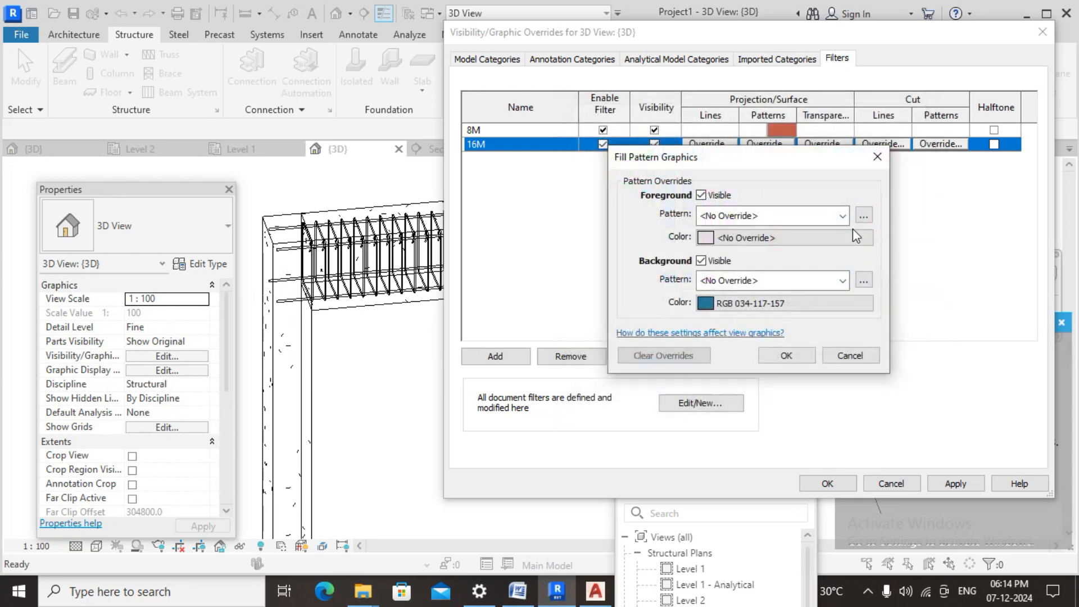
{"action": "left_click", "coordinate": [826, 280]}
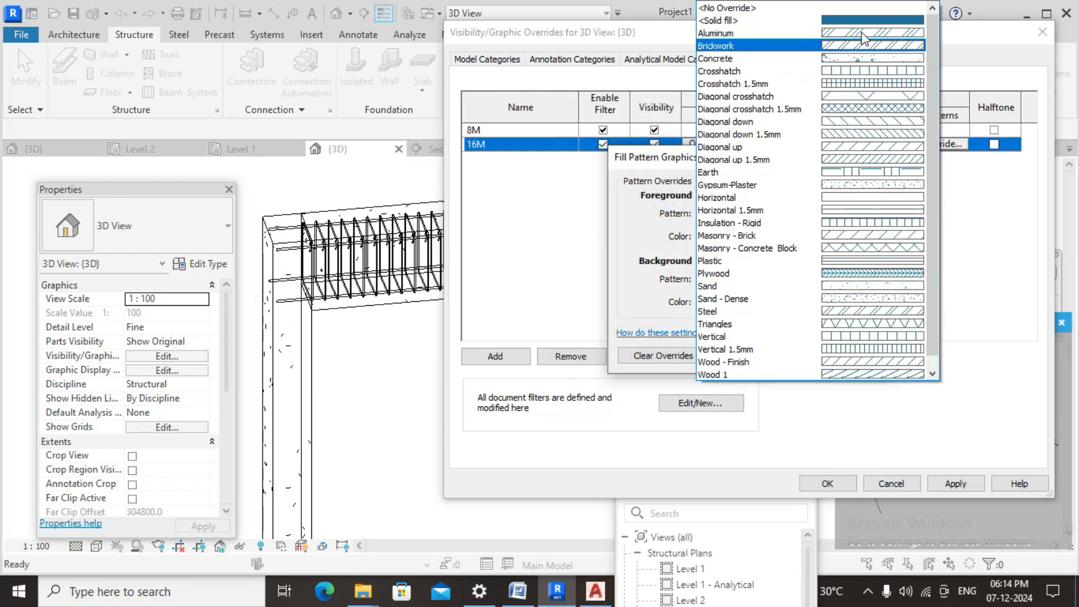
{"action": "left_click", "coordinate": [827, 20]}
{"action": "left_click", "coordinate": [794, 360]}
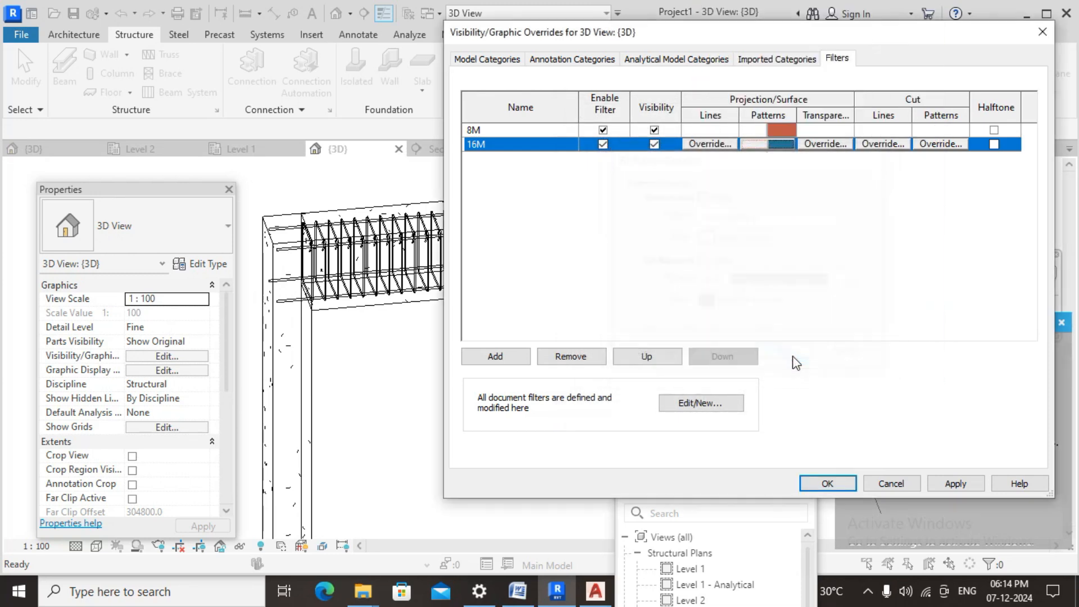
Step: Change the 8M filter's surface background pattern color to RGB 200-182-055 and apply the filter overrides to the 3D view
{"action": "left_click", "coordinate": [787, 130]}
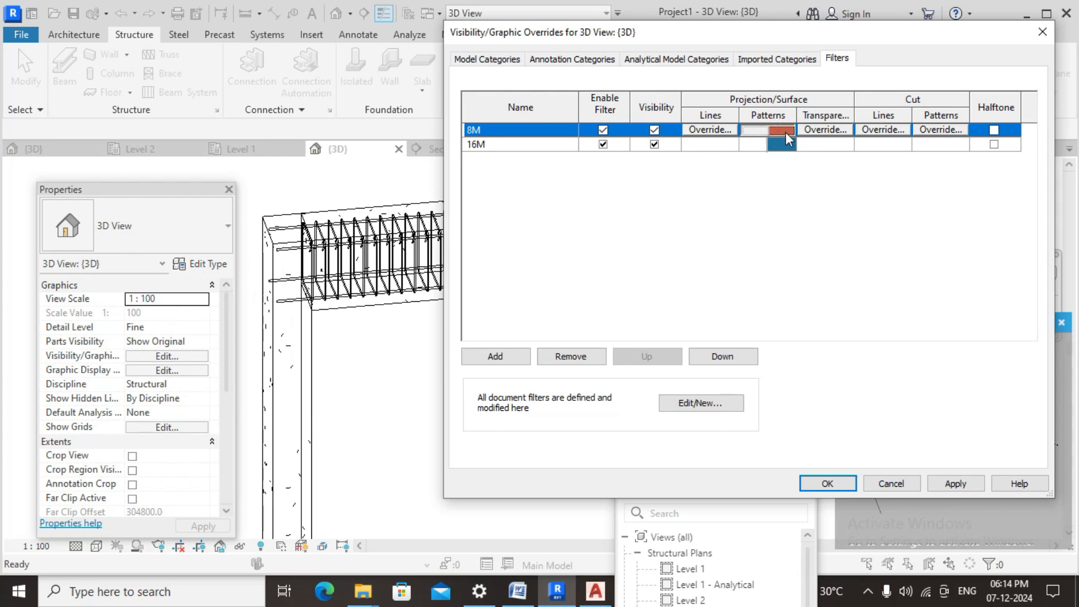
{"action": "left_click", "coordinate": [784, 131]}
{"action": "left_click", "coordinate": [710, 301]}
{"action": "left_click", "coordinate": [794, 207]}
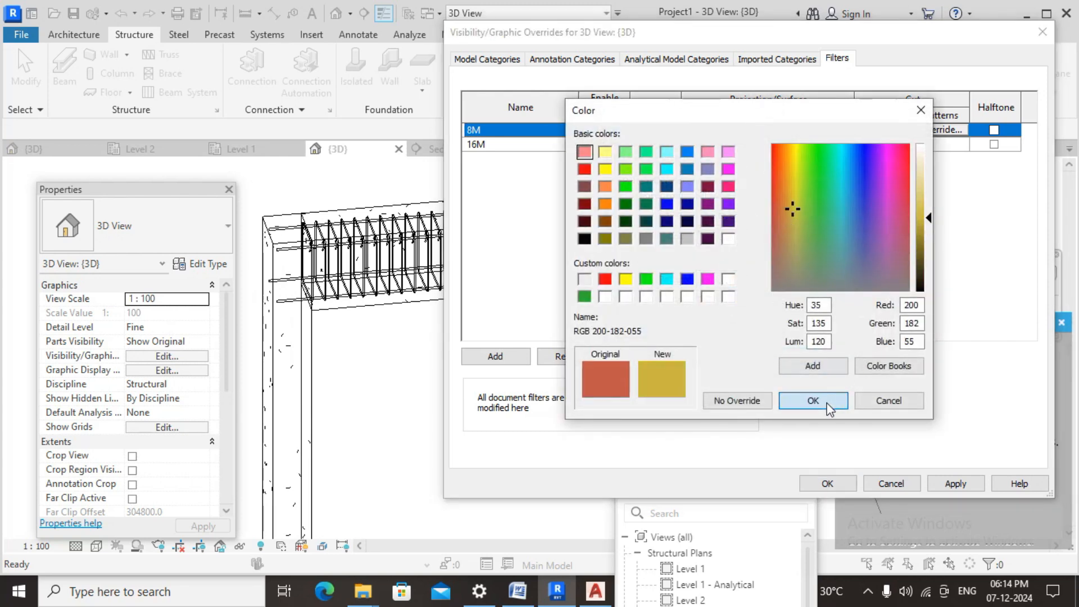
{"action": "left_click", "coordinate": [787, 400]}
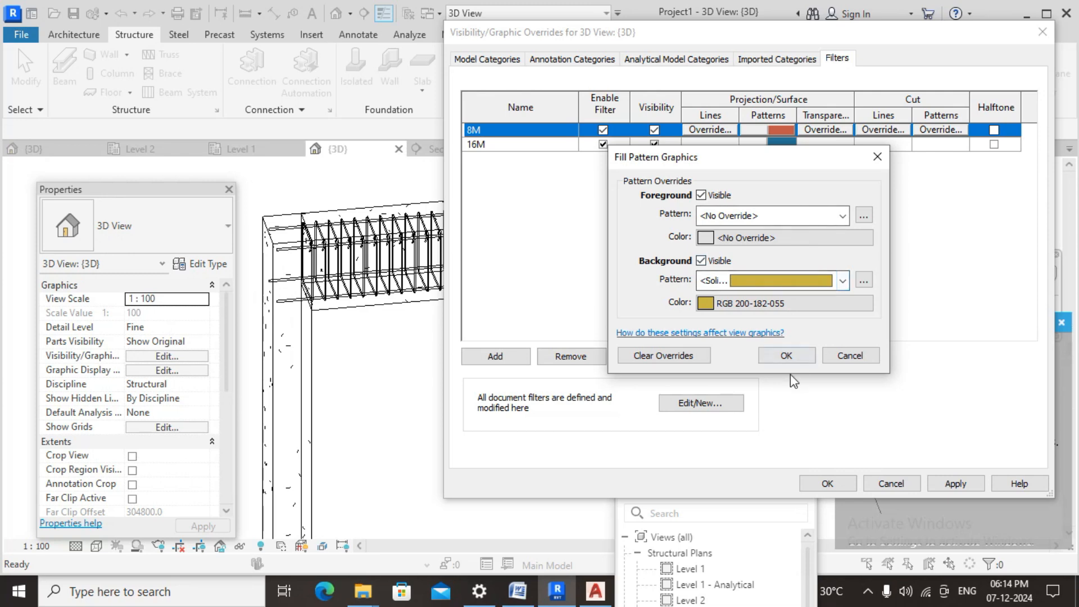
{"action": "left_click", "coordinate": [790, 356]}
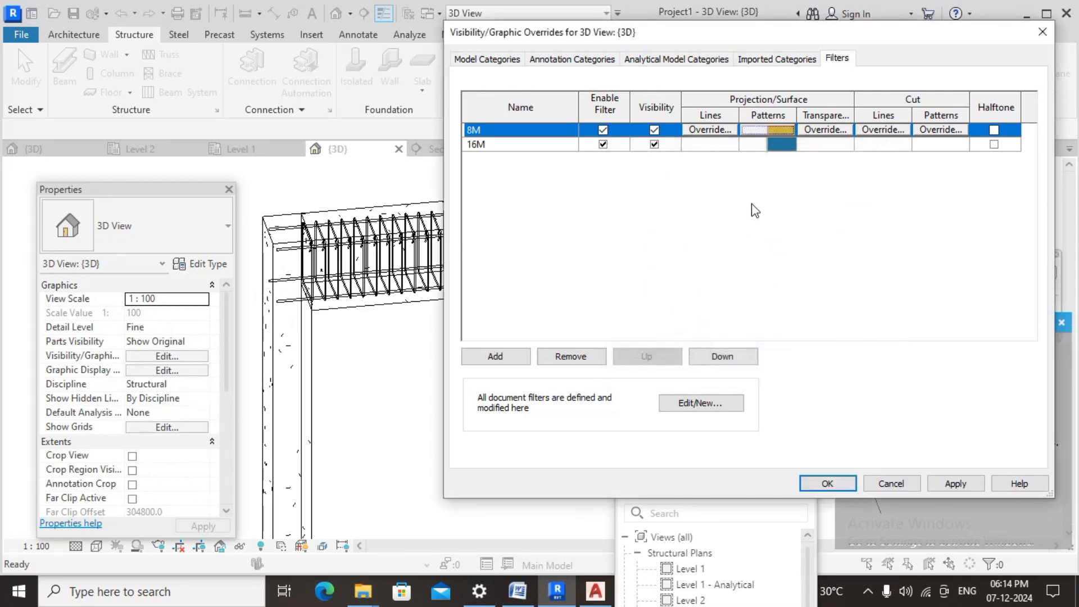
{"action": "left_click", "coordinate": [963, 487]}
{"action": "left_click", "coordinate": [825, 484]}
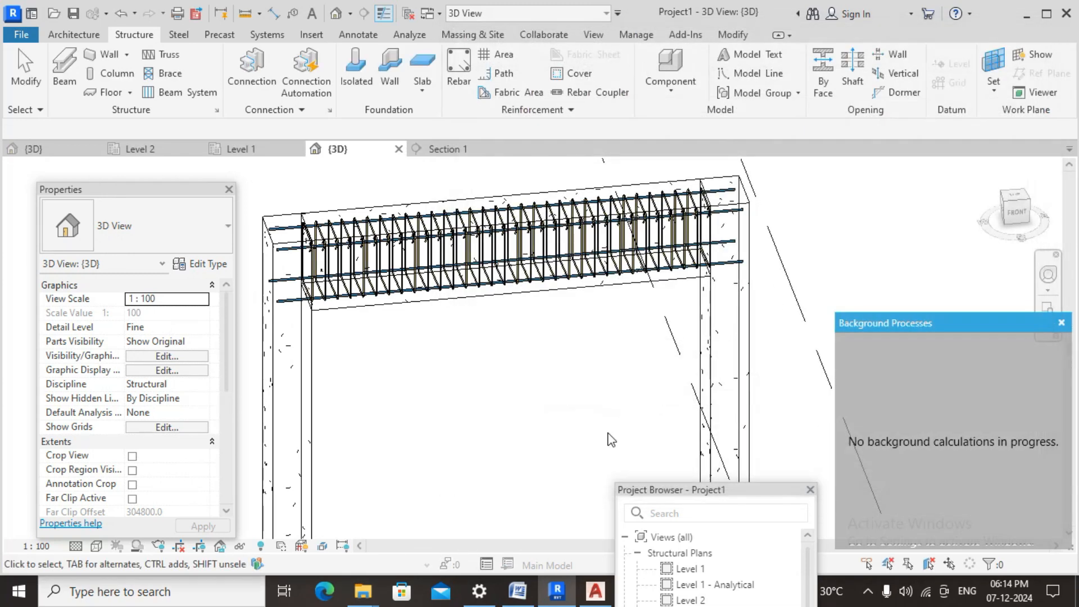
Step: Open the Level 1 structural plan at the concrete column's cross-section
{"action": "scroll", "coordinate": [465, 332], "scroll_direction": "up", "scroll_amount": 5}
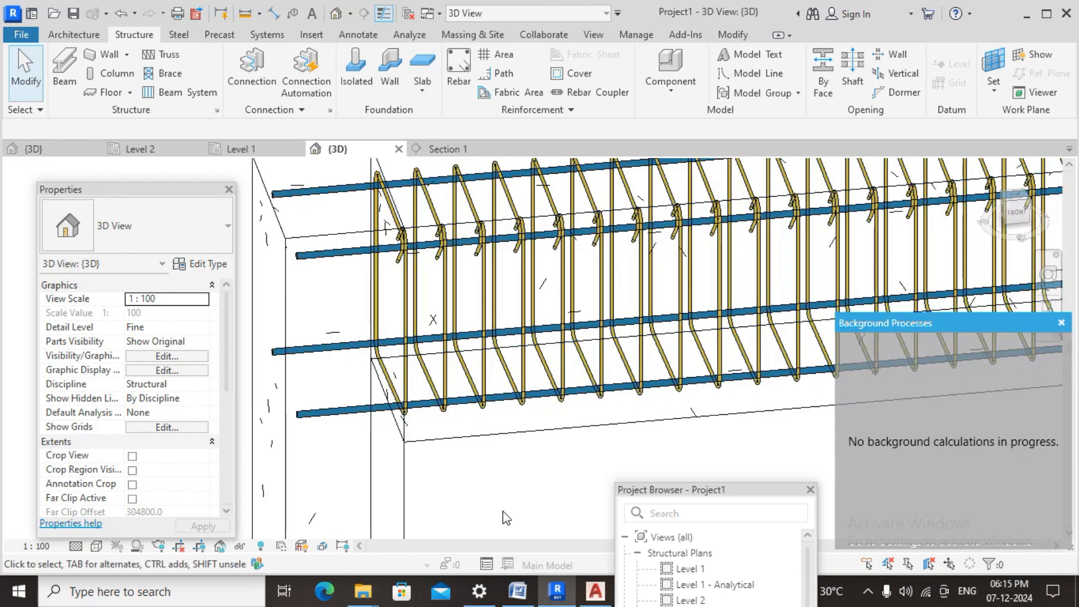
{"action": "scroll", "coordinate": [506, 517], "scroll_direction": "up", "scroll_amount": 2}
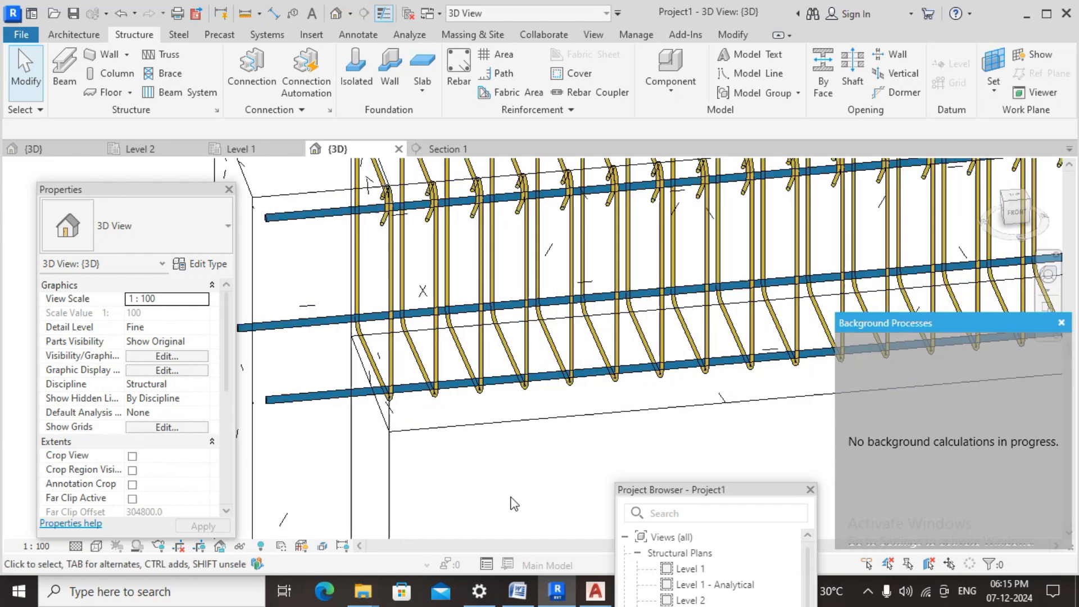
{"action": "scroll", "coordinate": [511, 504], "scroll_direction": "down", "scroll_amount": 3}
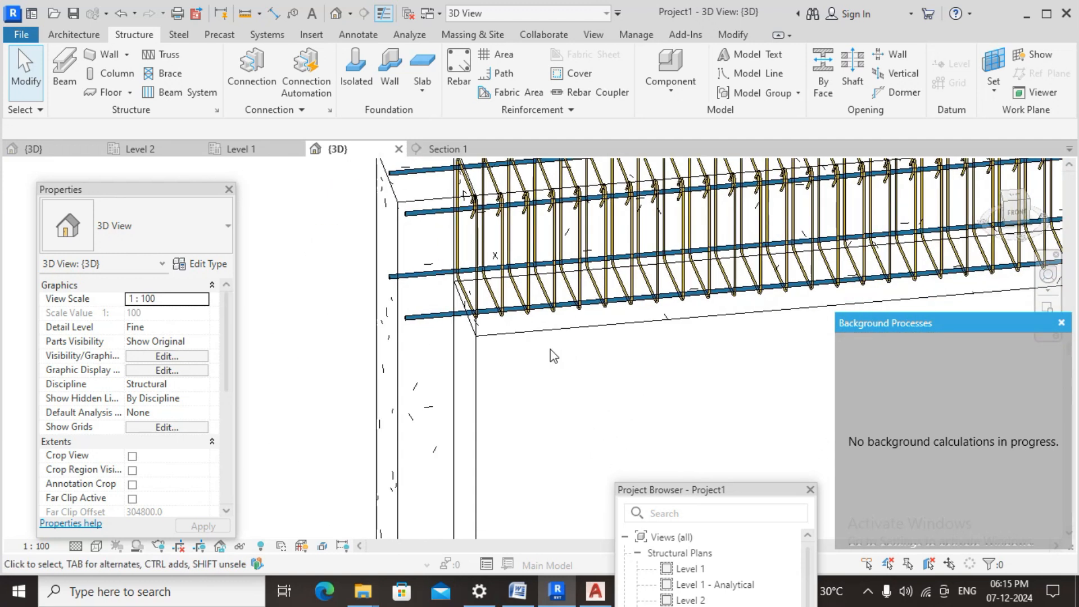
{"action": "scroll", "coordinate": [551, 350], "scroll_direction": "down", "scroll_amount": 3}
{"action": "middle_click_drag", "start_coordinate": [561, 343], "coordinate": [570, 253]}
{"action": "middle_click_drag", "start_coordinate": [599, 302], "coordinate": [612, 215]}
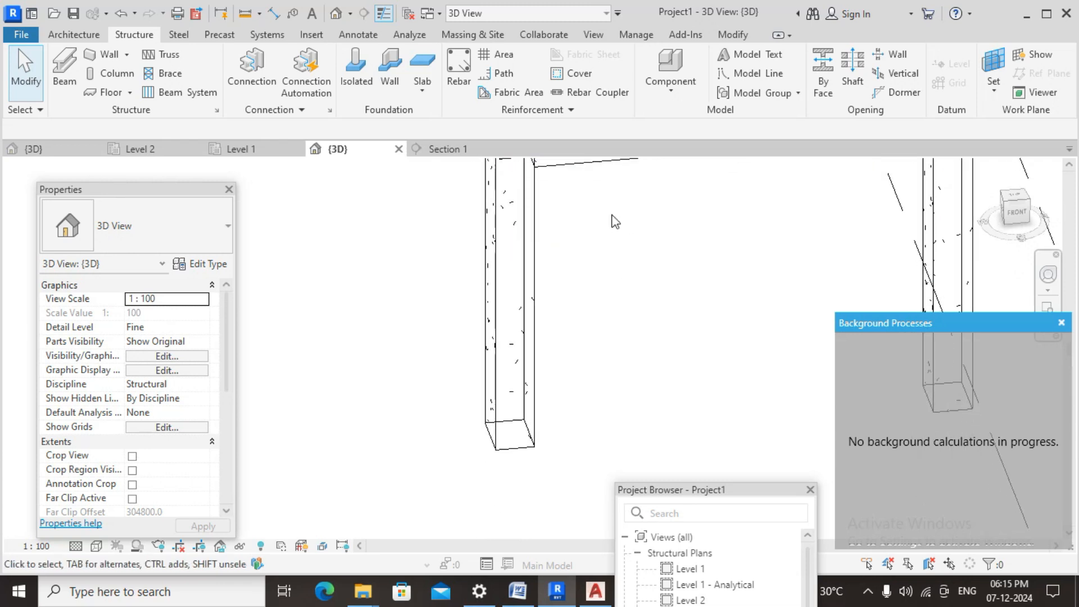
{"action": "double_click", "coordinate": [691, 569]}
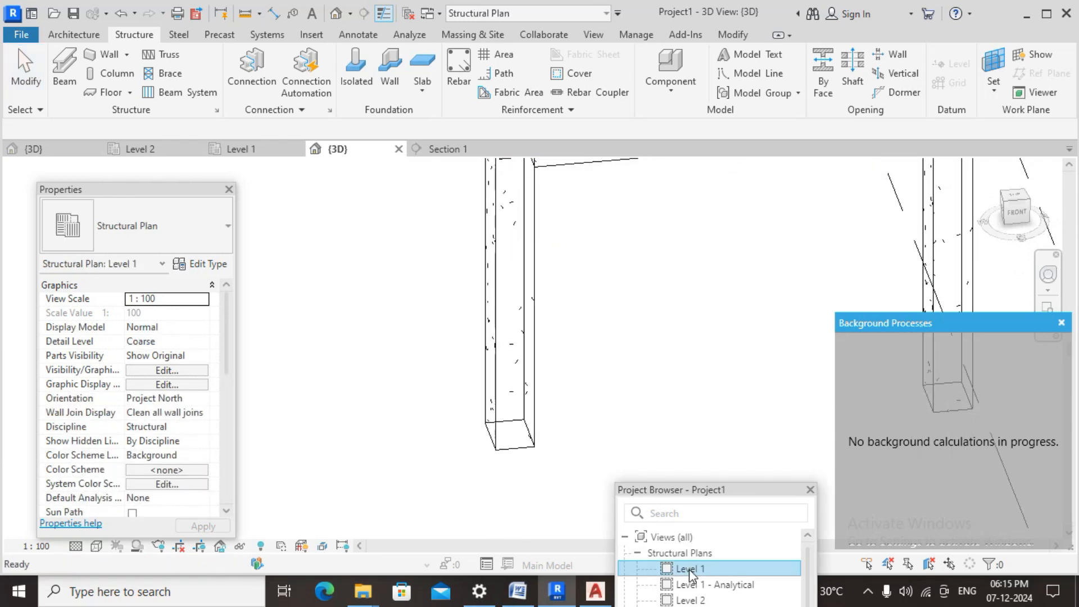
{"action": "scroll", "coordinate": [438, 281], "scroll_direction": "up", "scroll_amount": 4}
Step: Place an 8M stirrup of rebar shape M_T1 in the rectangular column's cross-section
{"action": "key", "text": "r"}
{"action": "key", "text": "b"}
{"action": "scroll", "coordinate": [935, 383], "scroll_direction": "down", "scroll_amount": 10}
{"action": "left_click_drag", "start_coordinate": [1000, 323], "coordinate": [1004, 531]}
{"action": "left_click", "coordinate": [915, 404]}
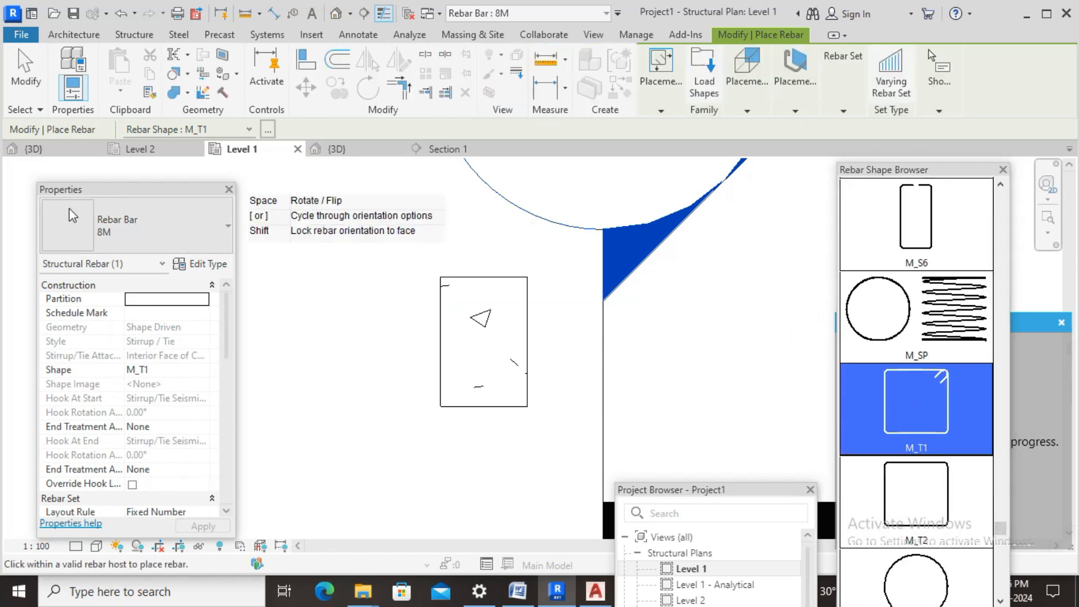
{"action": "scroll", "coordinate": [480, 403], "scroll_direction": "up", "scroll_amount": 3}
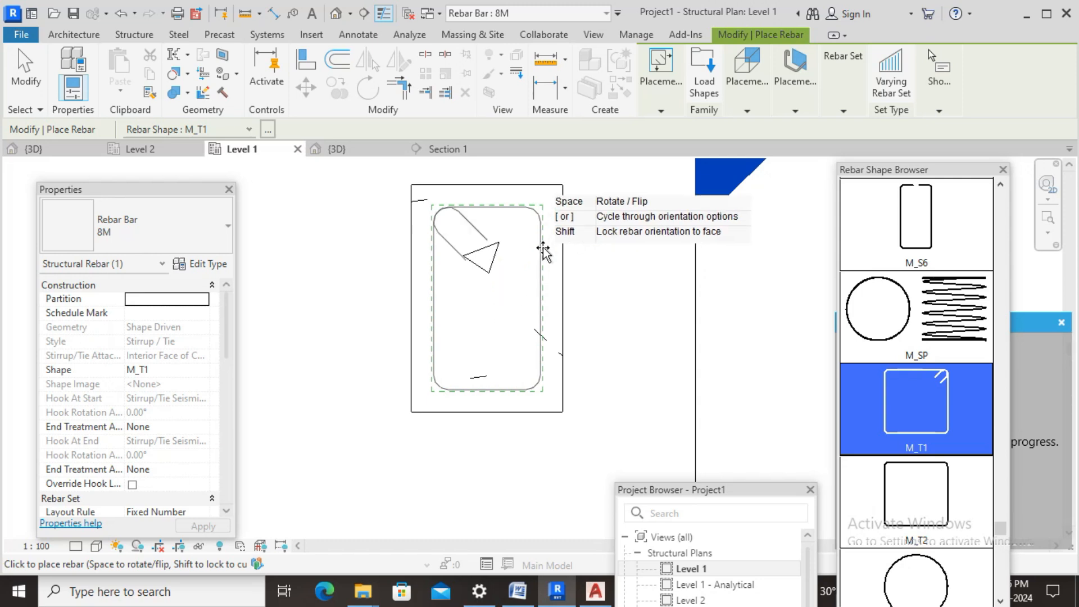
{"action": "left_click", "coordinate": [521, 225]}
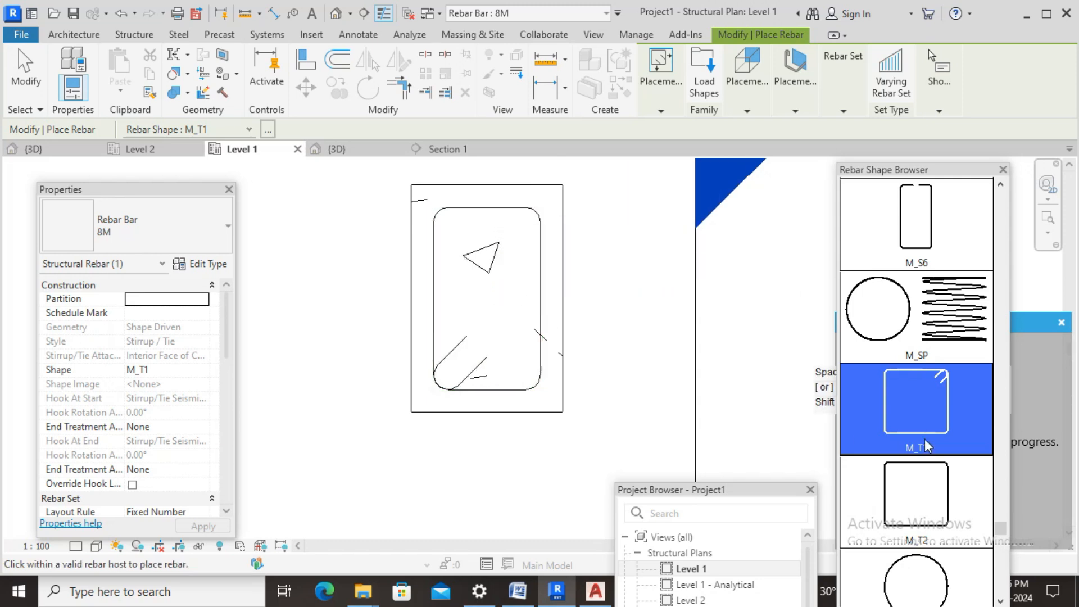
Step: Place a Fixed Number set of three straight 16M bars, shape M_00, along each long side of the column inside the stirrup
{"action": "left_click_drag", "start_coordinate": [1005, 526], "coordinate": [1003, 192]}
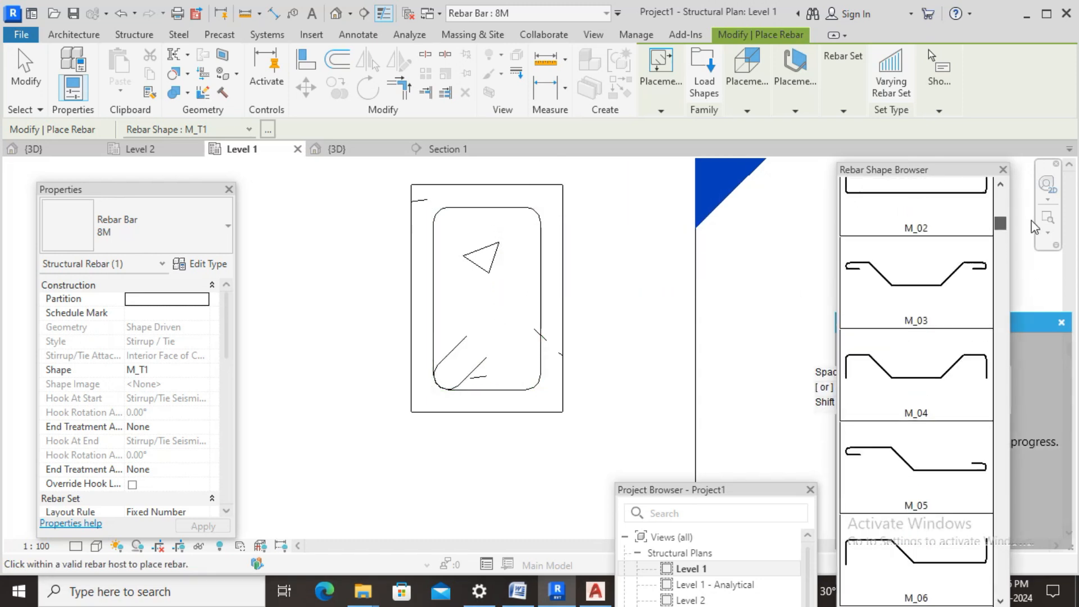
{"action": "left_click", "coordinate": [971, 212]}
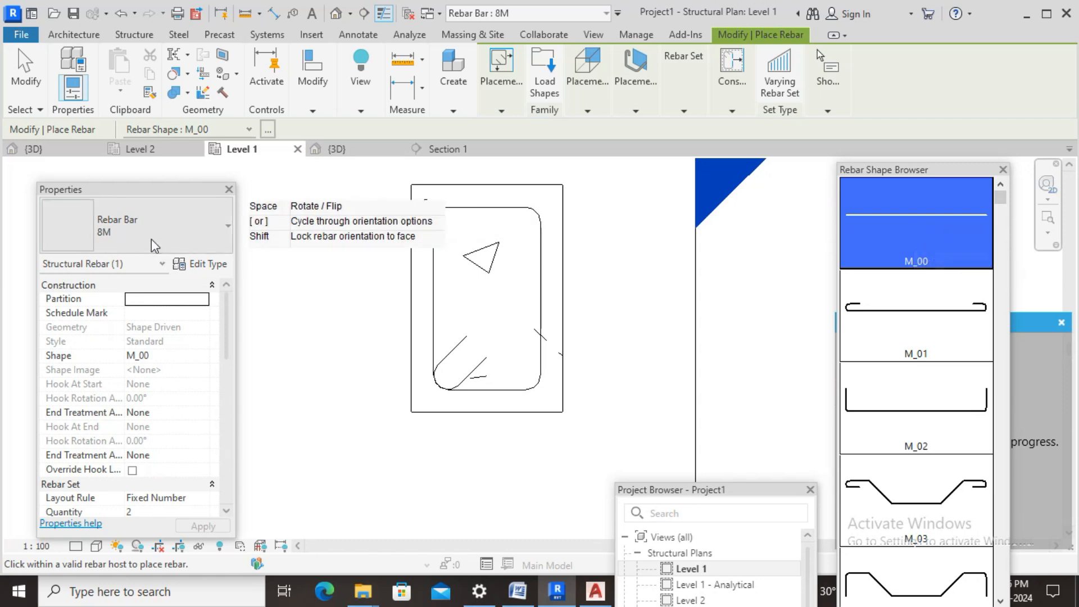
{"action": "left_click", "coordinate": [129, 239]}
{"action": "left_click", "coordinate": [80, 364]}
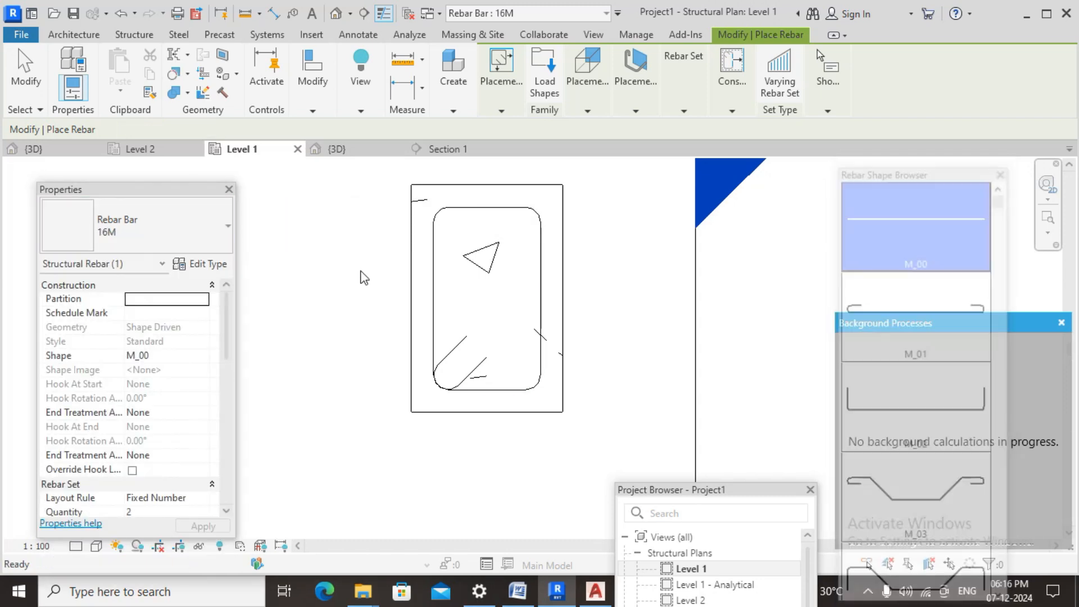
{"action": "scroll", "coordinate": [447, 227], "scroll_direction": "up", "scroll_amount": 1}
{"action": "mouse_move", "coordinate": [636, 100]}
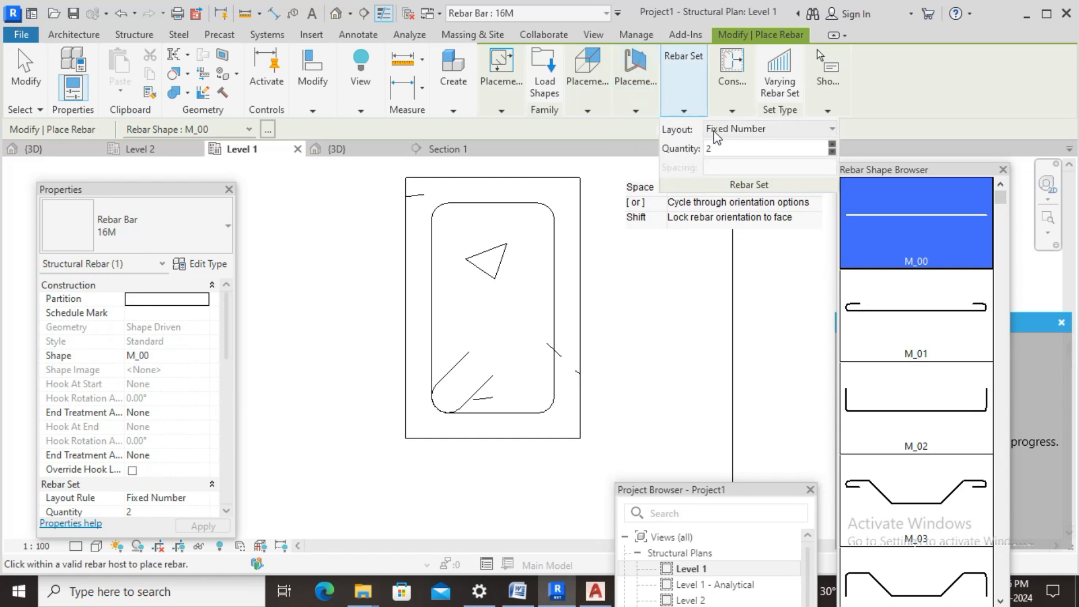
{"action": "left_click", "coordinate": [731, 131]}
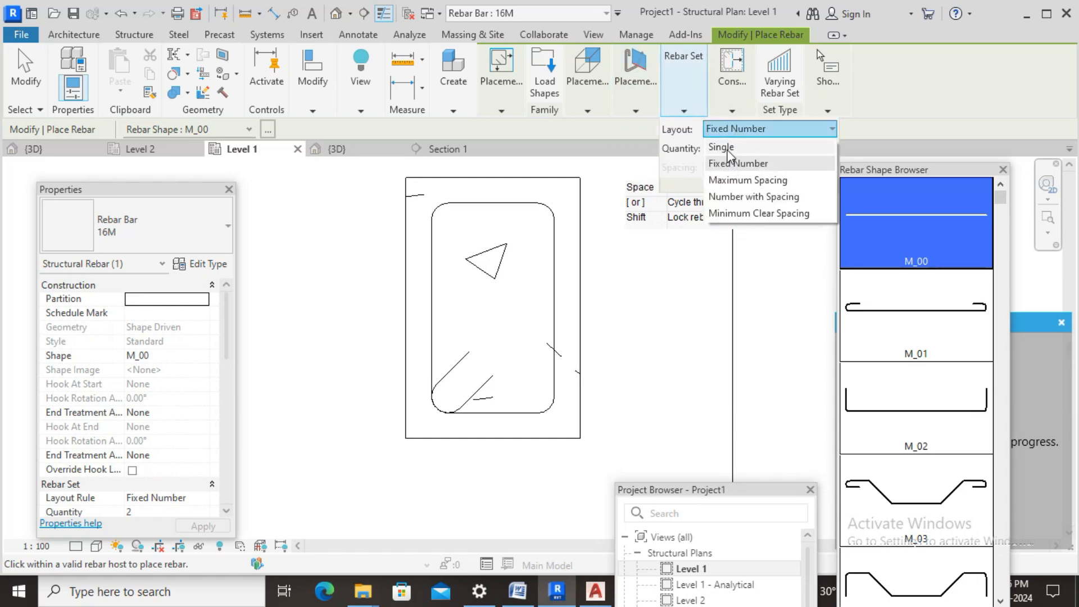
{"action": "left_click", "coordinate": [731, 163]}
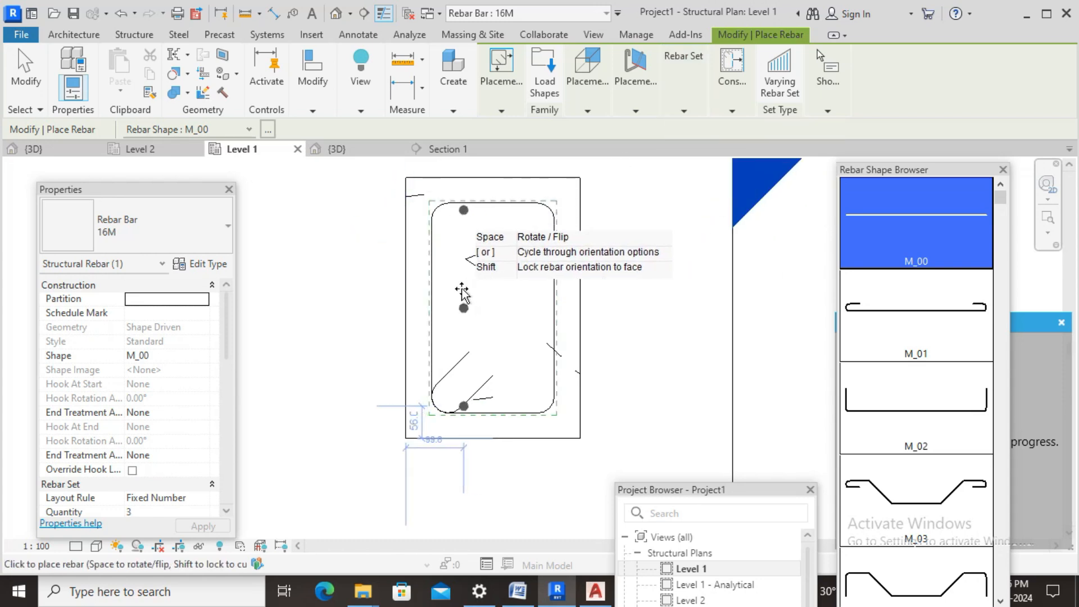
{"action": "left_click", "coordinate": [438, 292]}
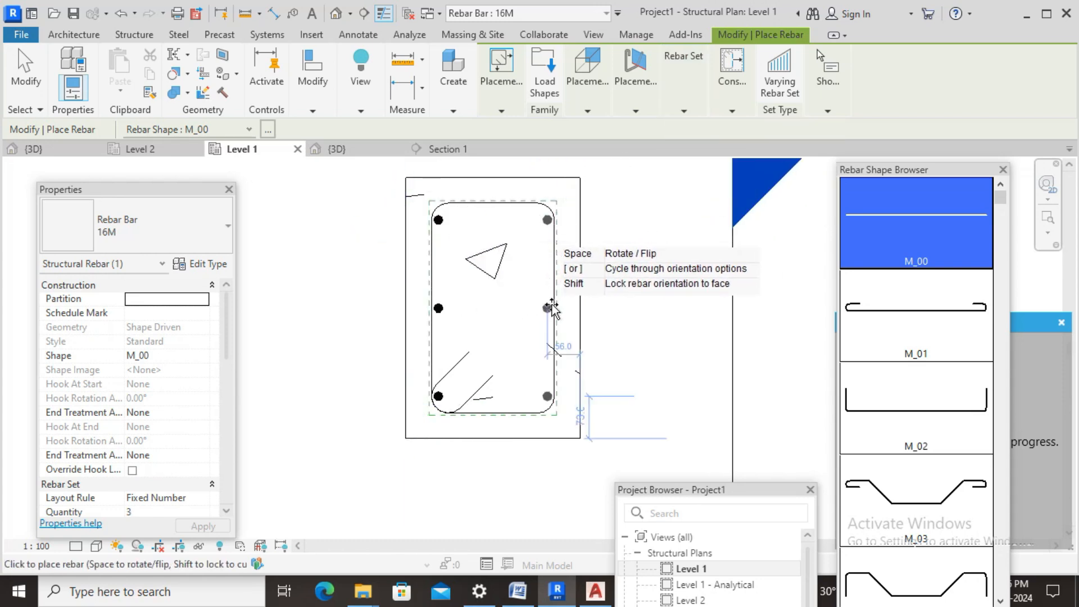
{"action": "left_click", "coordinate": [553, 308]}
{"action": "key", "text": "Escape"}
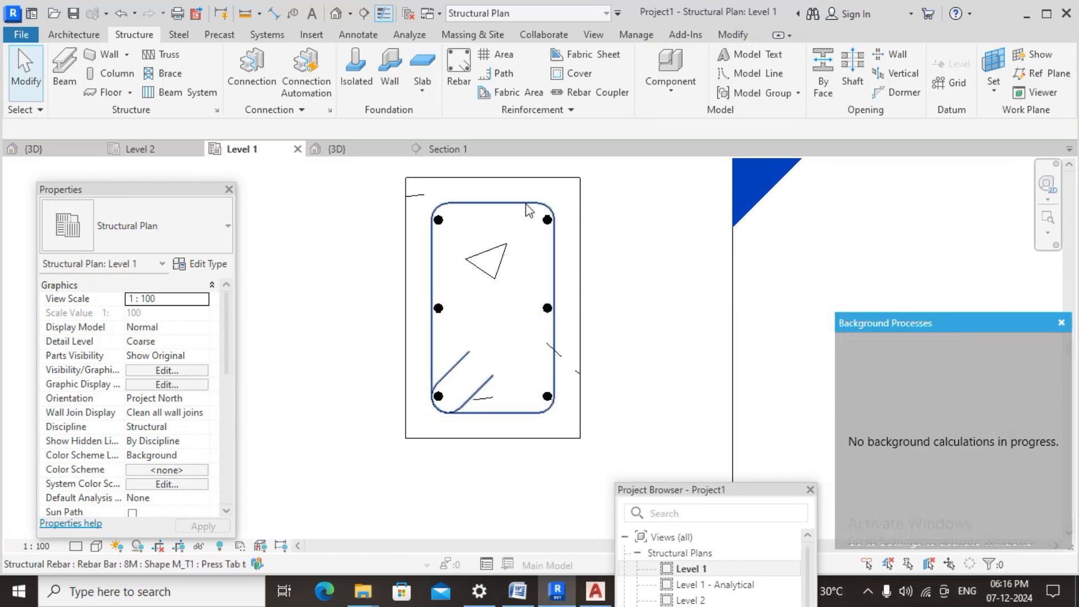
Step: Set the column stirrup's layout to Maximum Spacing with a spacing of 100 mm
{"action": "left_click", "coordinate": [555, 258]}
{"action": "left_click", "coordinate": [801, 55]}
{"action": "left_click", "coordinate": [796, 106]}
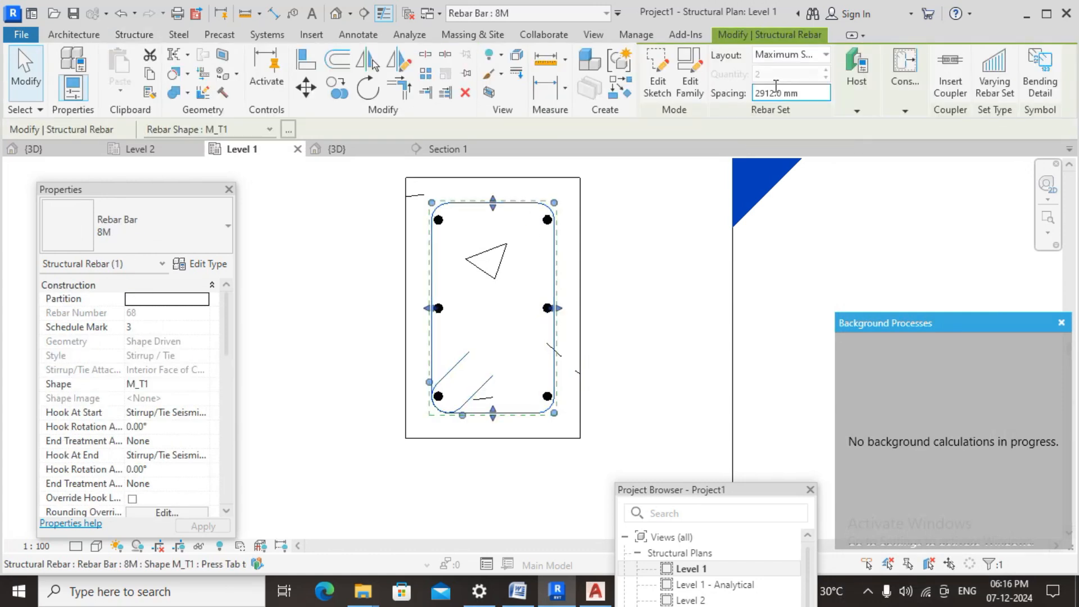
{"action": "triple_click", "coordinate": [804, 93]}
{"action": "type", "text": "100"}
{"action": "left_click", "coordinate": [641, 321]}
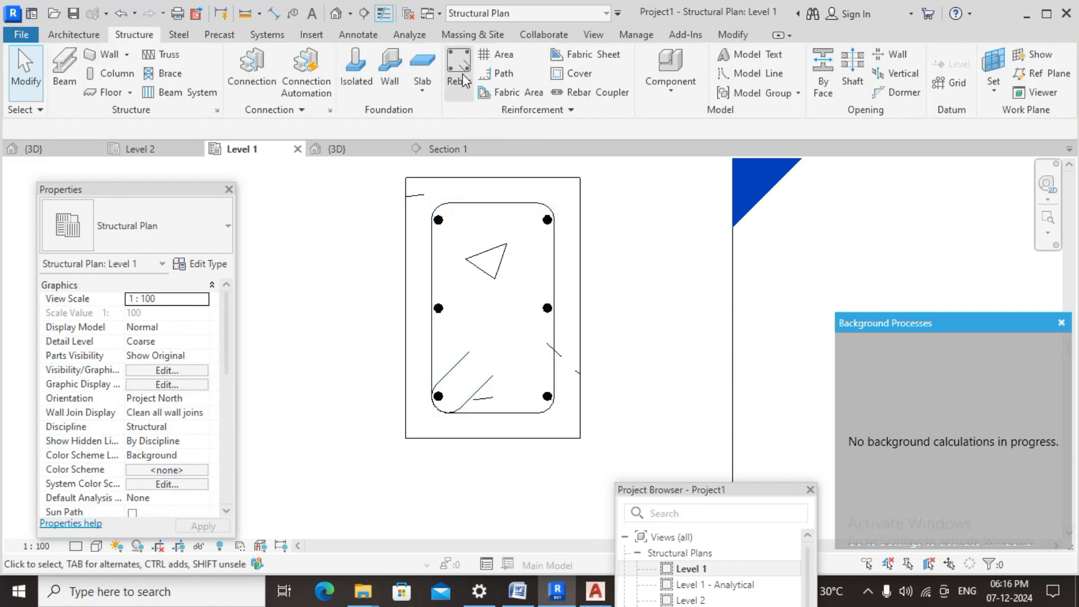
Step: Open the 3D view and examine the color-coded stirrups and longitudinal bars at the column's base
{"action": "left_click", "coordinate": [340, 17]}
{"action": "scroll", "coordinate": [482, 424], "scroll_direction": "up", "scroll_amount": 10}
{"action": "scroll", "coordinate": [596, 444], "scroll_direction": "up", "scroll_amount": 1}
{"action": "middle_click_drag", "start_coordinate": [645, 350], "coordinate": [689, 238]}
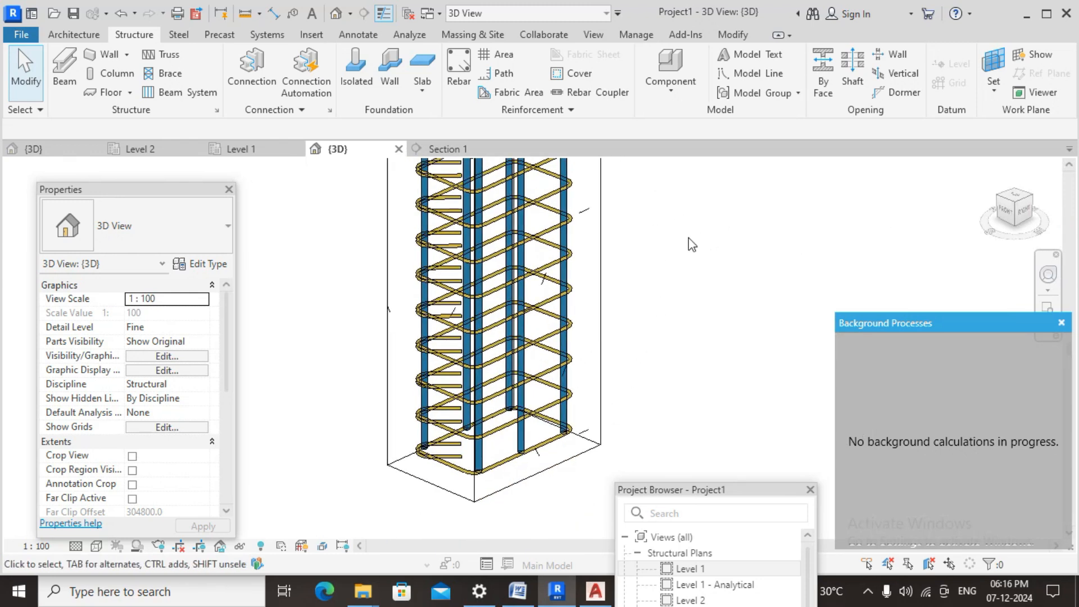